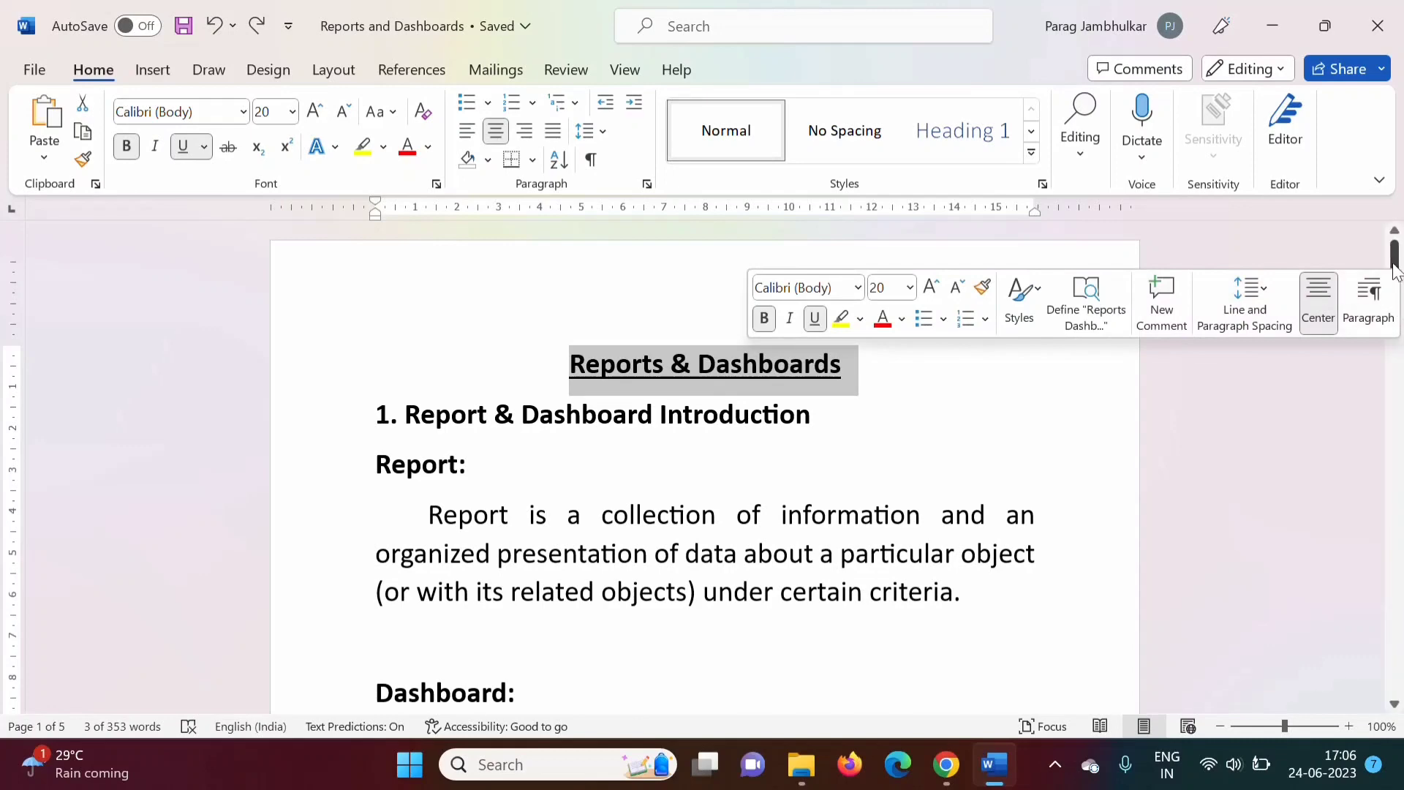
Scroll to section 3 and highlight the Types of Reports heading and its list of report types.
click(1397, 322)
drag(1397, 320, 1397, 356)
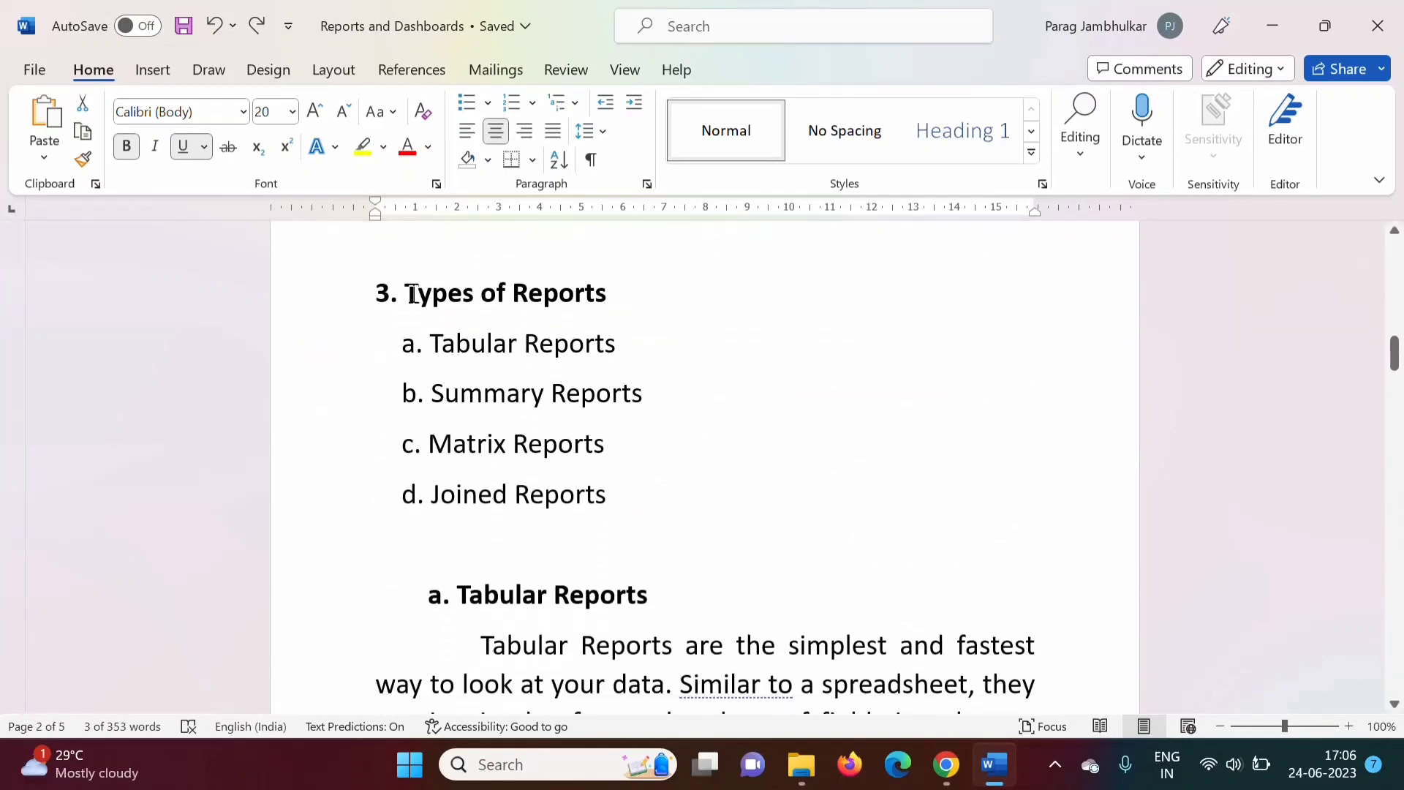
drag(410, 294, 606, 293)
drag(430, 343, 621, 492)
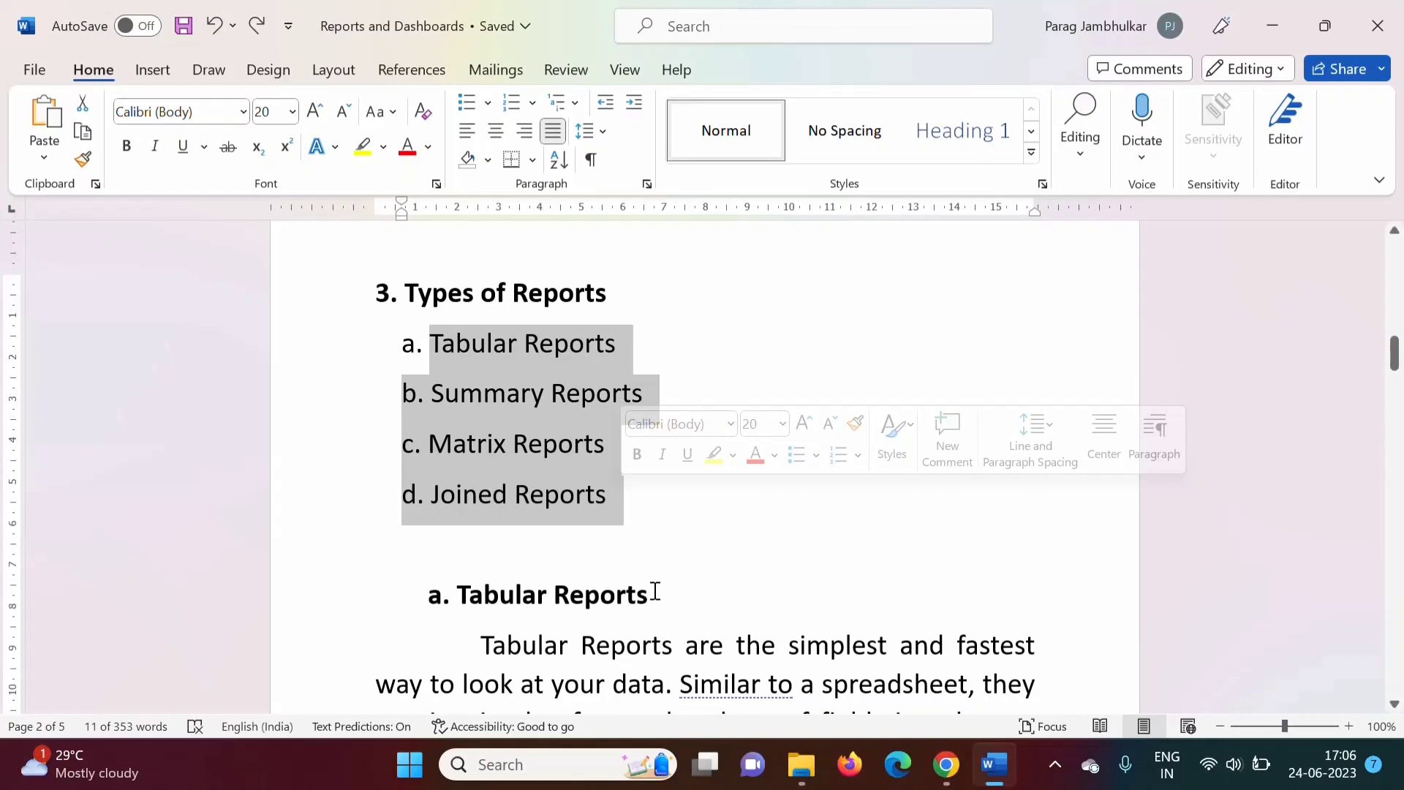
Highlight the Tabular Reports heading and the phrases 'a spreadsheet' and 'create groups of data'.
scroll(657, 593, down, 5)
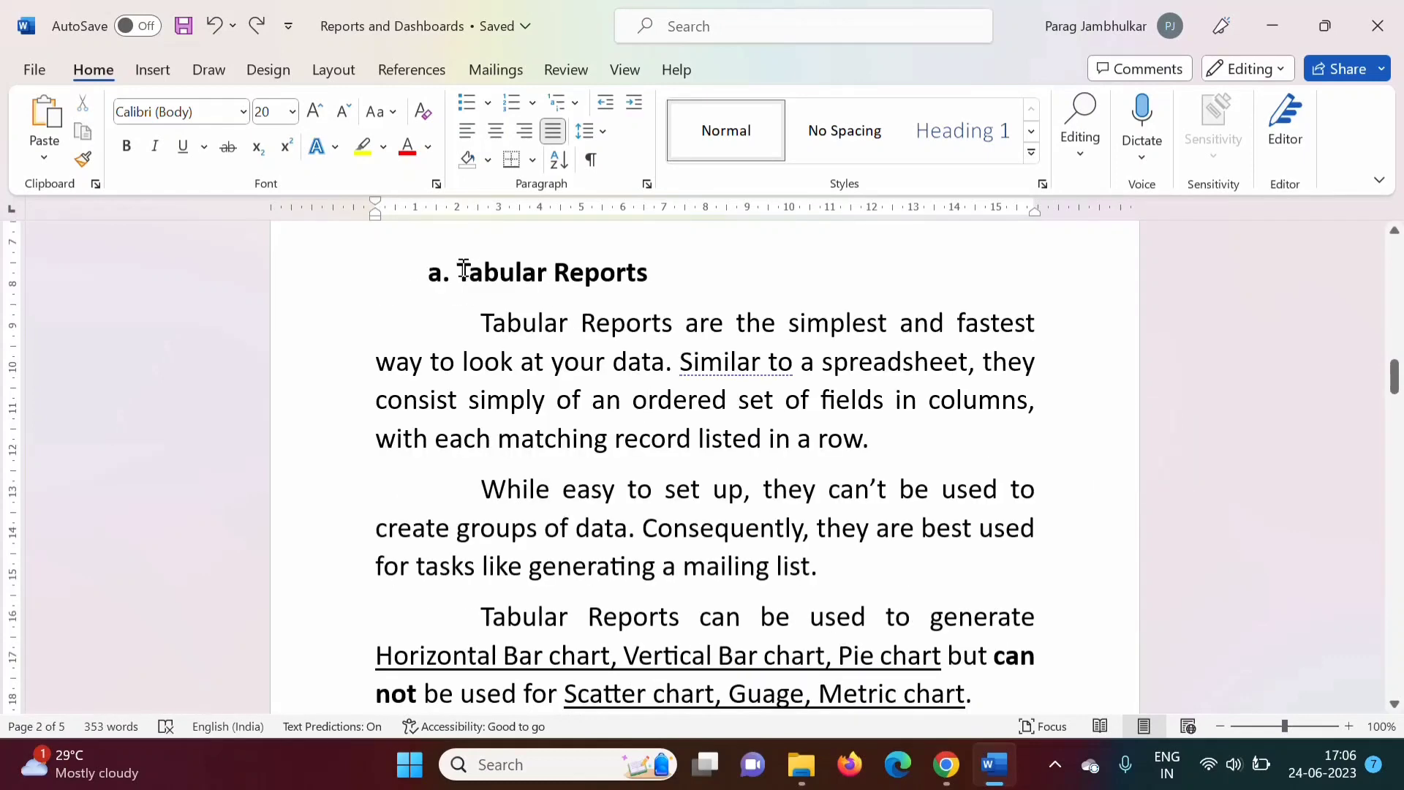
drag(459, 272, 610, 270)
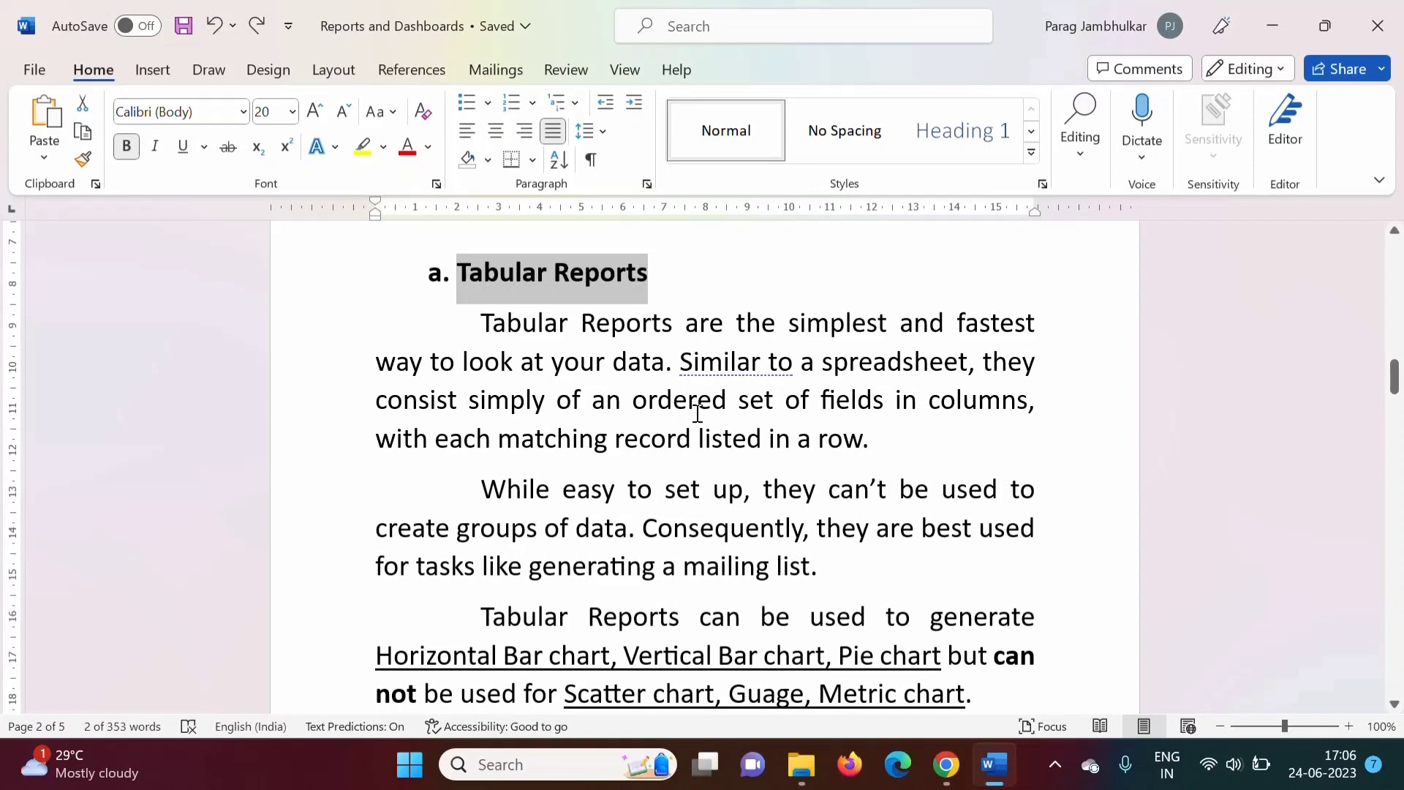
drag(819, 360, 930, 367)
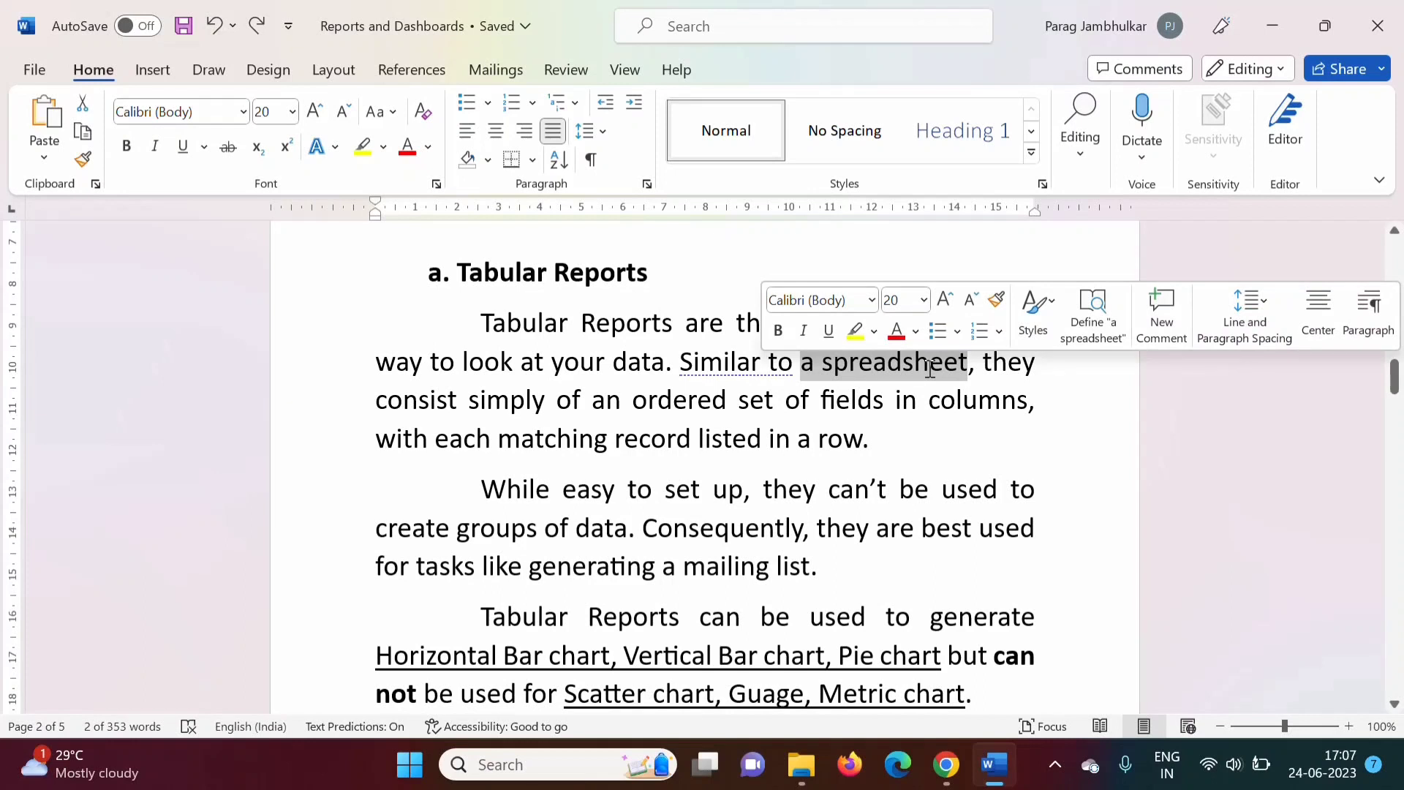
click(692, 483)
drag(459, 272, 647, 275)
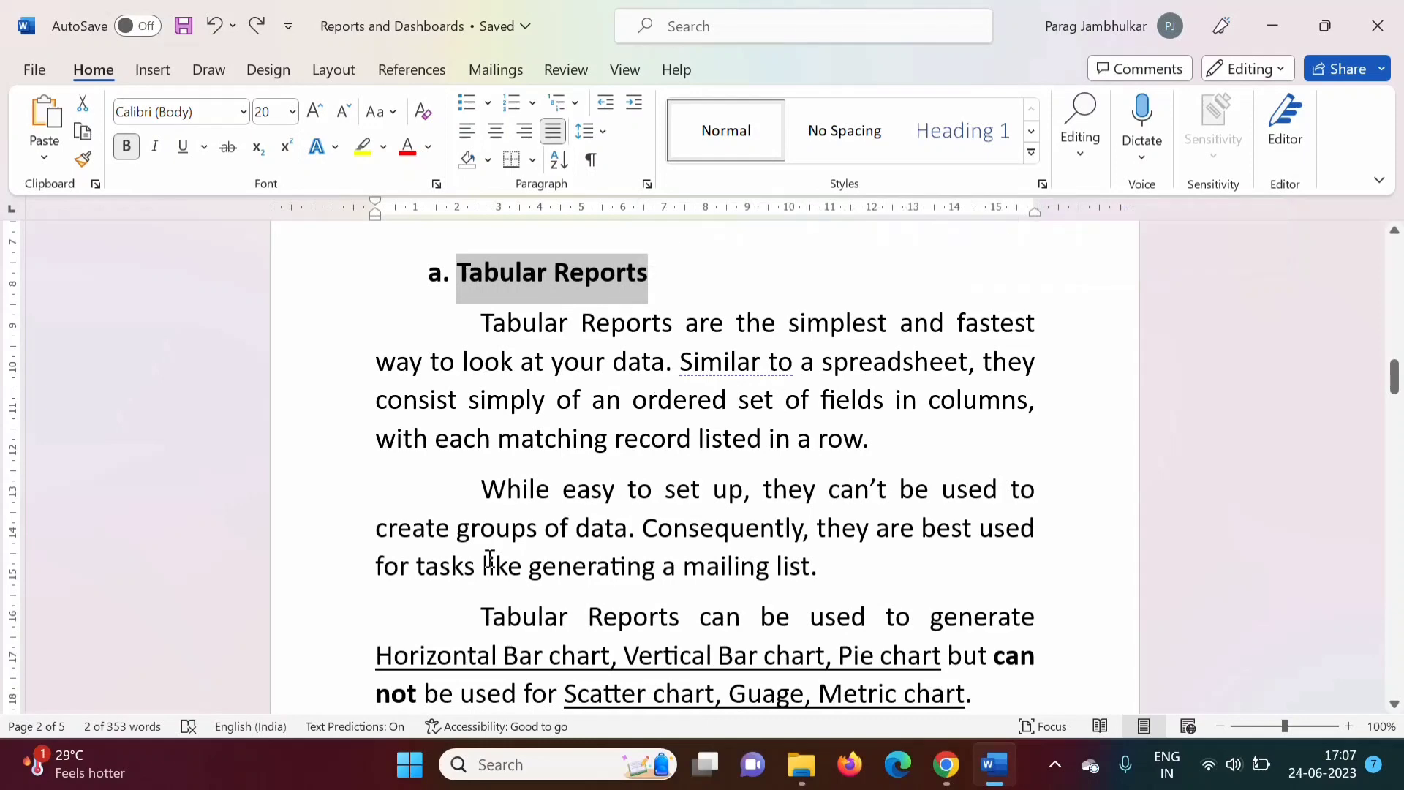
drag(378, 529, 628, 529)
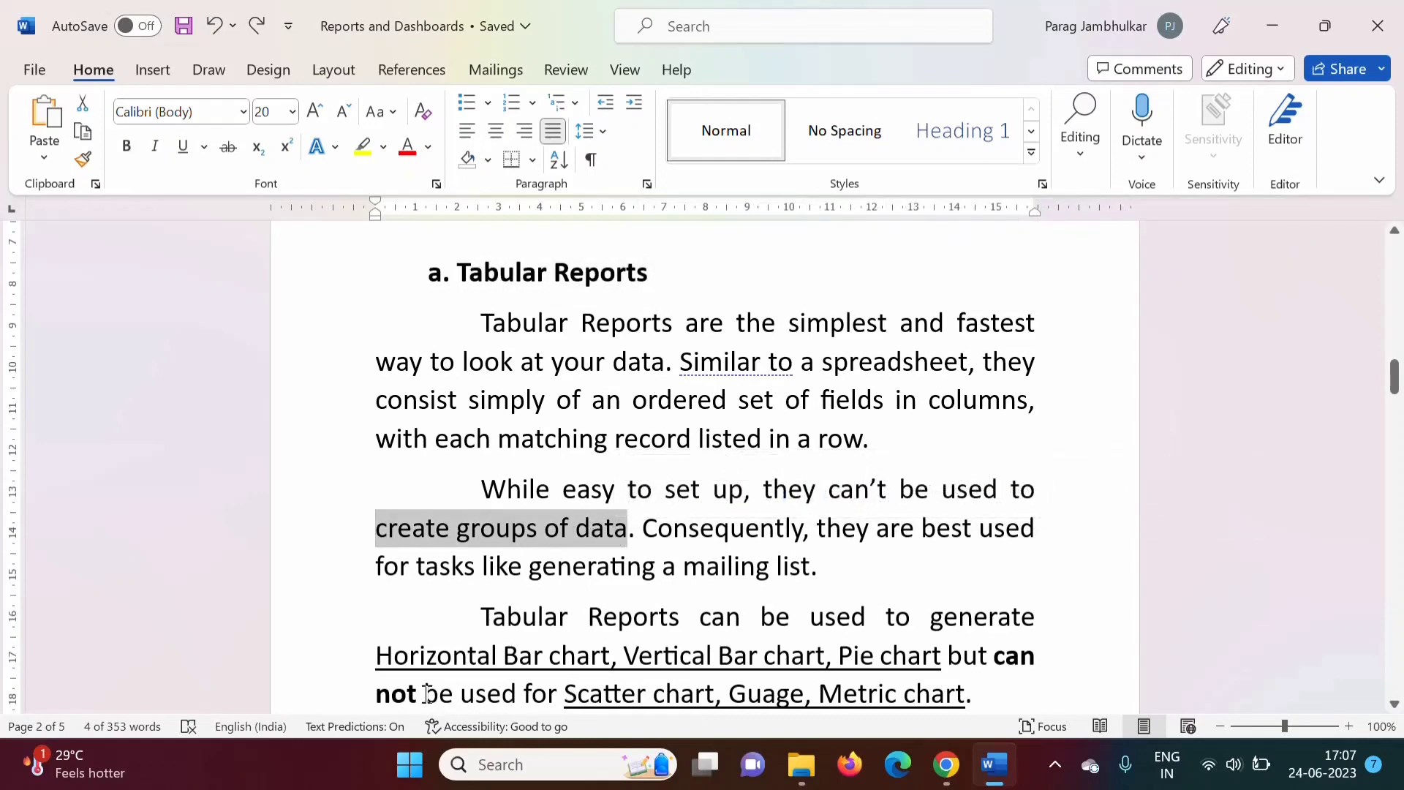
drag(427, 693, 991, 685)
Highlight the mailing-lists sentence and chart-type notes, then switch to Salesforce in Chrome.
click(643, 509)
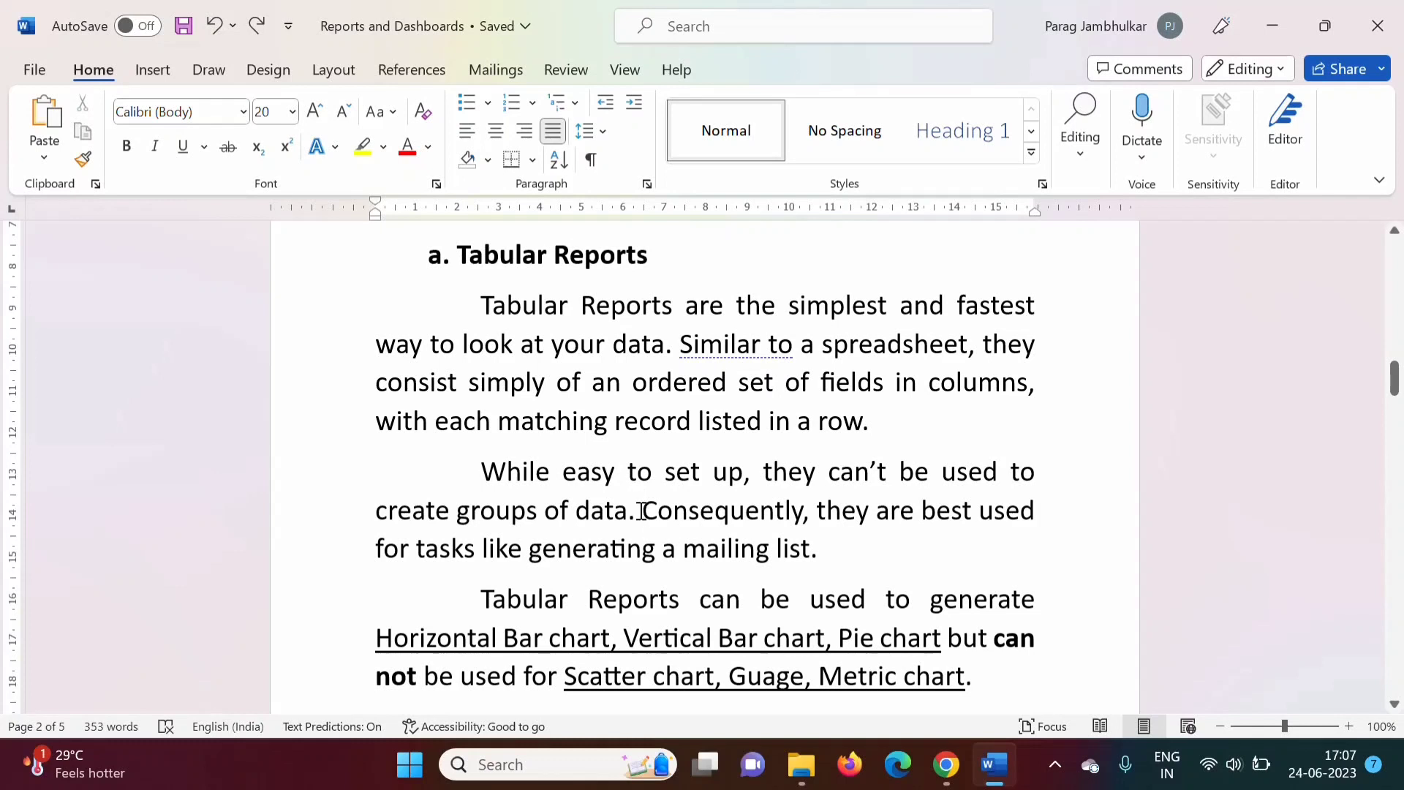
drag(643, 510, 824, 548)
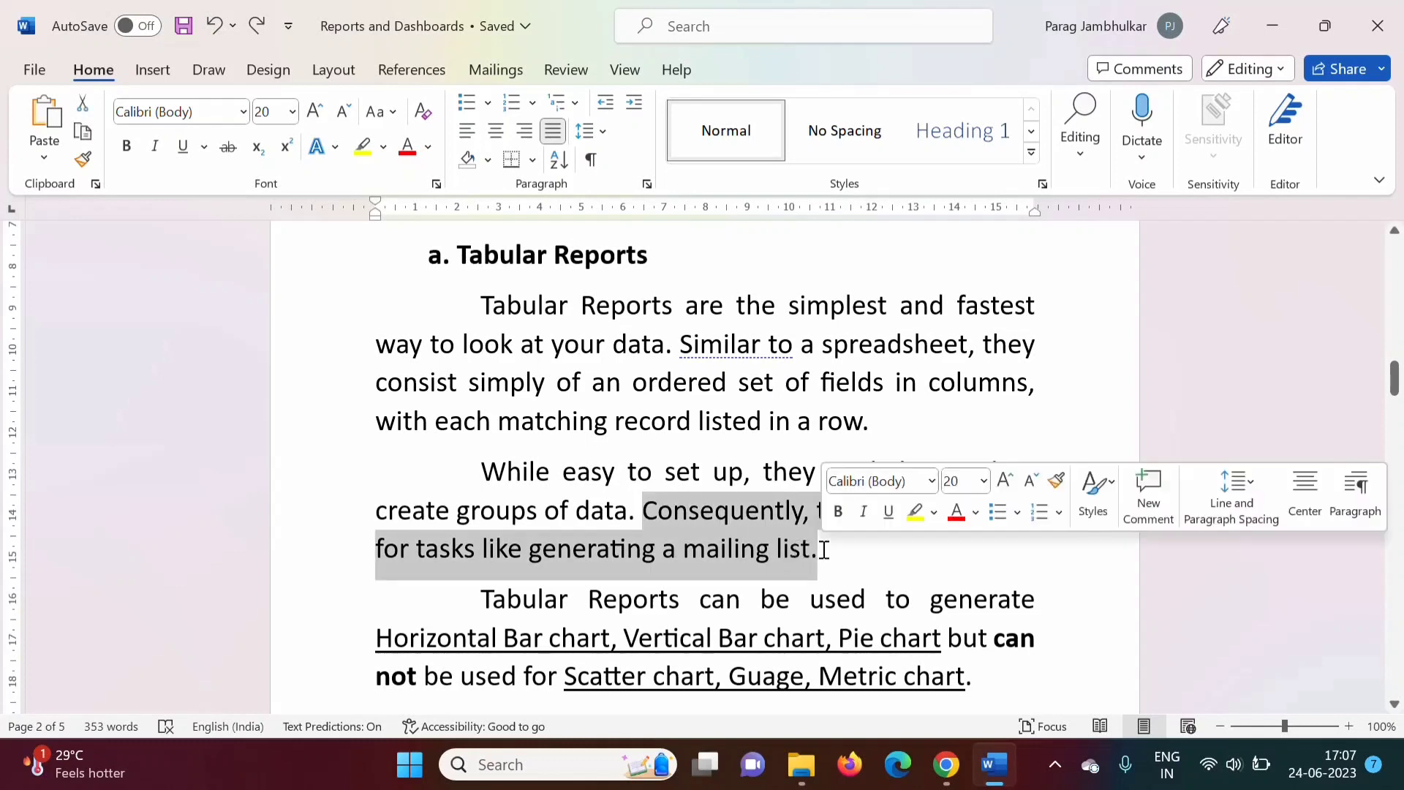
drag(479, 599, 946, 651)
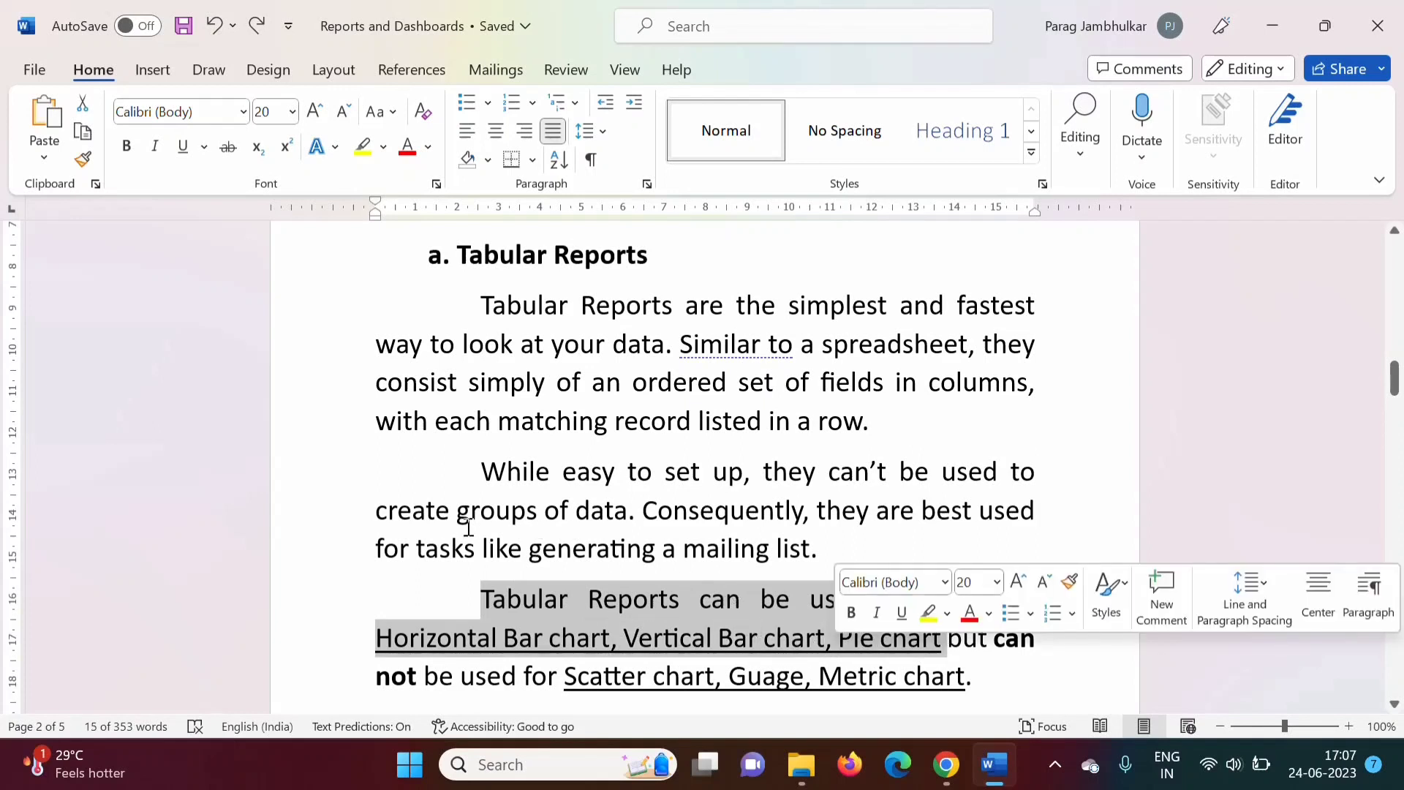
drag(458, 514, 627, 512)
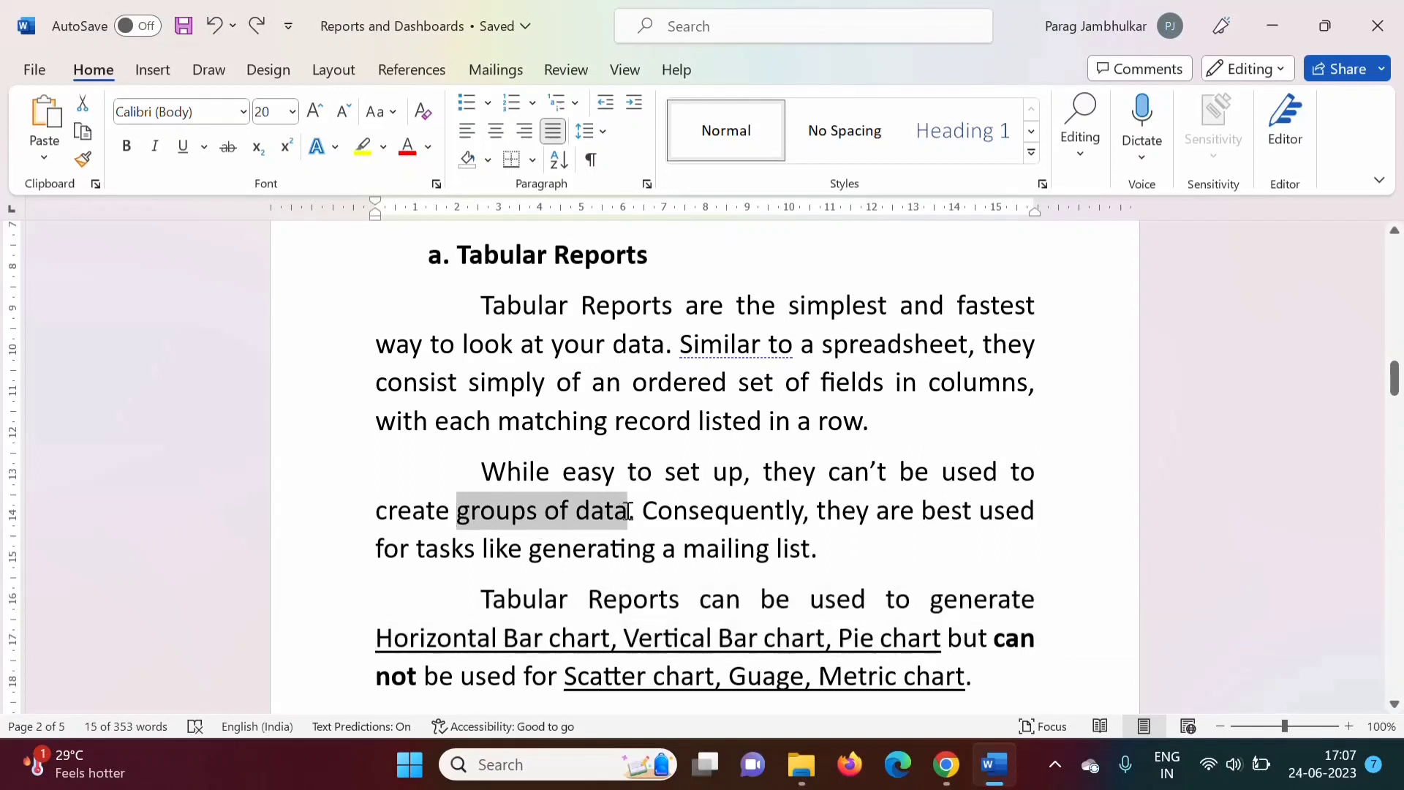
click(578, 646)
drag(993, 640, 1016, 681)
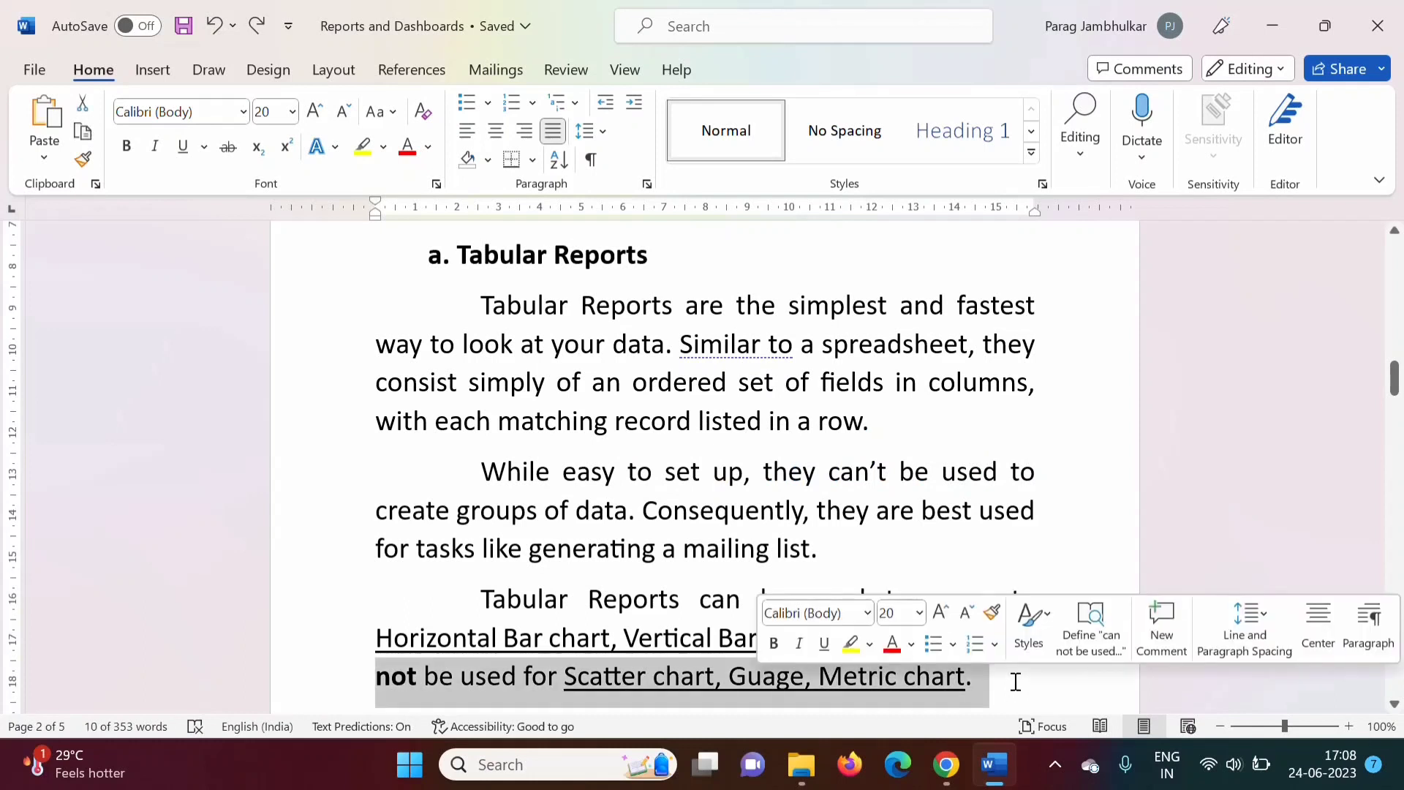
click(1016, 681)
drag(457, 254, 651, 256)
click(945, 768)
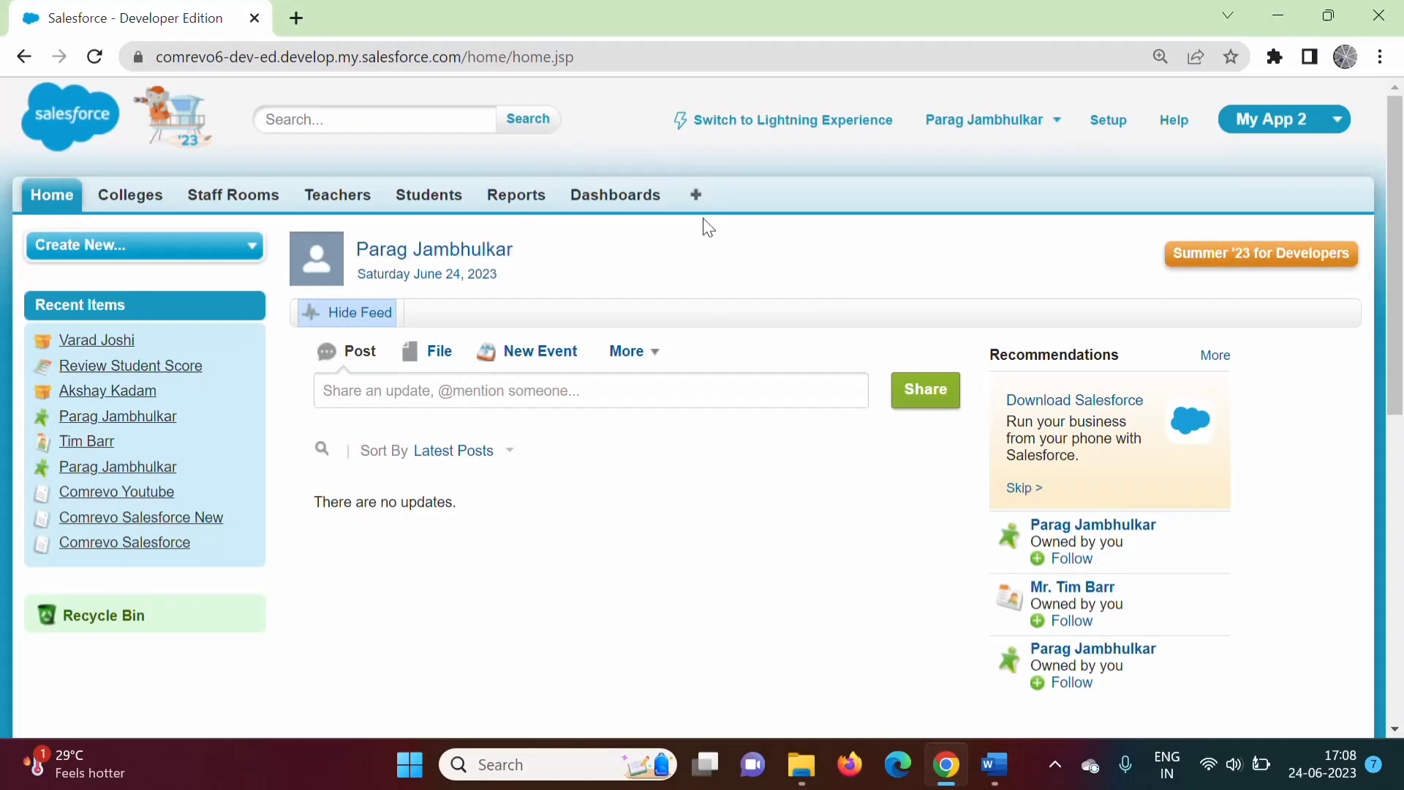
Browse the All Tabs list and go to the Reports tab.
click(695, 200)
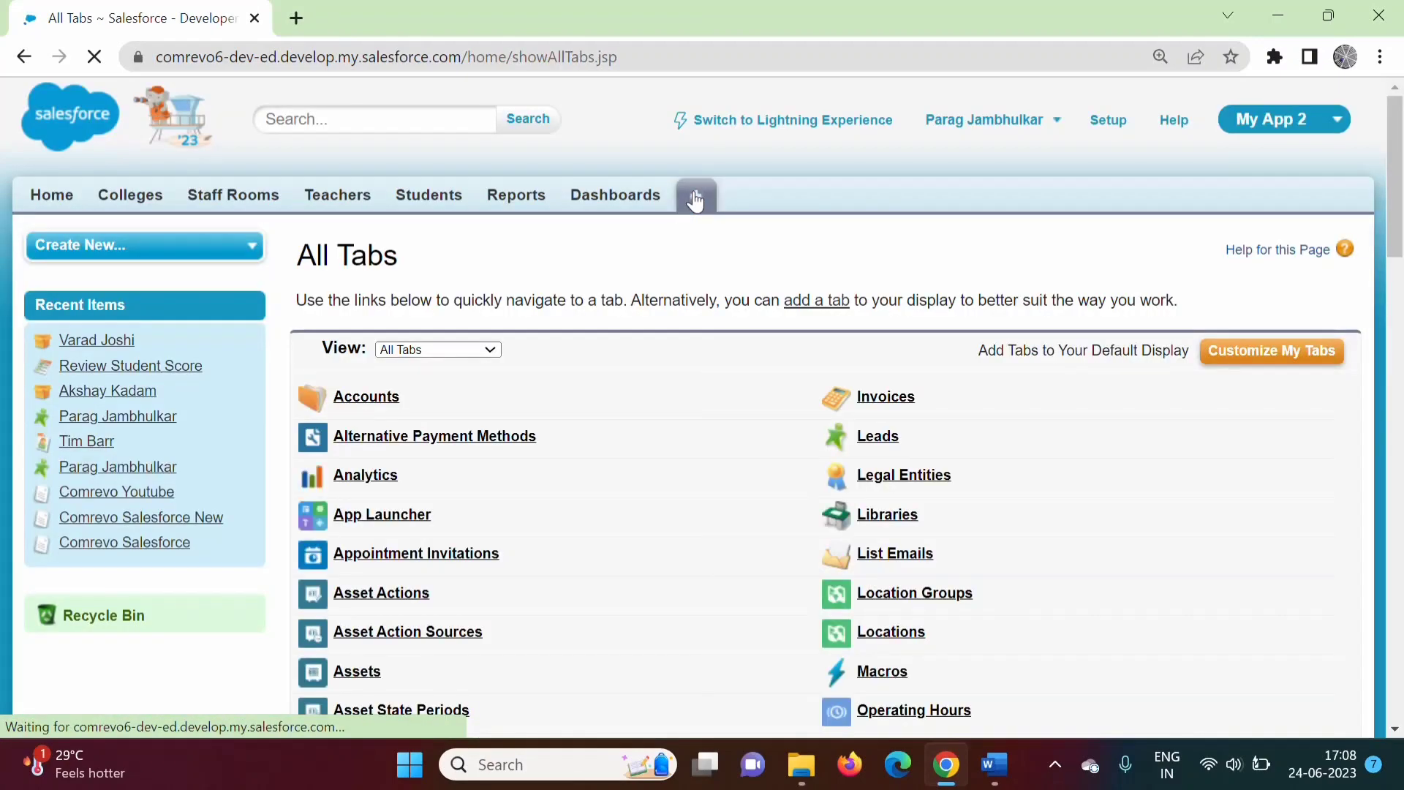
drag(1400, 213, 1401, 494)
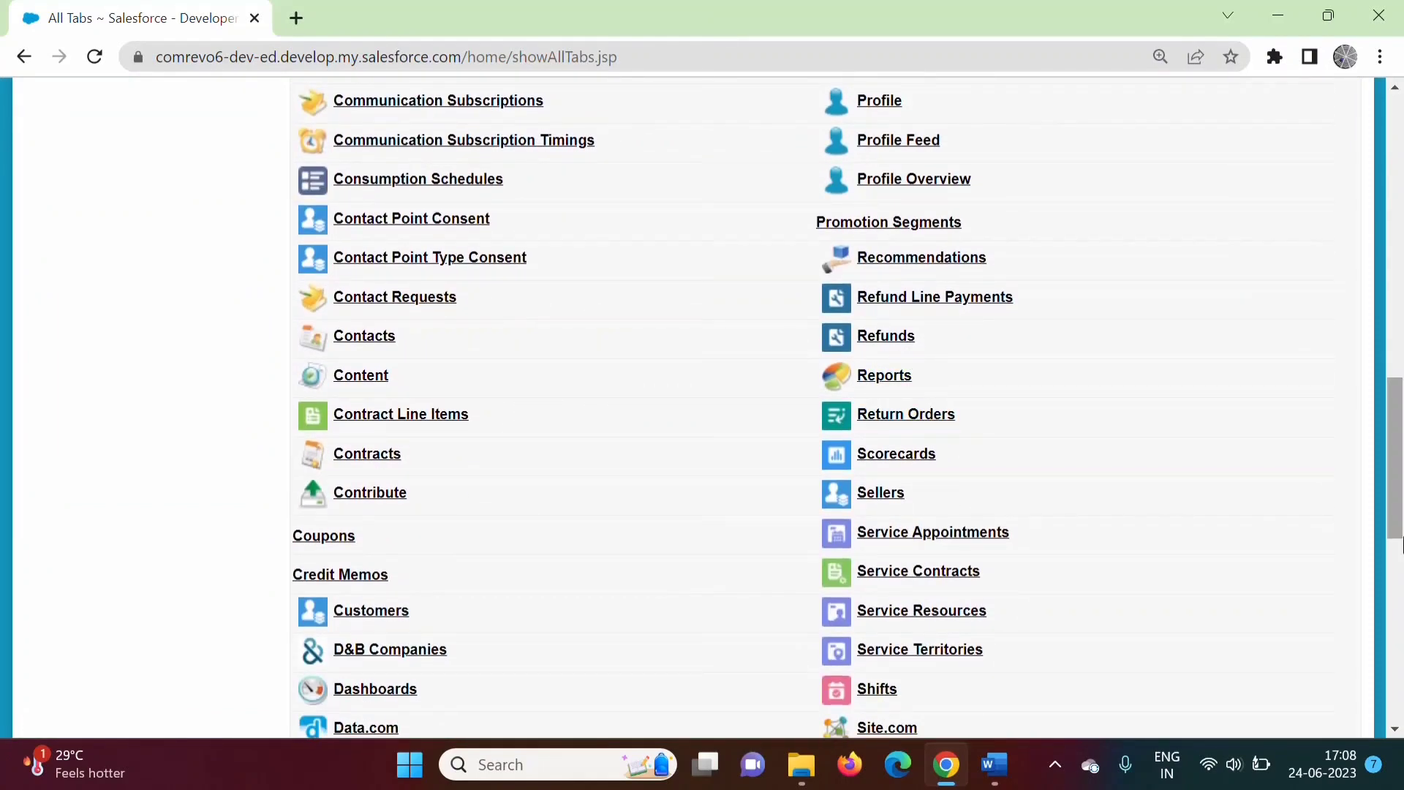
drag(1398, 527, 1398, 234)
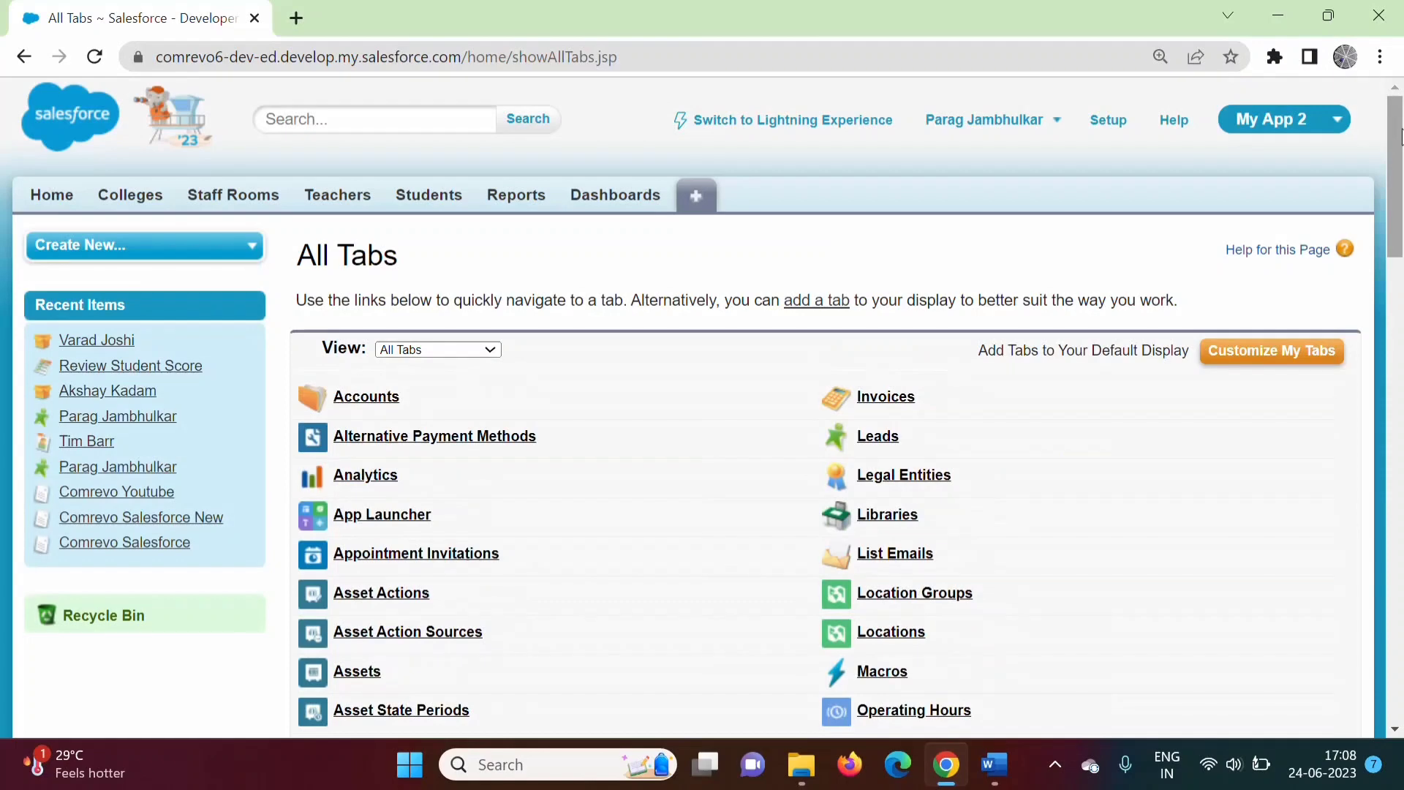
click(511, 207)
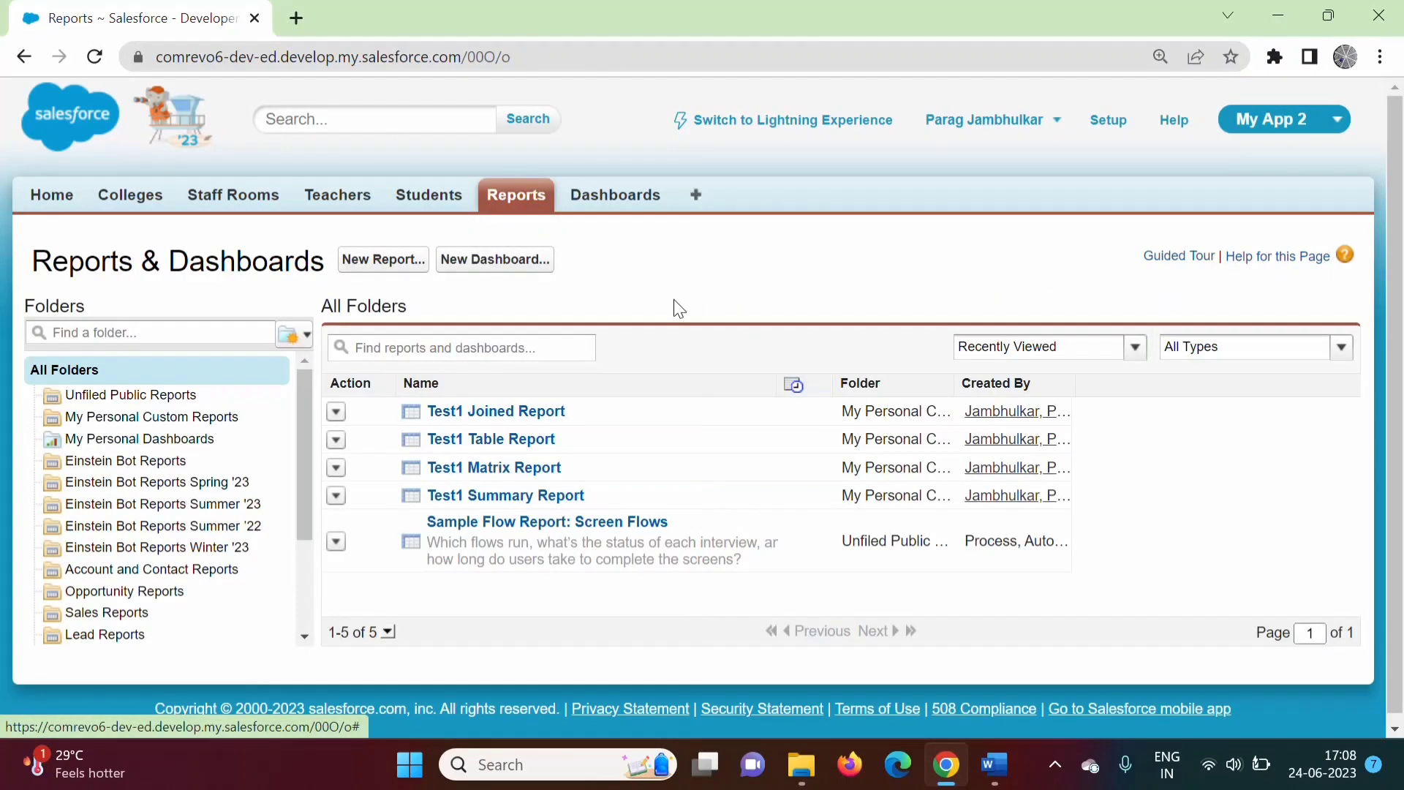
Start a new report and highlight the Report Types heading in the type picker.
click(376, 274)
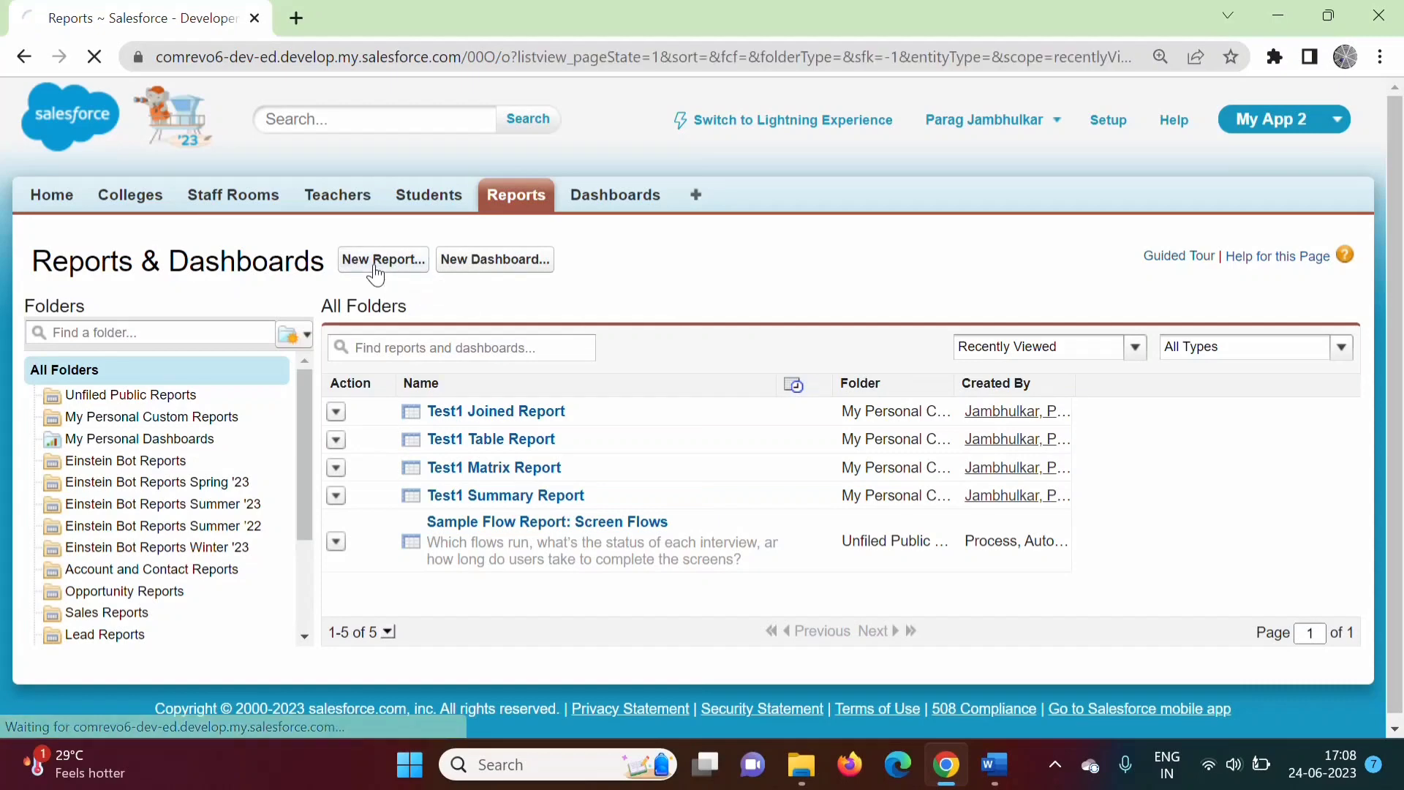
scroll(472, 442, down, 1)
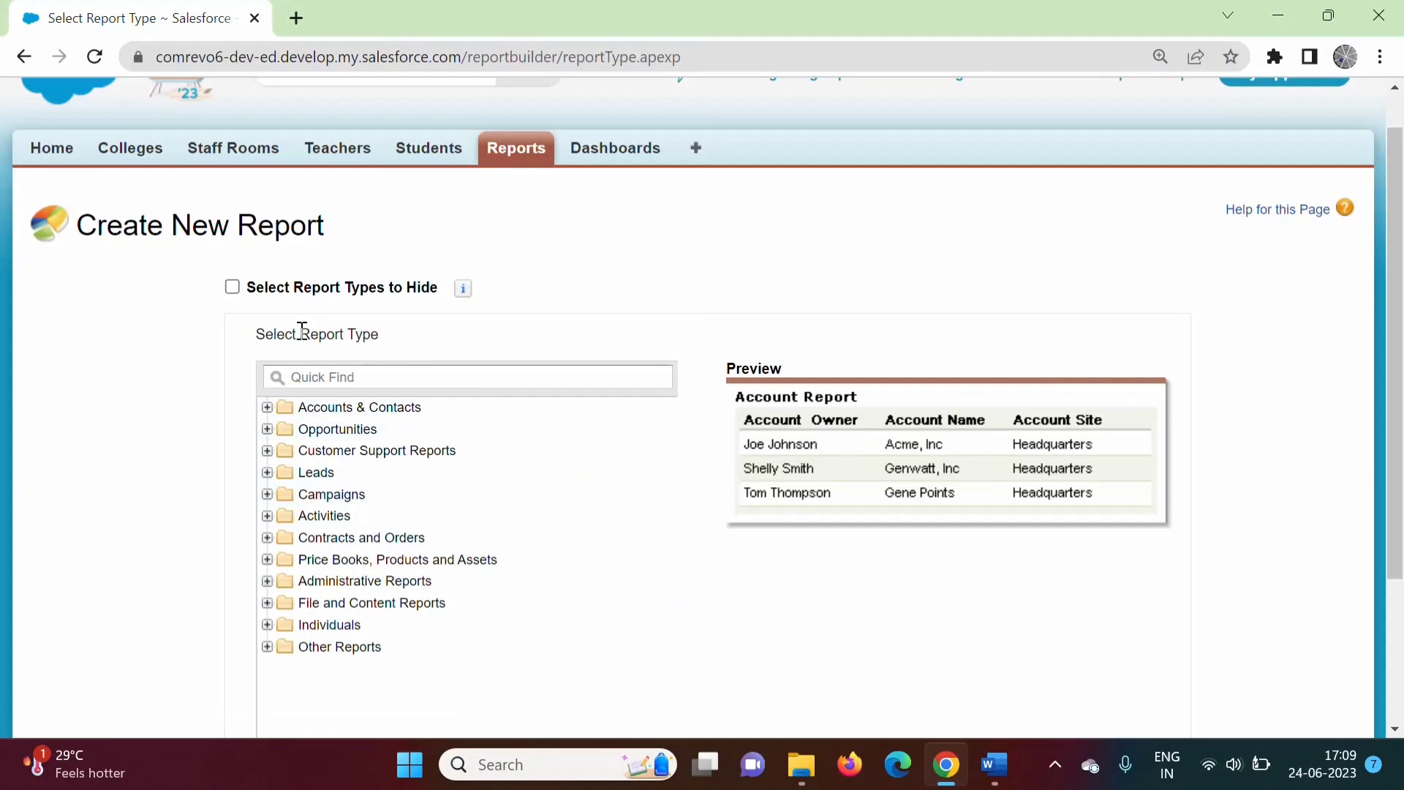
drag(302, 330, 379, 335)
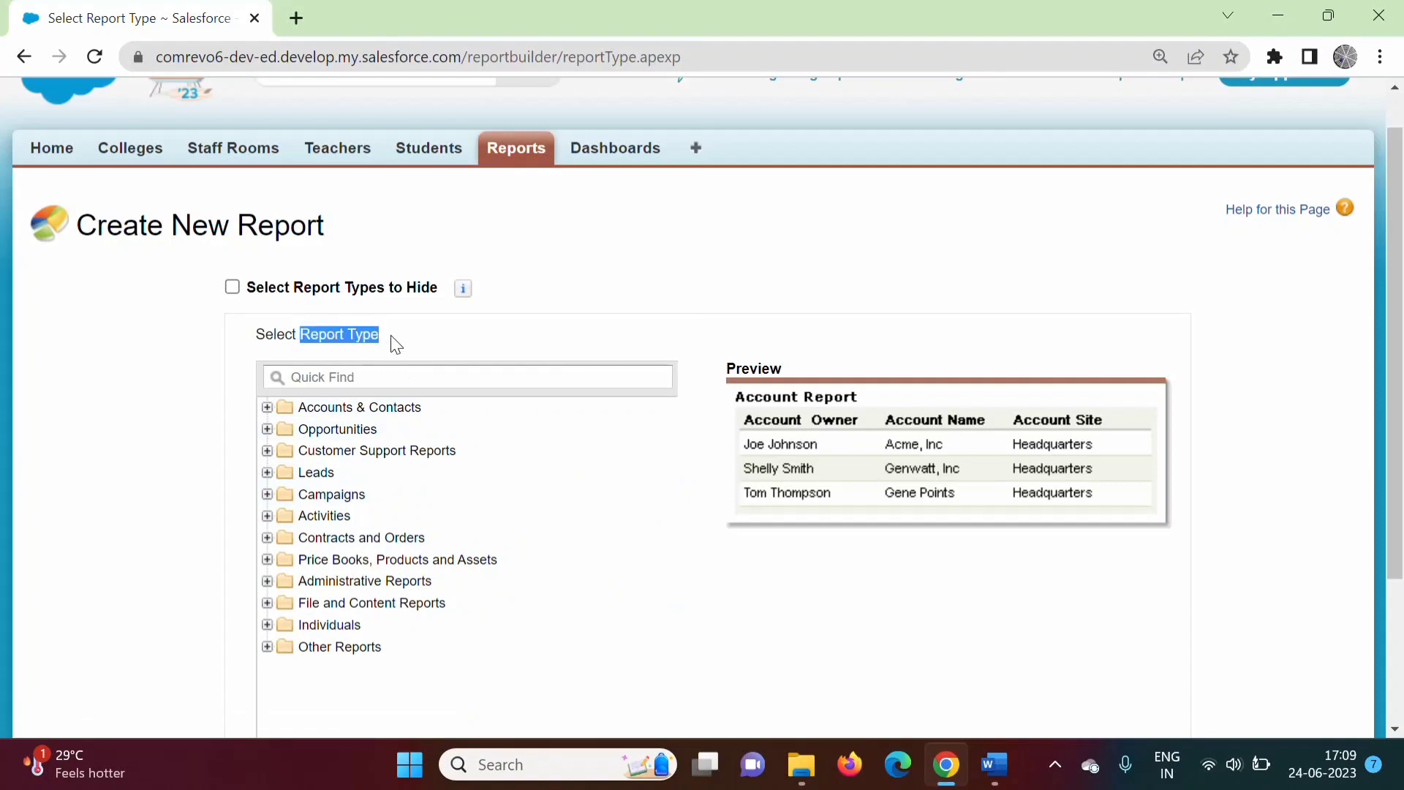
drag(294, 287, 384, 289)
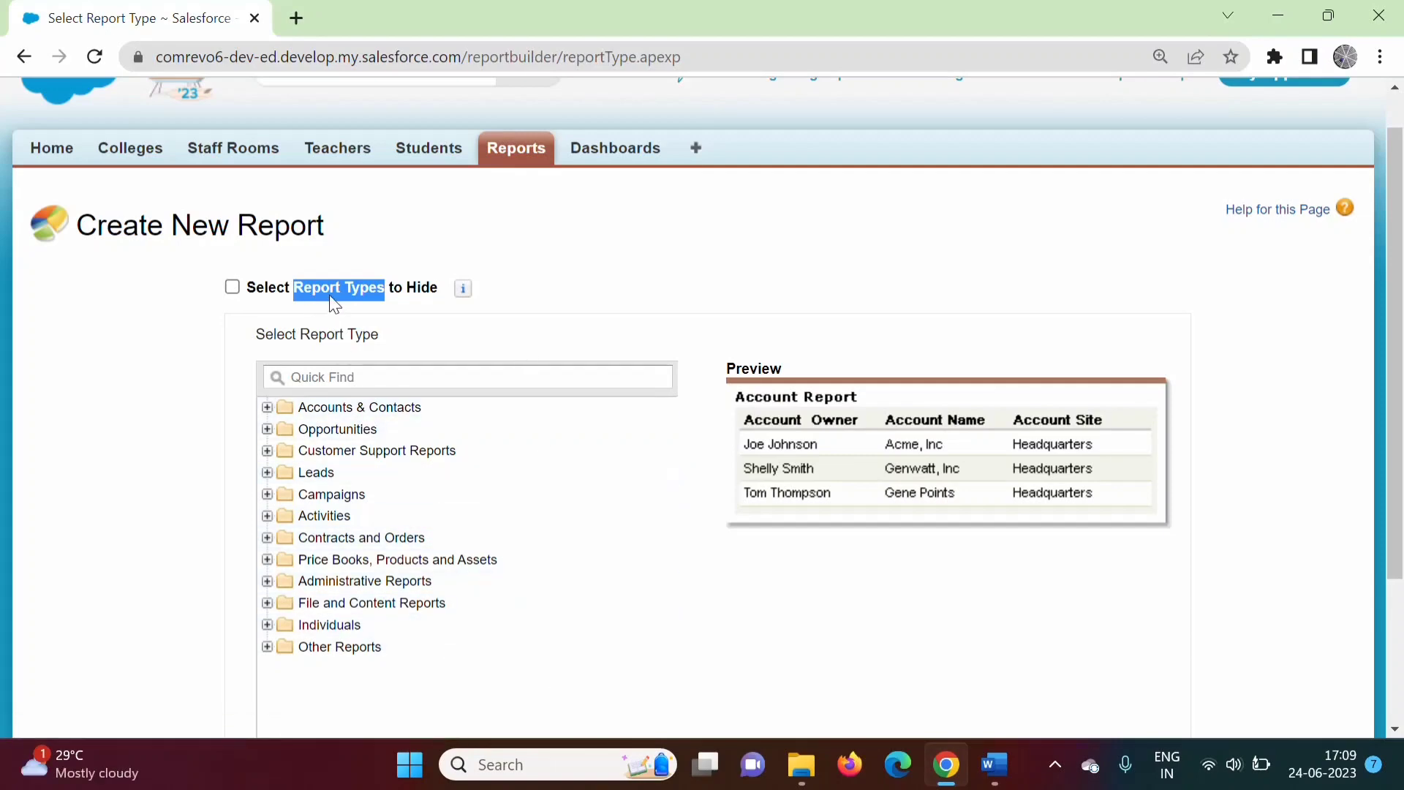
drag(292, 286, 386, 293)
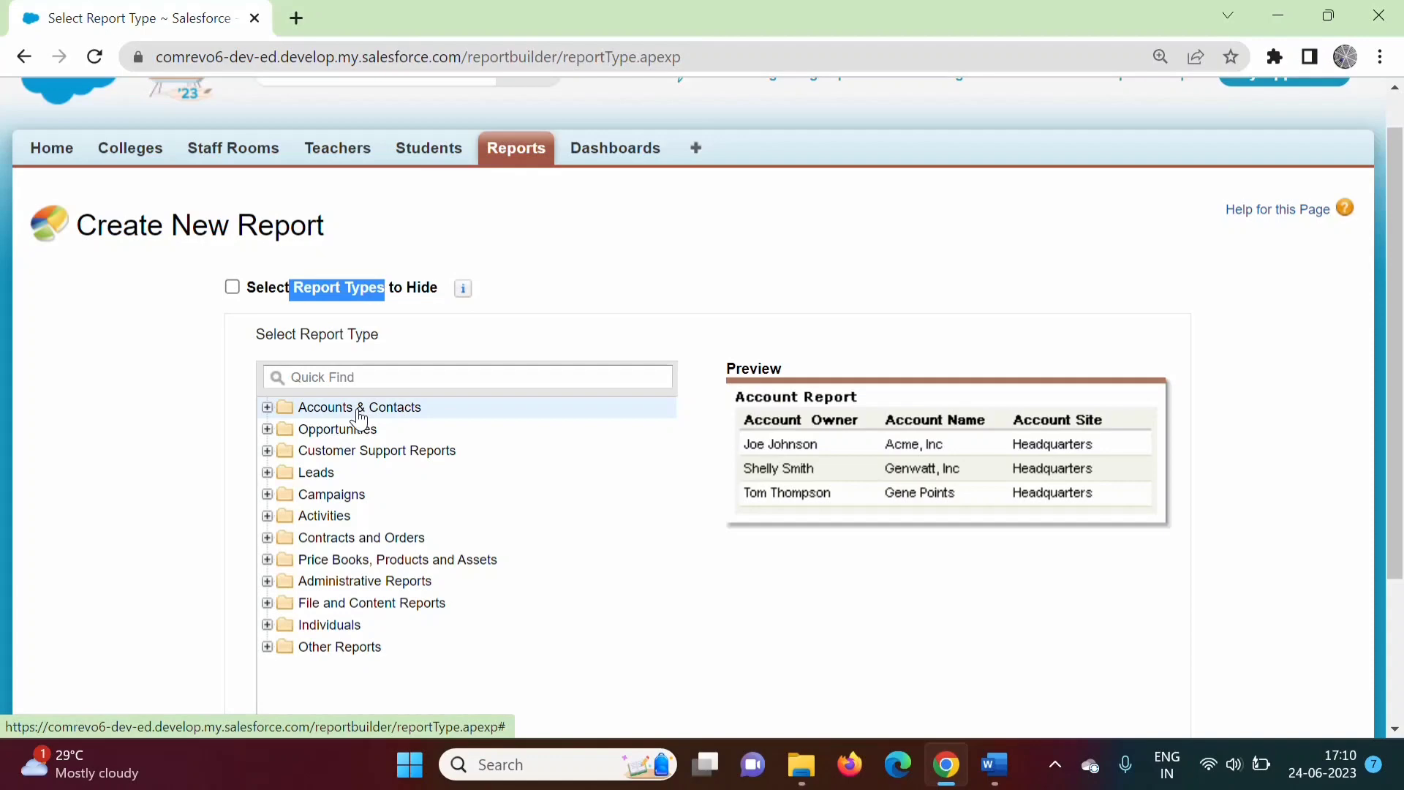
click(302, 286)
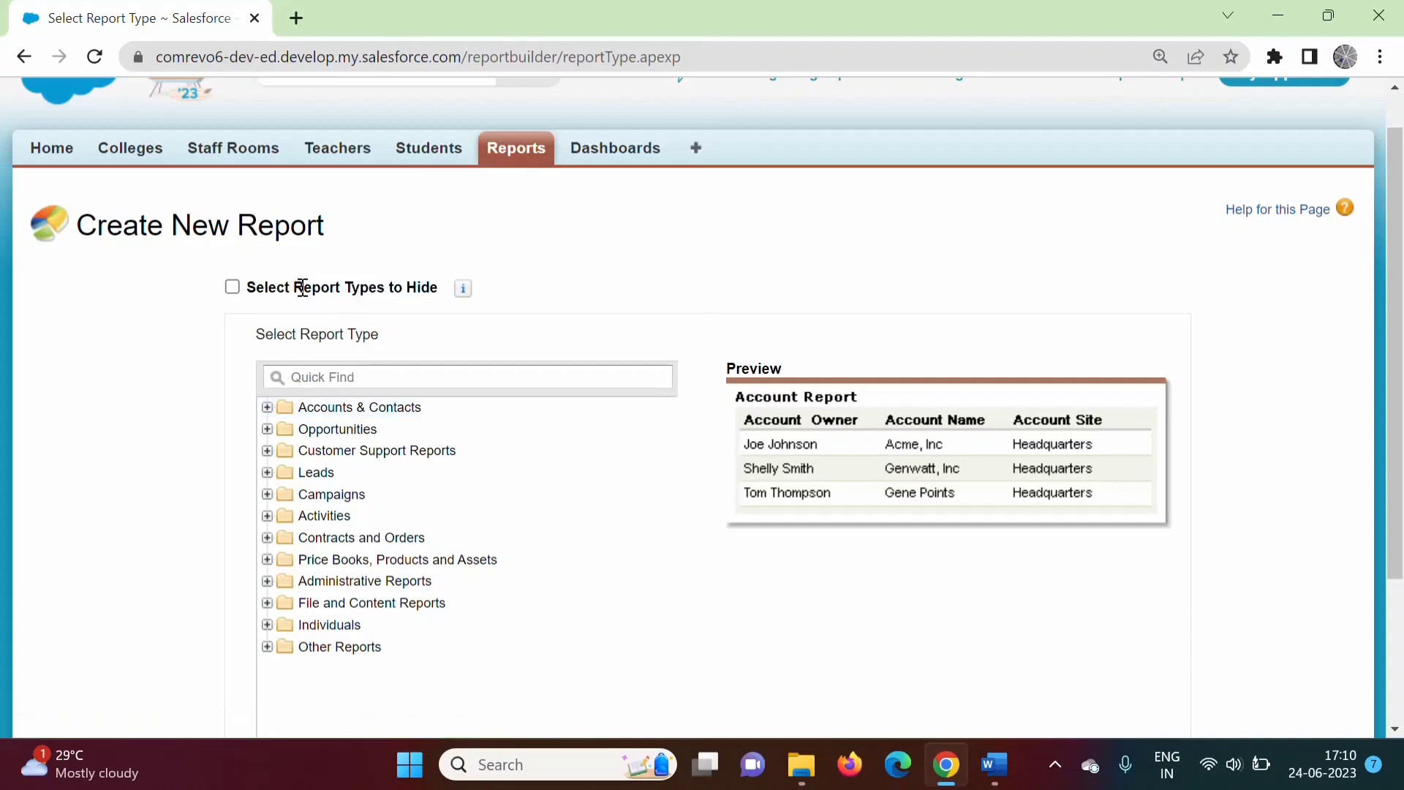
drag(298, 287, 388, 296)
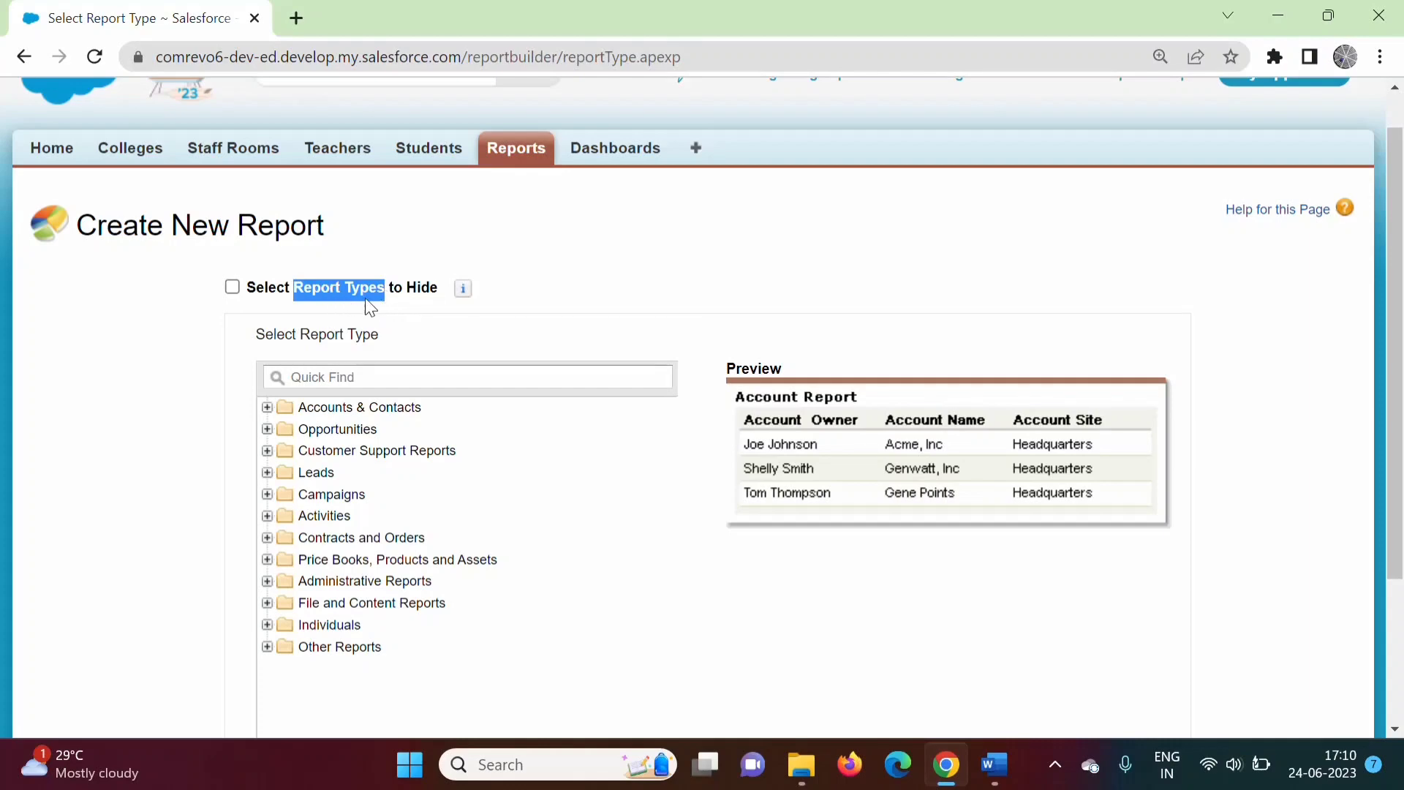
click(366, 297)
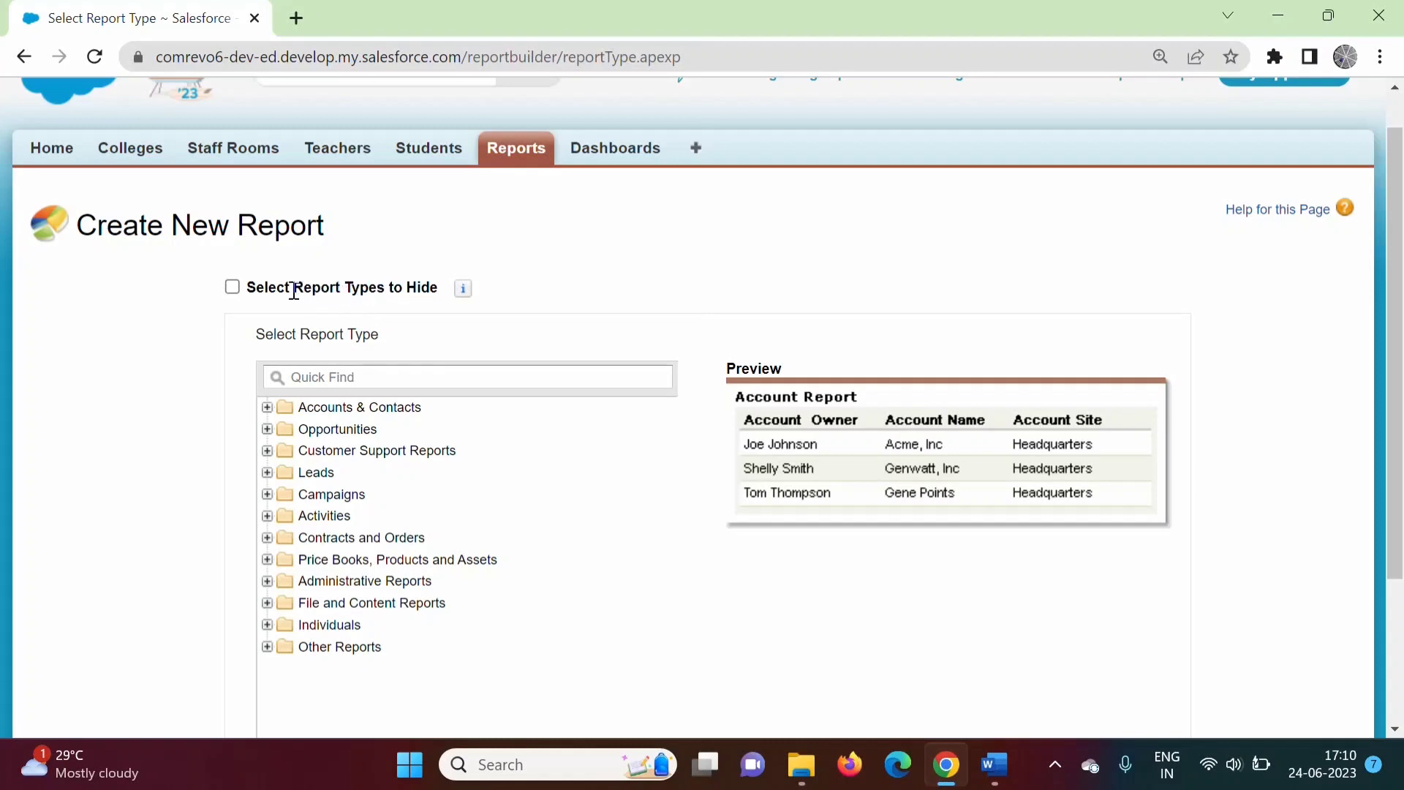
drag(294, 291, 385, 296)
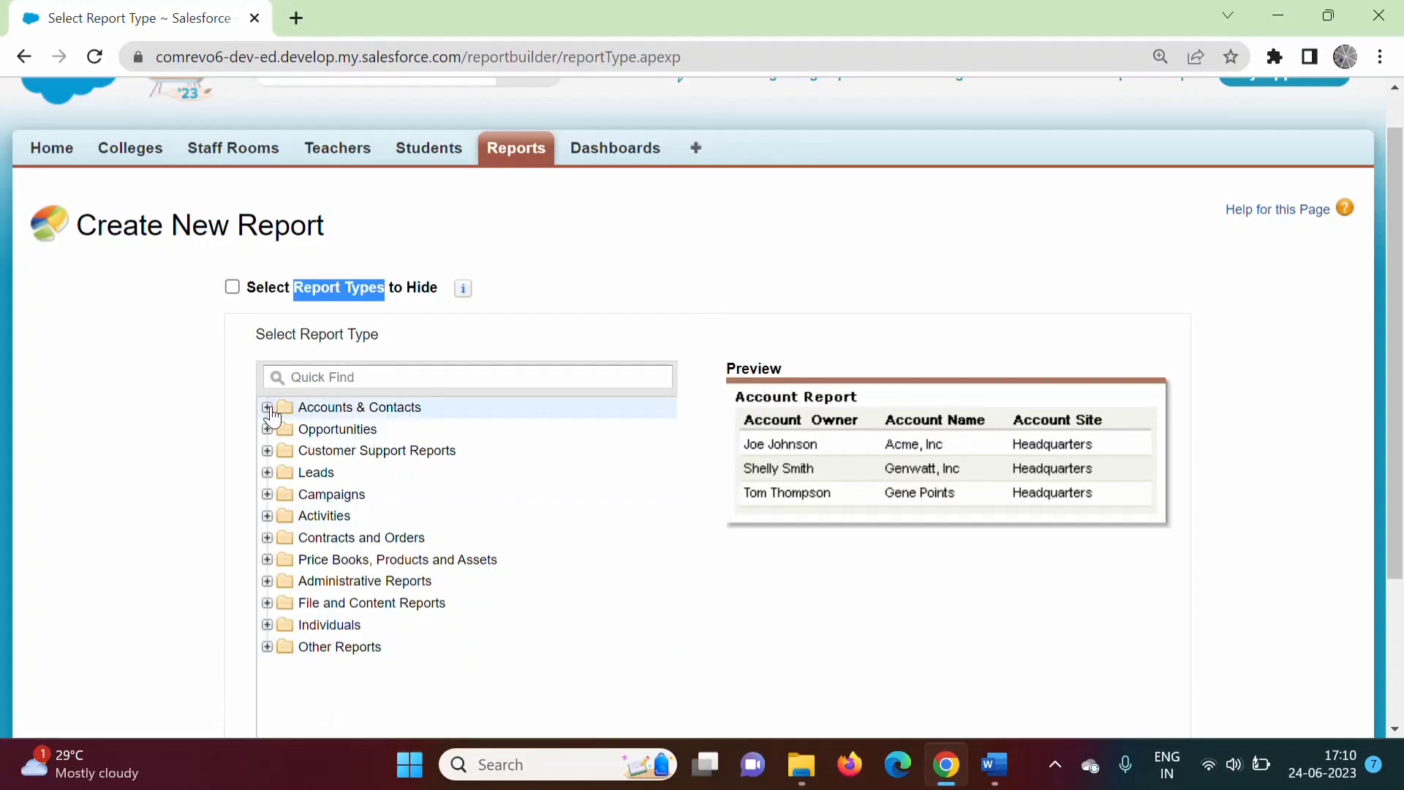
Choose Accounts under Accounts & Contacts and create the report.
click(268, 408)
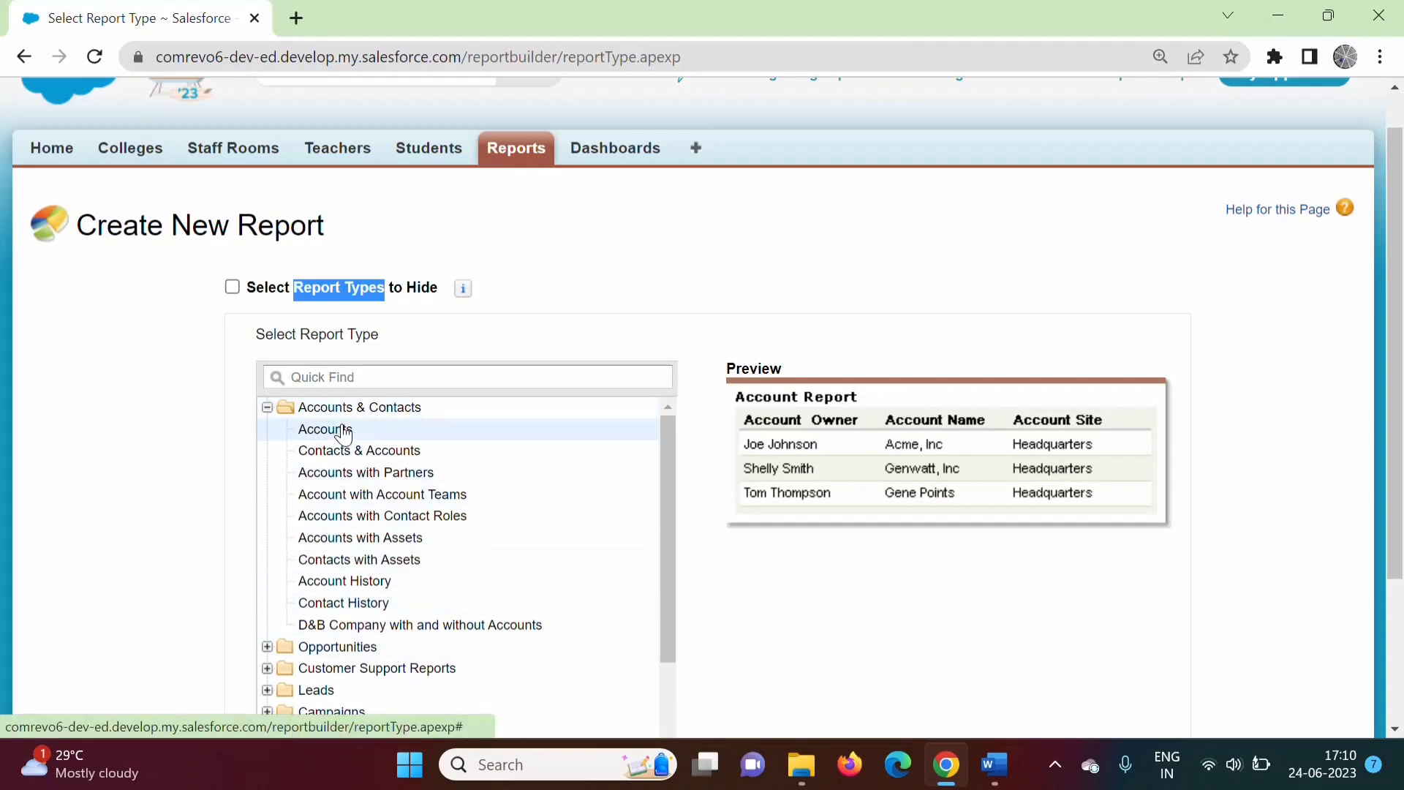
scroll(1397, 335, down, 3)
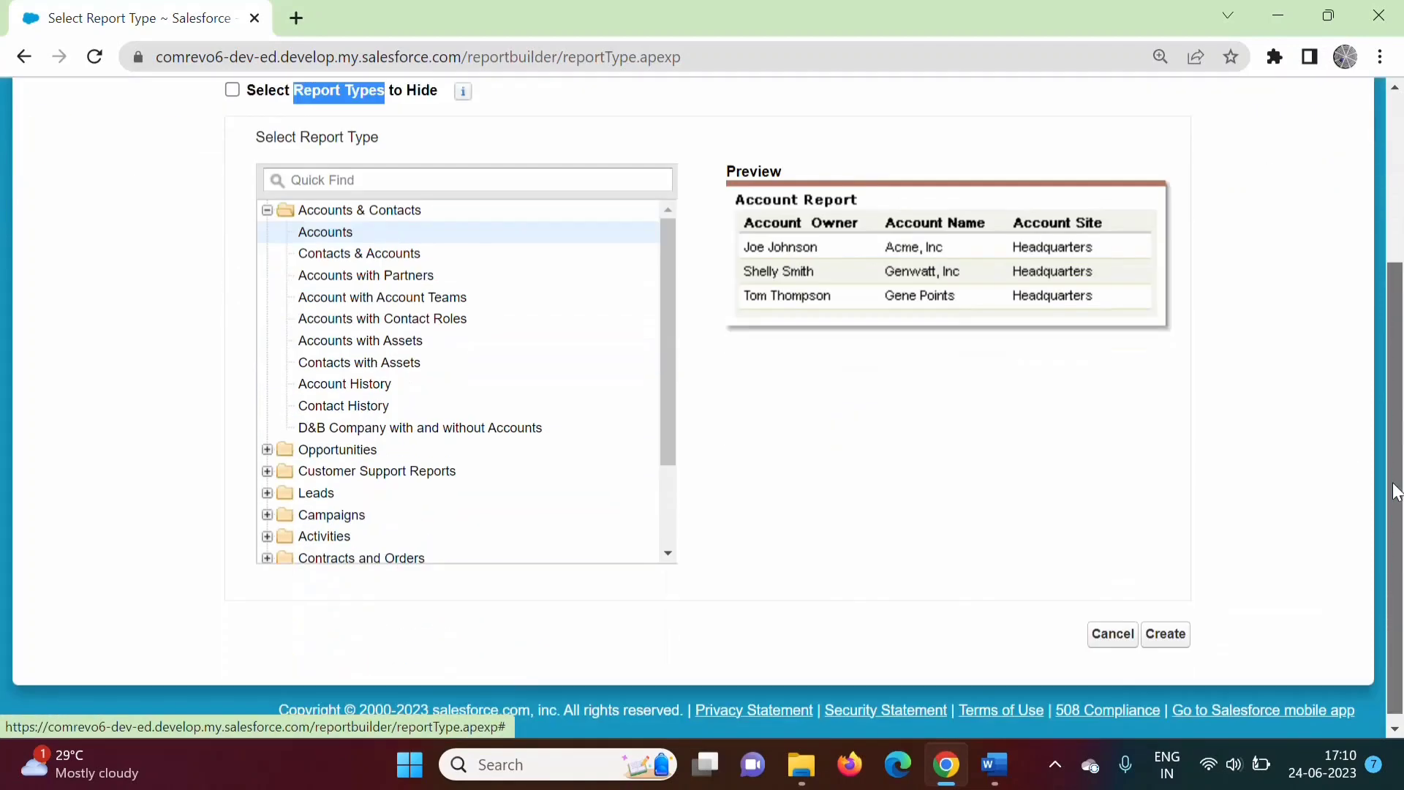
click(1174, 629)
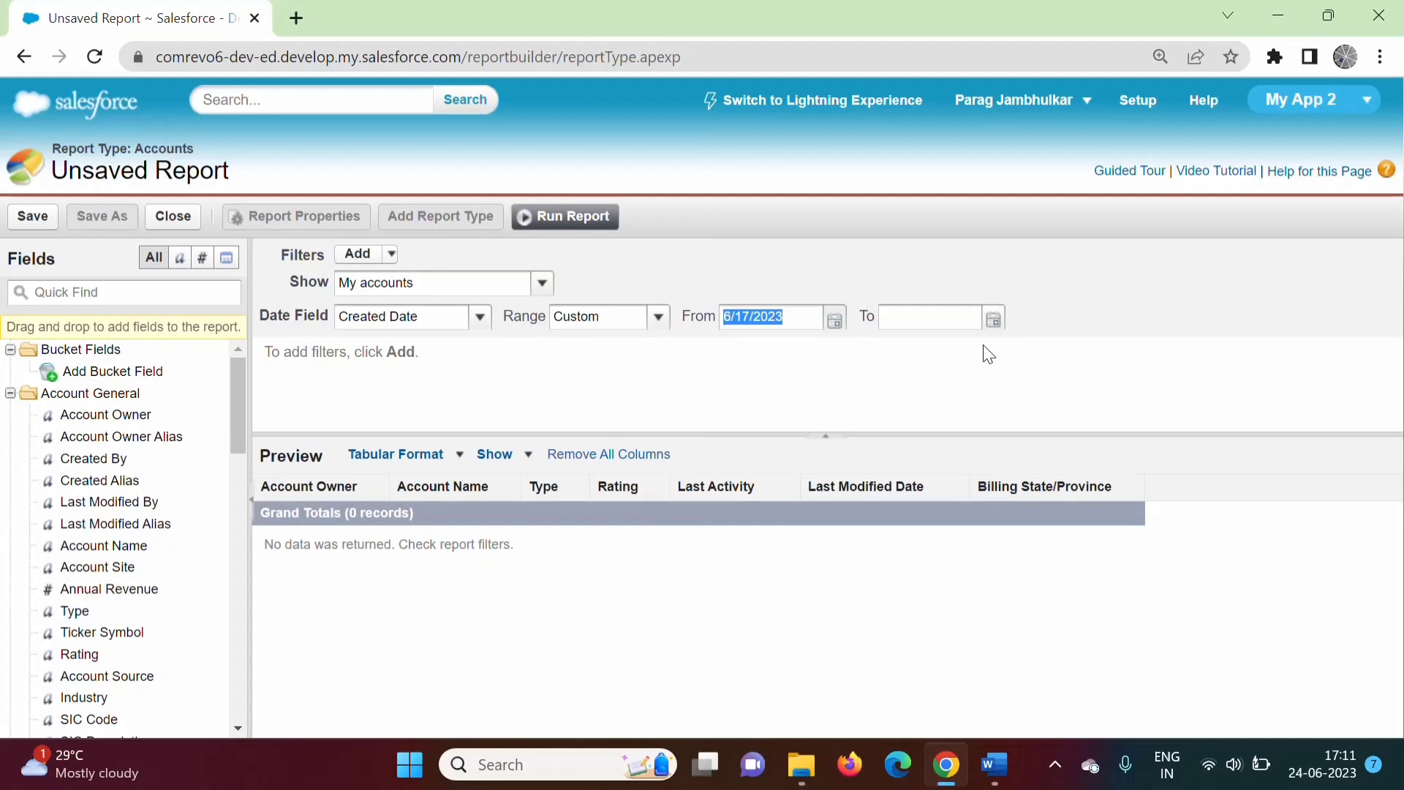
click(659, 319)
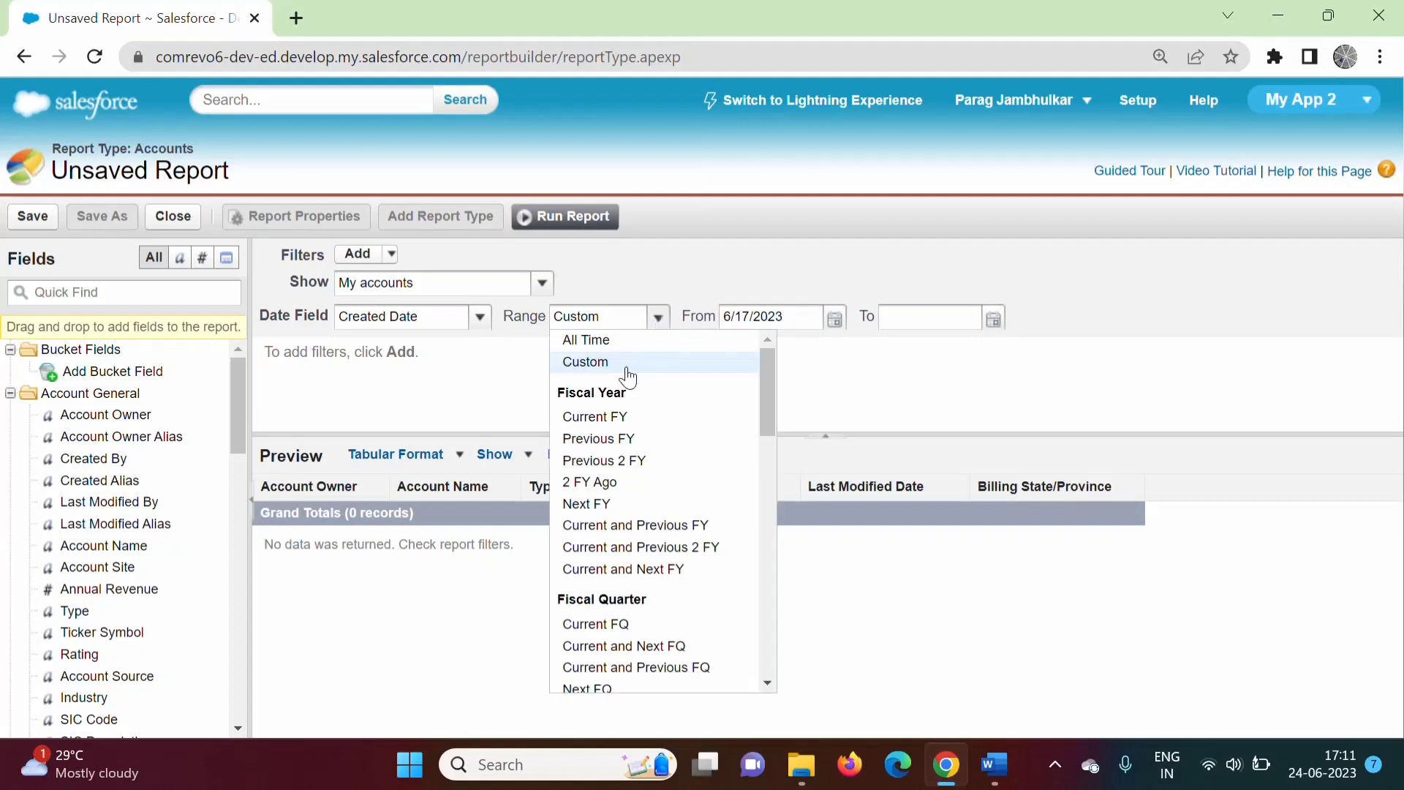
click(598, 341)
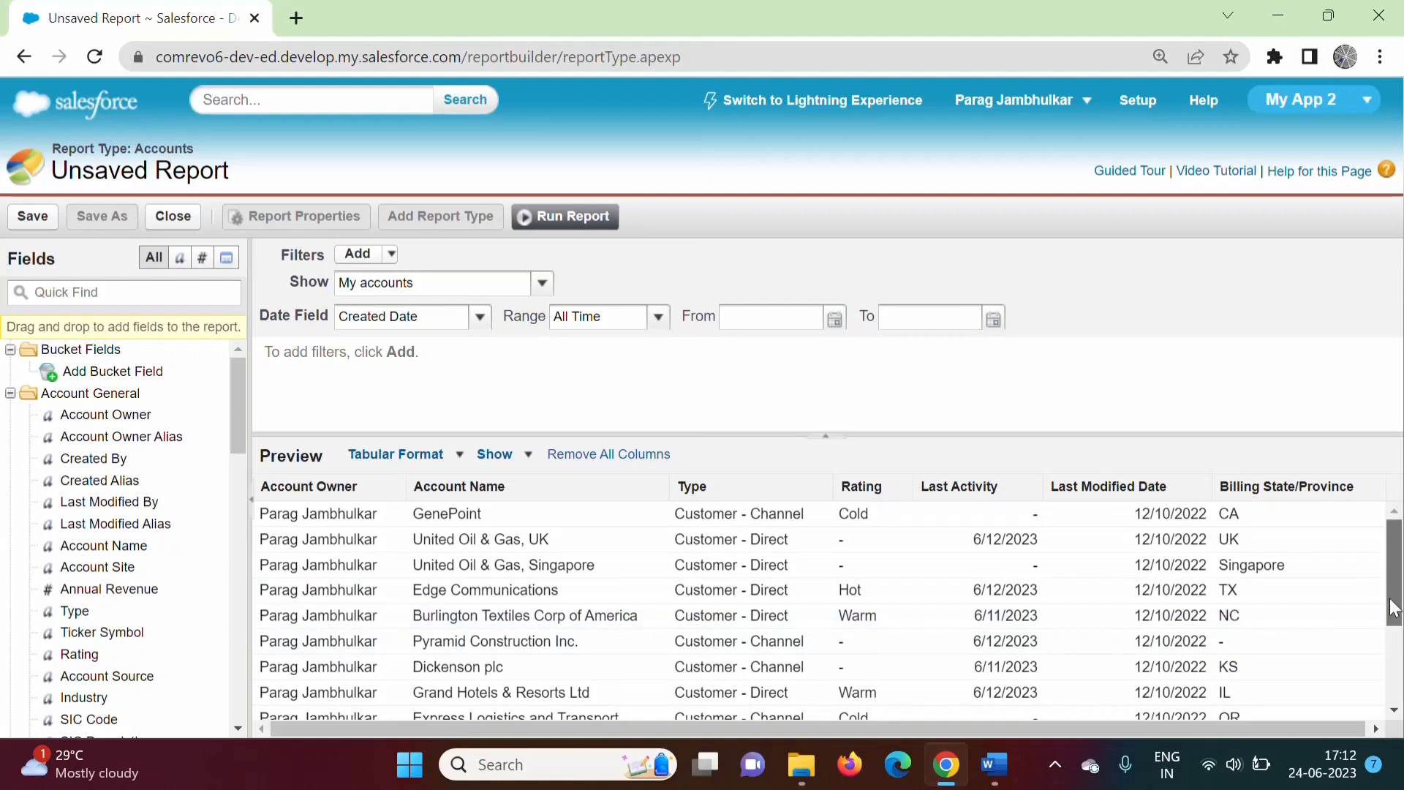
mouse_move(1393, 609)
mouse_down()
mouse_move(1393, 688)
mouse_move(1394, 609)
mouse_up()
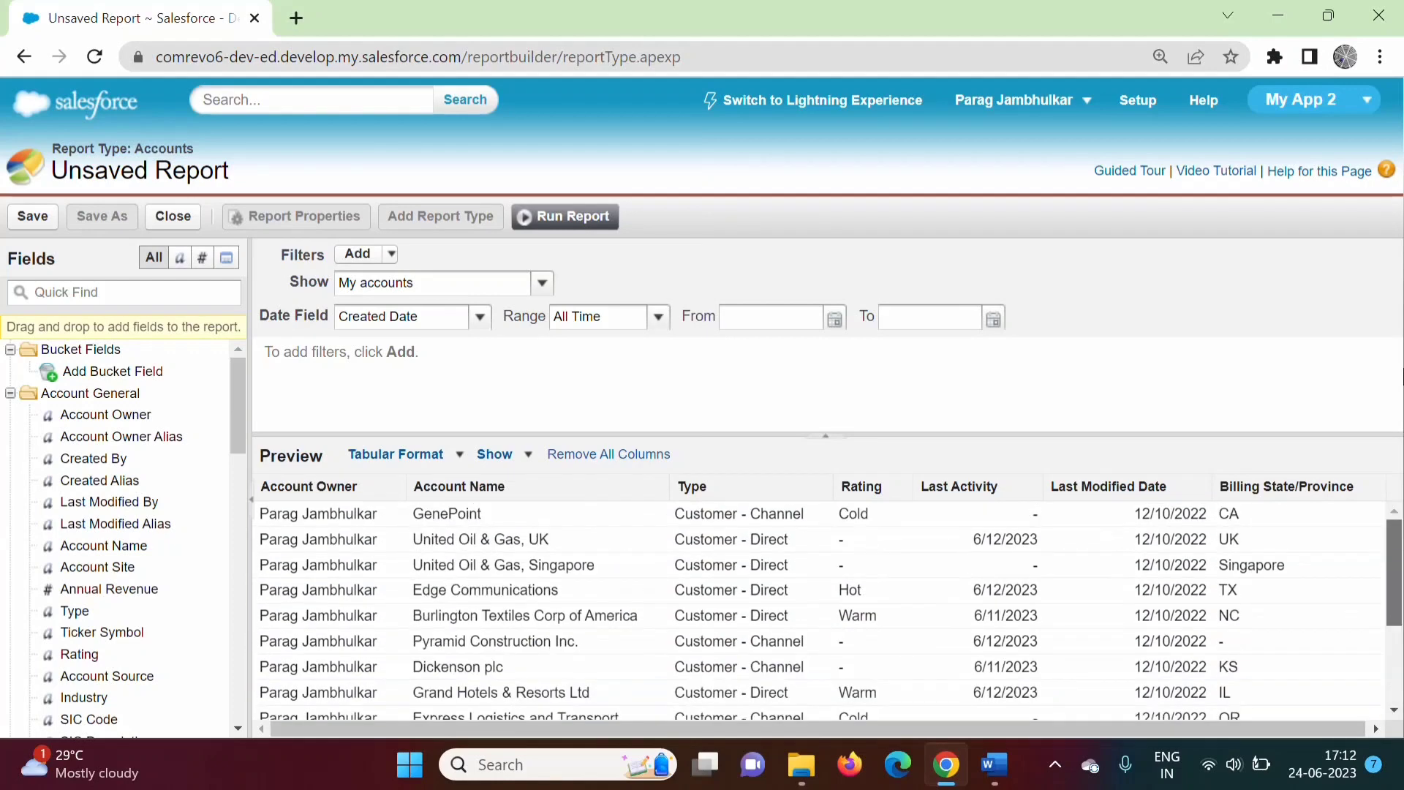
click(658, 319)
click(617, 365)
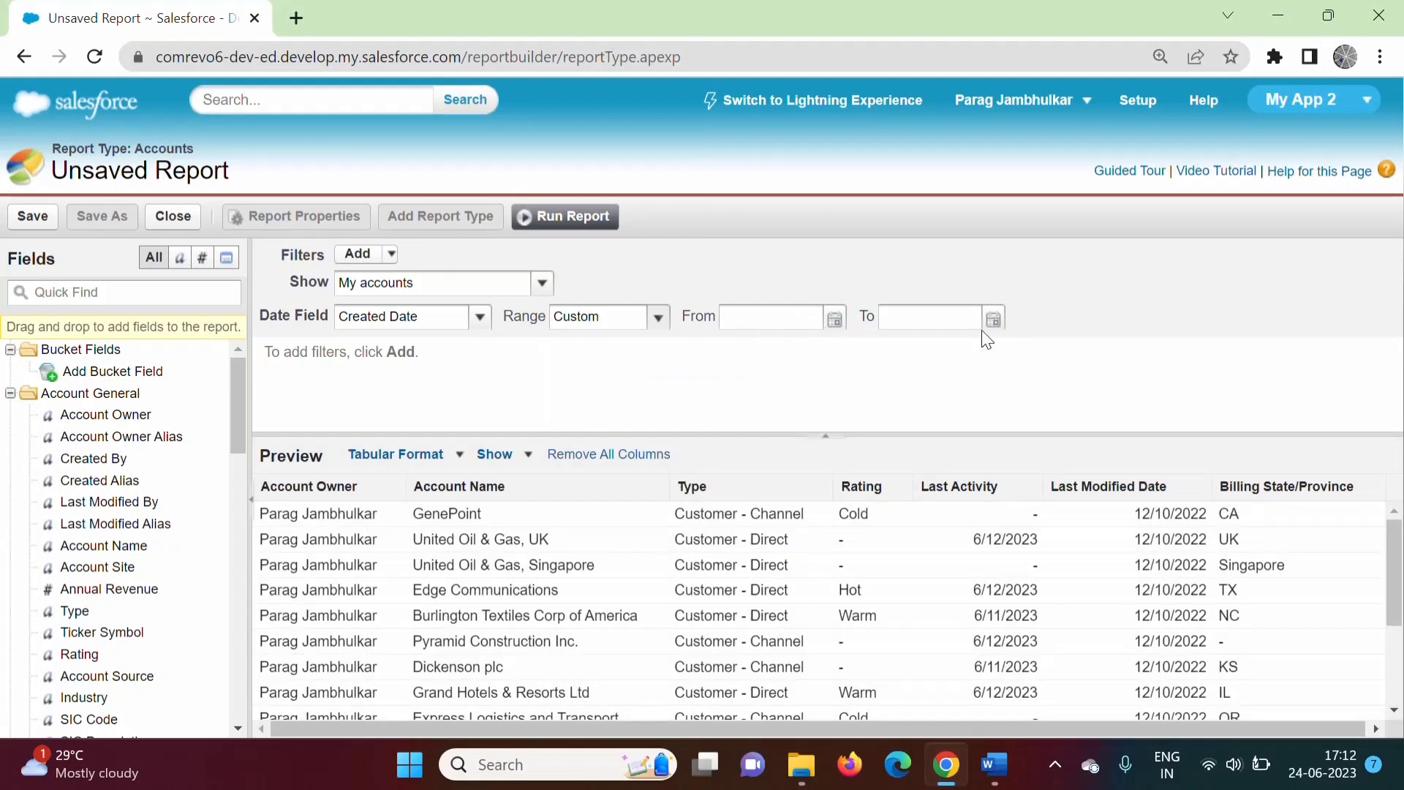
click(667, 320)
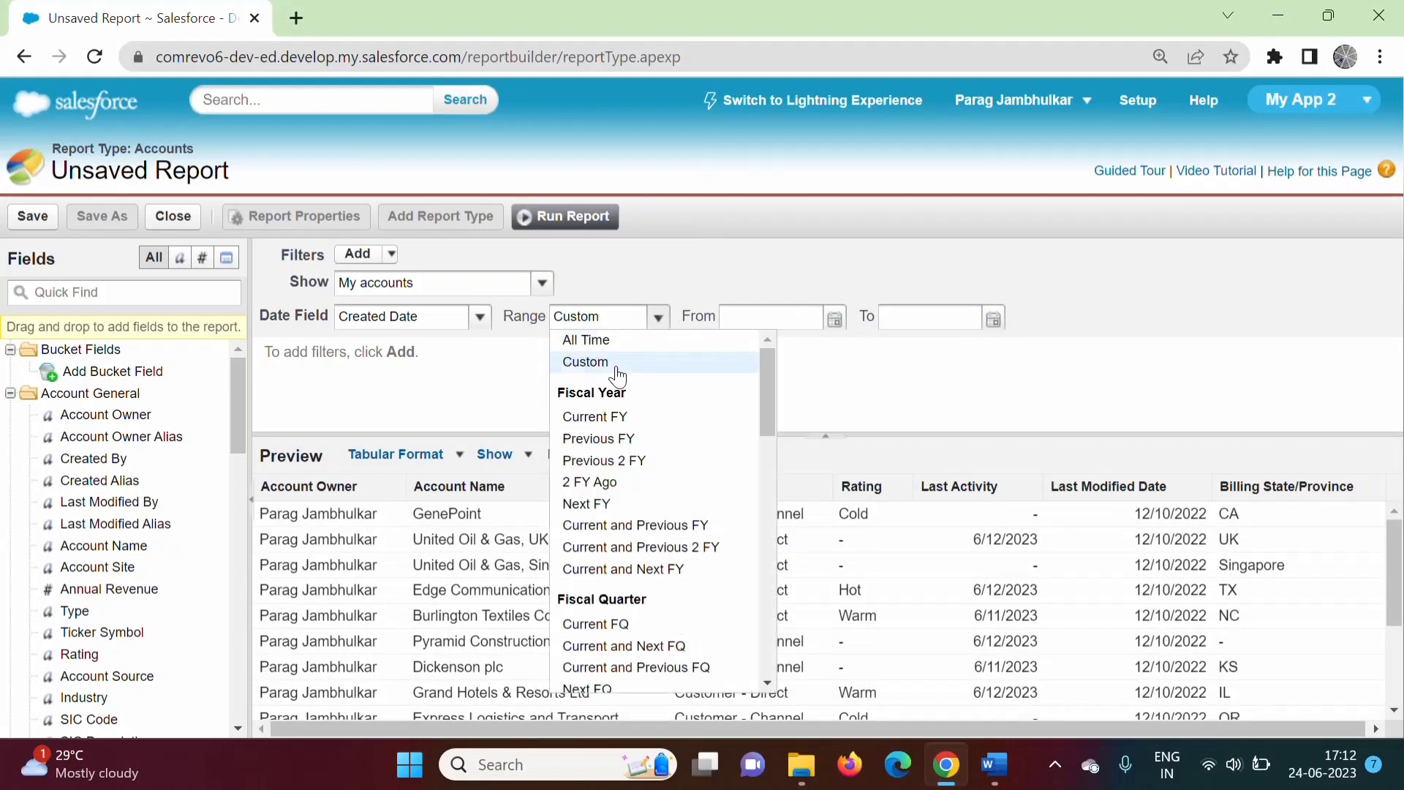
click(603, 341)
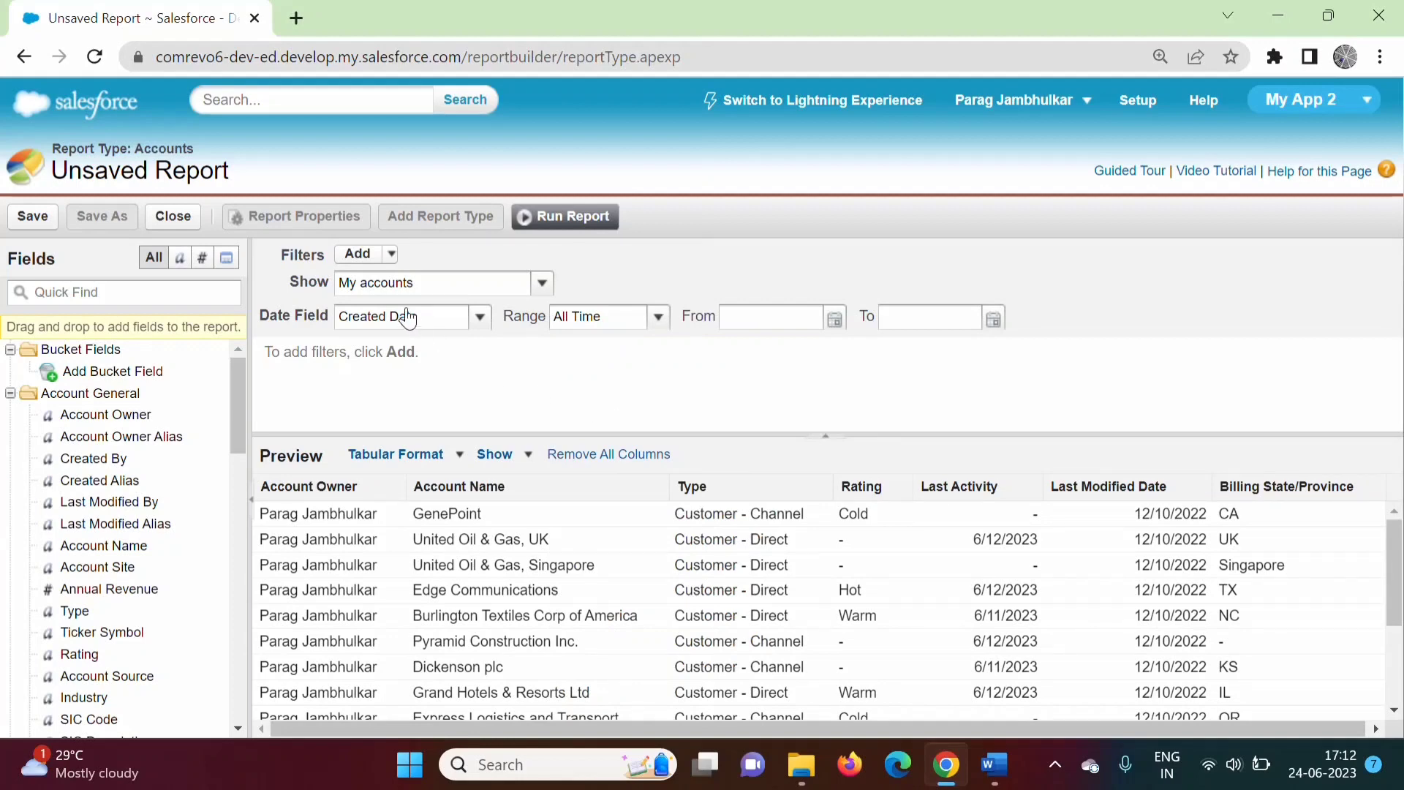
click(392, 290)
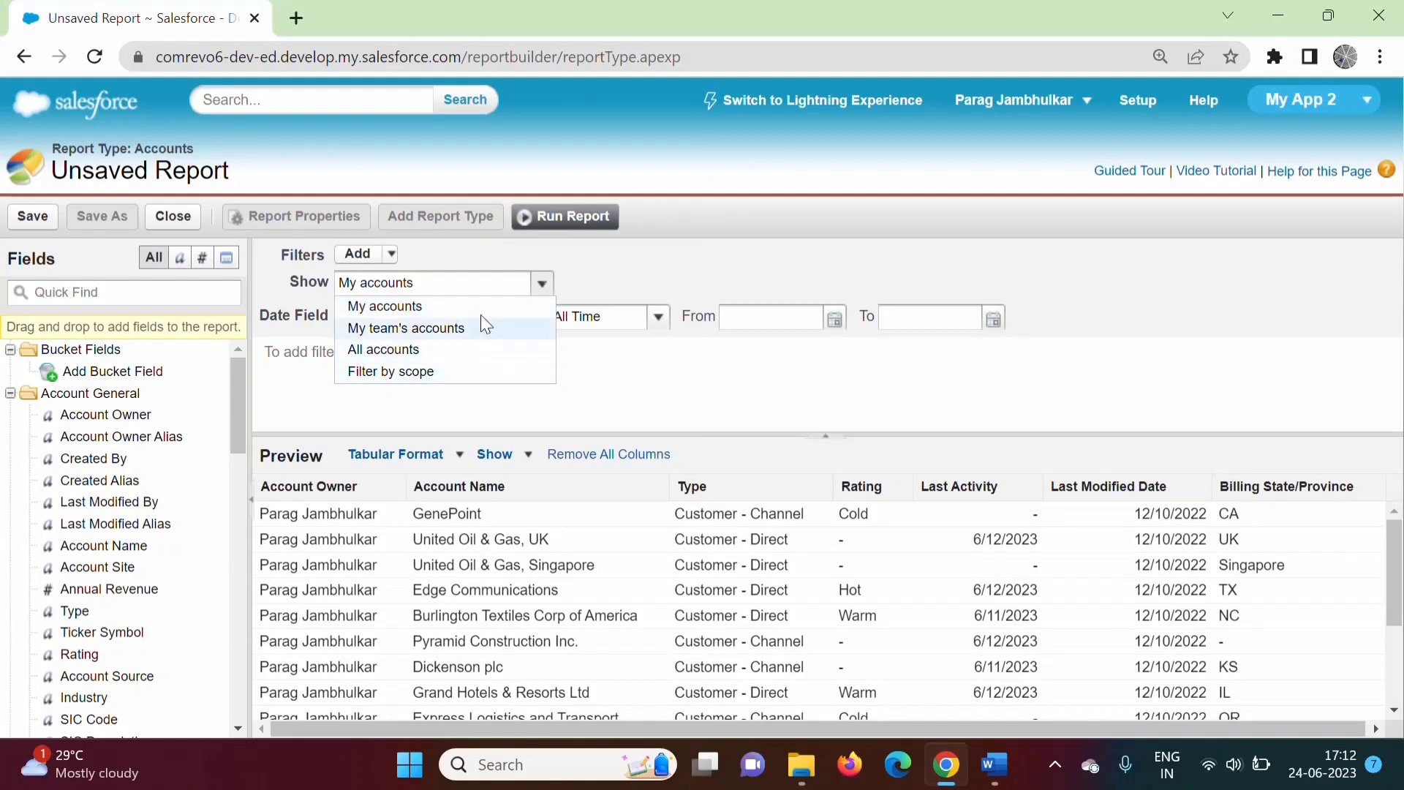
click(697, 399)
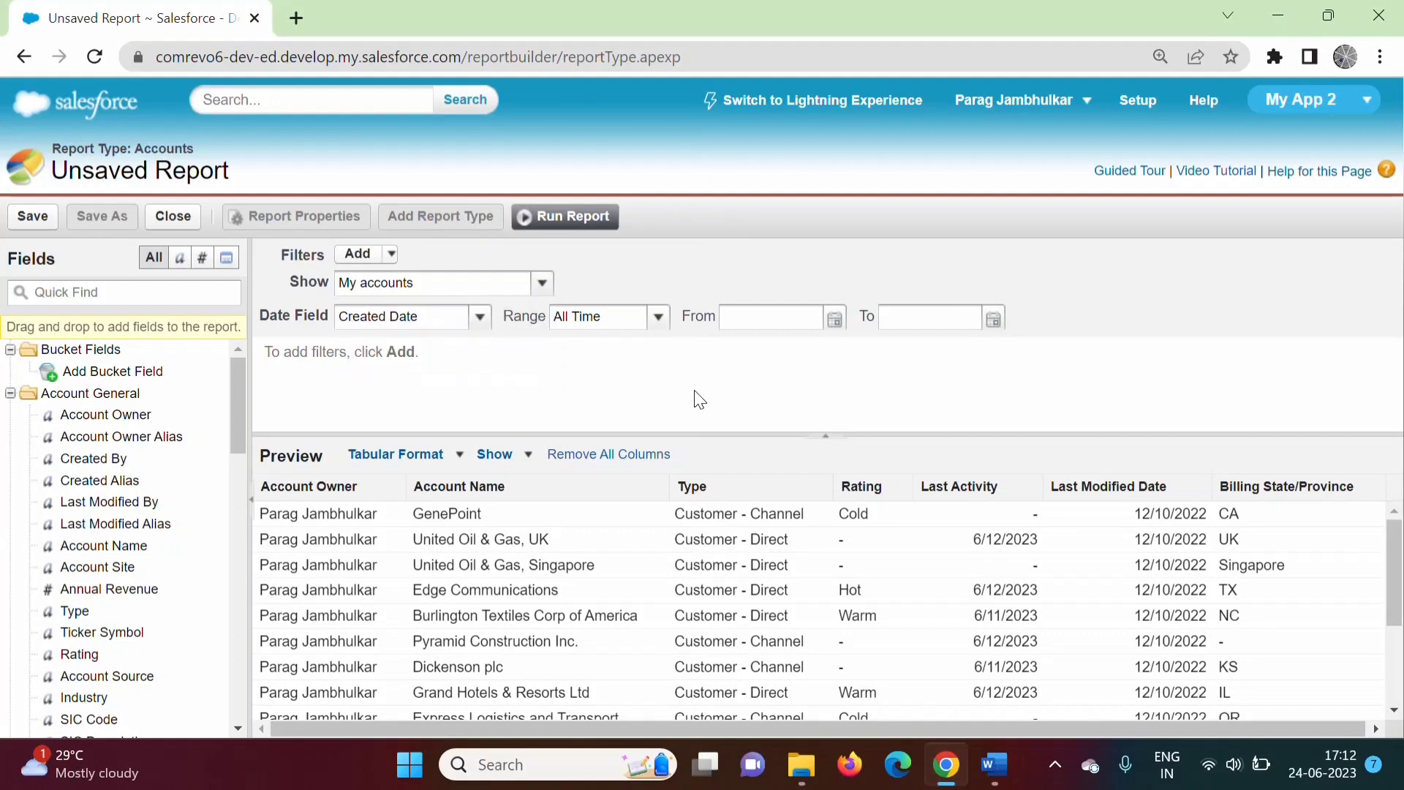
Add an Account Owner equals filter with the owner's name as the value.
click(394, 256)
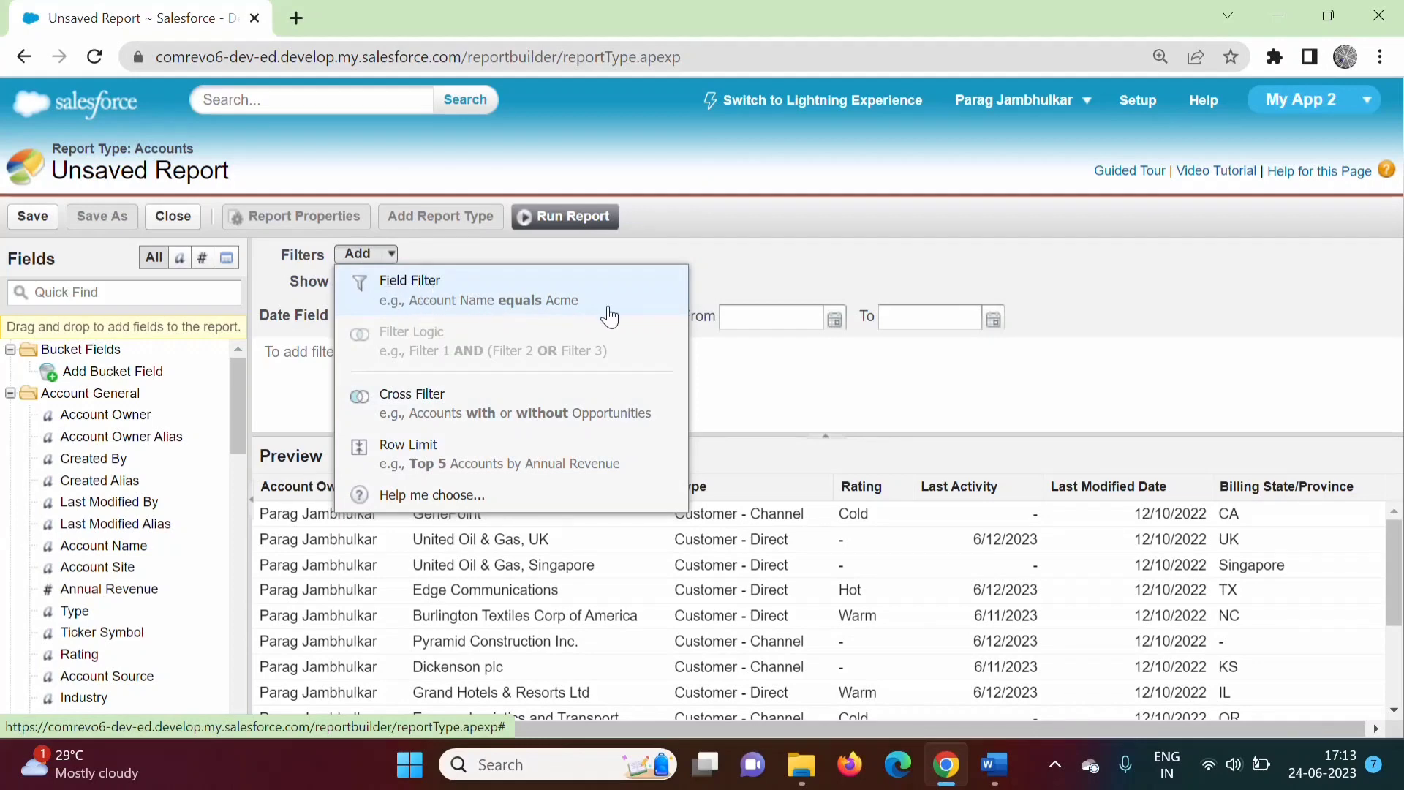
click(485, 292)
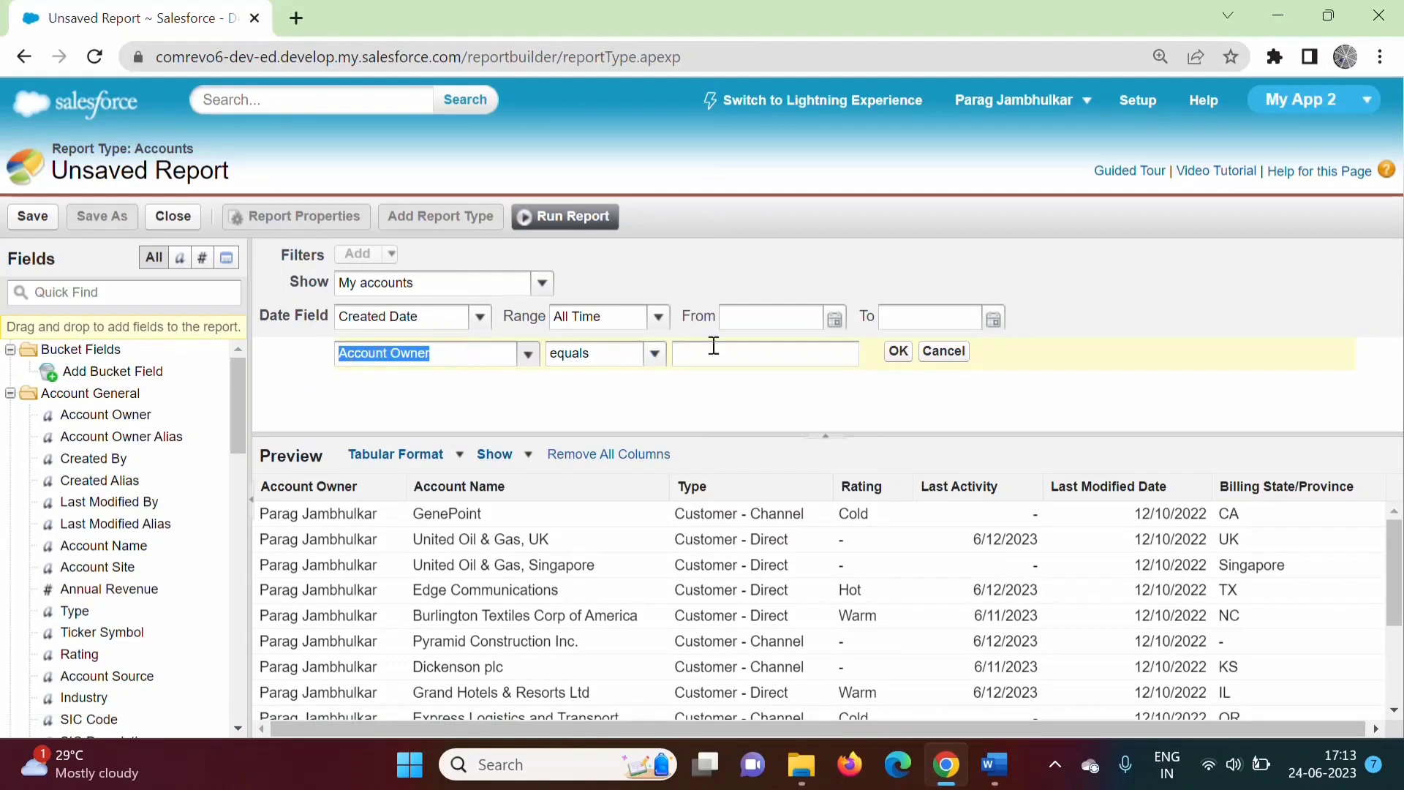
click(406, 379)
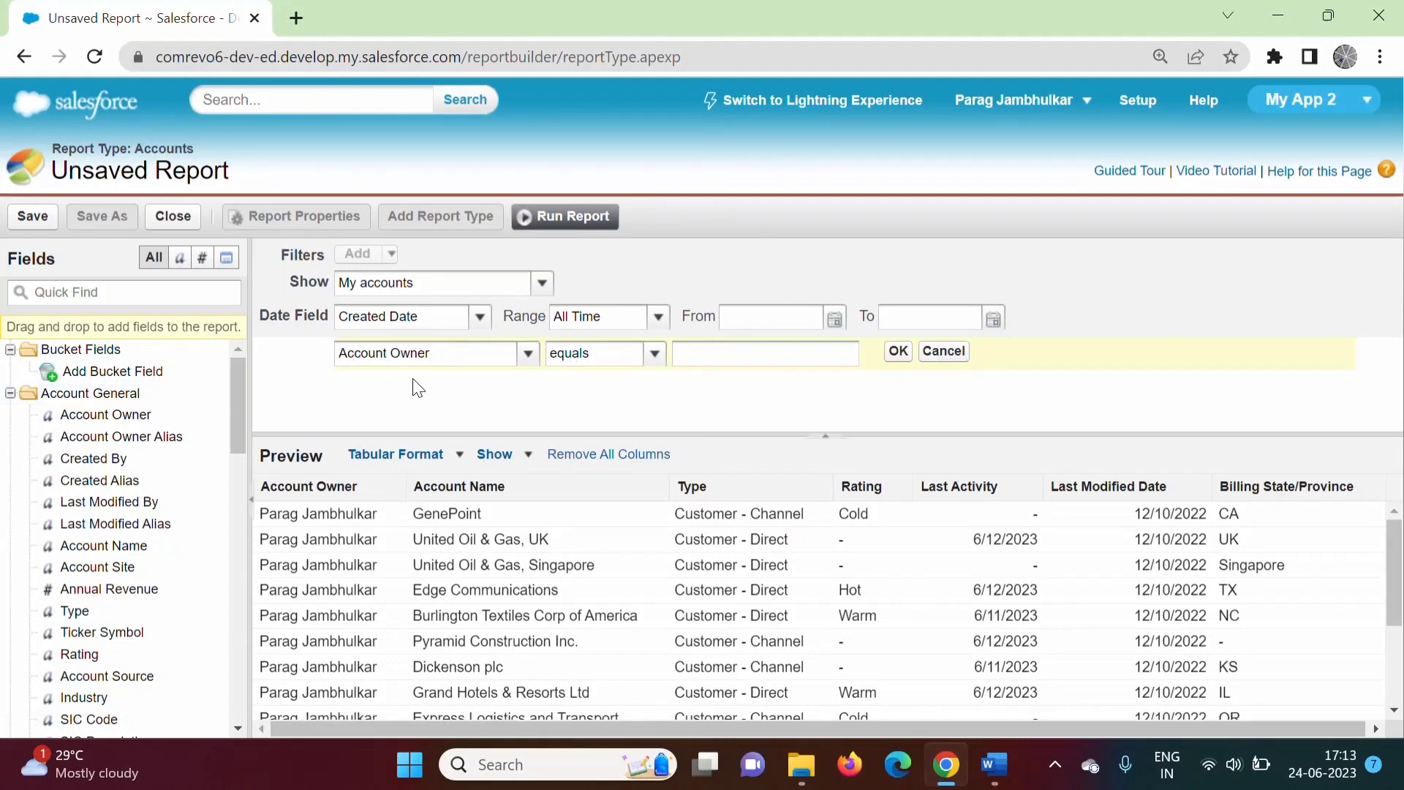
click(528, 355)
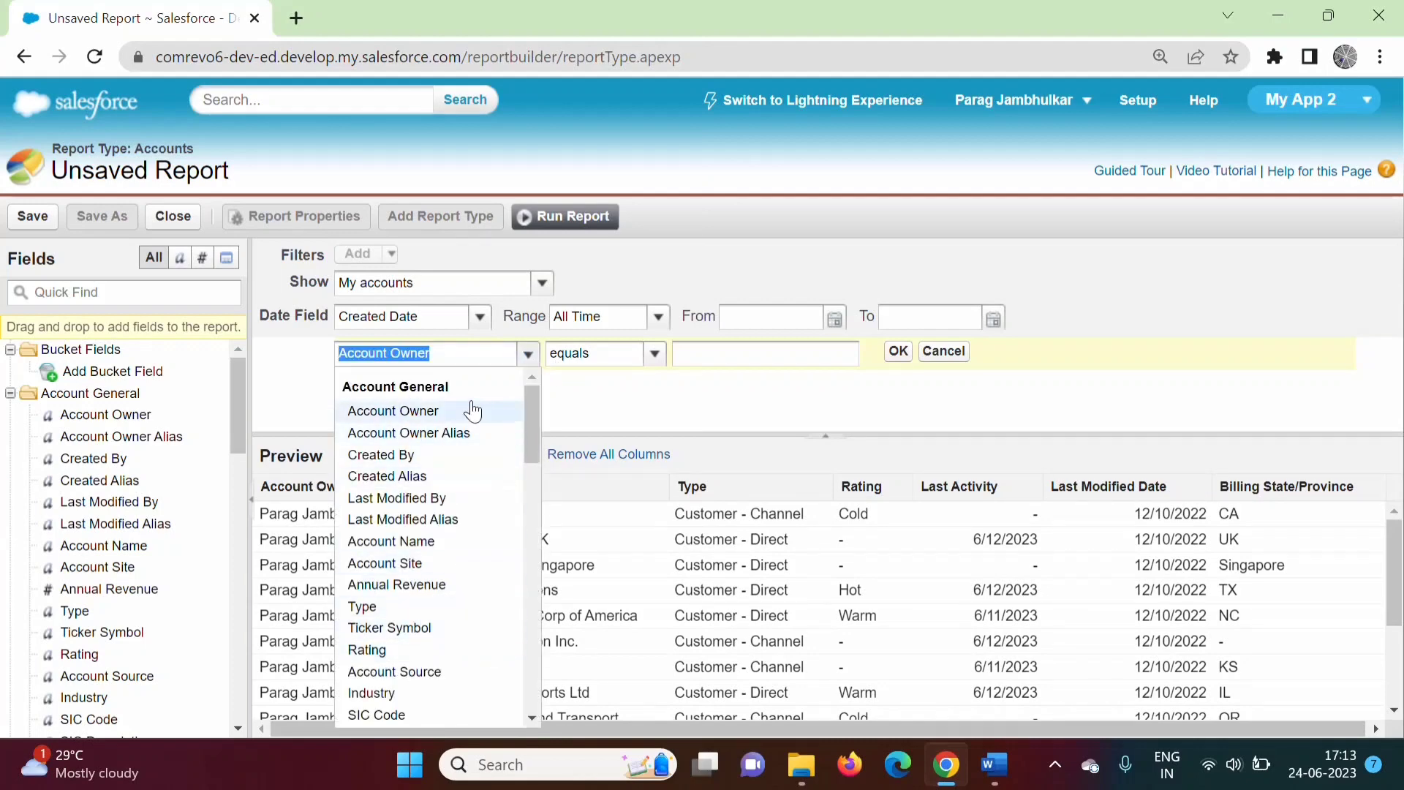
click(444, 411)
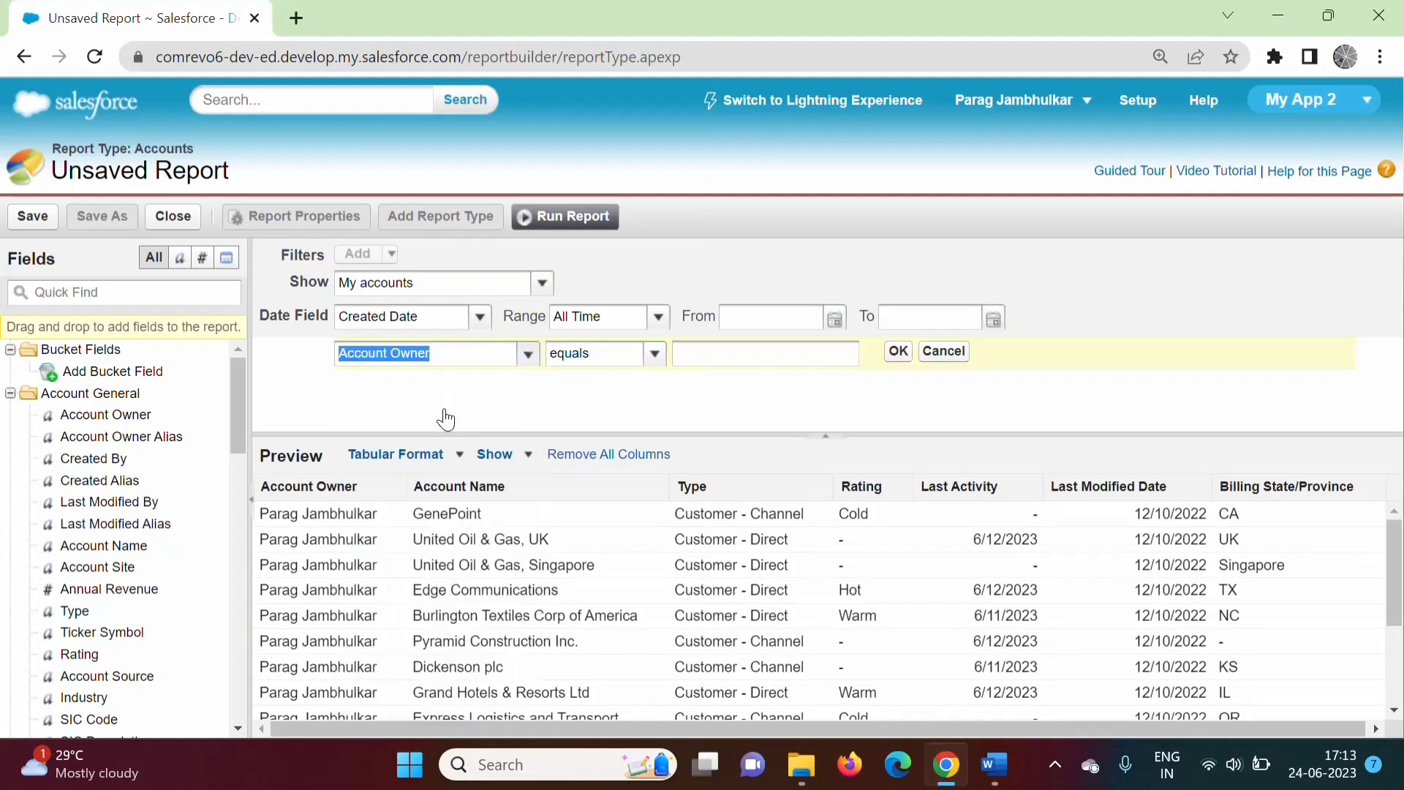
click(740, 362)
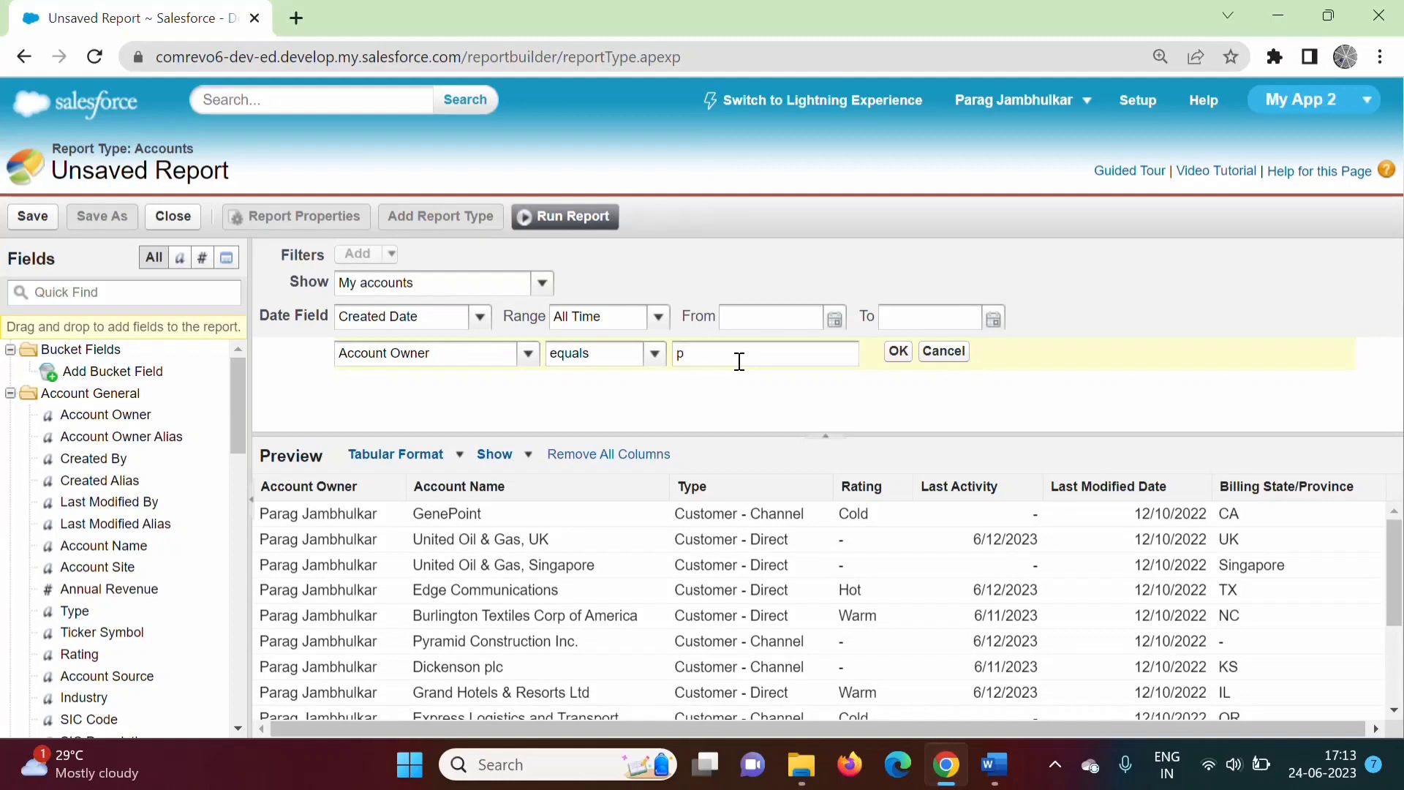
click(898, 351)
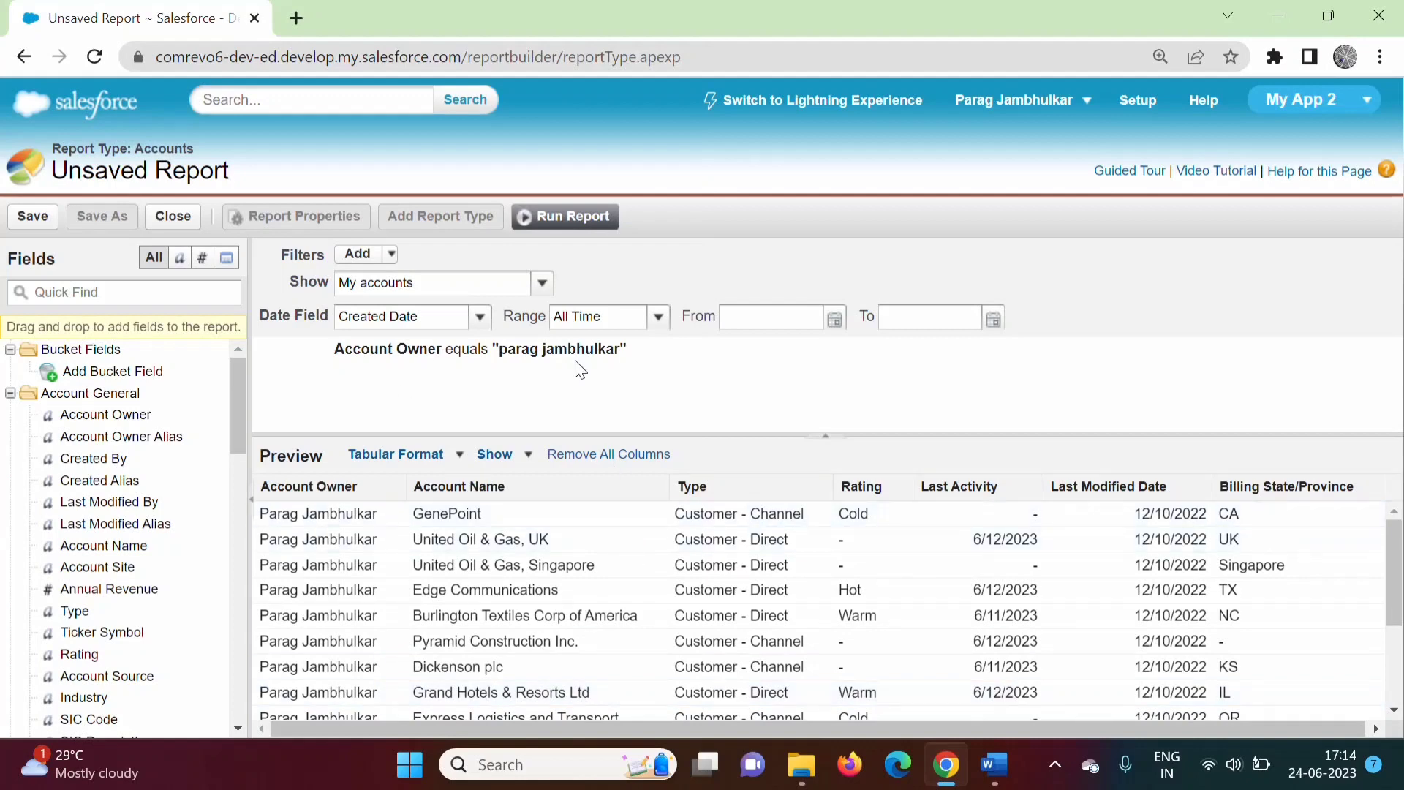
Add a second field filter where Created By equals the user's full name.
mouse_move(404, 351)
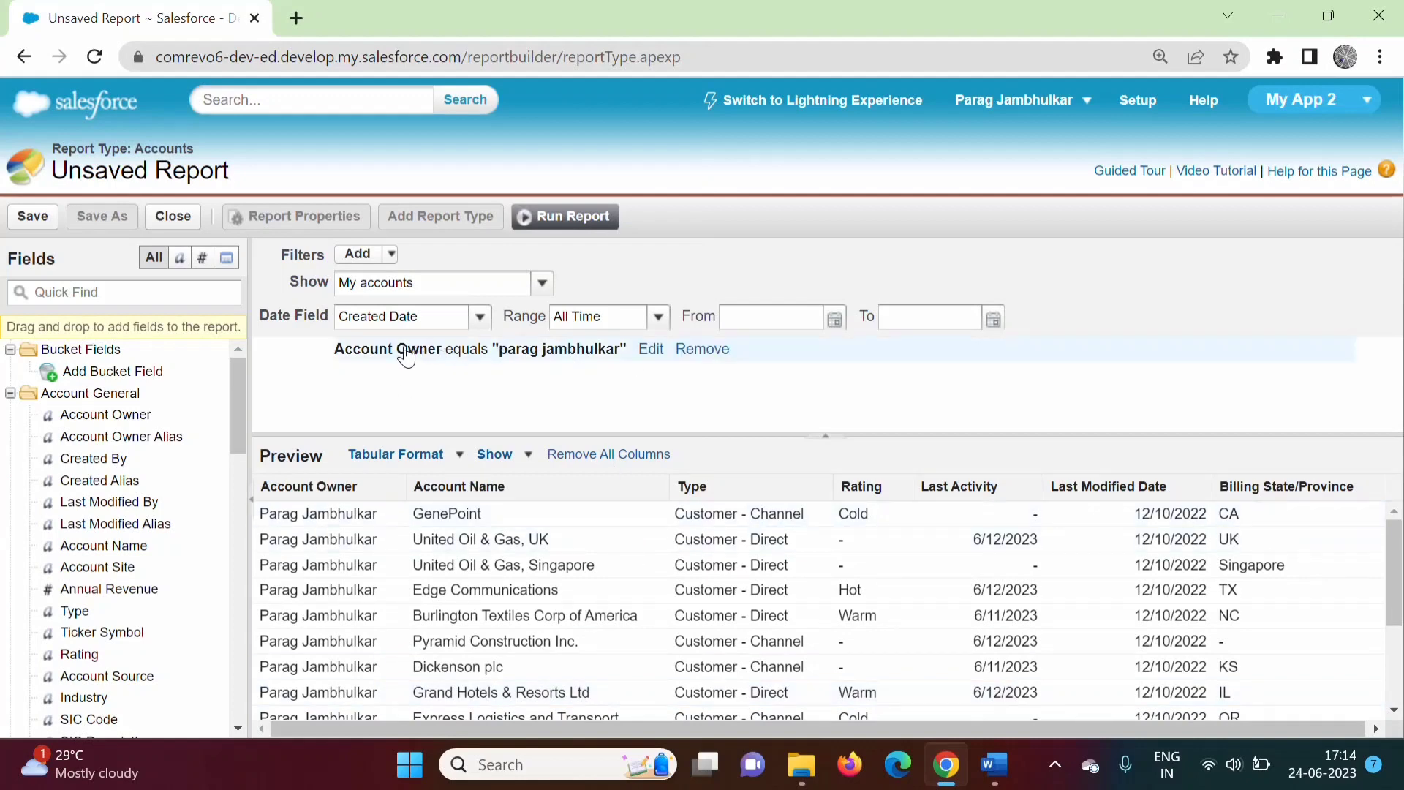
click(392, 256)
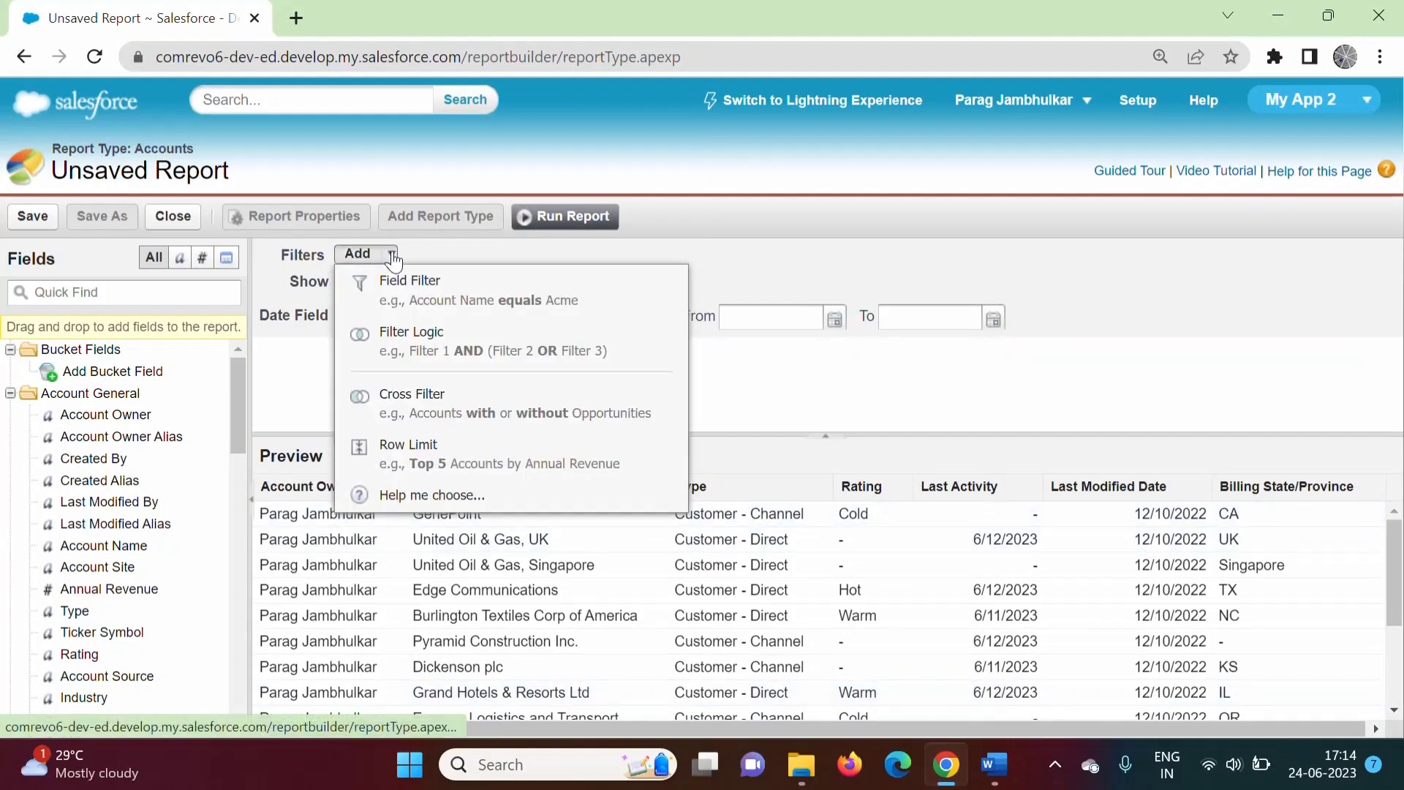
click(468, 300)
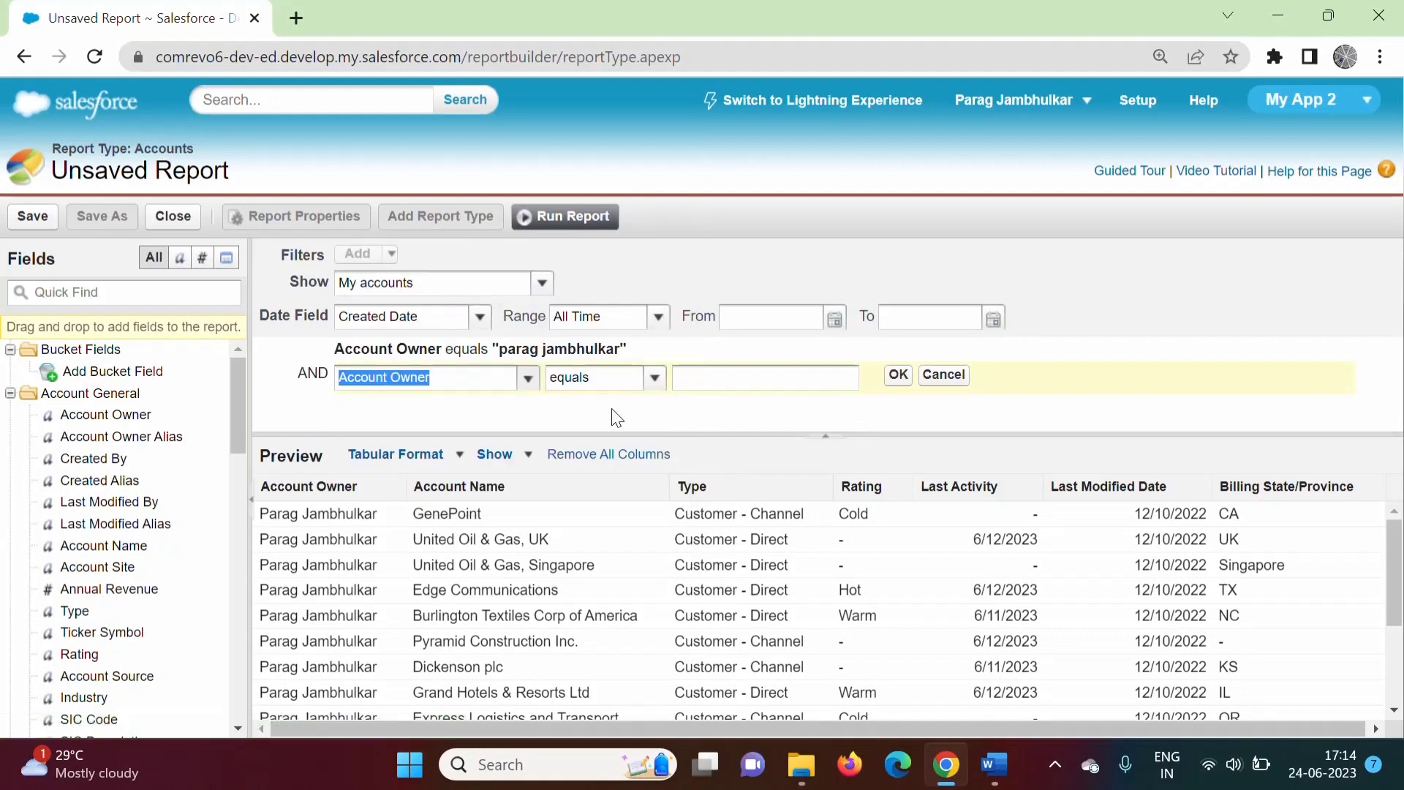
click(528, 377)
click(422, 485)
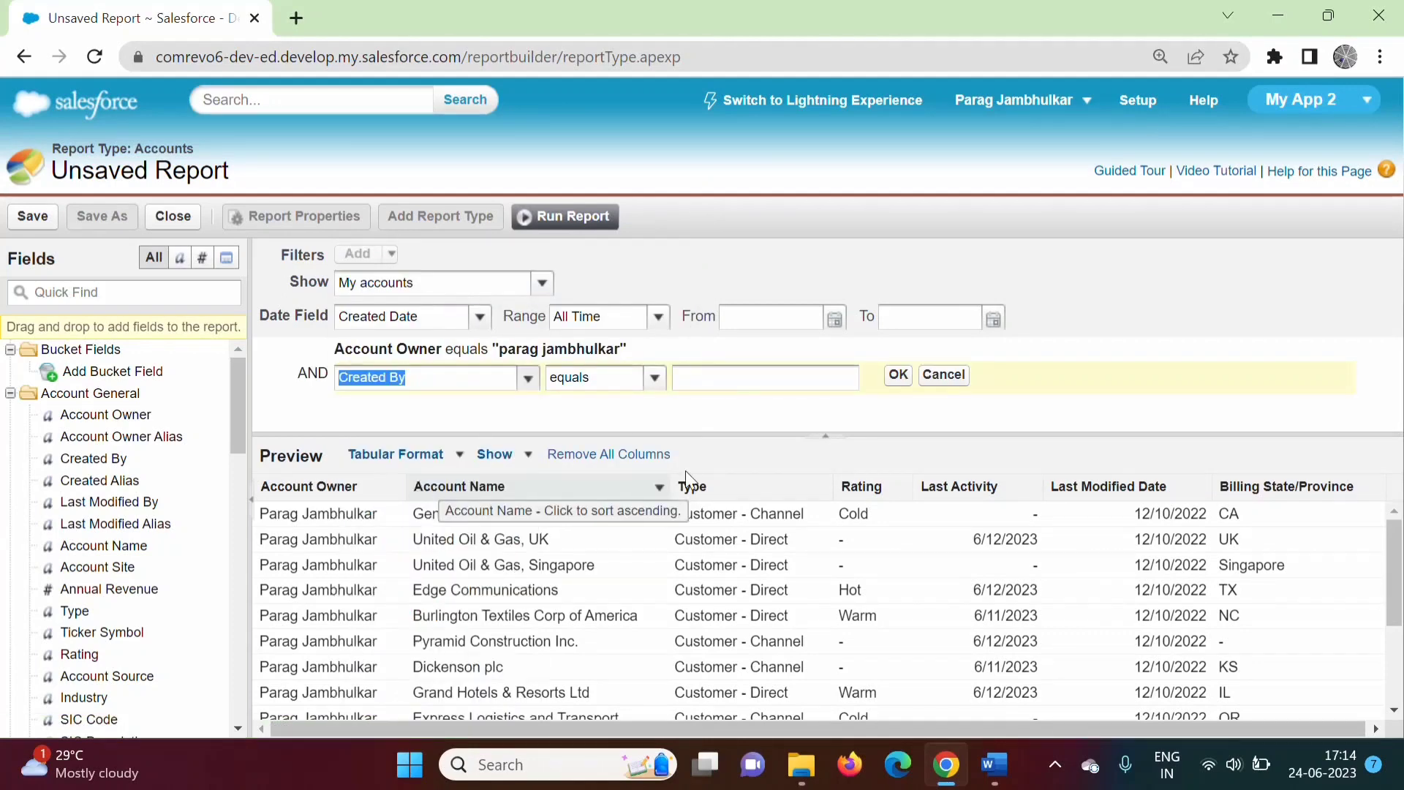
click(760, 380)
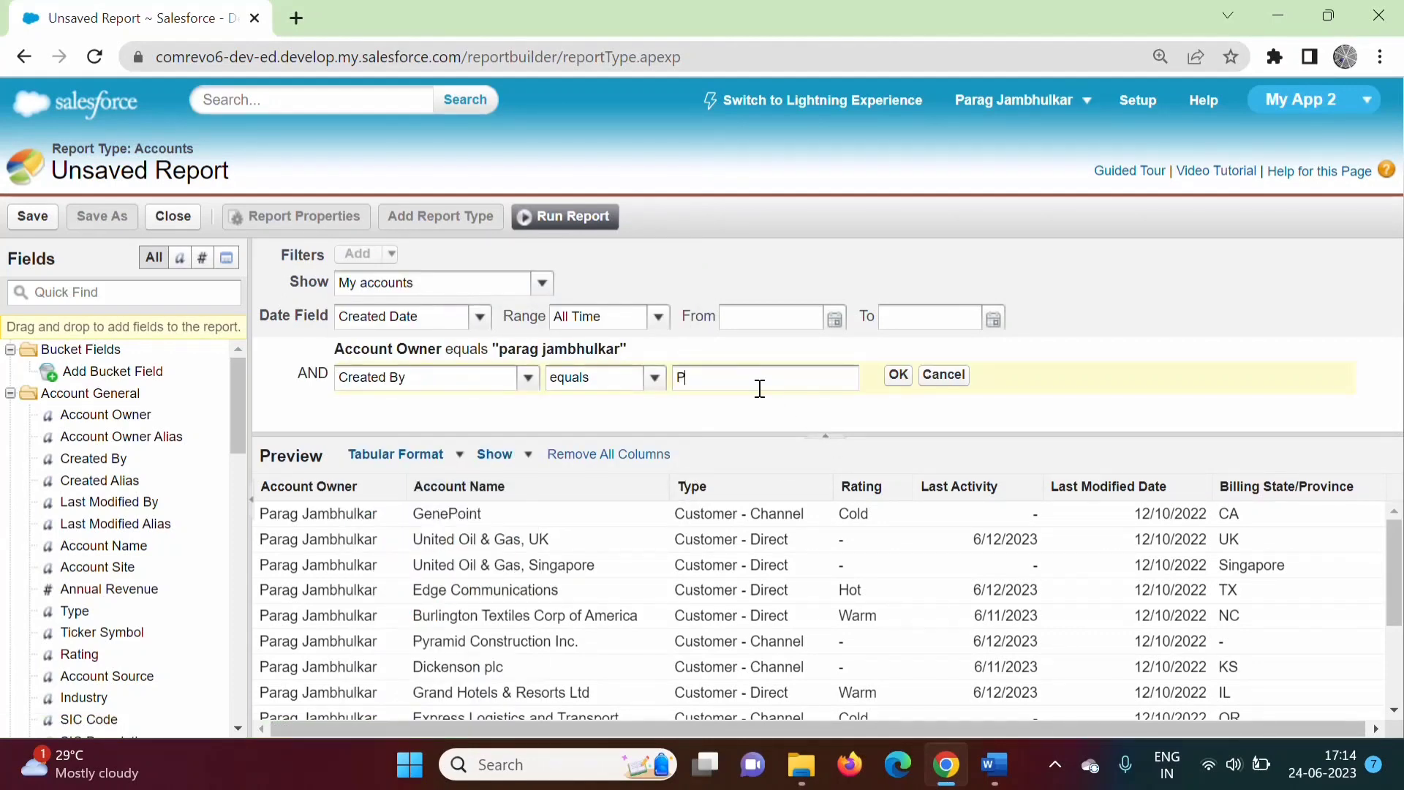
click(900, 375)
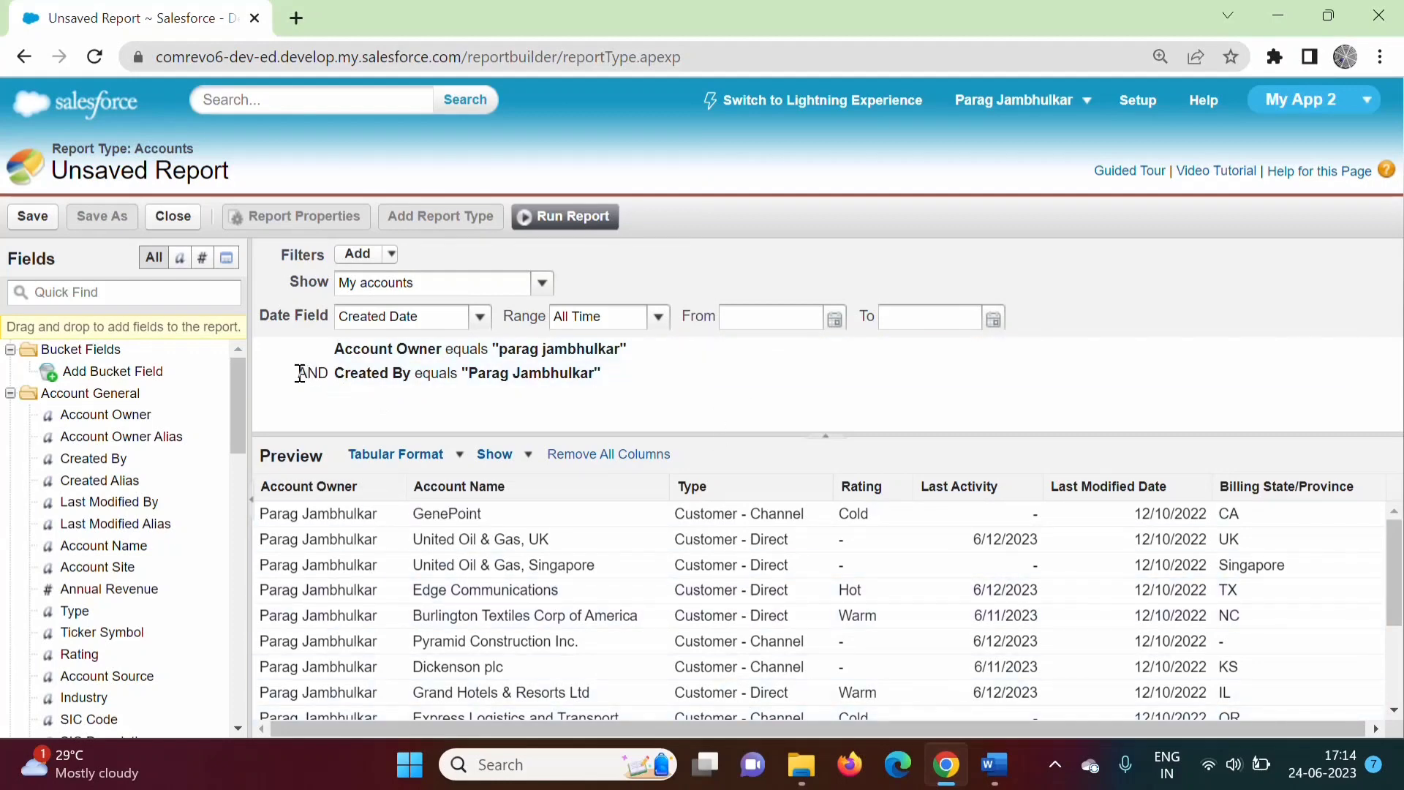
drag(300, 373, 326, 371)
Change the filter logic from 1 AND 2 to 1 OR 2 and apply it.
click(391, 255)
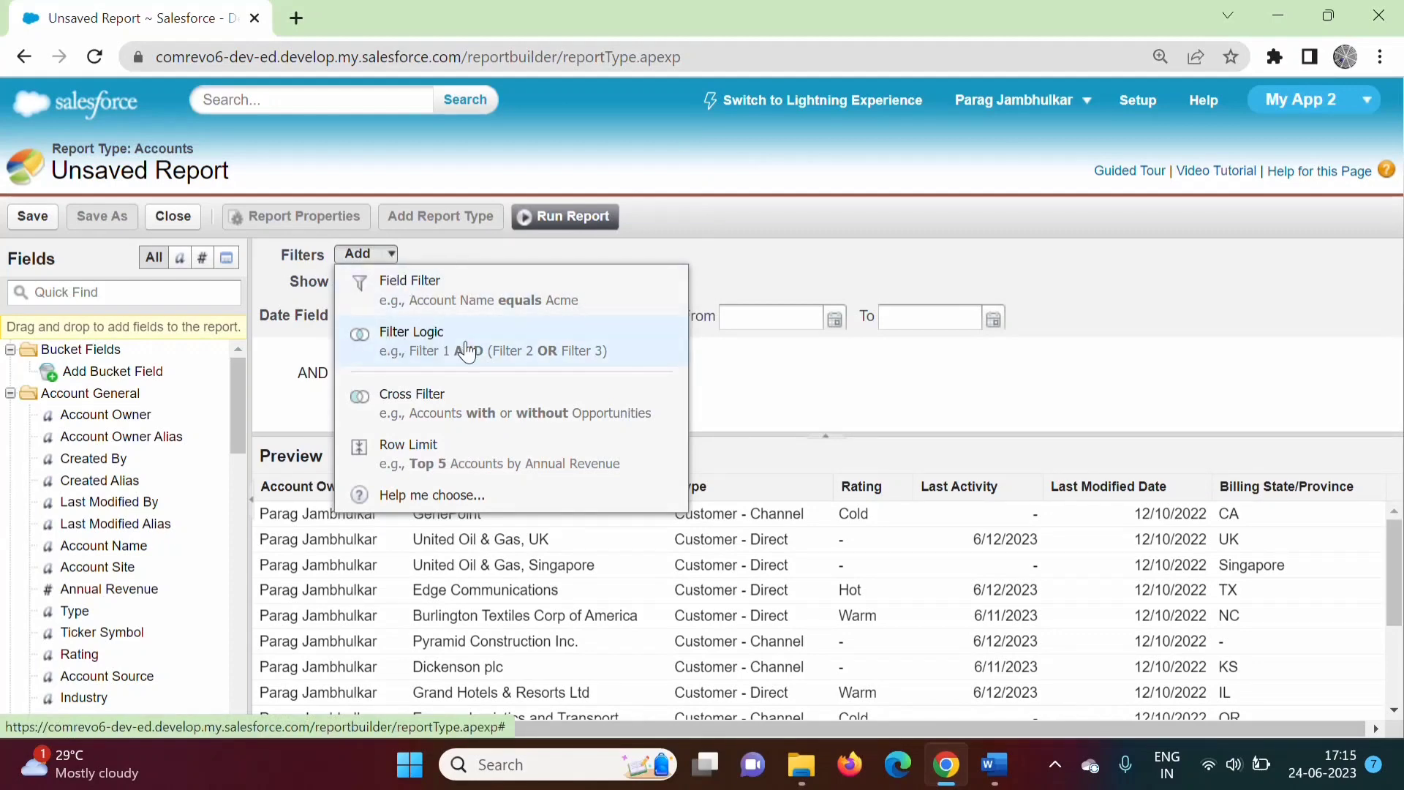
click(429, 343)
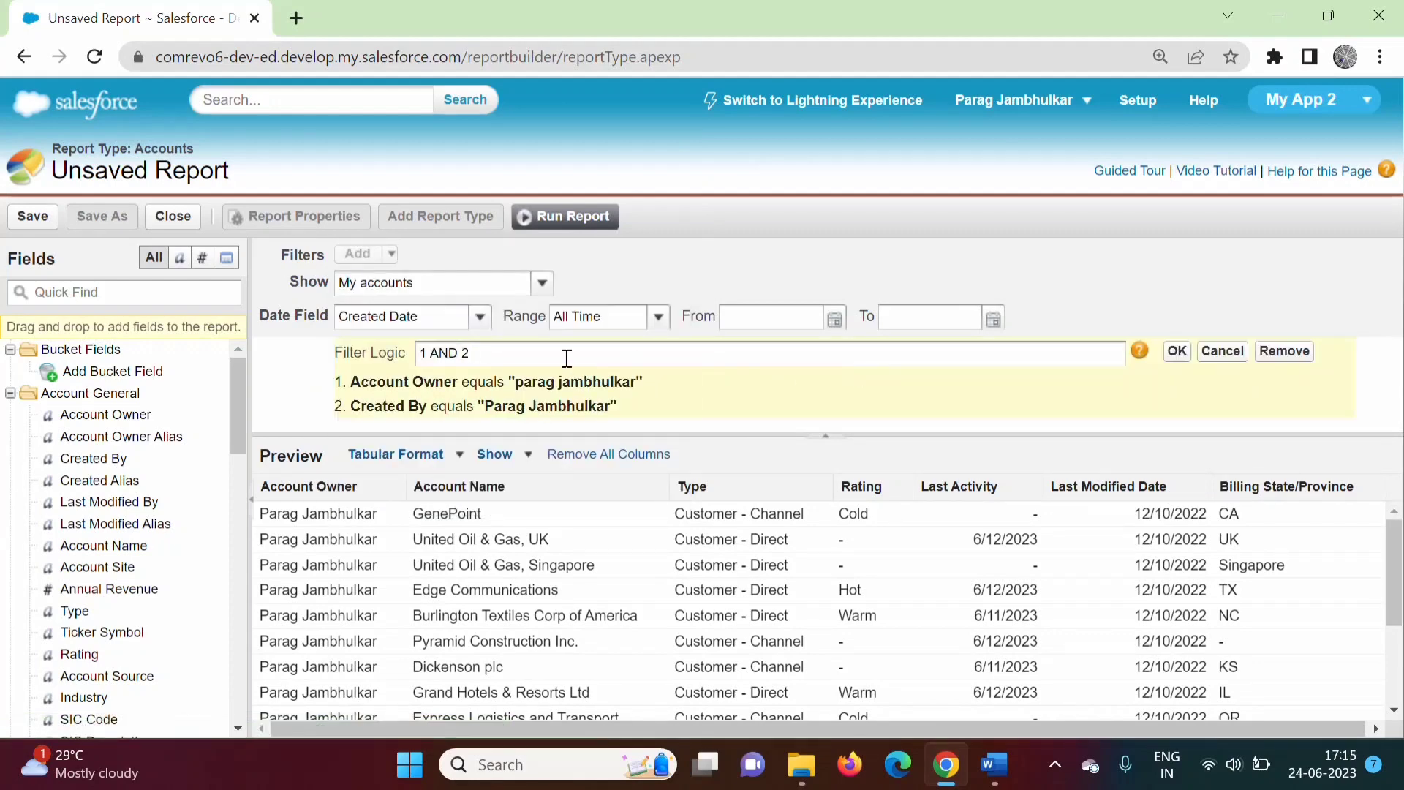
double_click(455, 356)
key(BackSpace)
text(OR)
drag(351, 383, 693, 394)
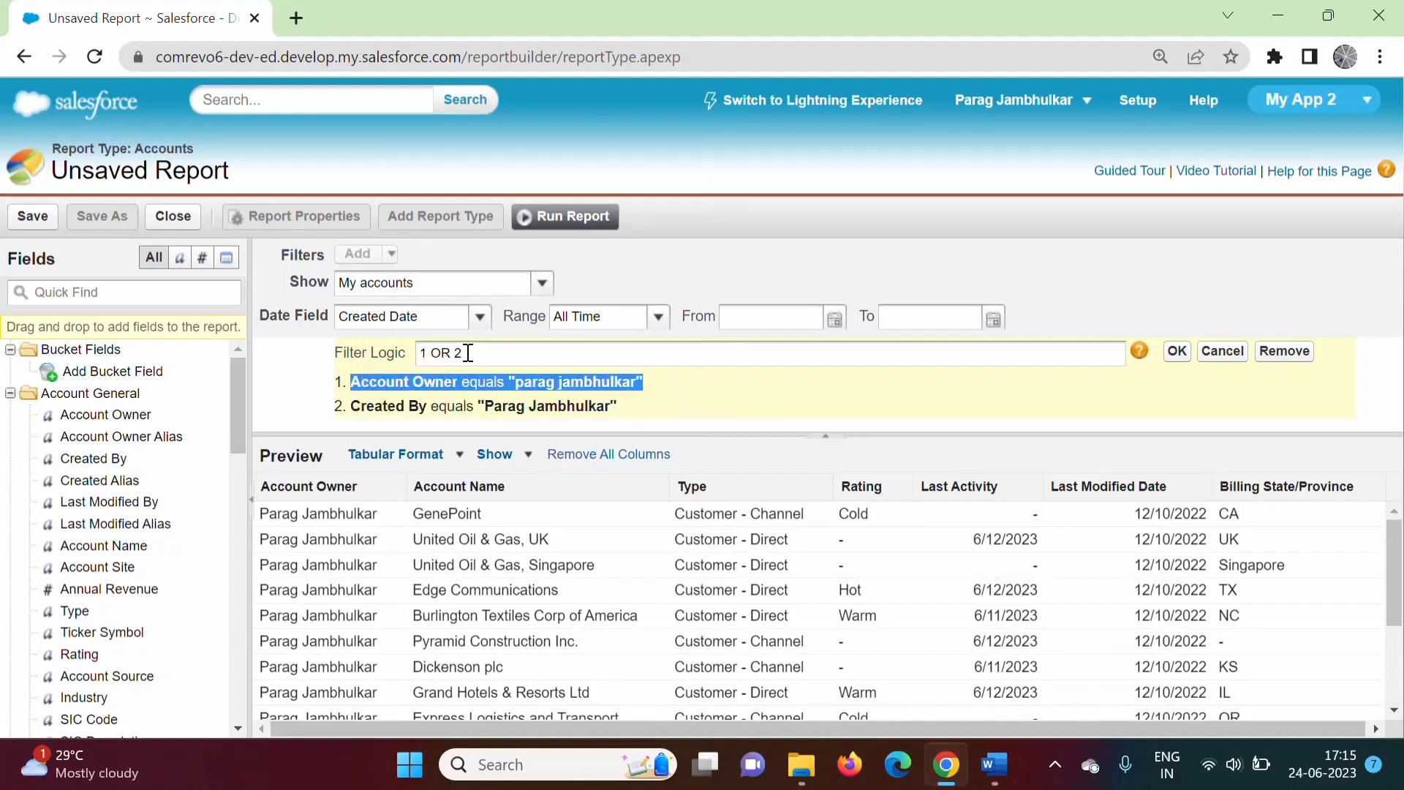
drag(352, 406, 618, 425)
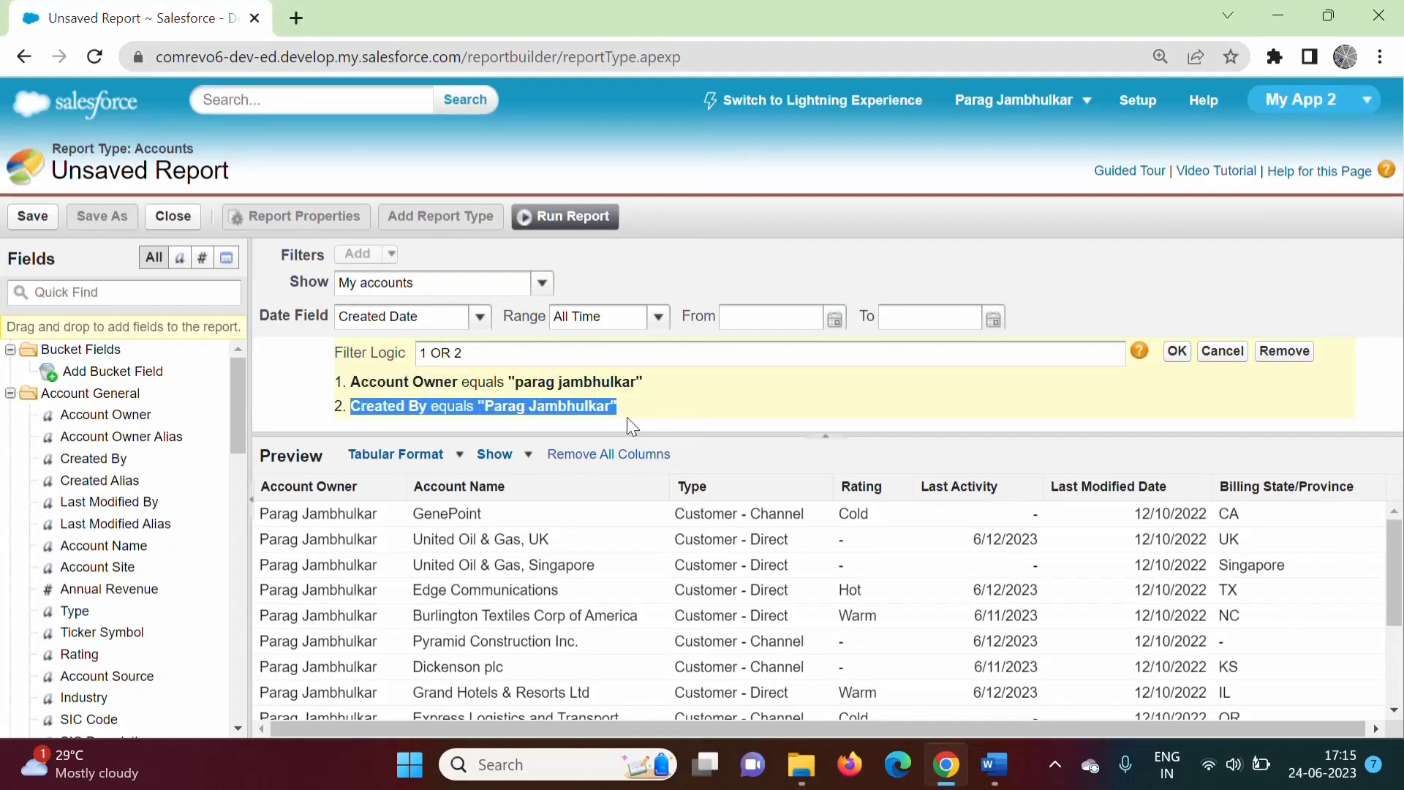
click(1178, 352)
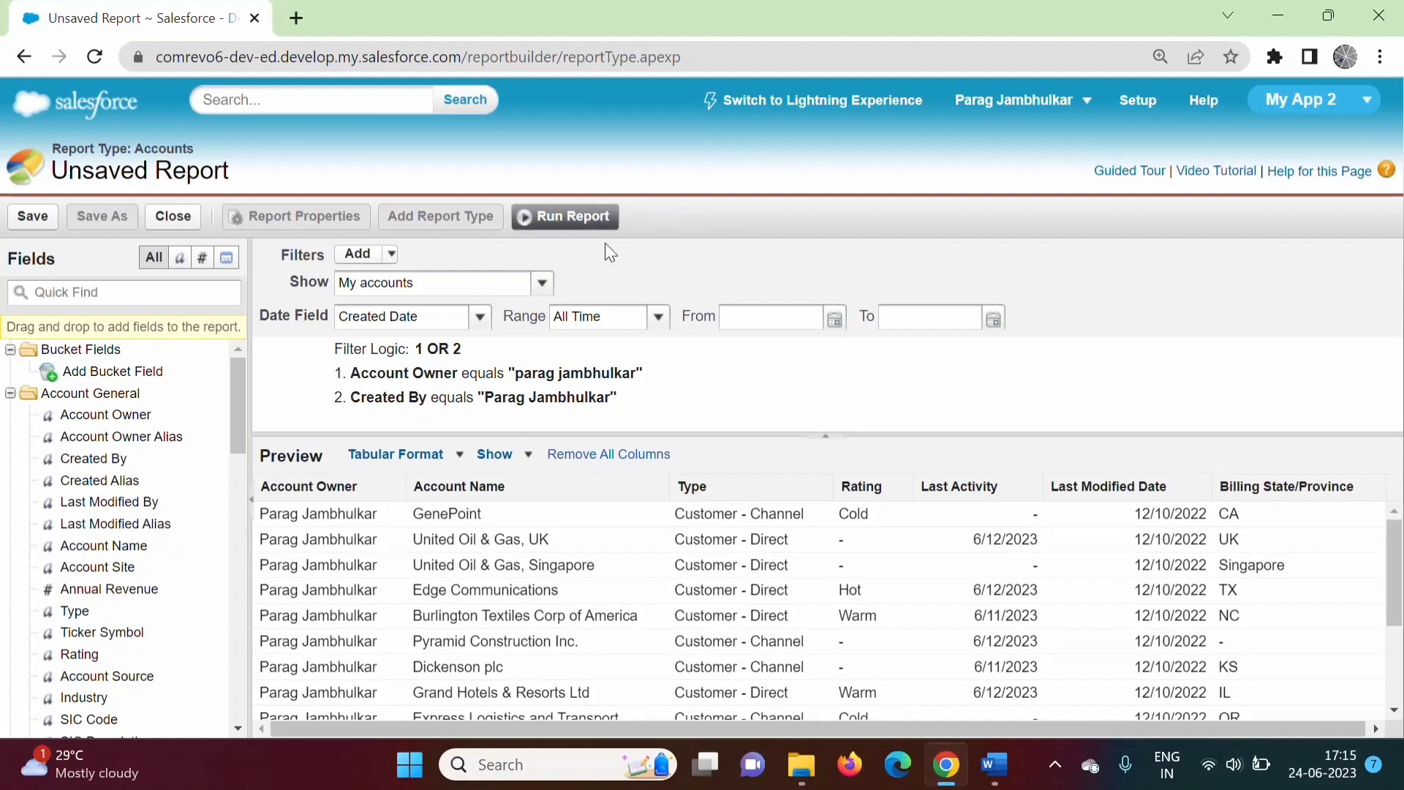
click(560, 218)
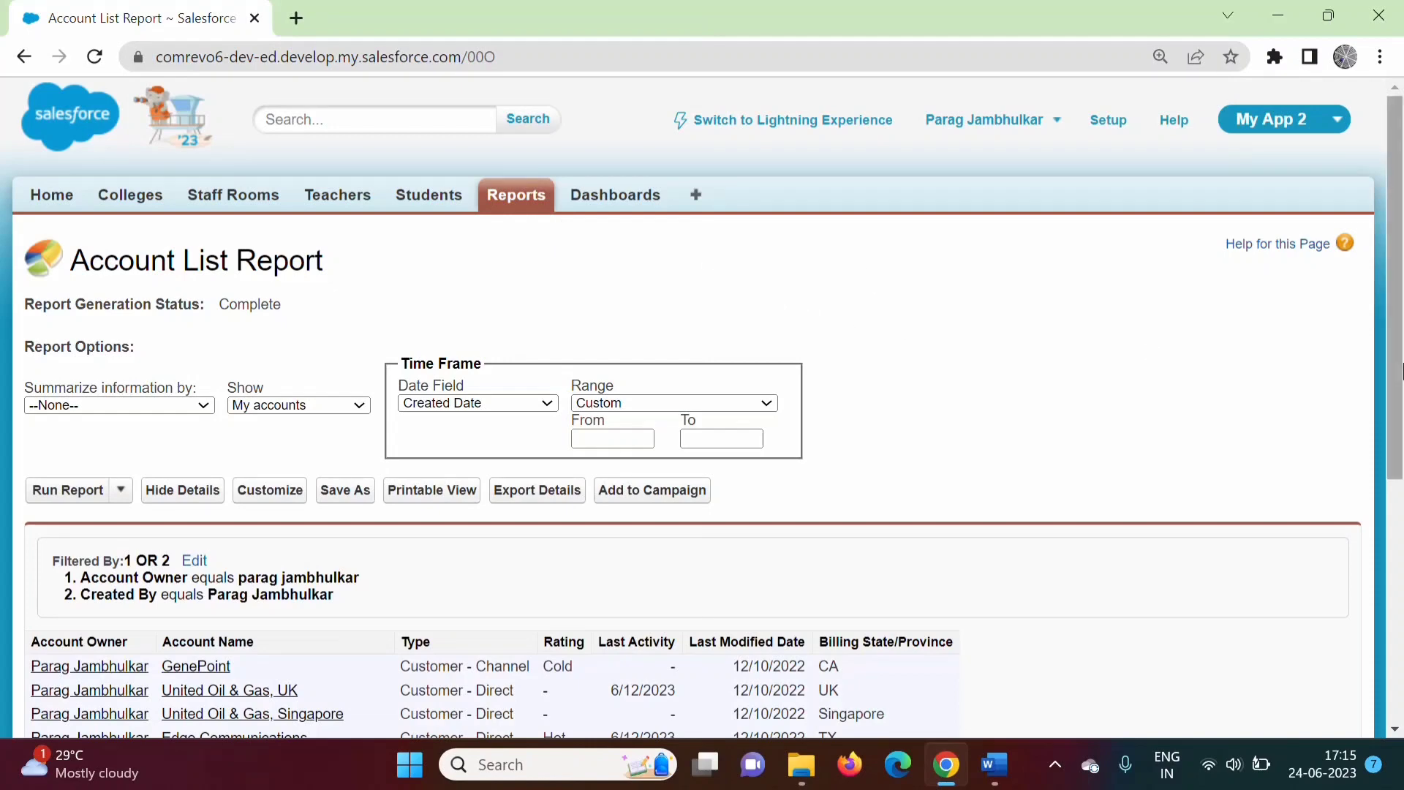
drag(1401, 366, 1401, 484)
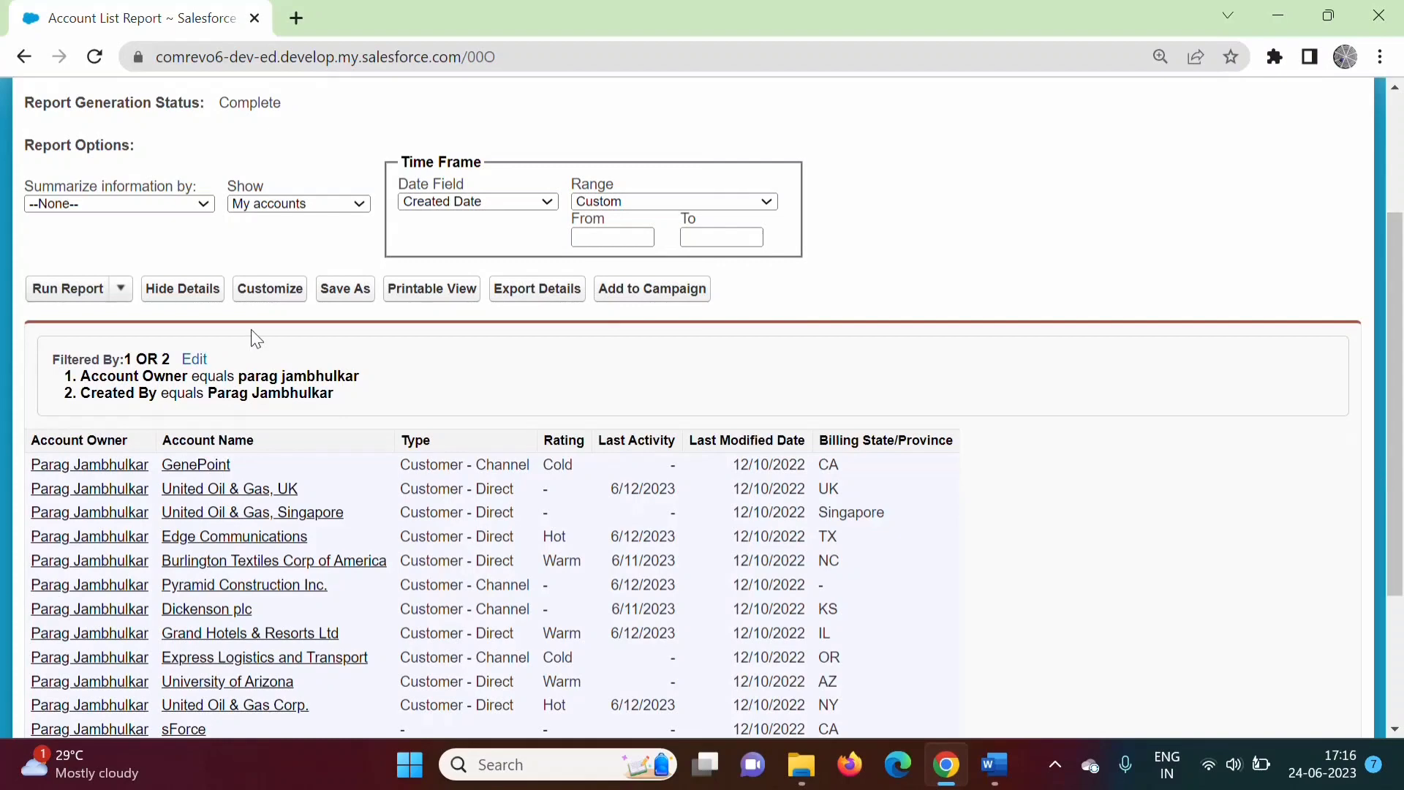
click(121, 289)
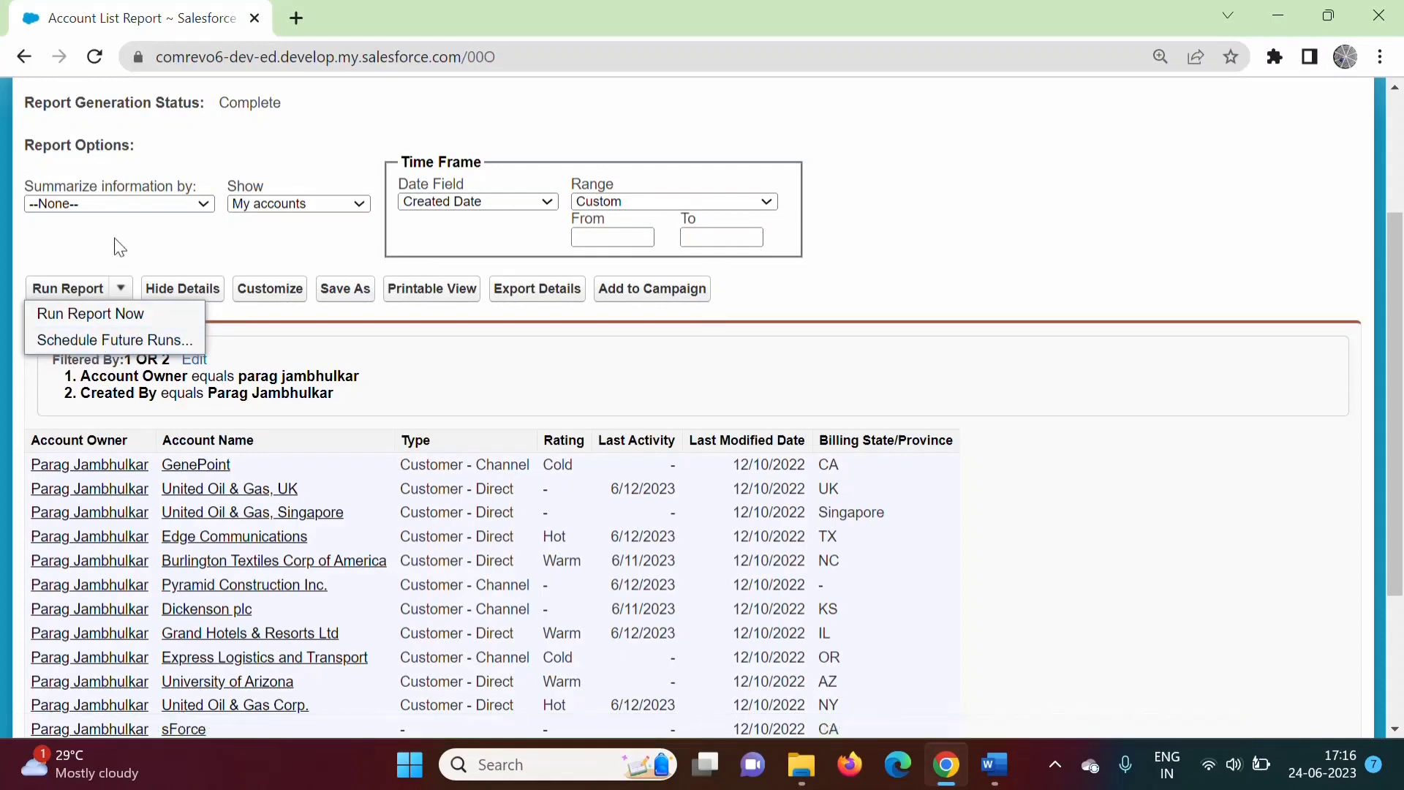
click(182, 293)
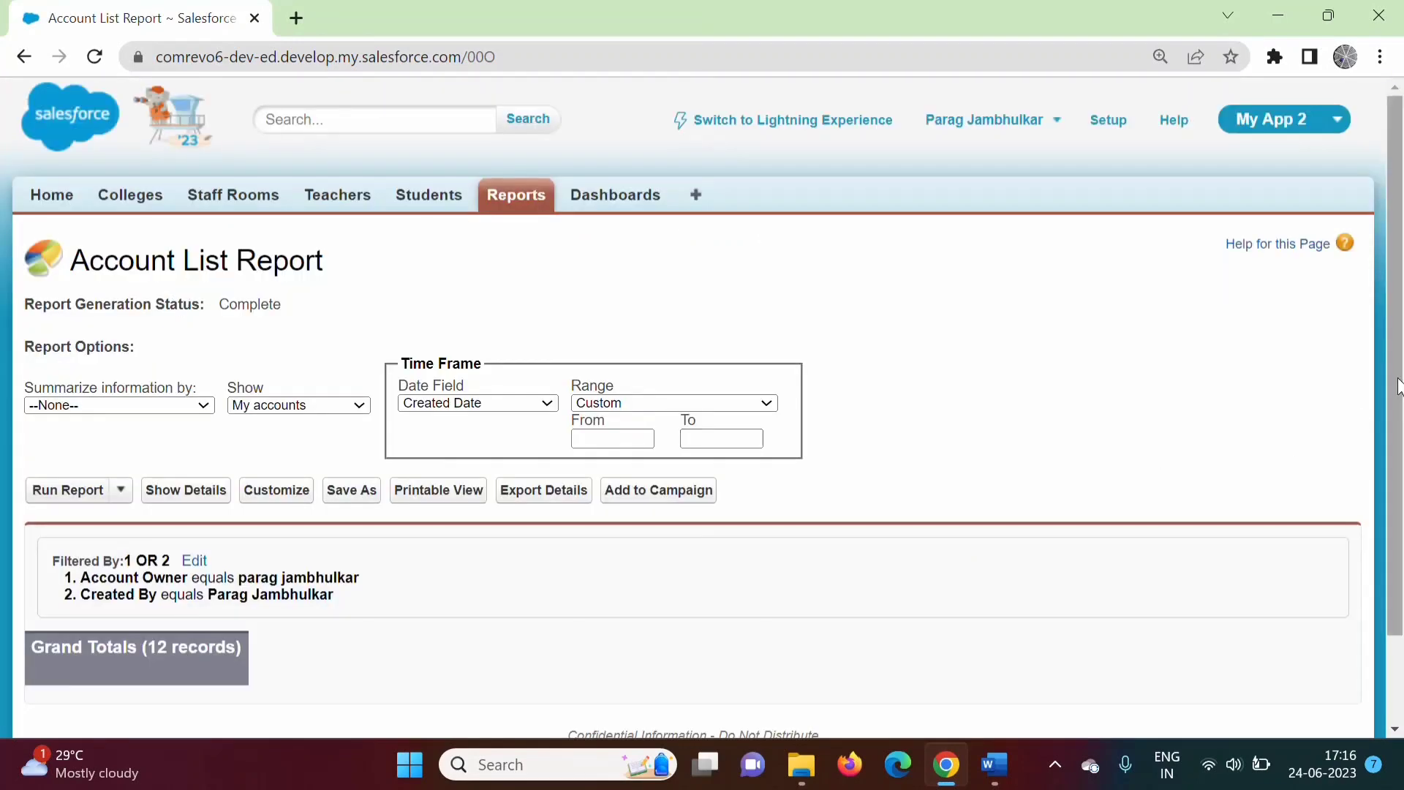
scroll(1154, 463, down, 2)
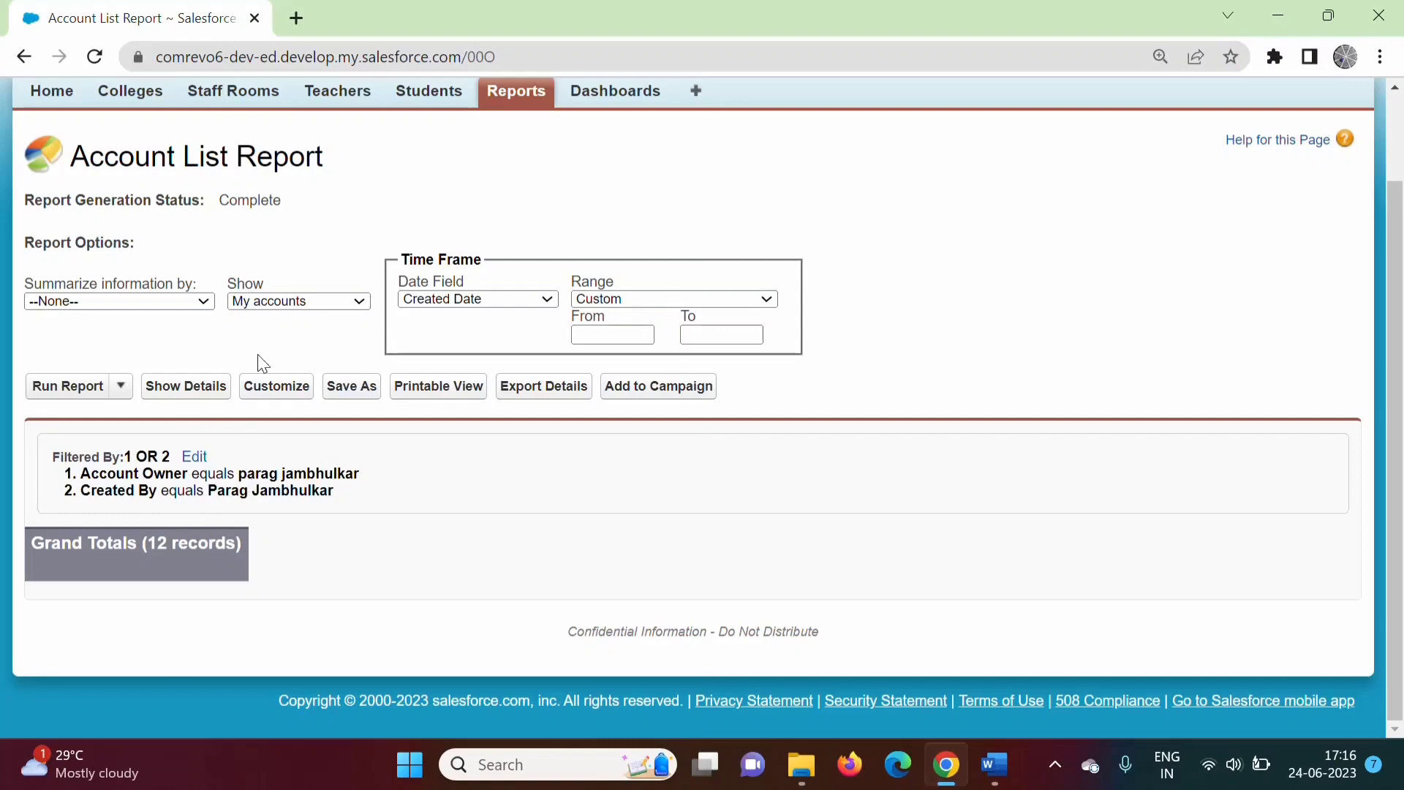
click(192, 386)
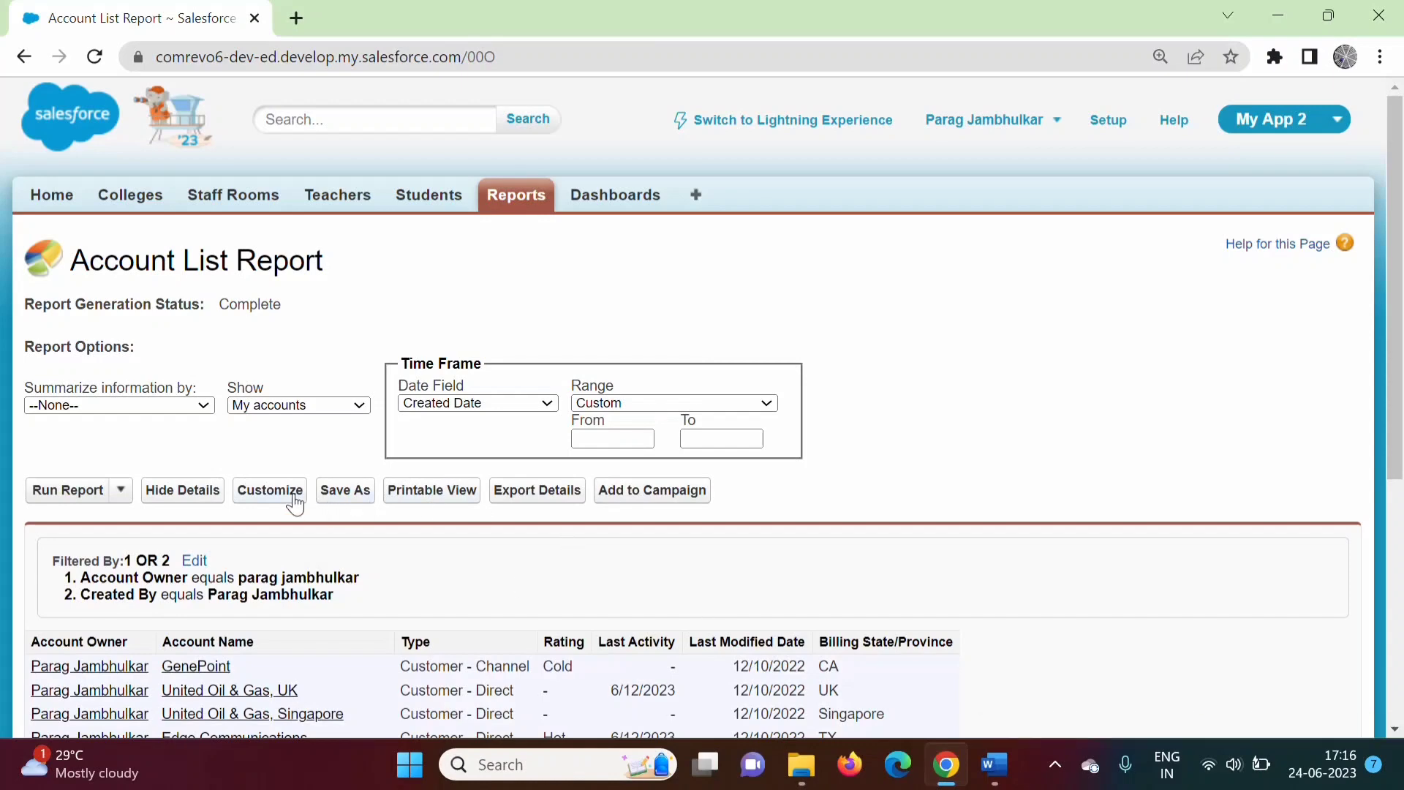
click(270, 490)
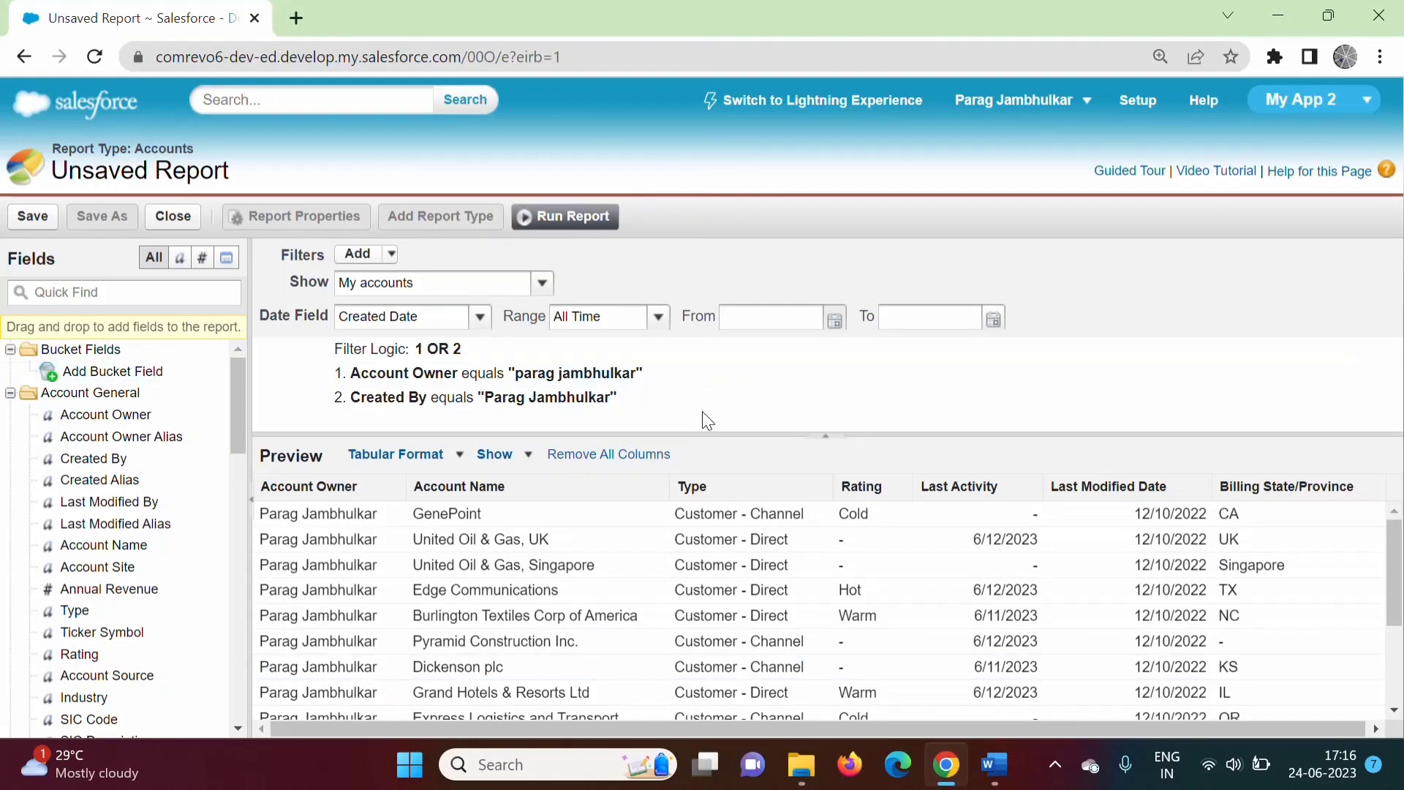
click(575, 217)
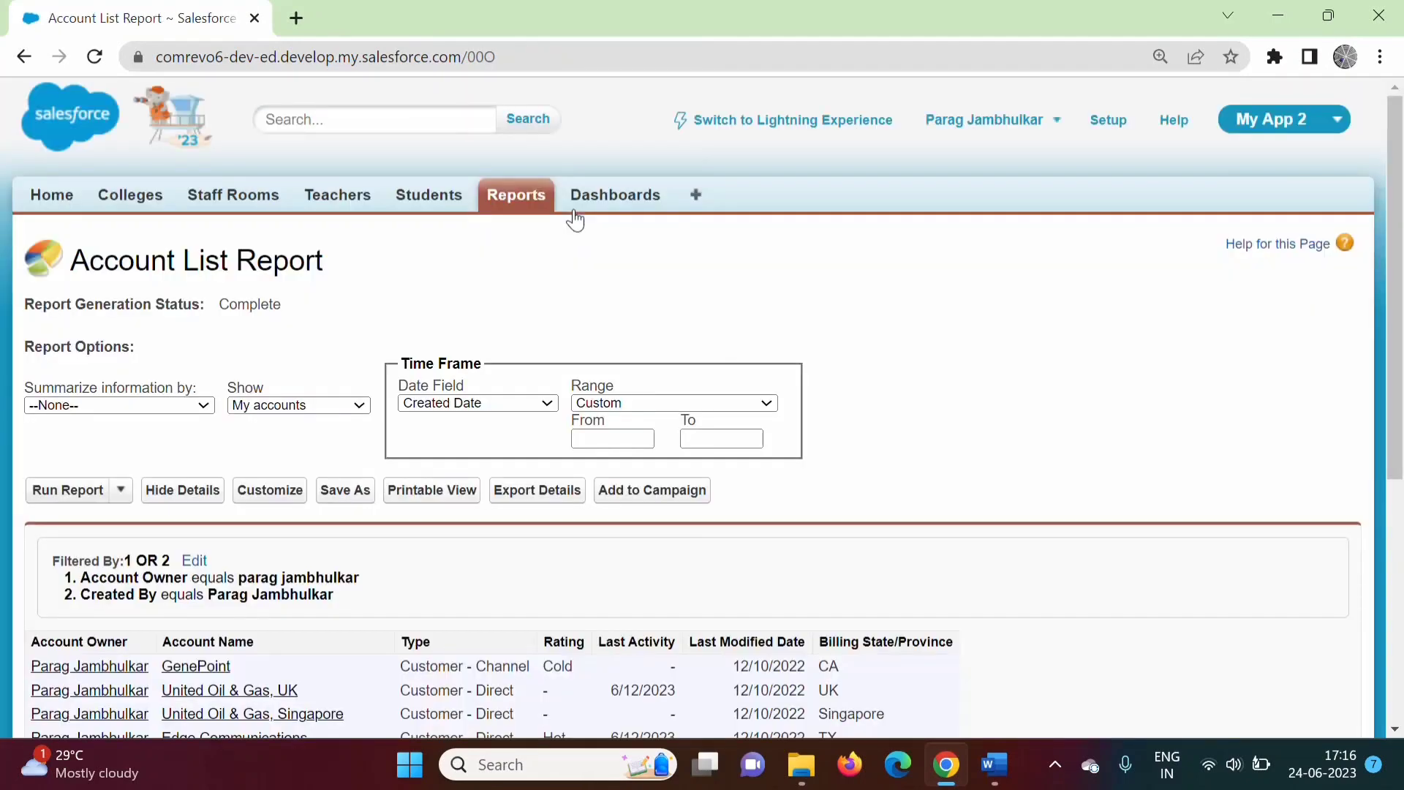
scroll(1397, 421, down, 3)
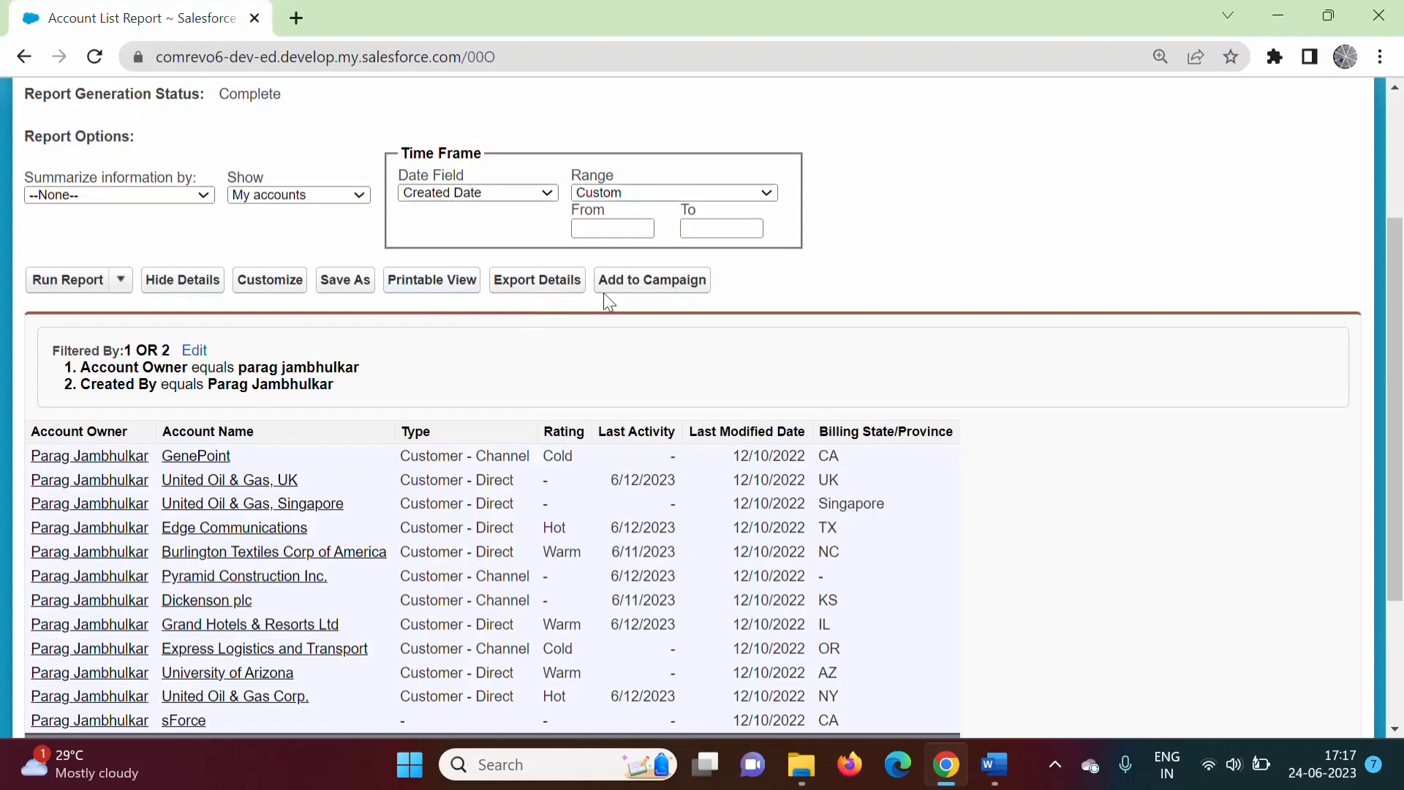
click(563, 286)
click(554, 430)
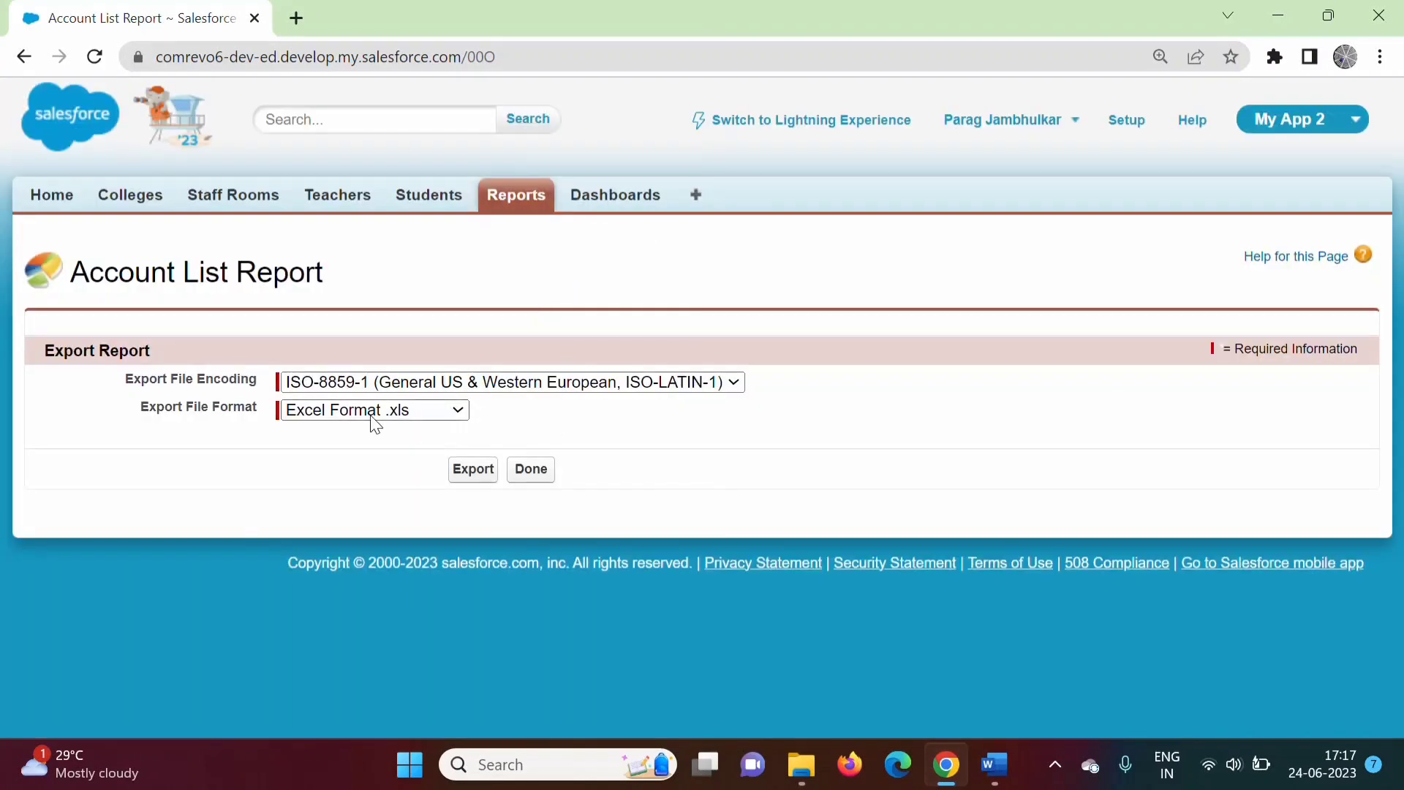
click(459, 414)
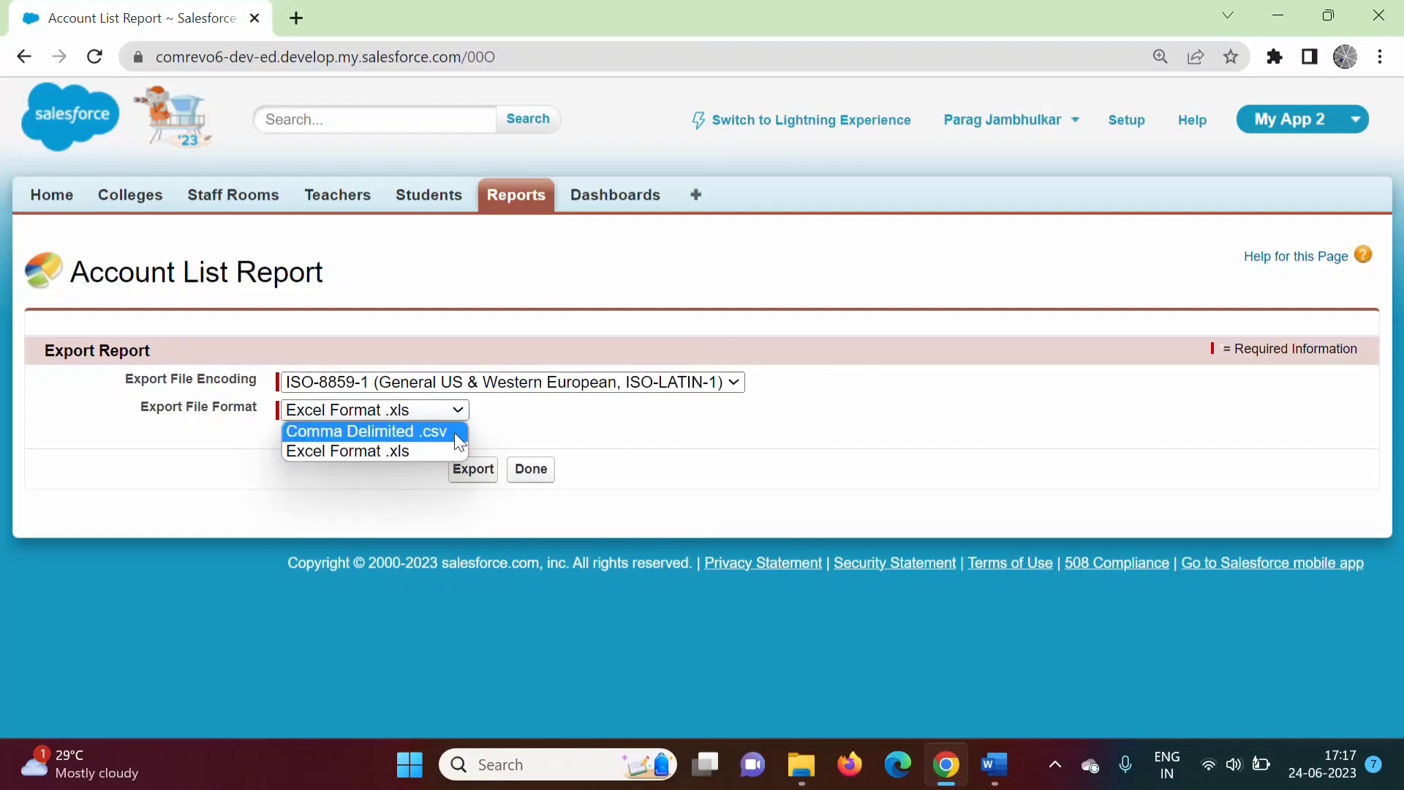
click(531, 486)
click(531, 470)
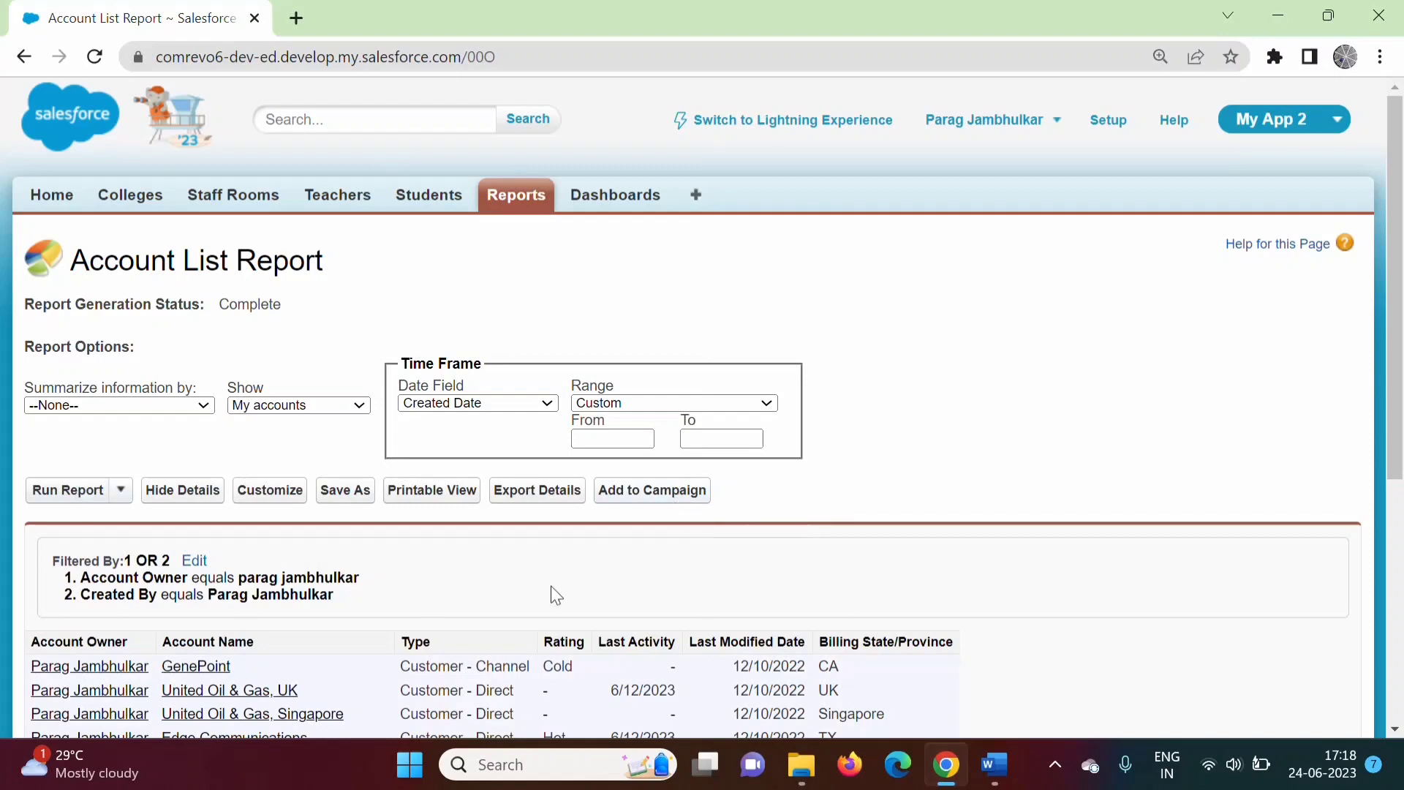
Save As 'Test2 Matrix Report' in the My Personal Custom Reports folder.
click(340, 490)
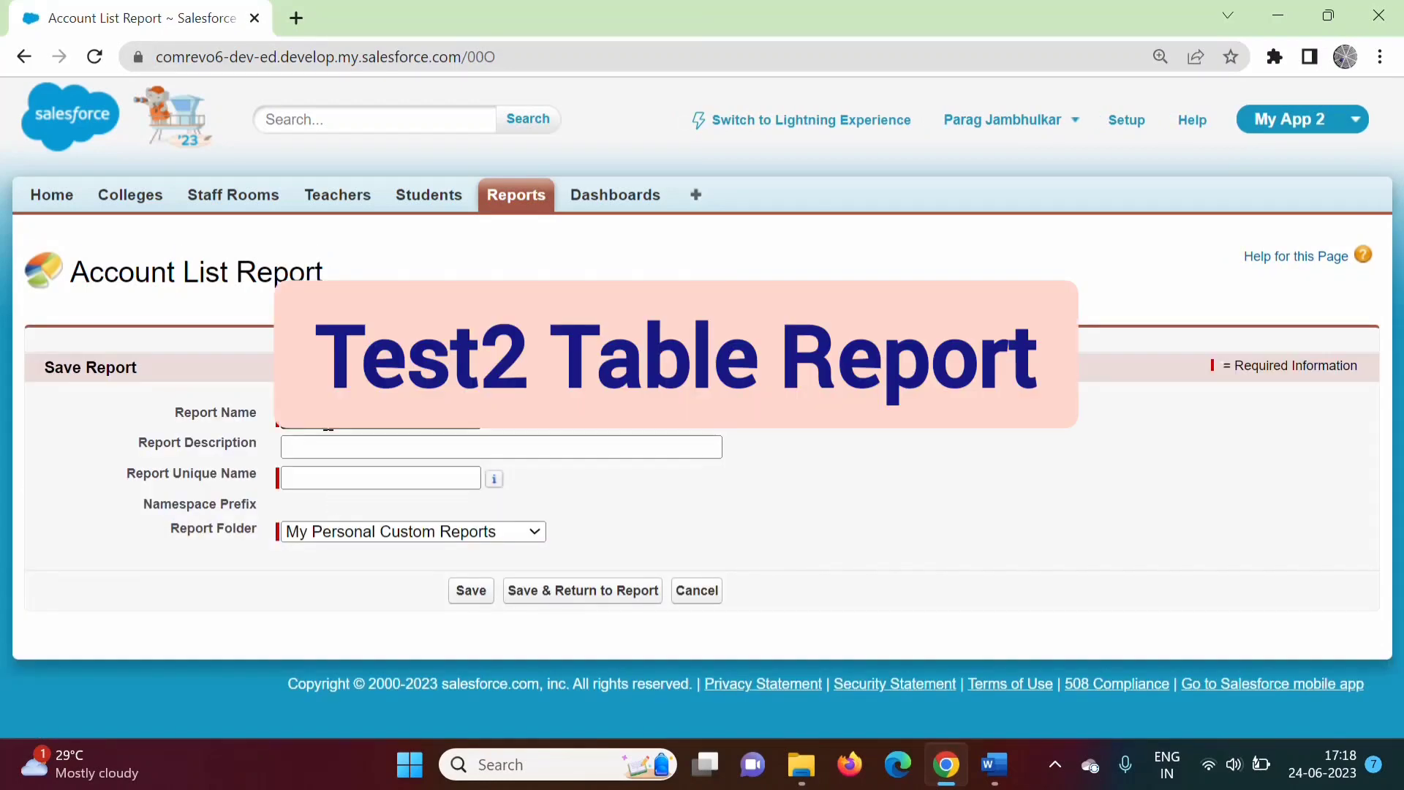
click(329, 424)
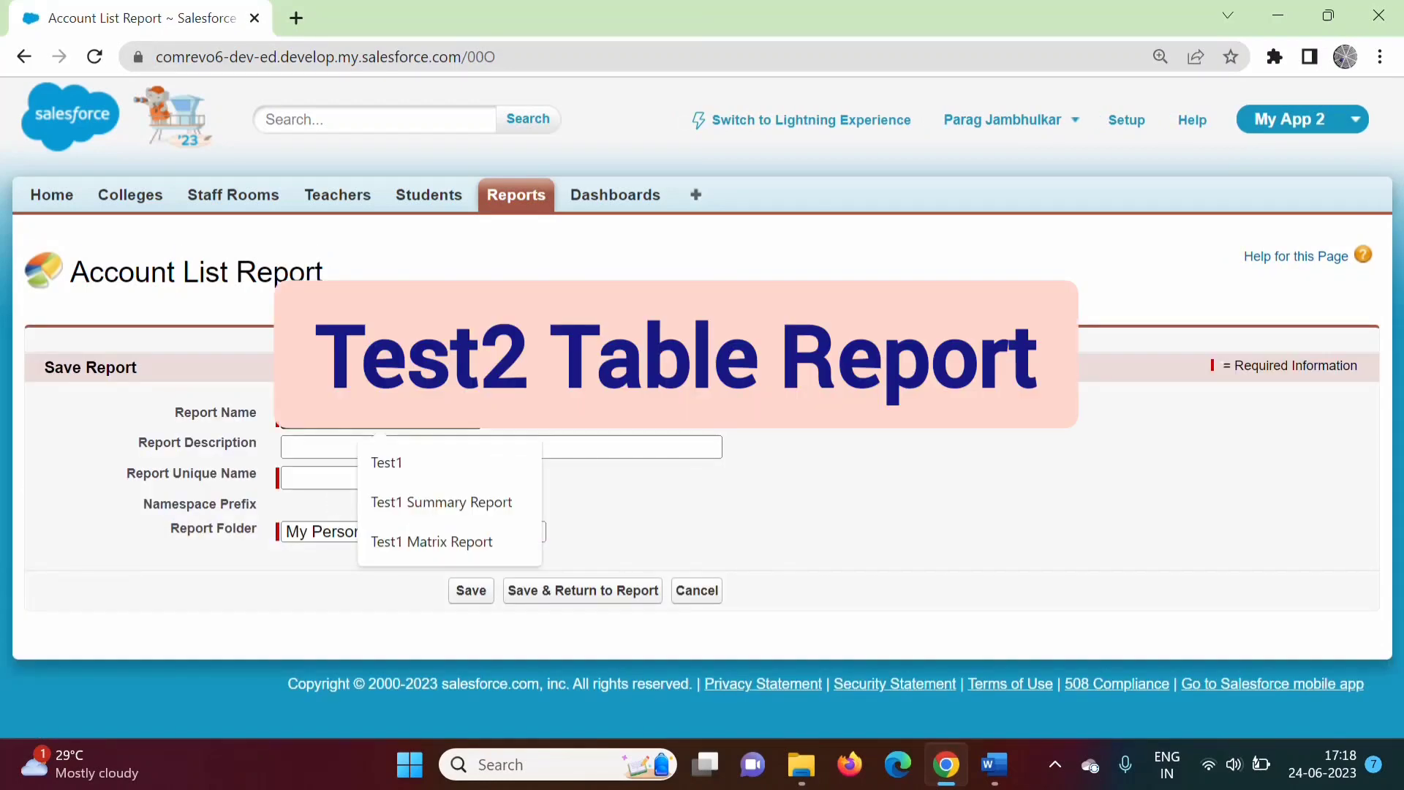
click(465, 533)
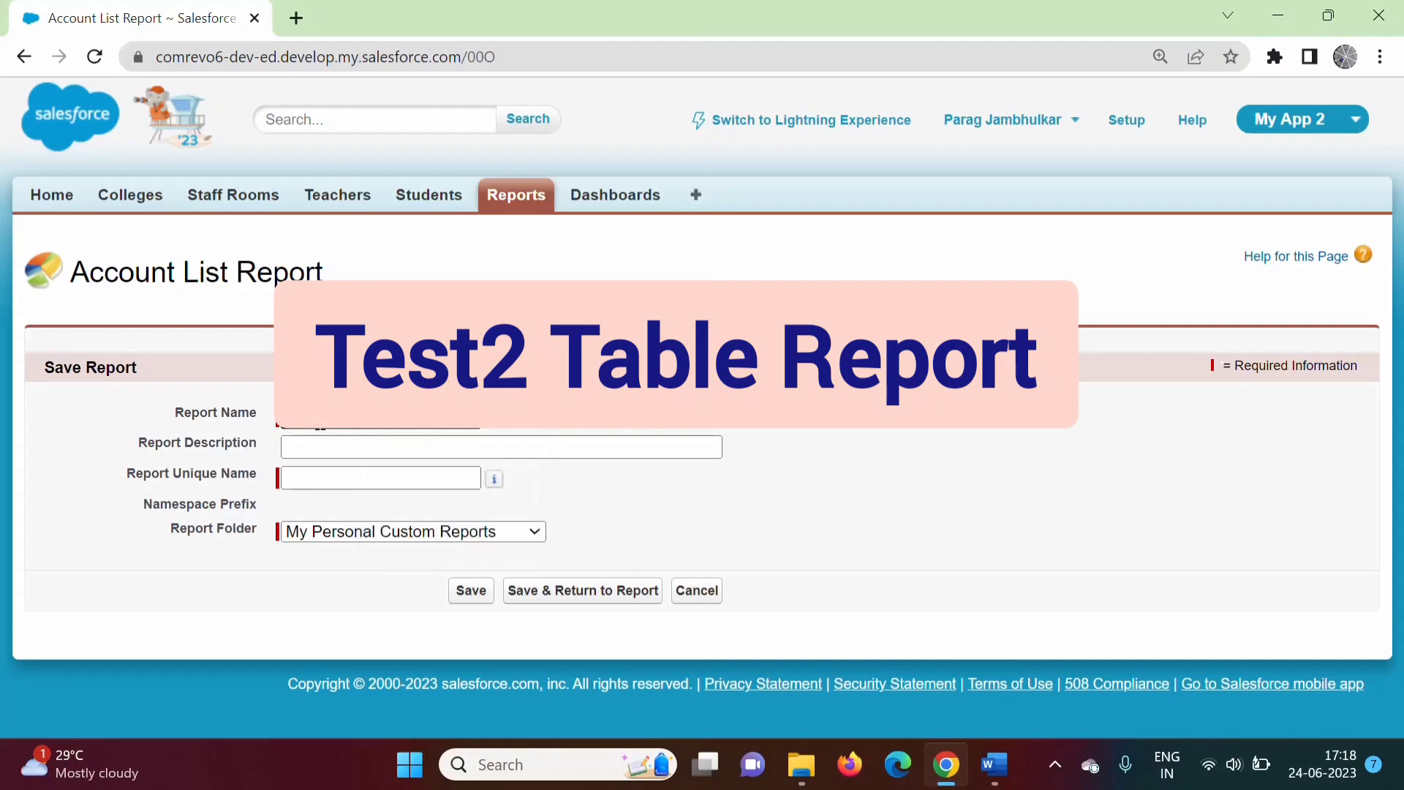
click(353, 443)
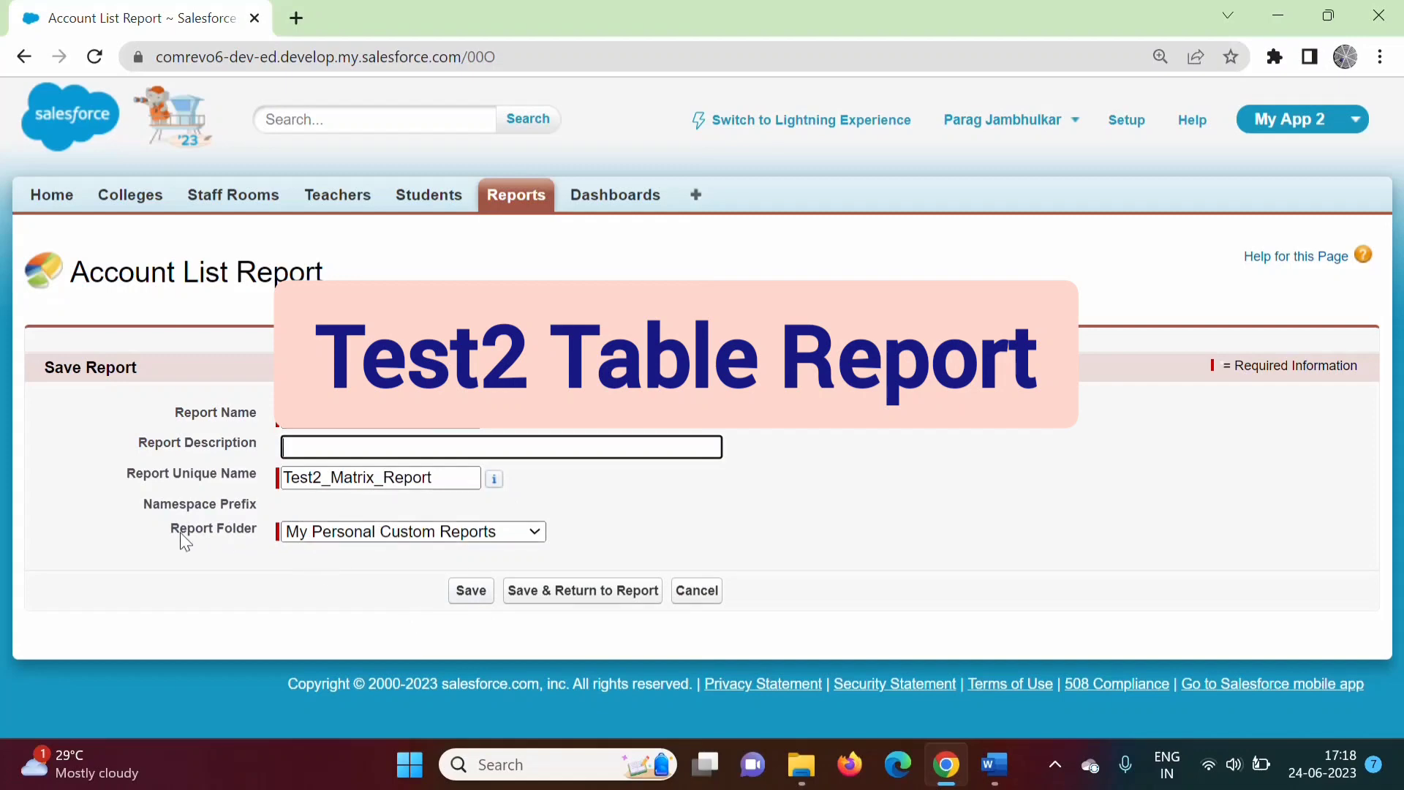
click(293, 534)
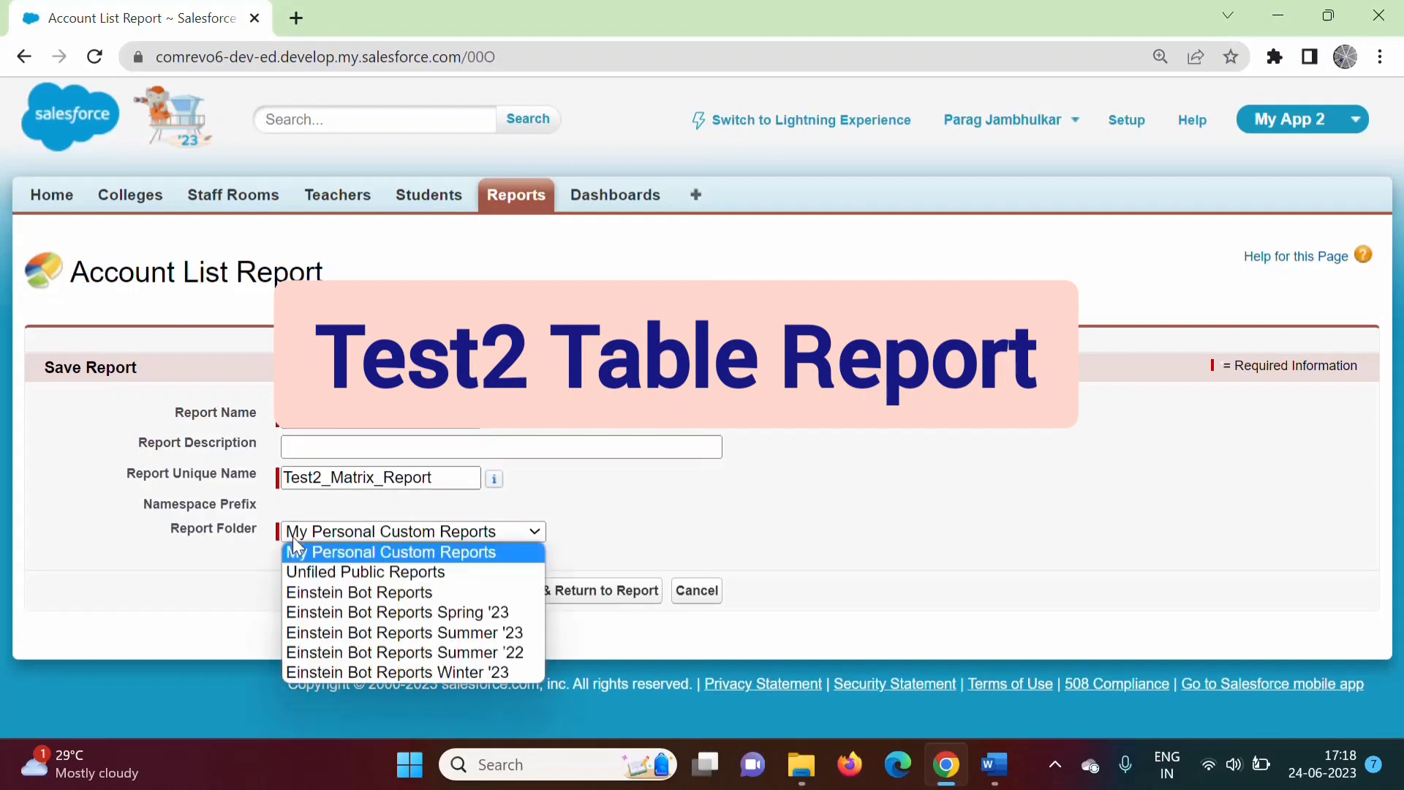
click(399, 554)
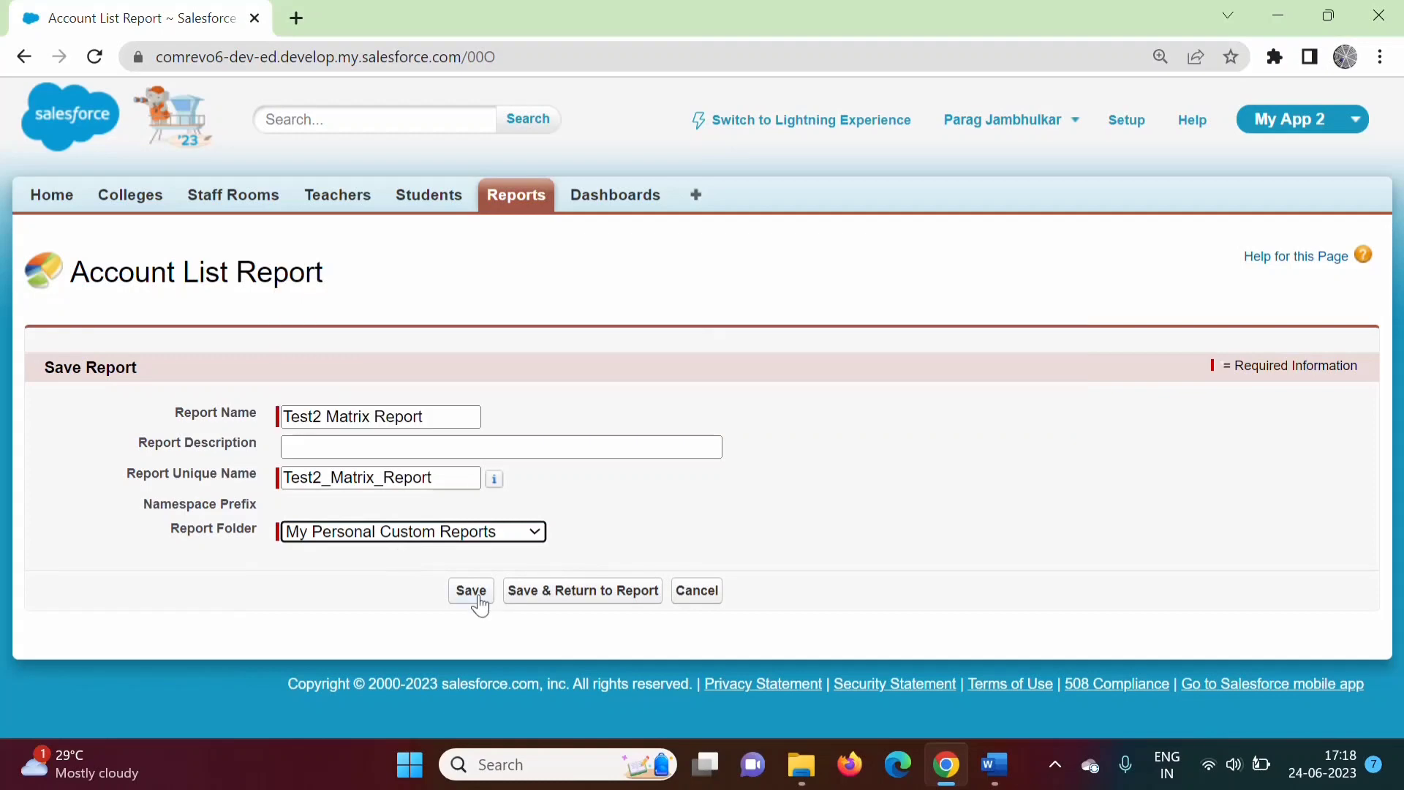
click(475, 594)
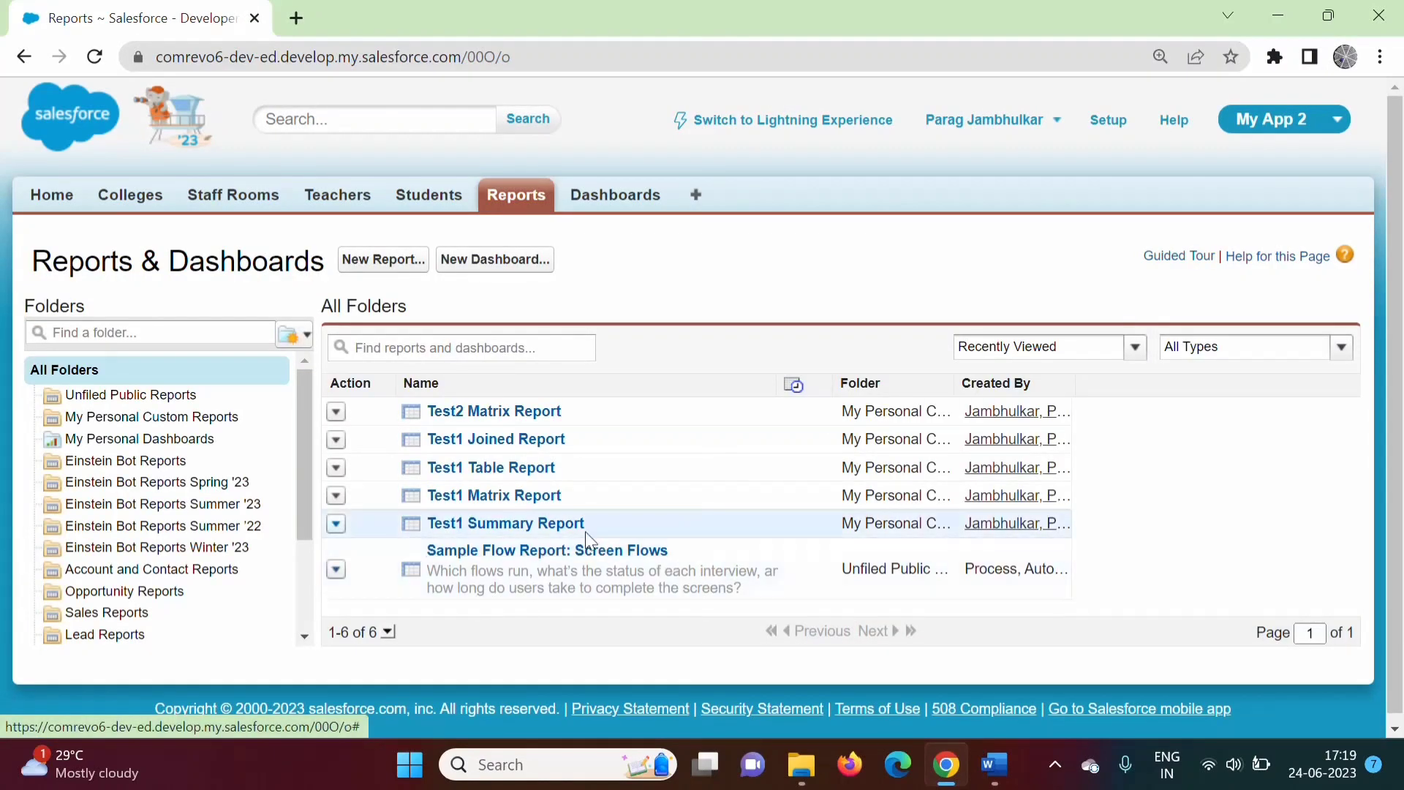
Open Test2 Matrix Report and launch it in the report builder.
click(487, 414)
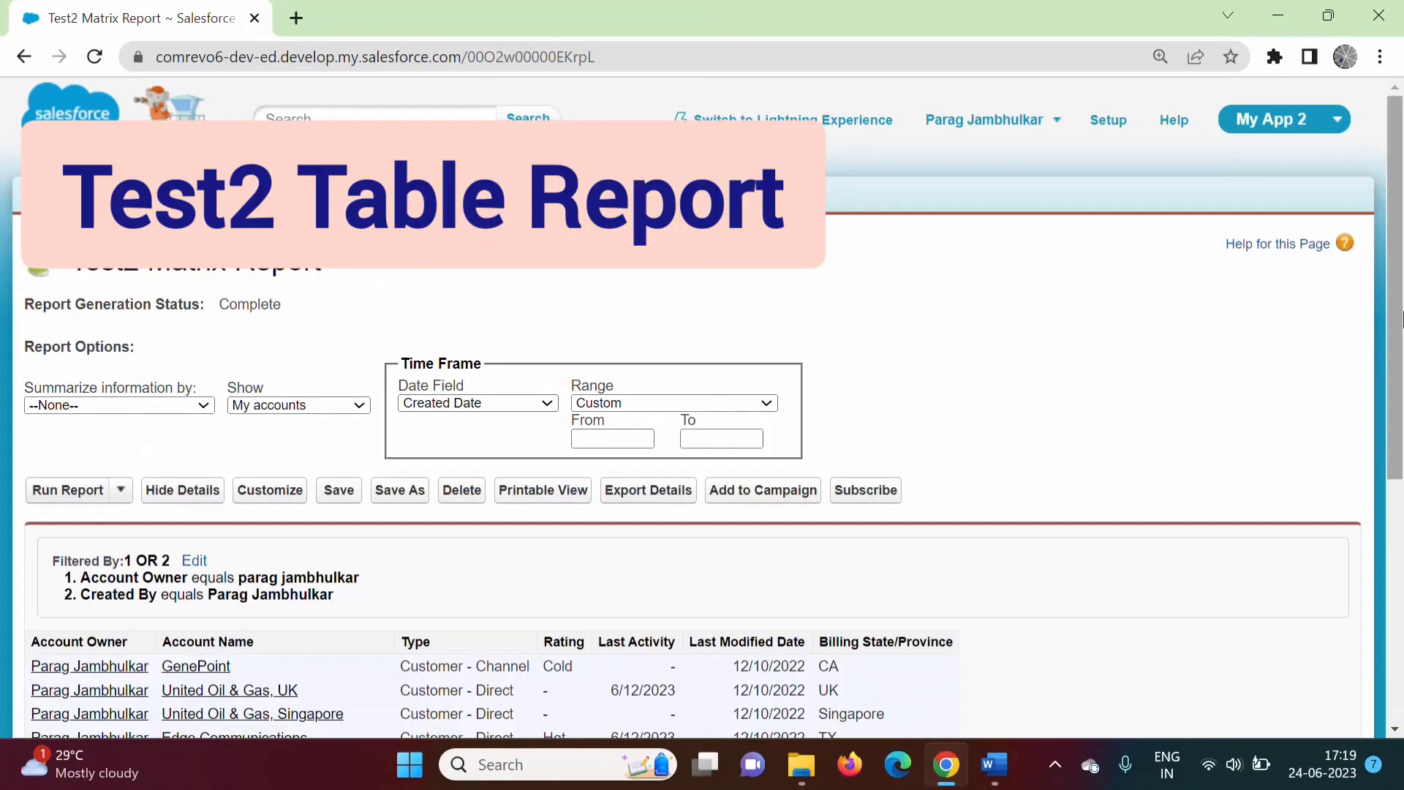
drag(1400, 315, 1393, 234)
click(278, 497)
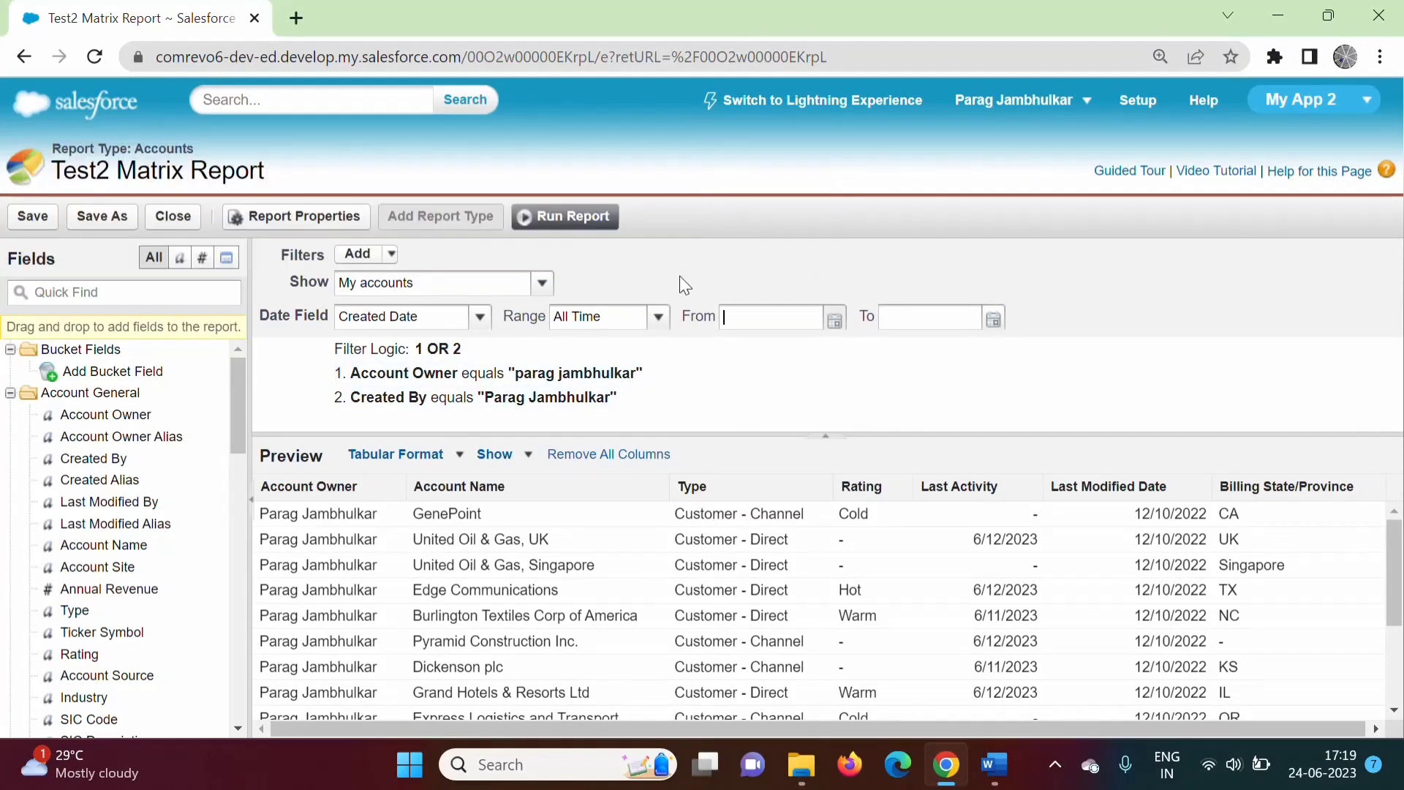
Save and close the builder, view My Personal Custom Reports, then return to Word.
click(181, 220)
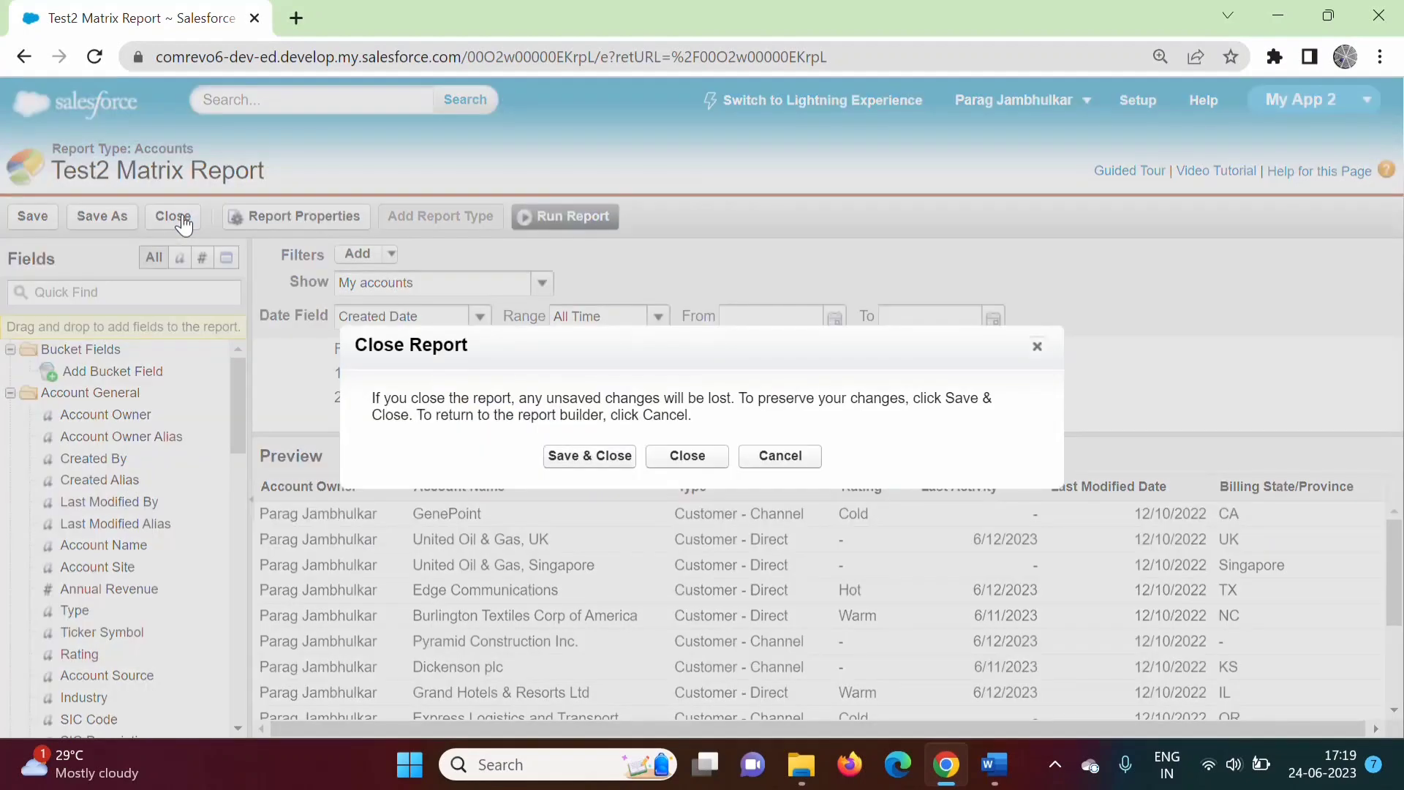
click(577, 453)
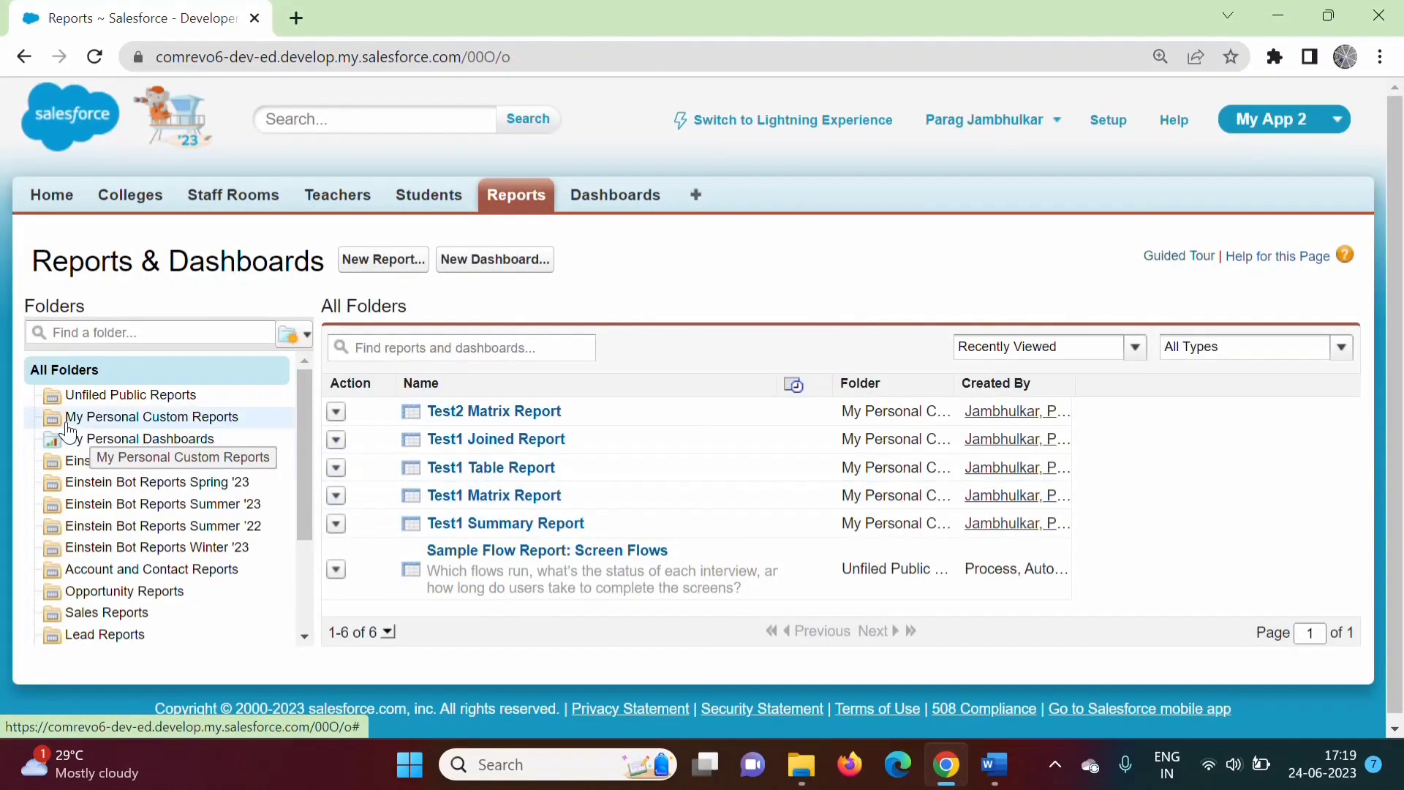
click(204, 422)
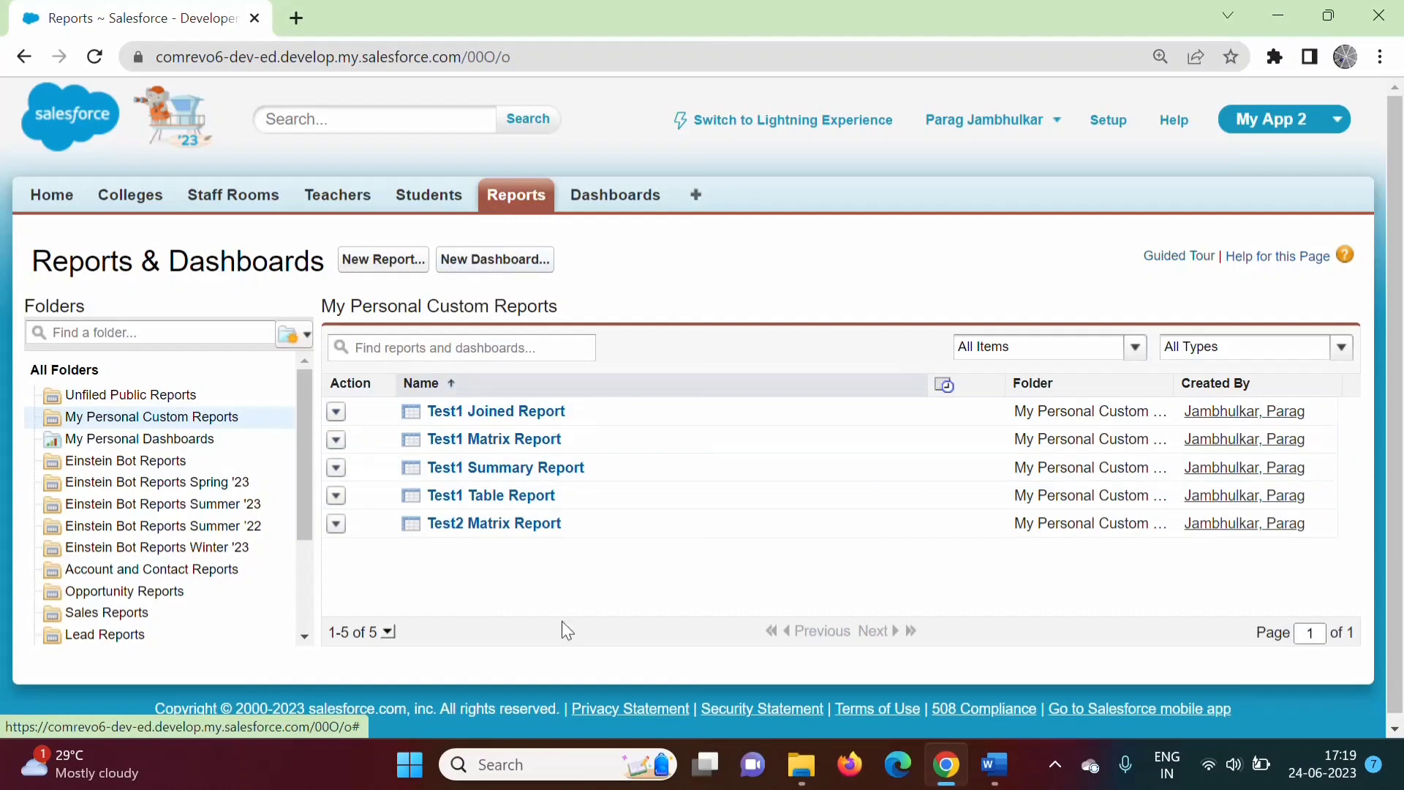
click(995, 765)
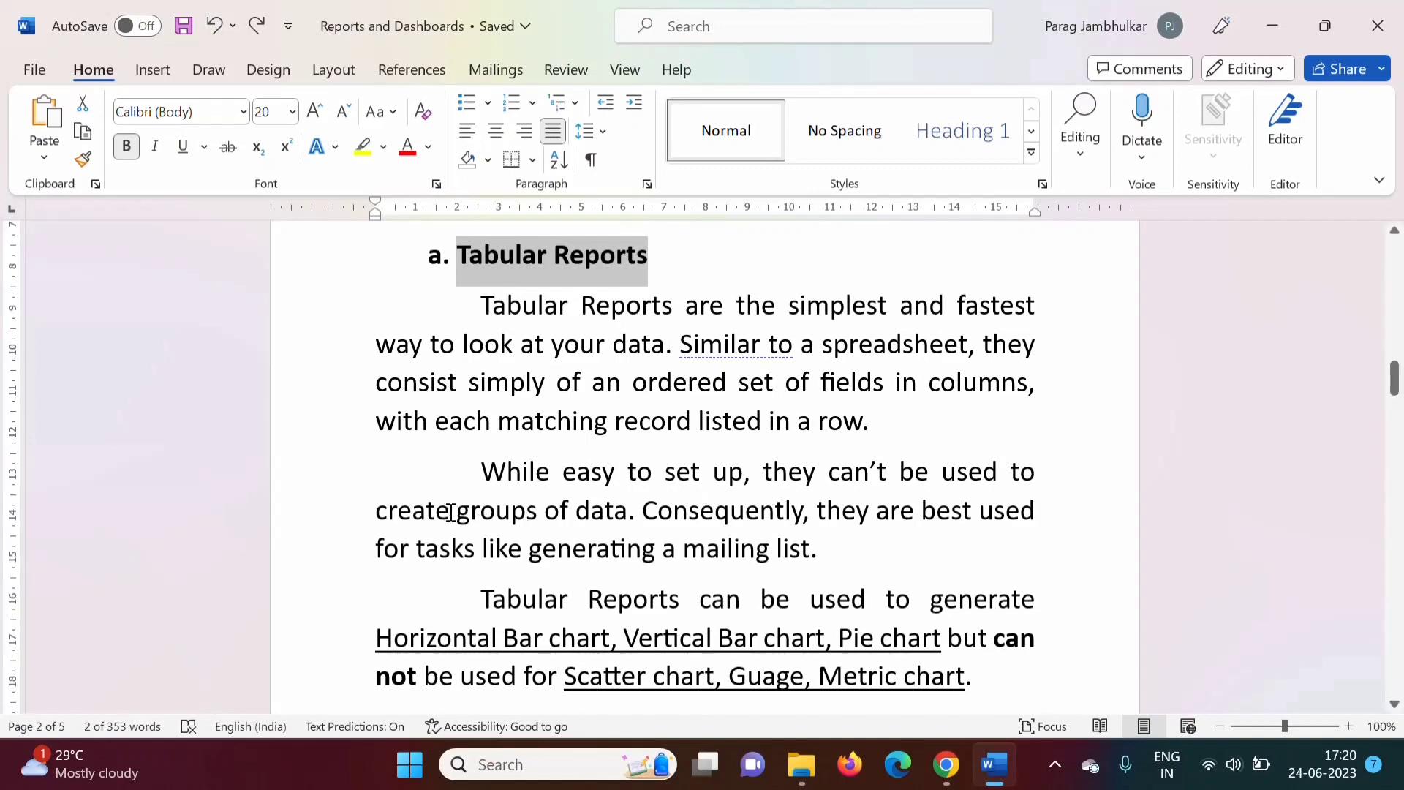
drag(450, 512, 569, 512)
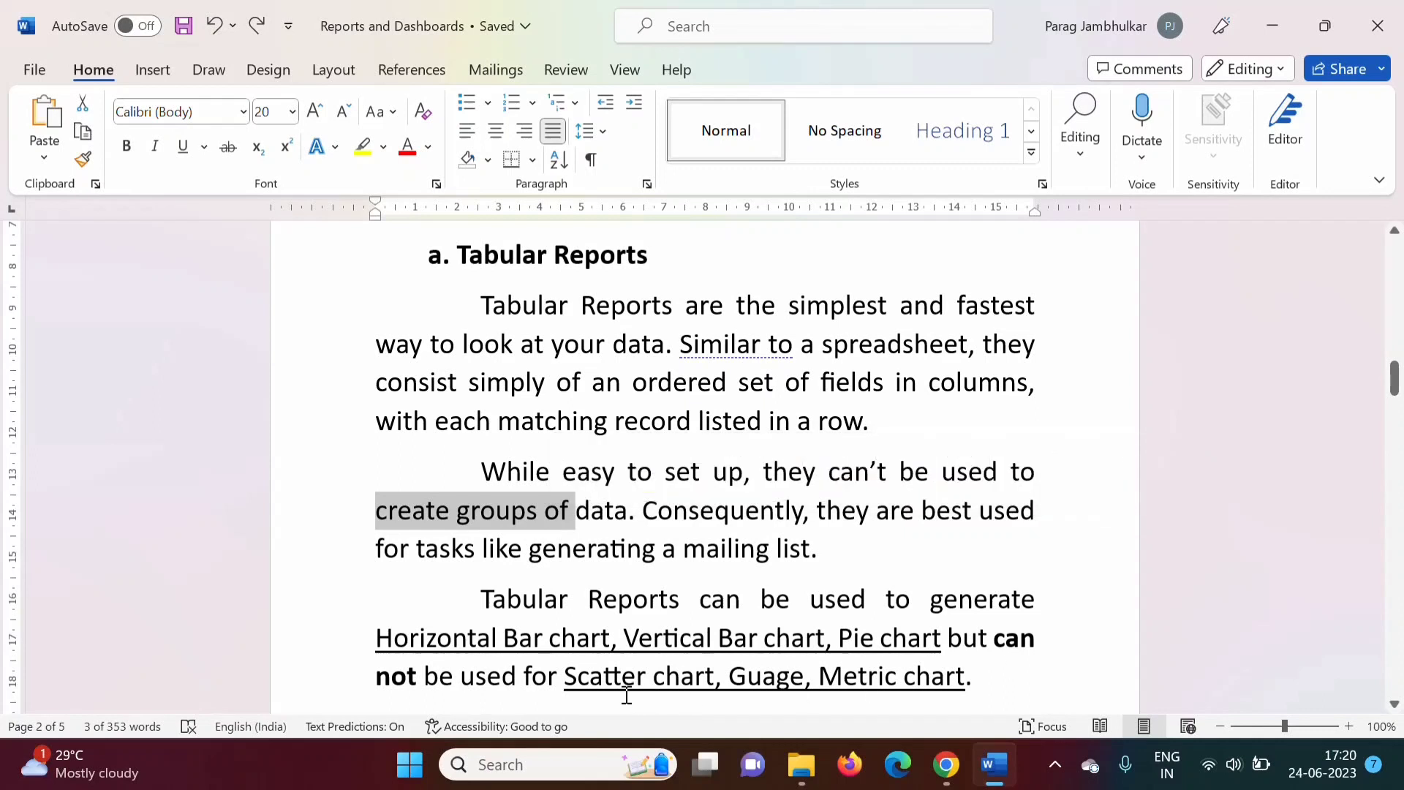
drag(567, 677, 953, 686)
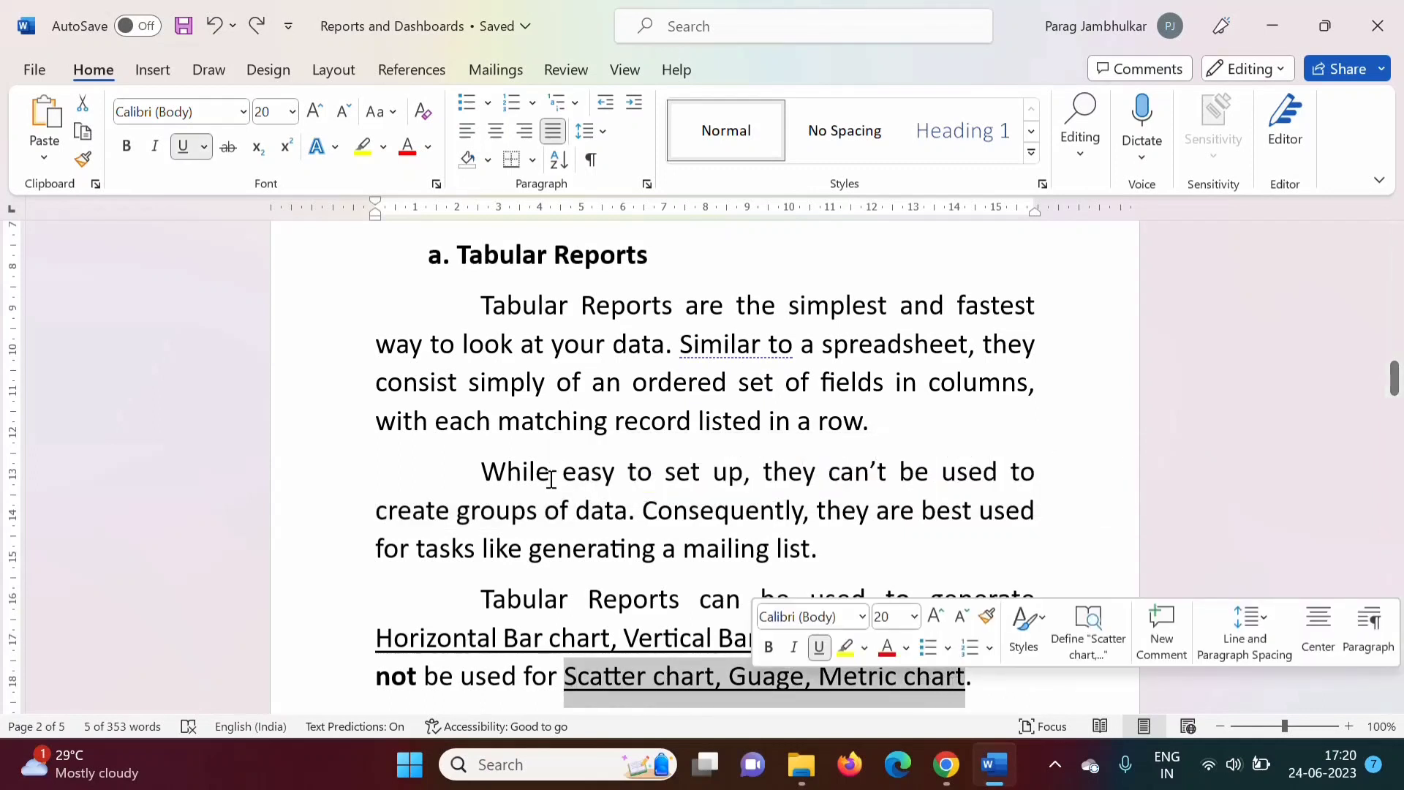
click(498, 422)
drag(1395, 391, 1398, 461)
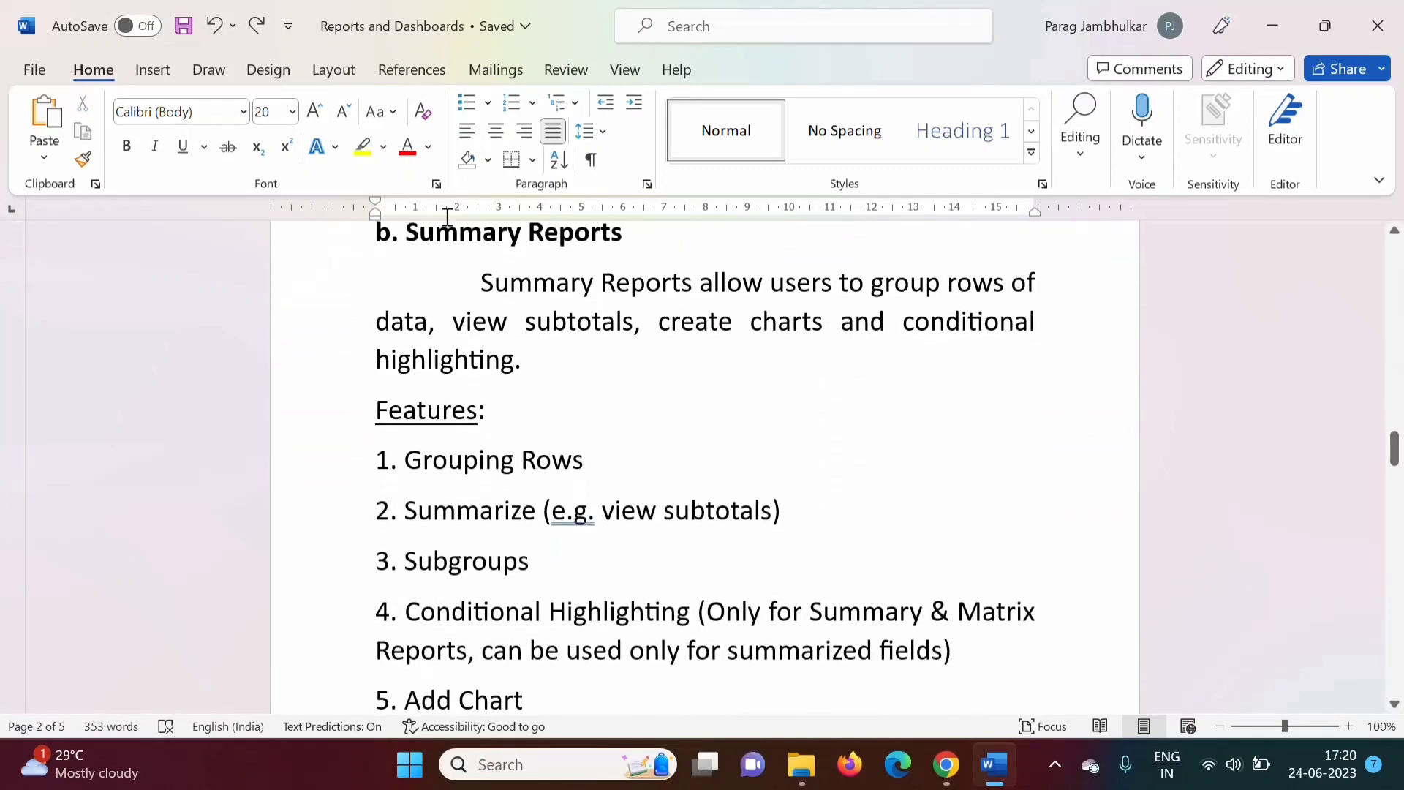
drag(412, 238, 621, 235)
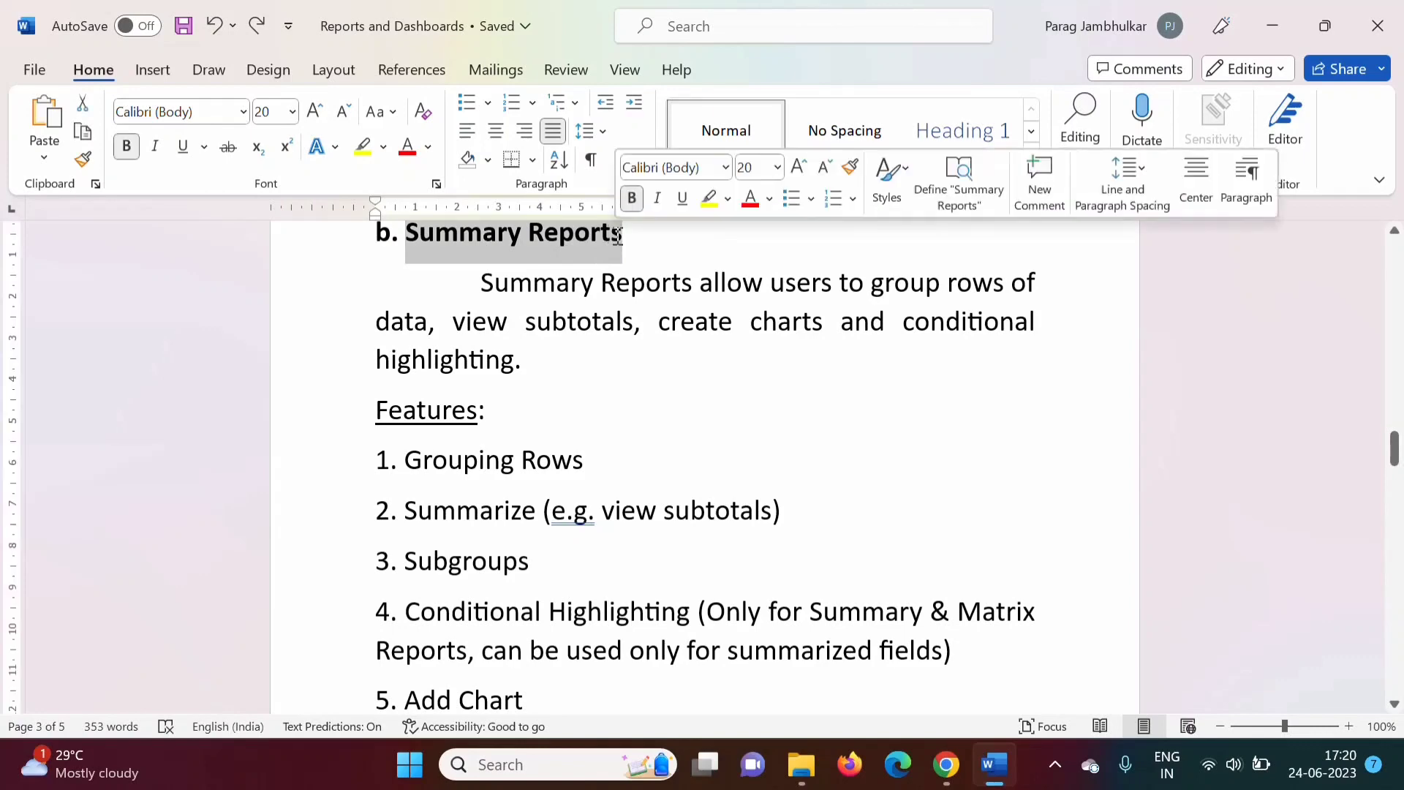
drag(1397, 466, 1395, 394)
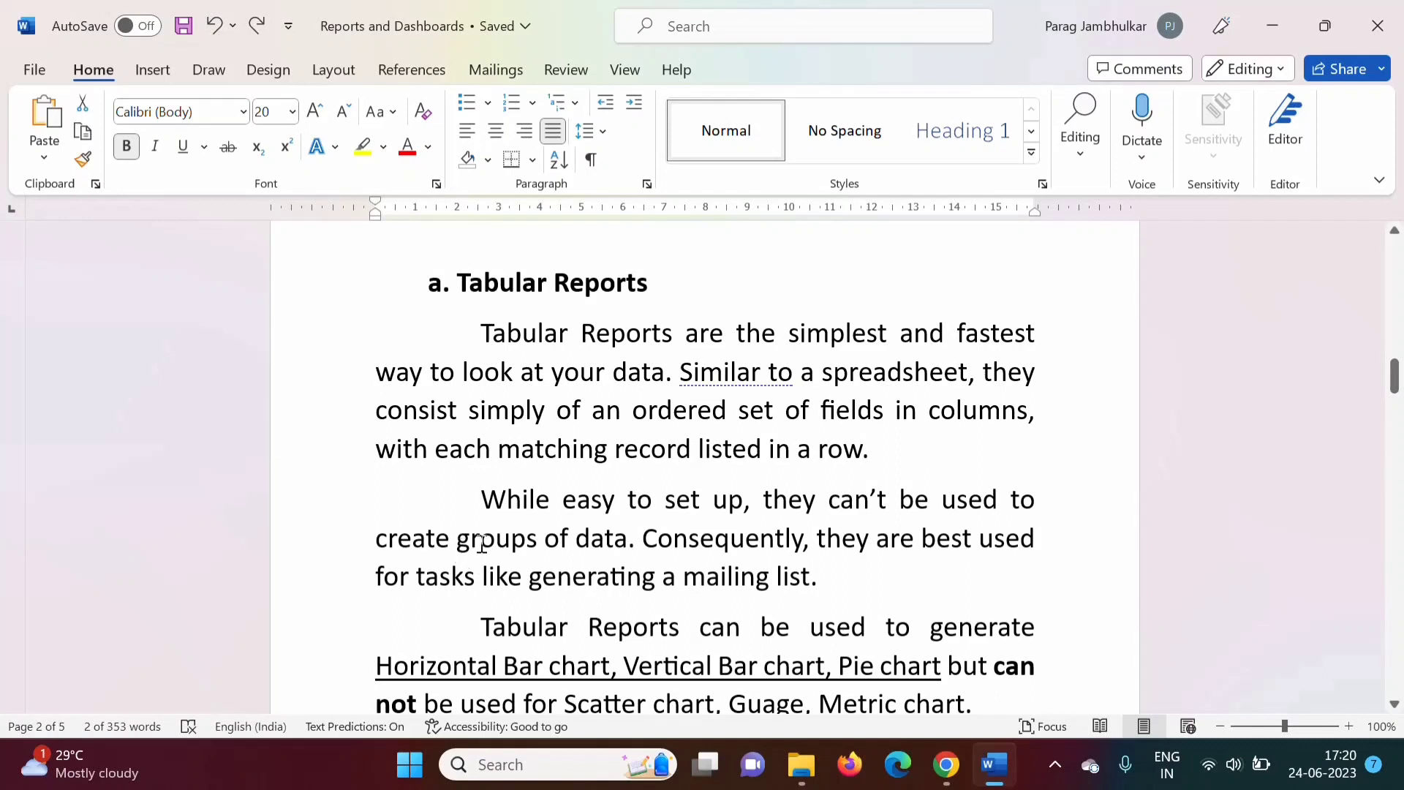
drag(481, 543, 628, 539)
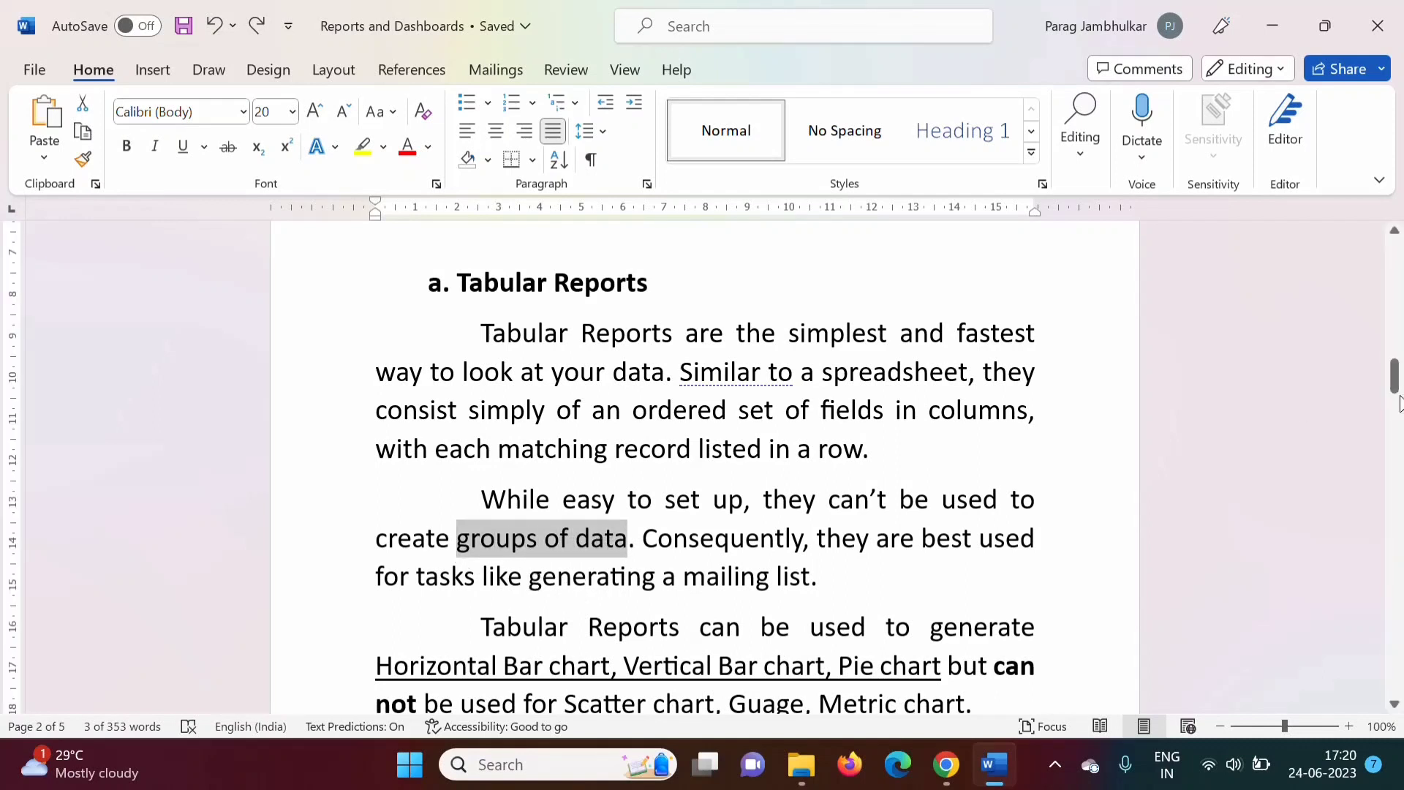
drag(1398, 403, 1398, 462)
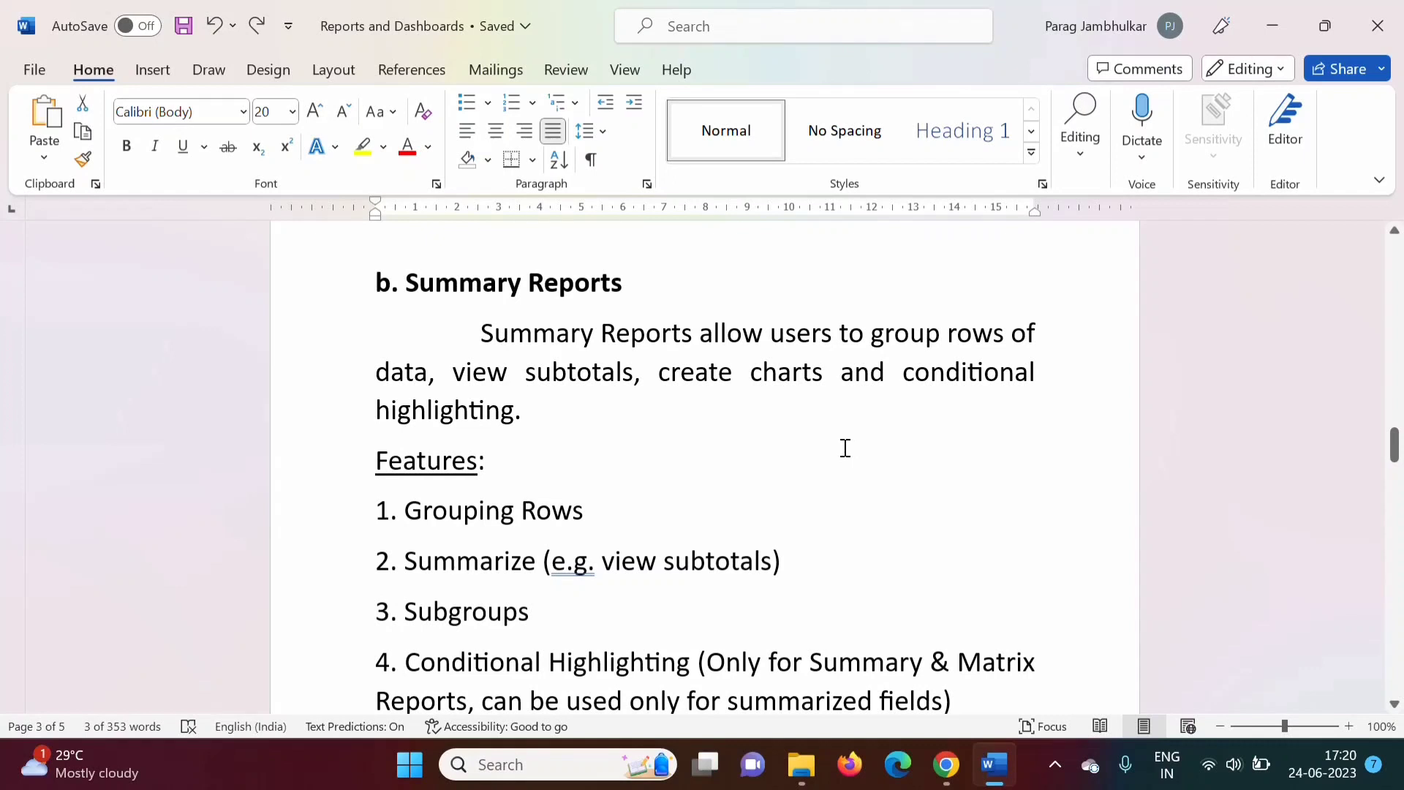
drag(484, 335, 929, 403)
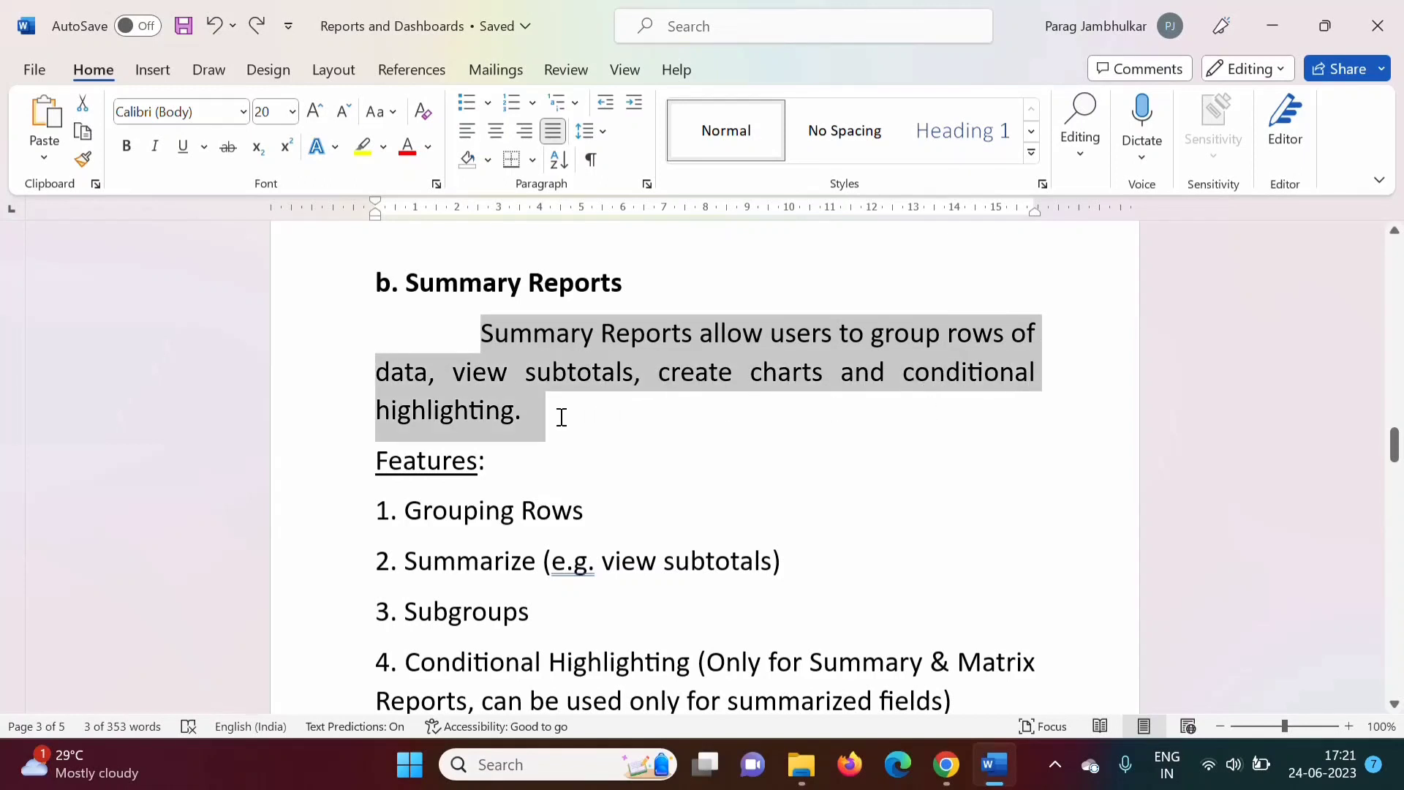
drag(562, 417, 561, 417)
click(557, 457)
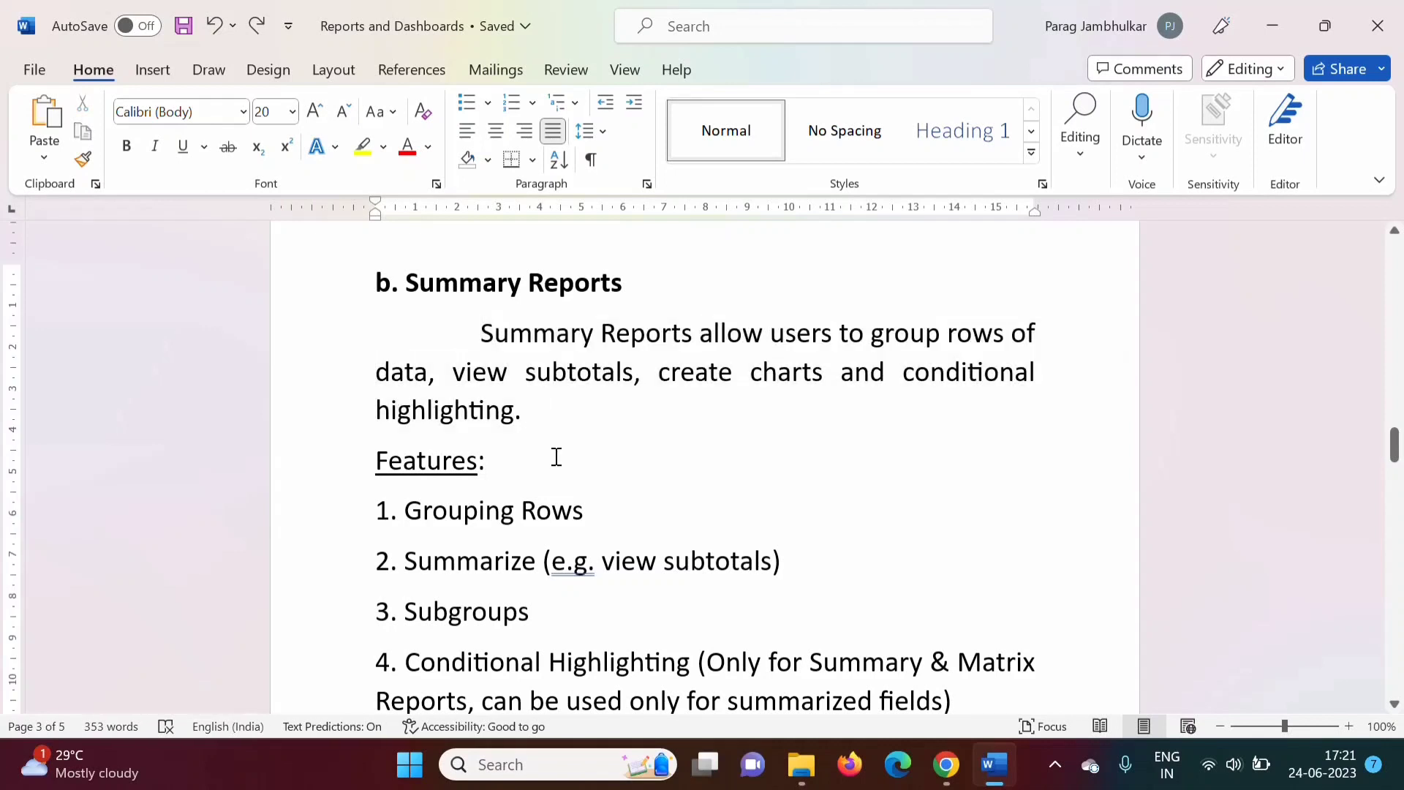
drag(453, 366, 531, 411)
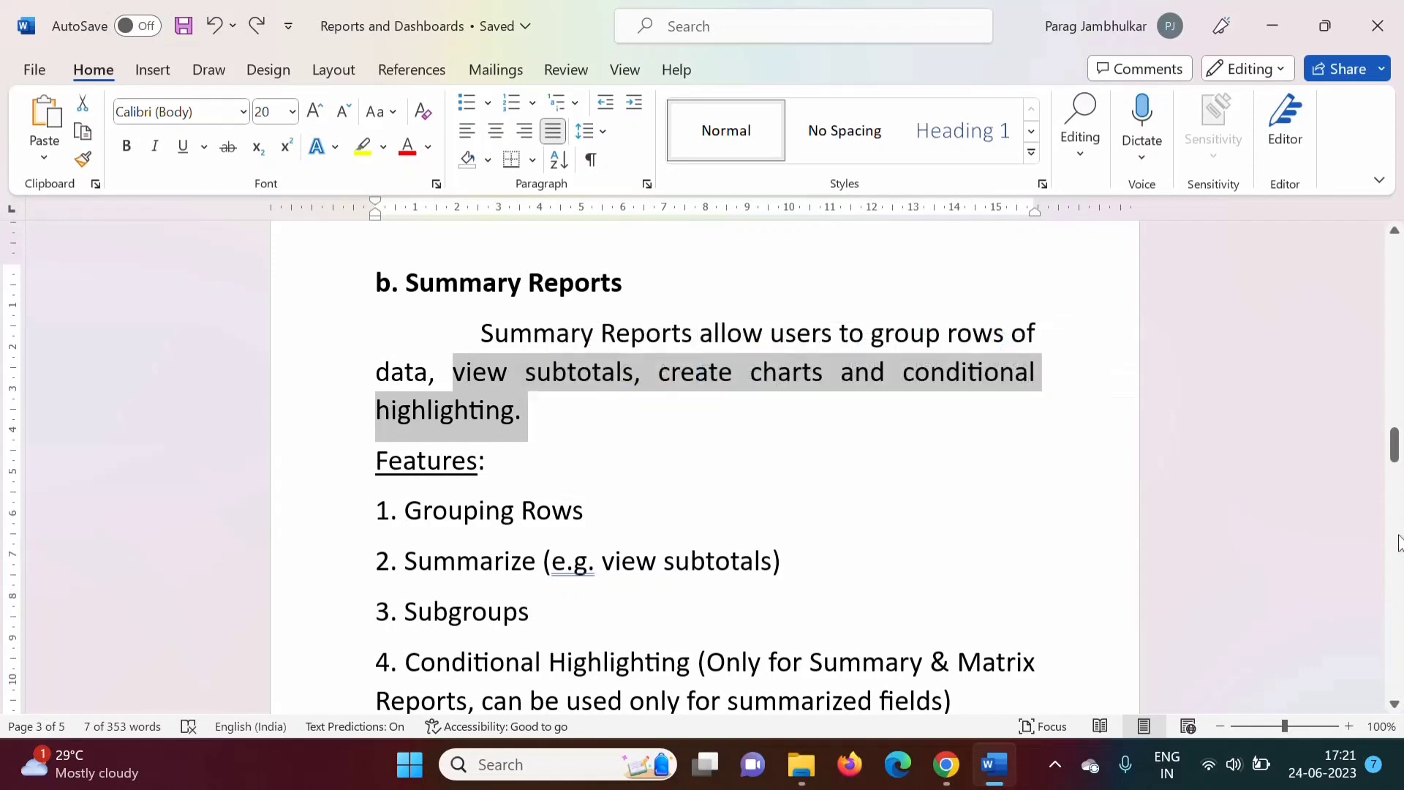
drag(1395, 461, 1395, 471)
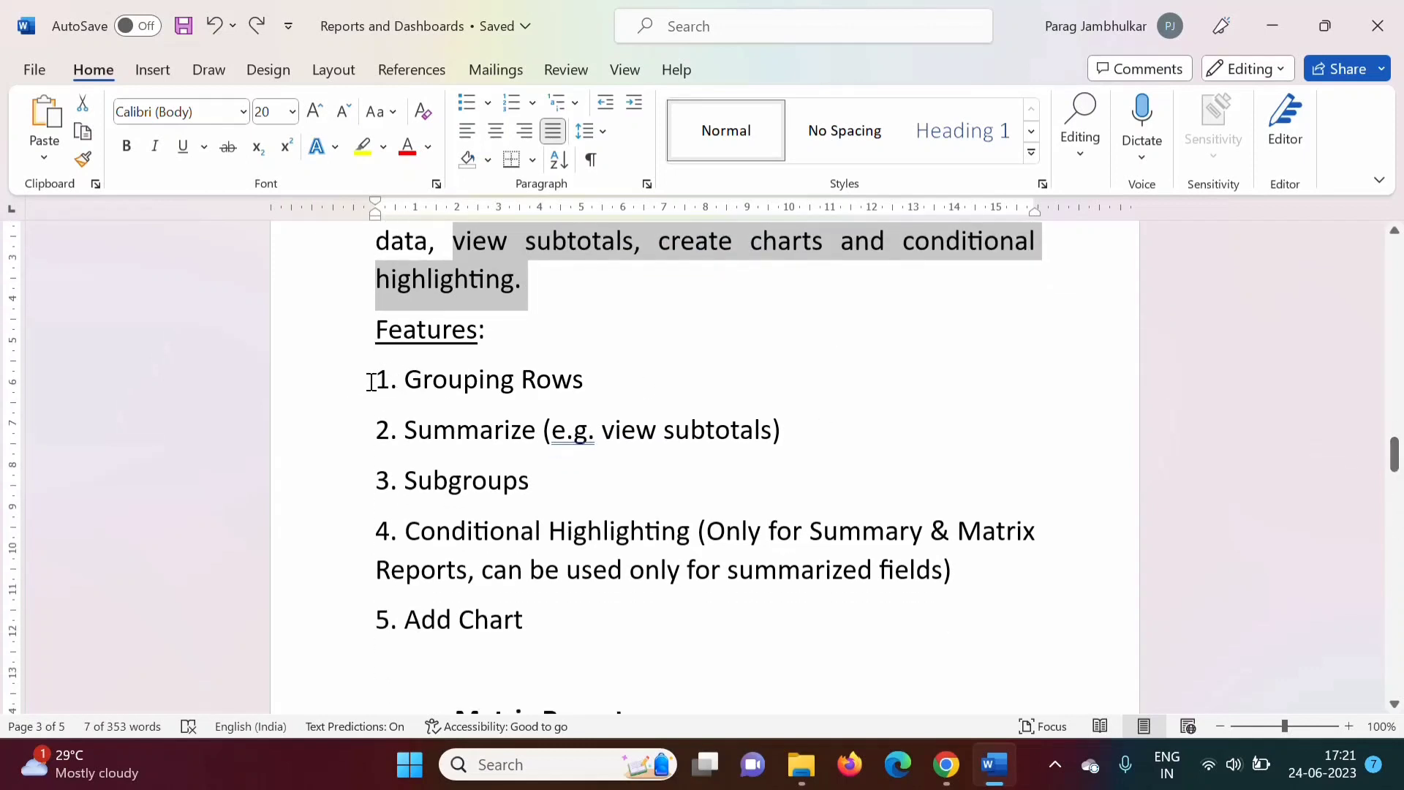
drag(370, 380, 542, 608)
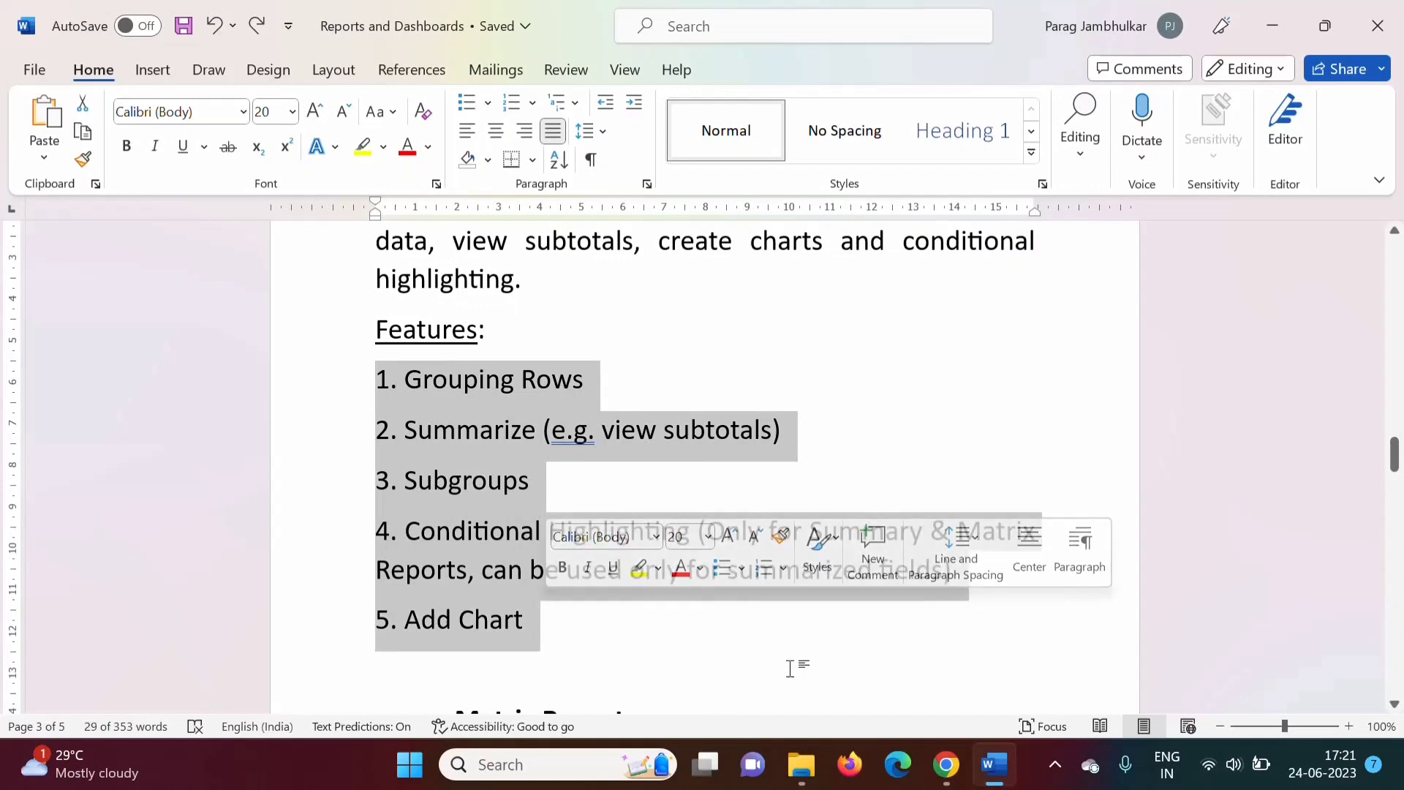
drag(1395, 461, 1395, 452)
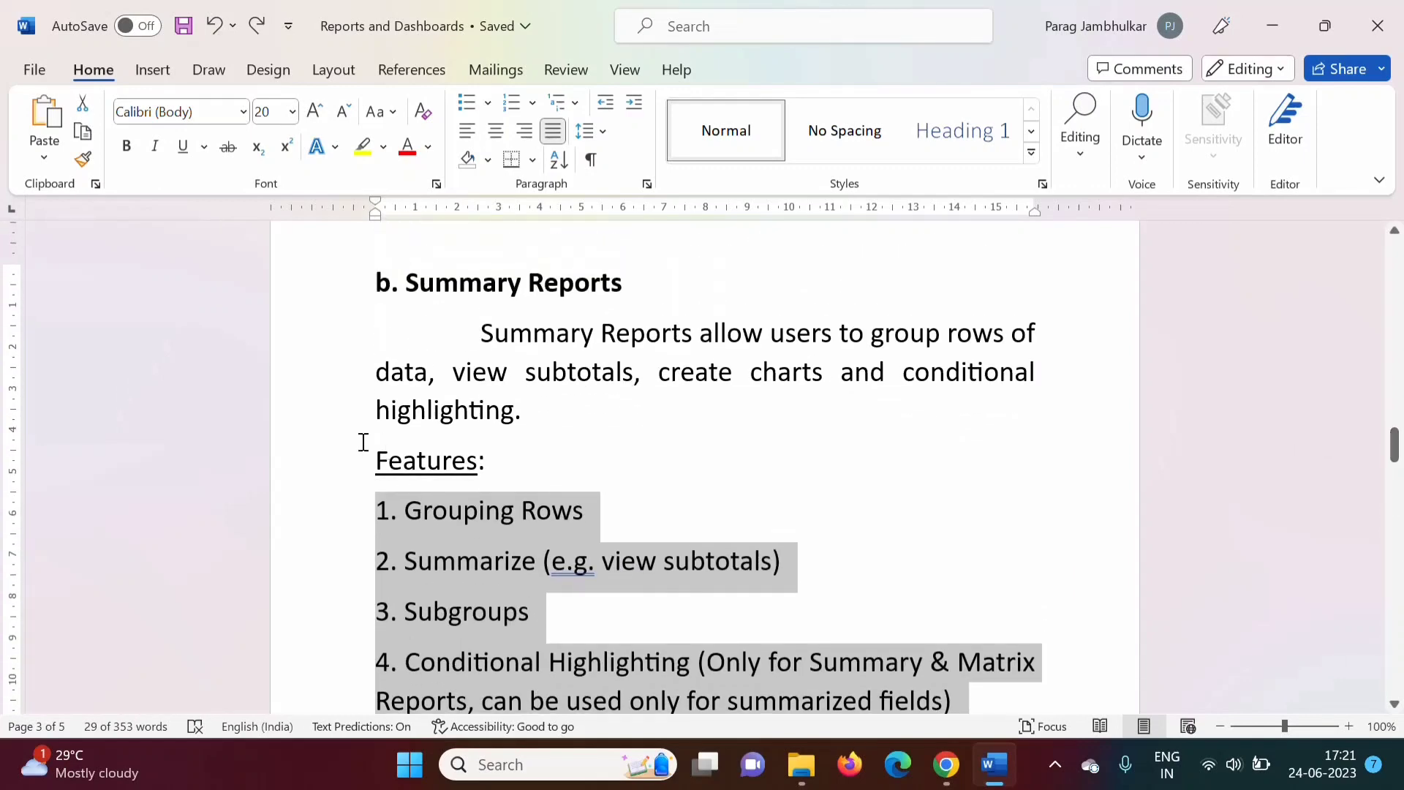
Create a new report from the Accounts type under Accounts & Contacts.
click(947, 764)
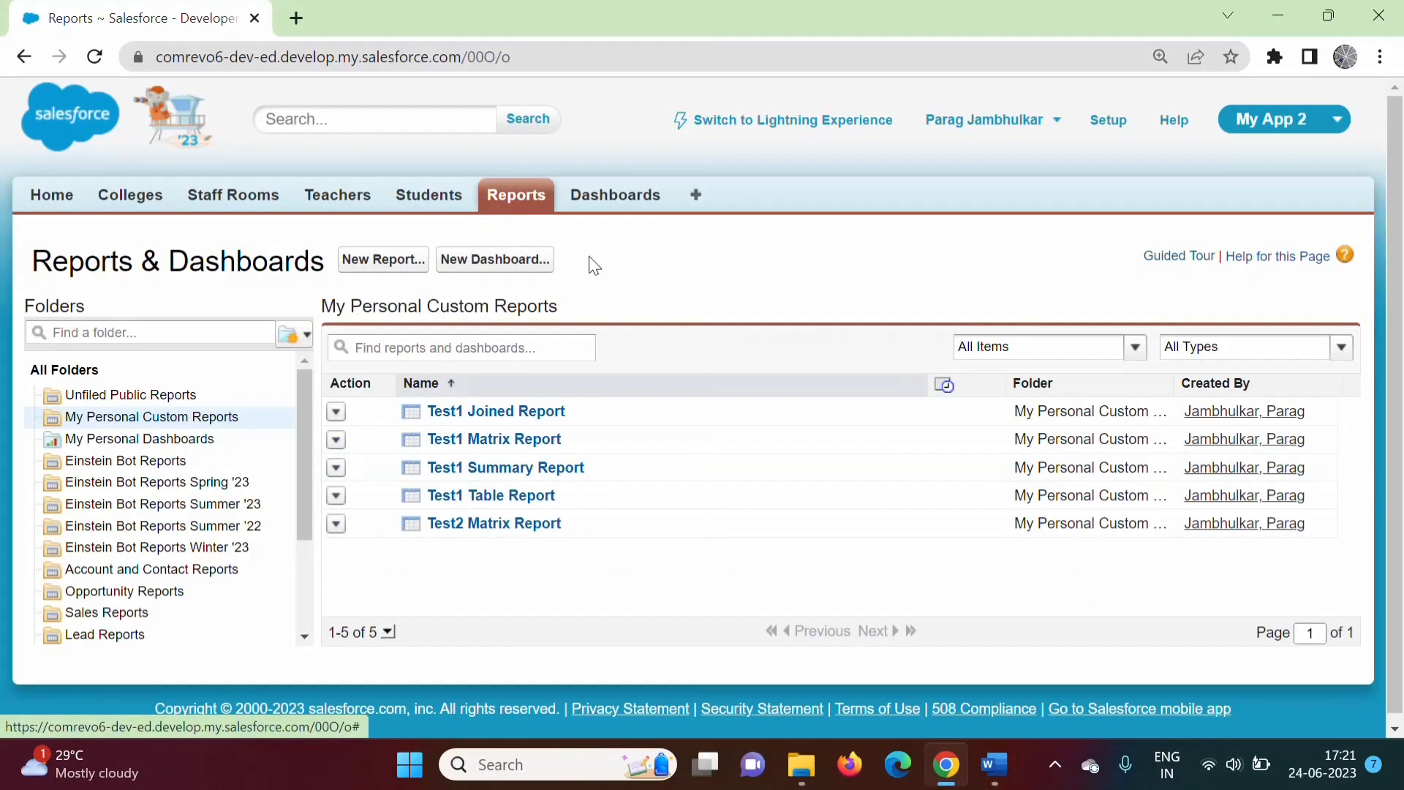
click(386, 265)
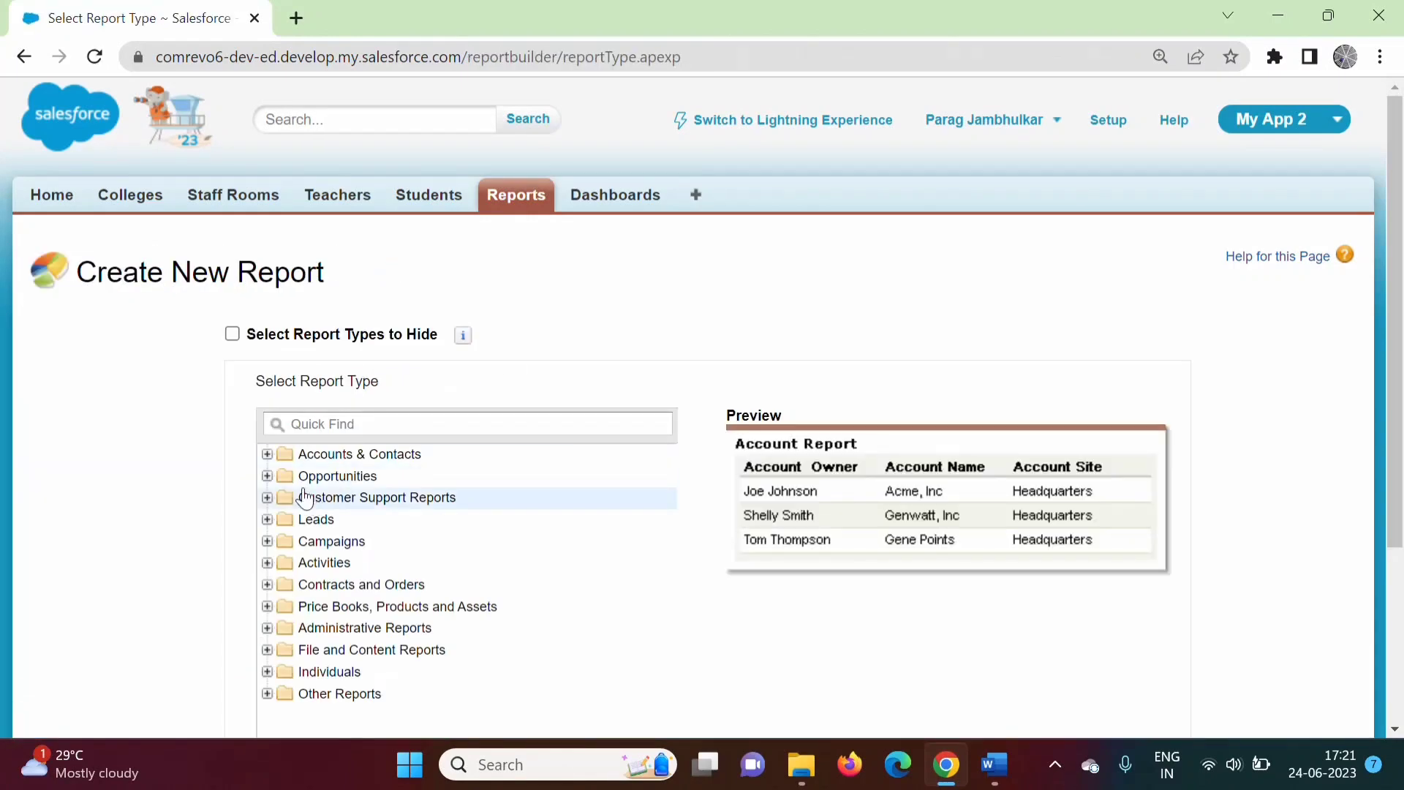
click(267, 455)
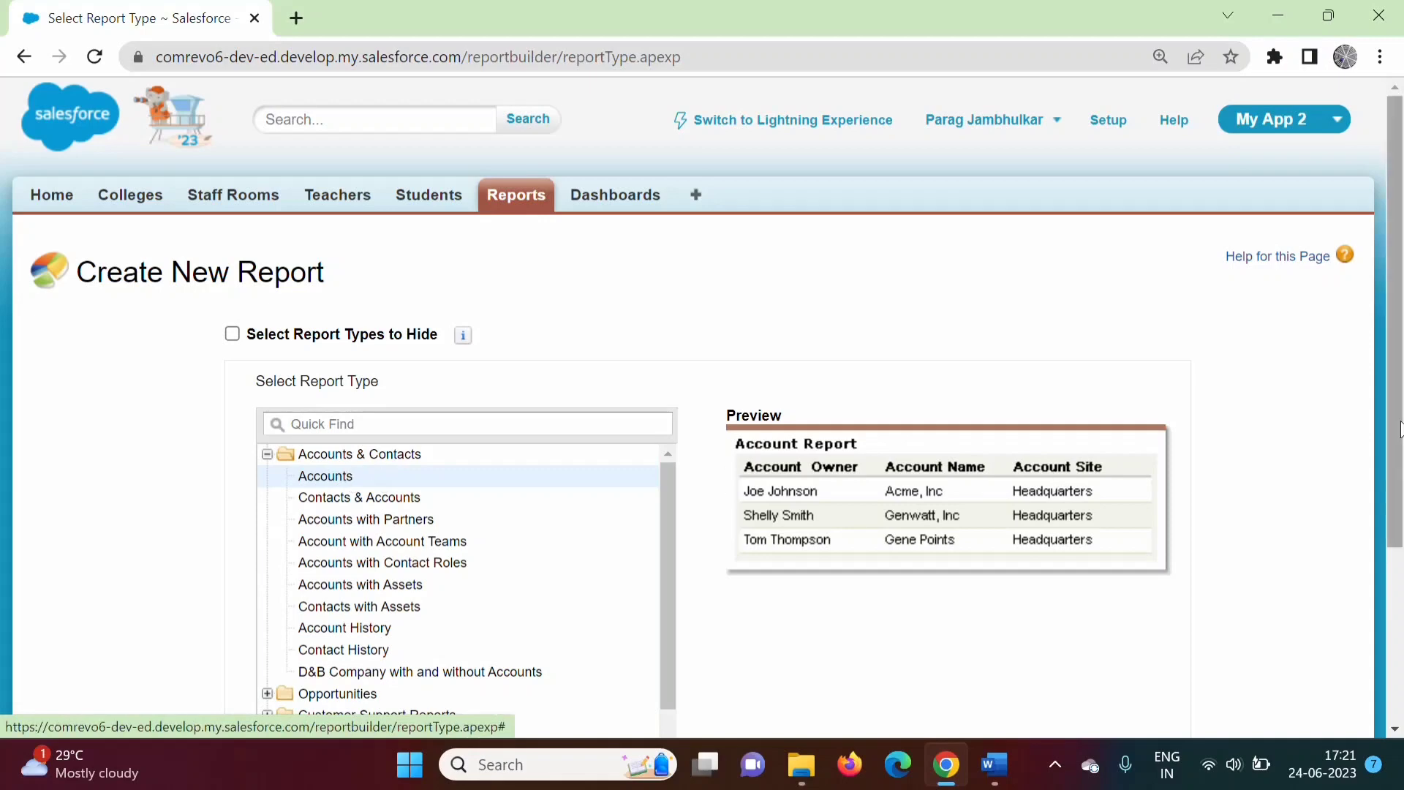
drag(1398, 430, 1397, 606)
click(1166, 626)
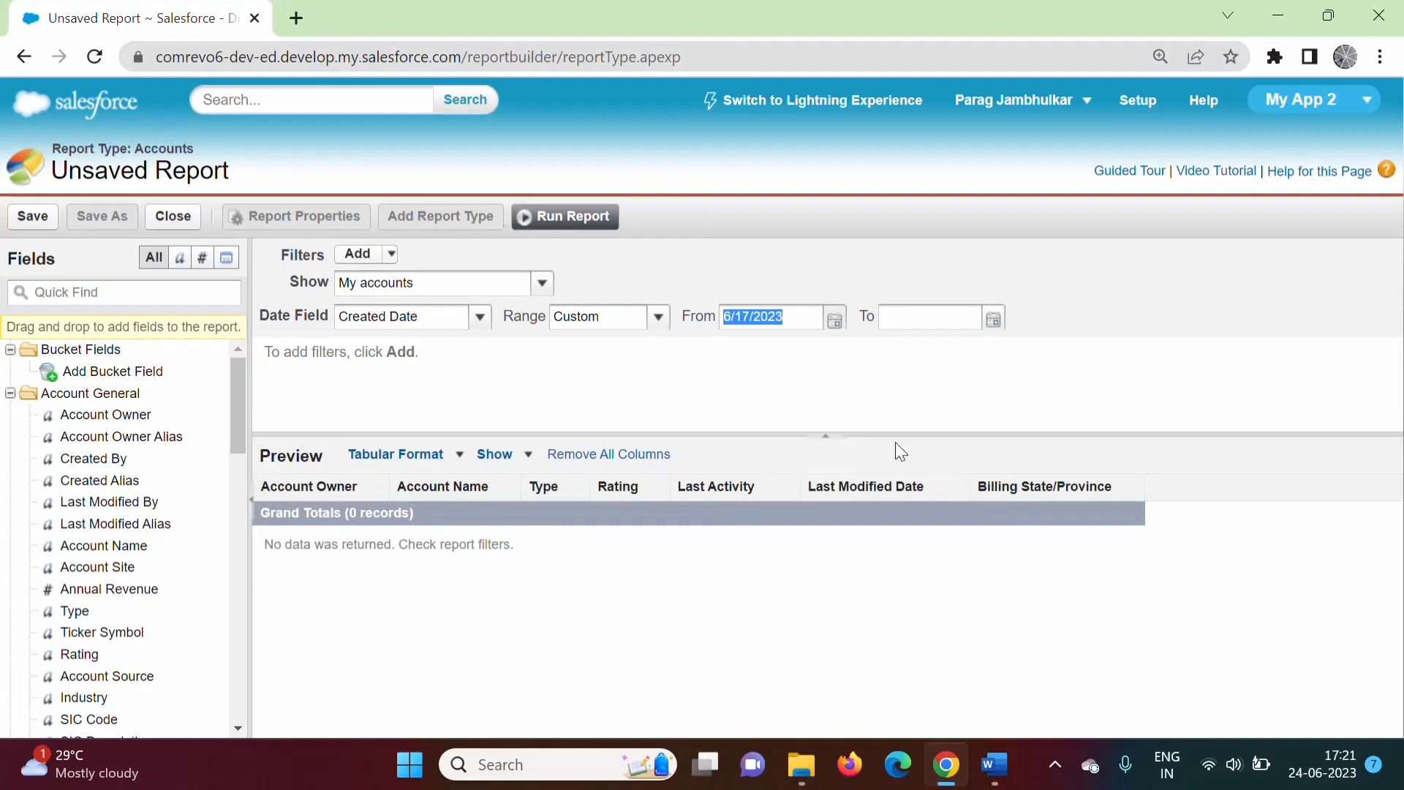
Set the Created Date range to All Time and check the report format list.
click(659, 318)
click(839, 410)
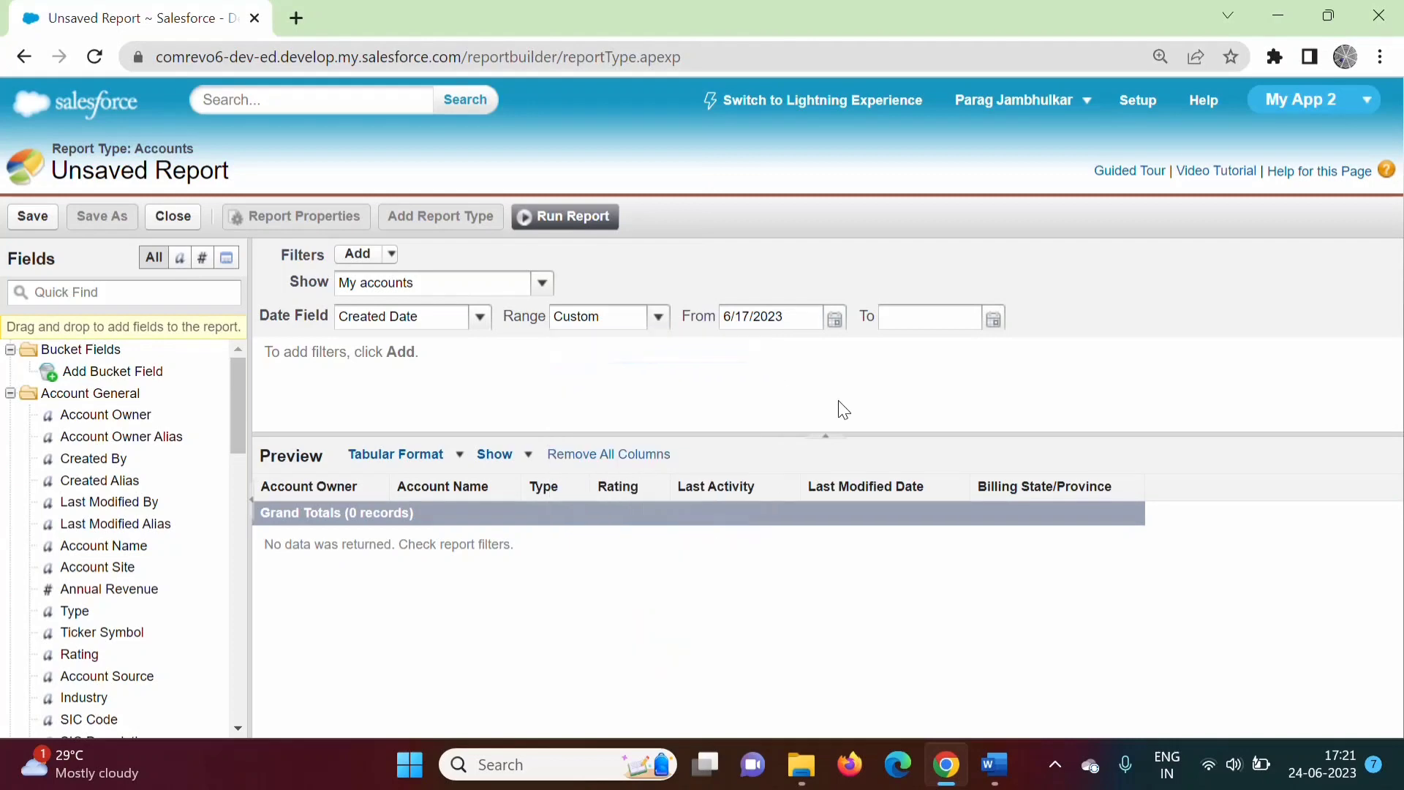
click(660, 318)
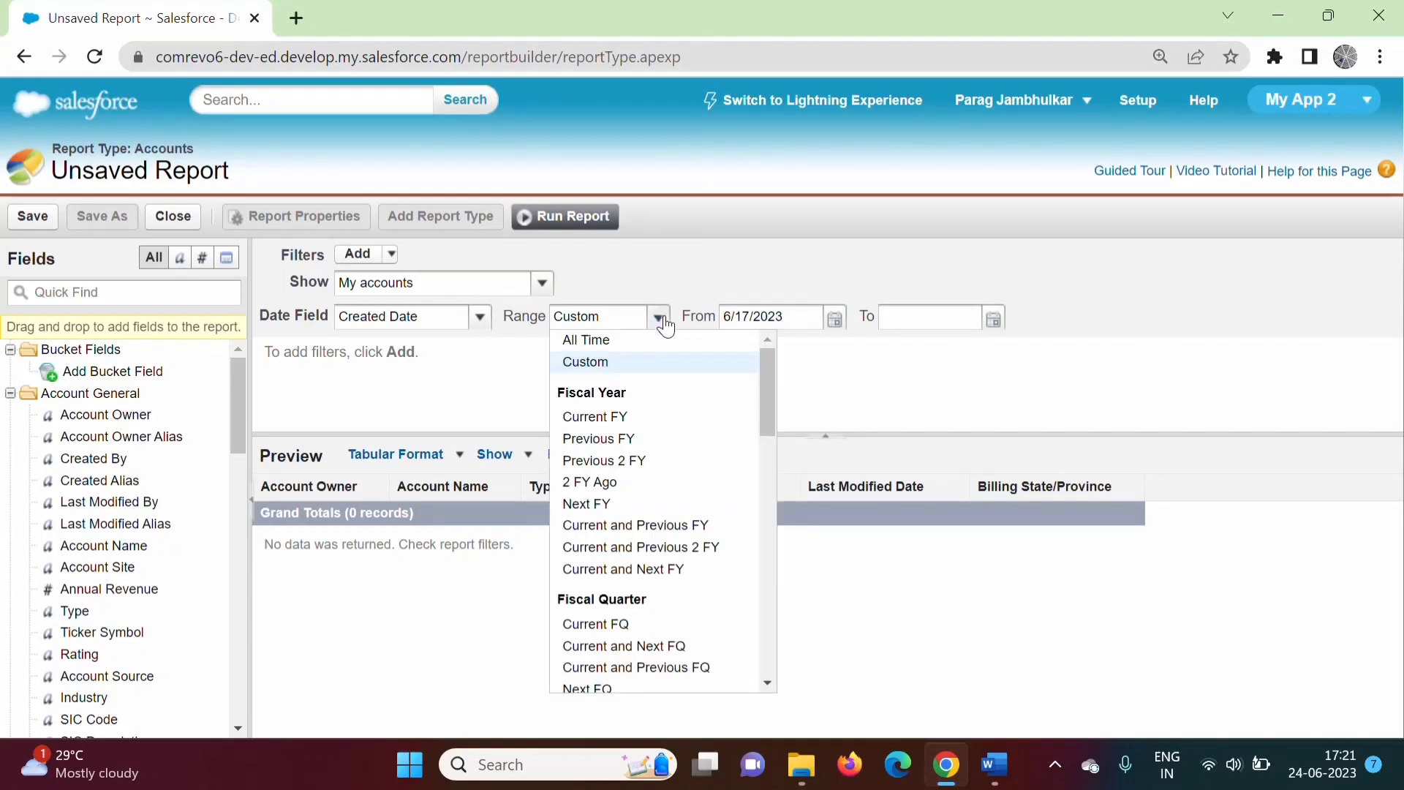
click(604, 341)
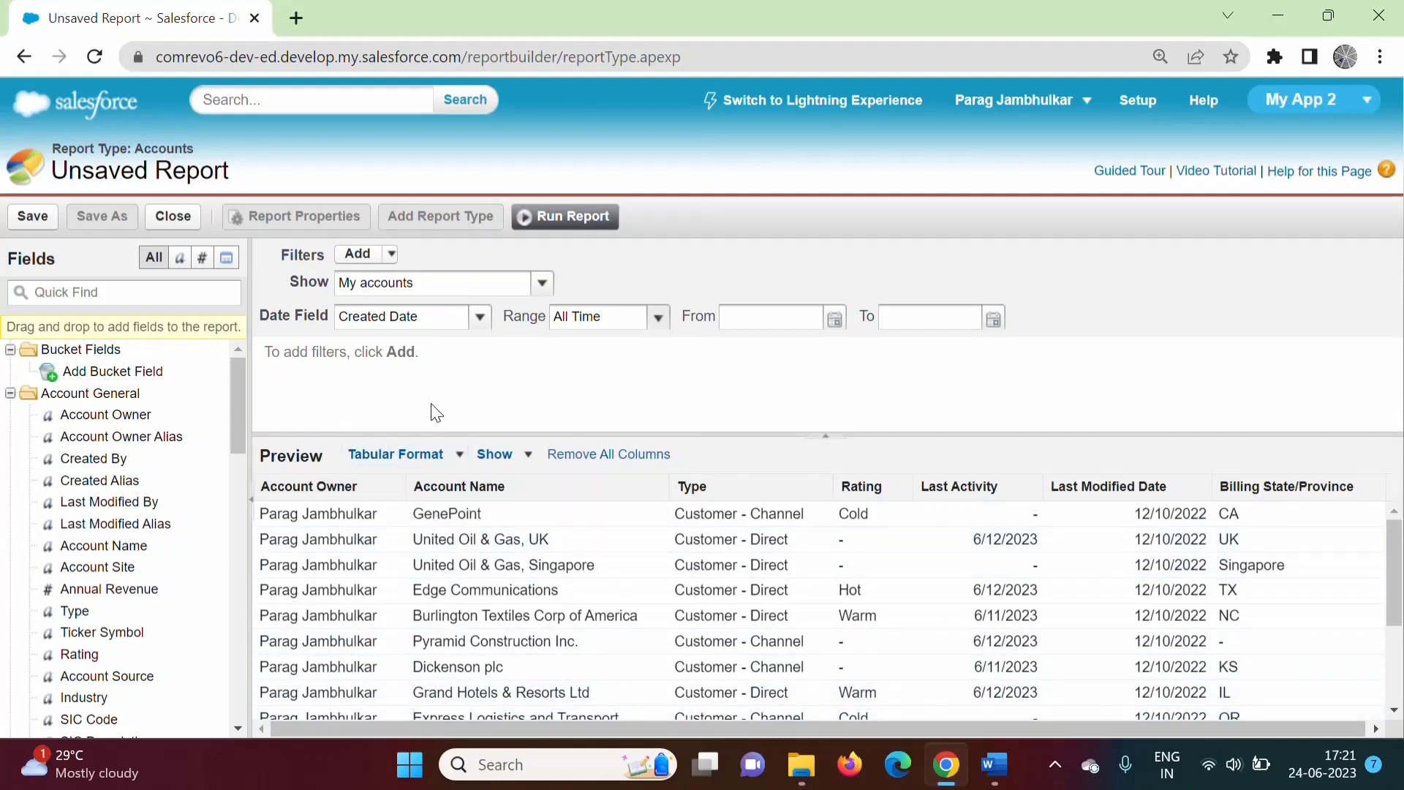
click(455, 456)
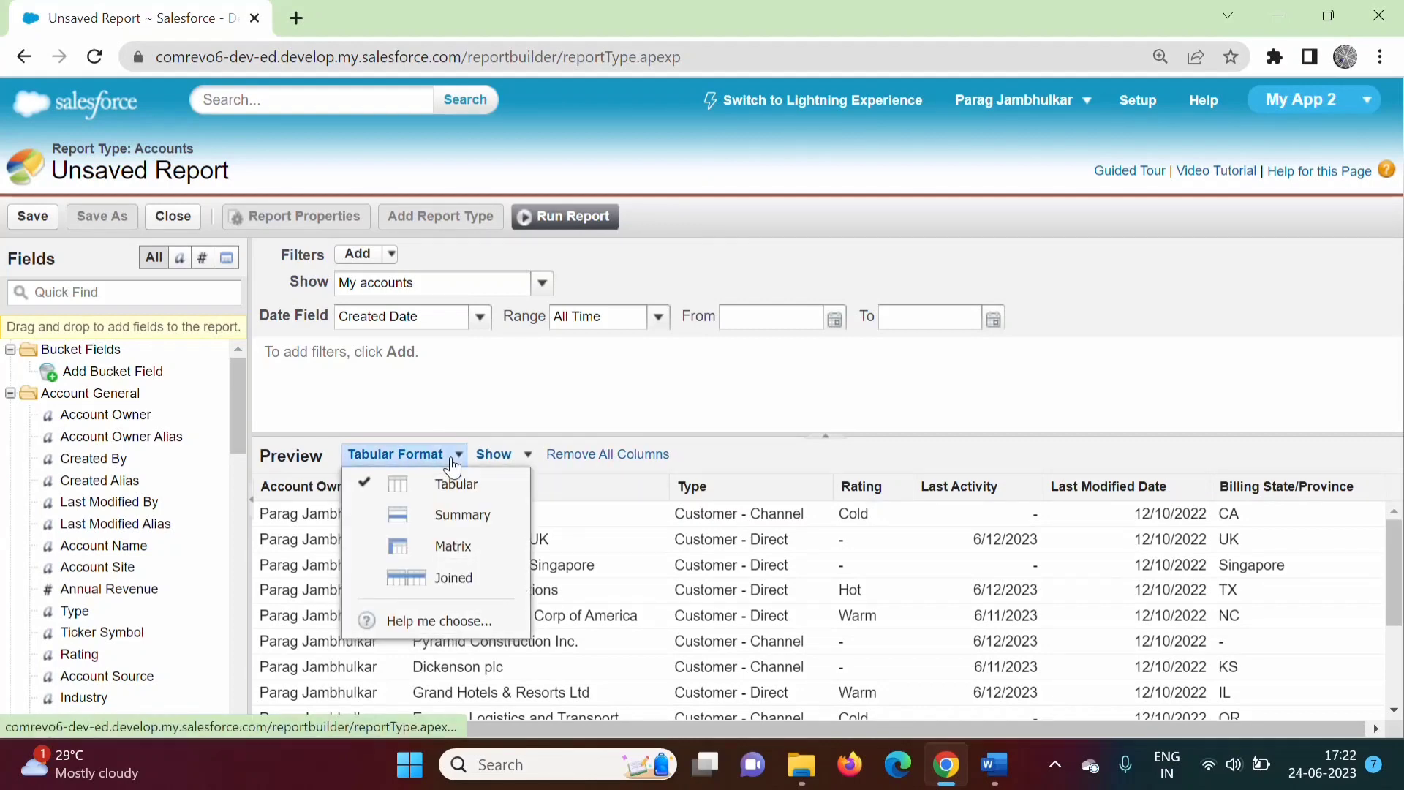
click(446, 455)
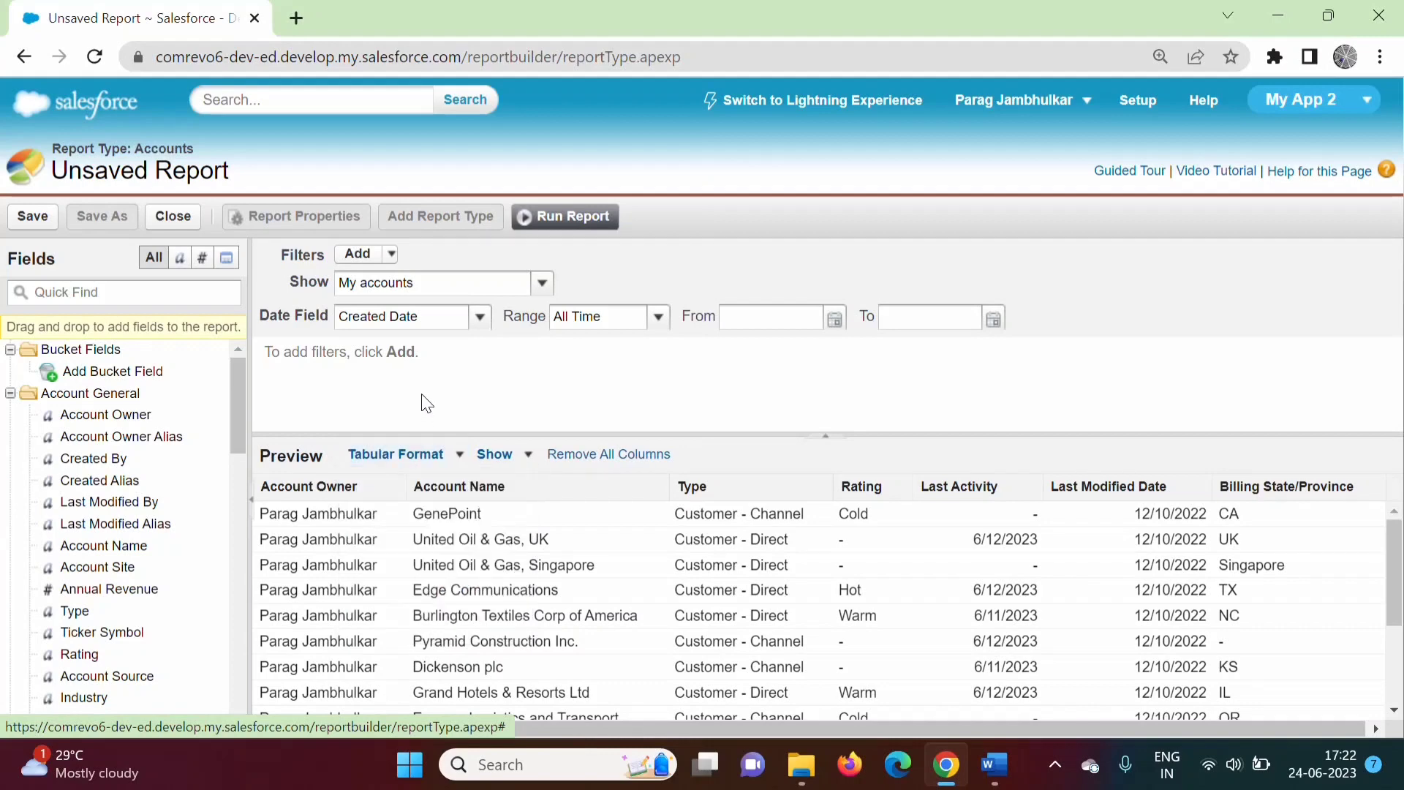
Switch the Accounts report to Summary format and add Annual Revenue after Rating.
click(452, 459)
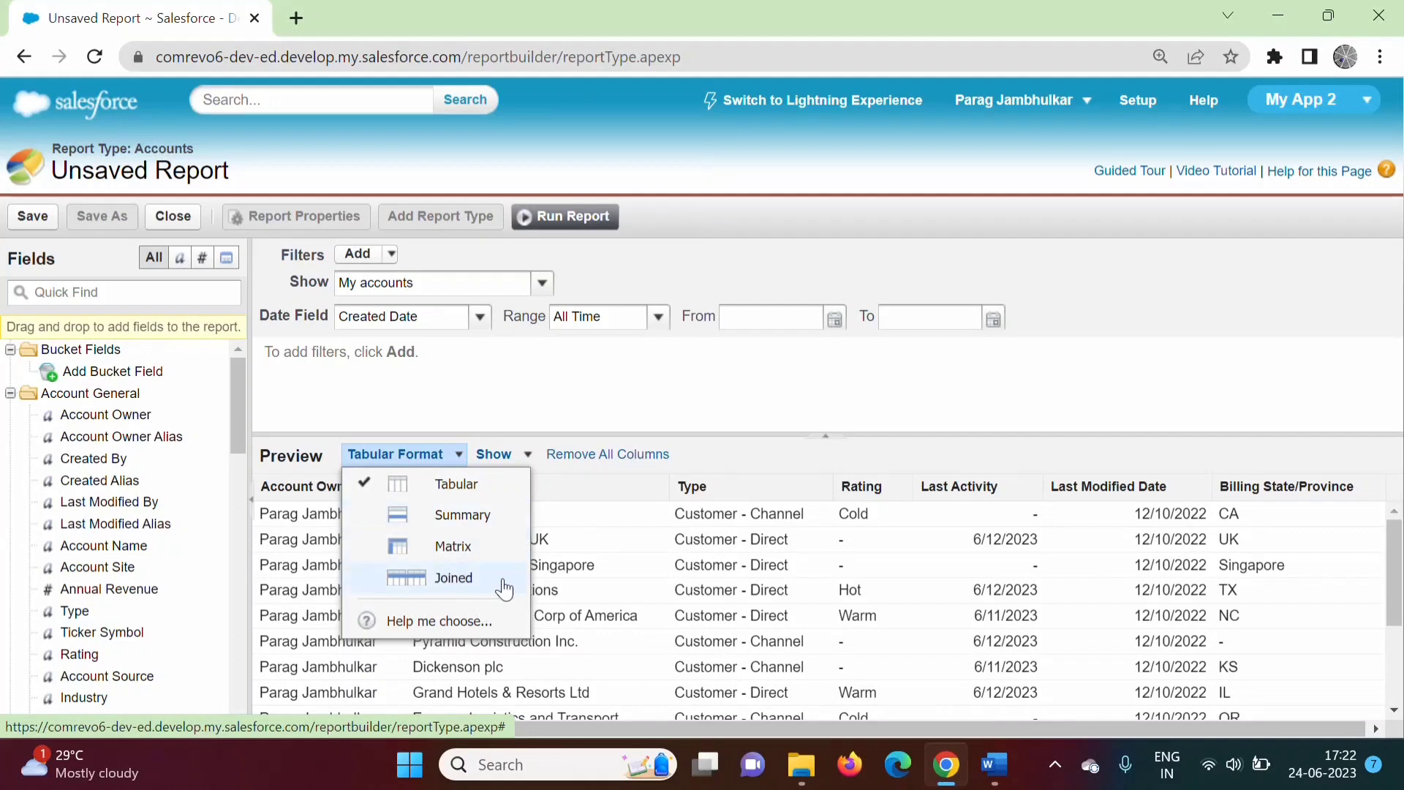
click(477, 521)
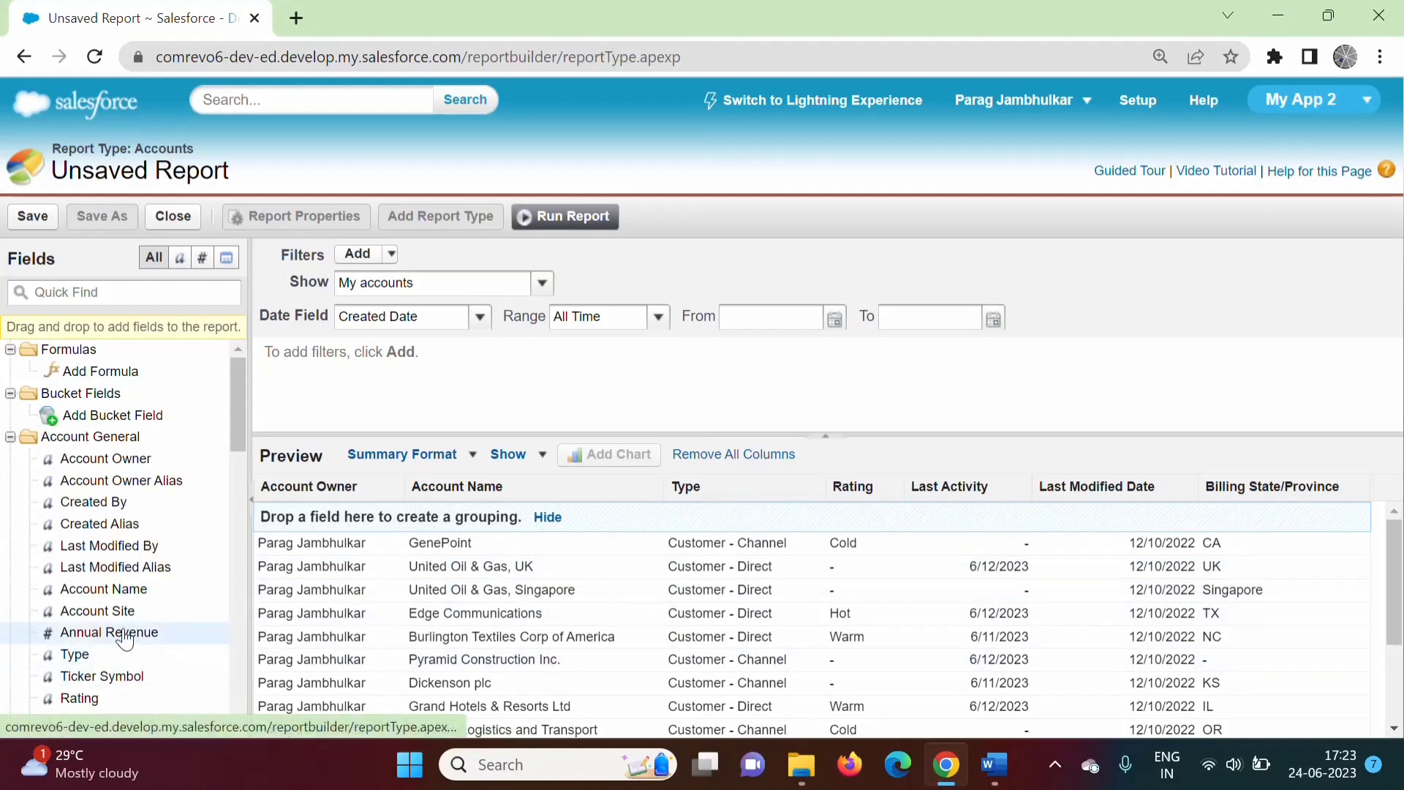
mouse_move(126, 641)
mouse_down()
mouse_move(881, 536)
mouse_move(866, 504)
mouse_move(907, 490)
mouse_up()
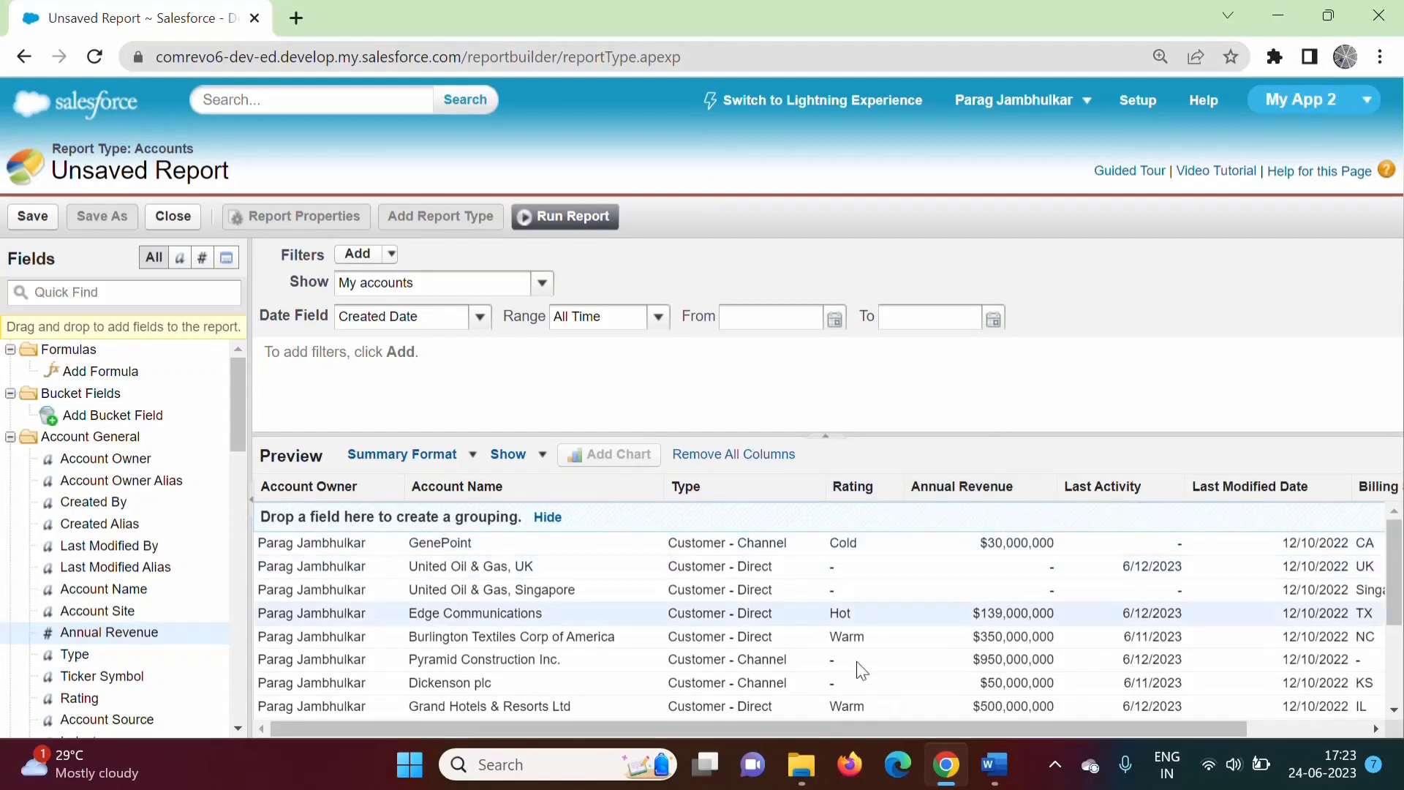
drag(707, 731, 1034, 732)
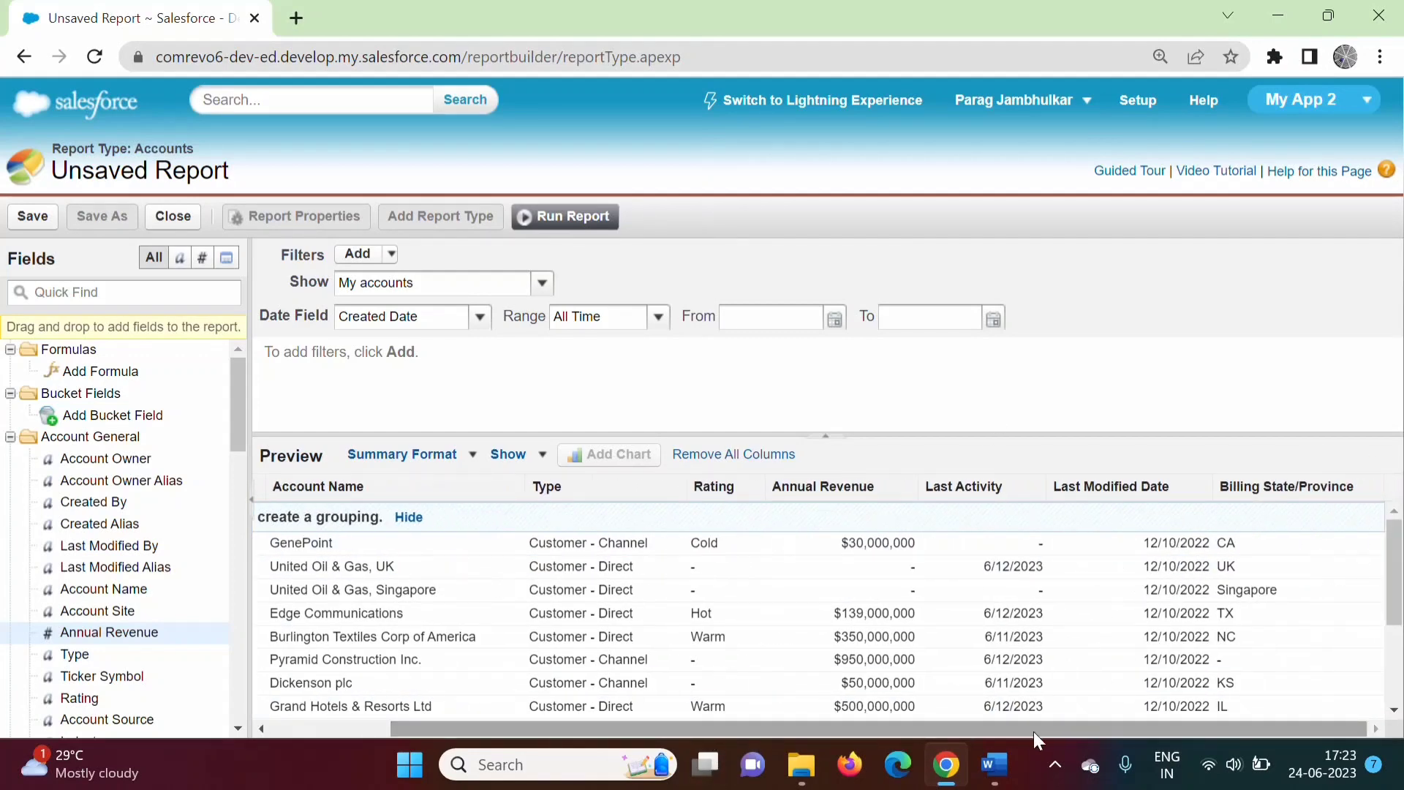
Remove the Billing State/Province, Last Modified Date and Last Activity columns from the preview.
click(1370, 490)
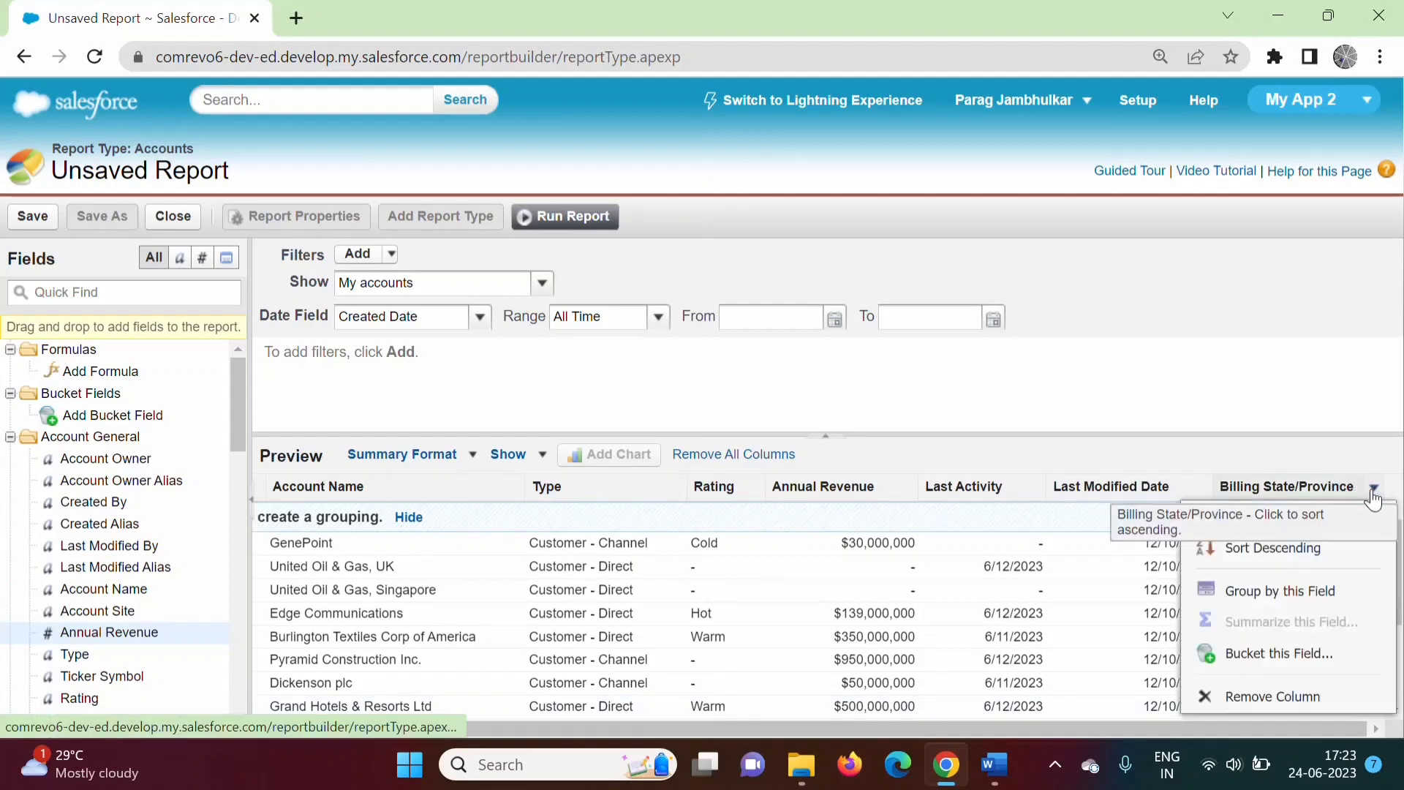
click(1267, 699)
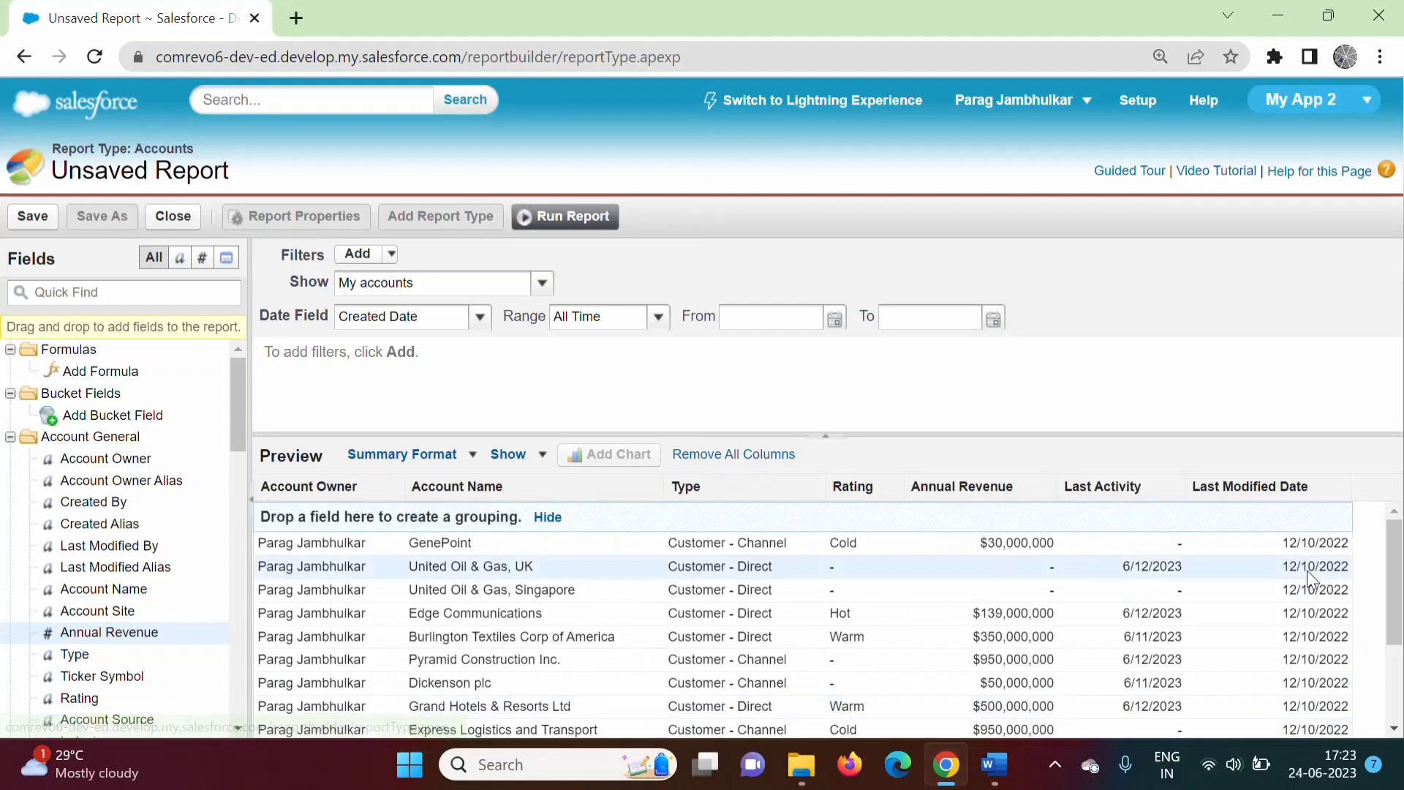
click(1341, 488)
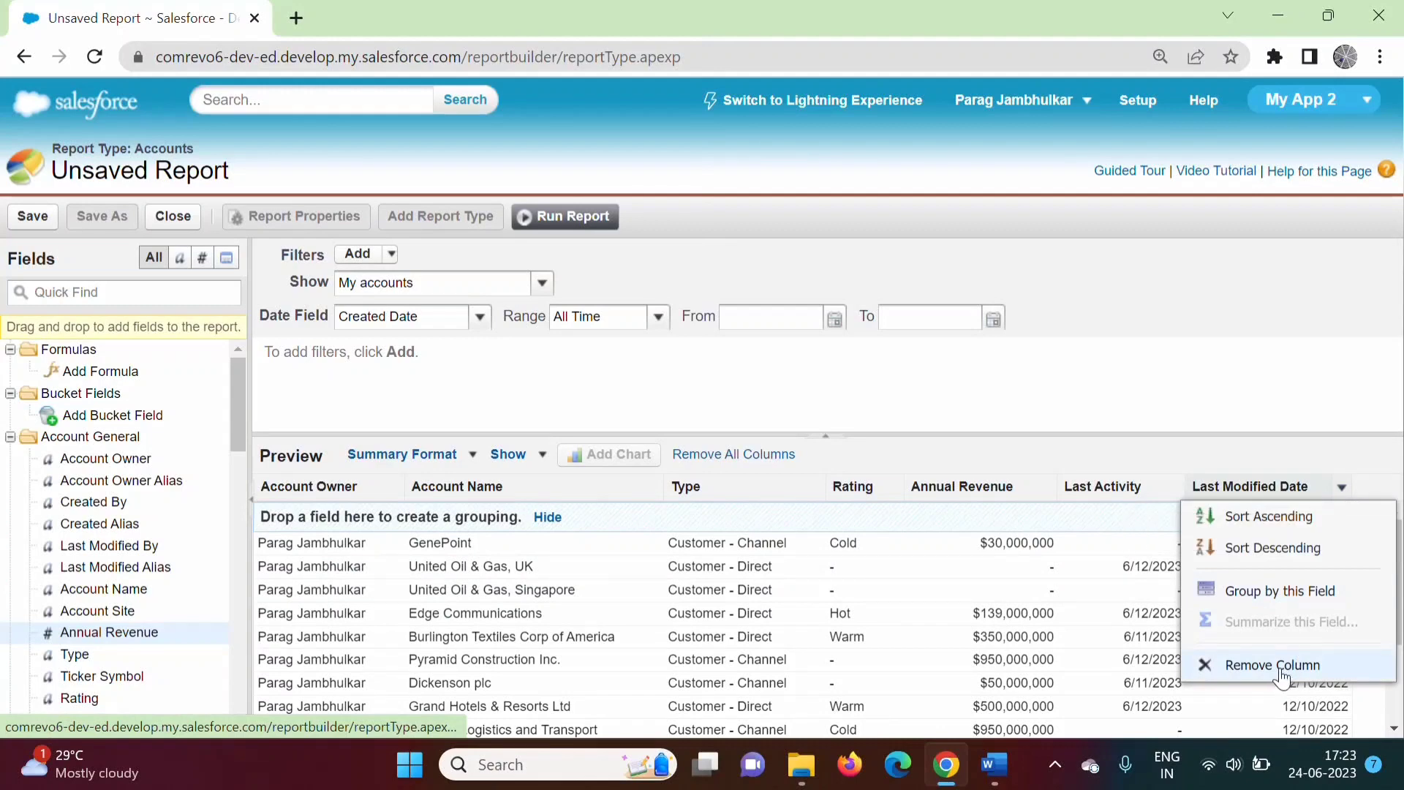
click(1291, 664)
click(1173, 496)
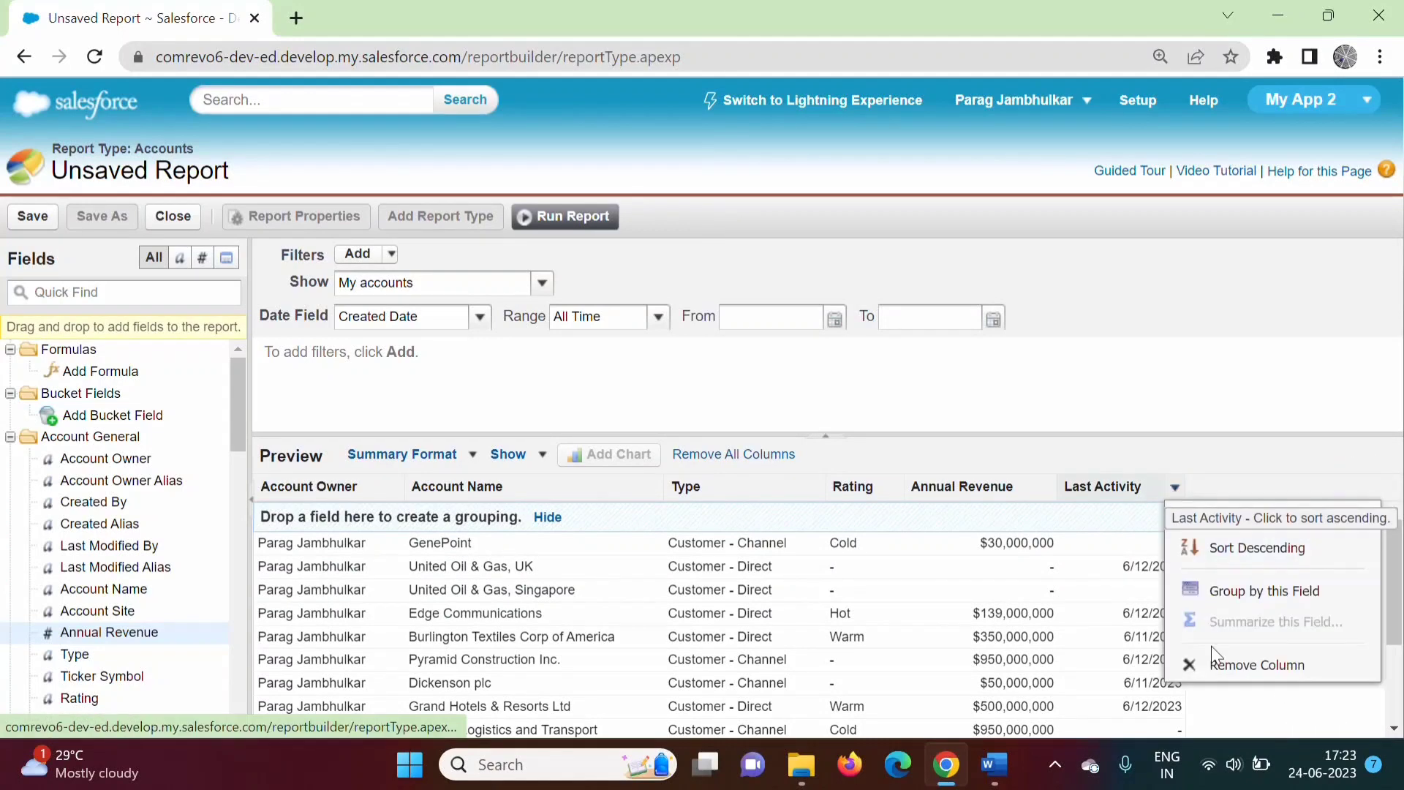
click(1216, 666)
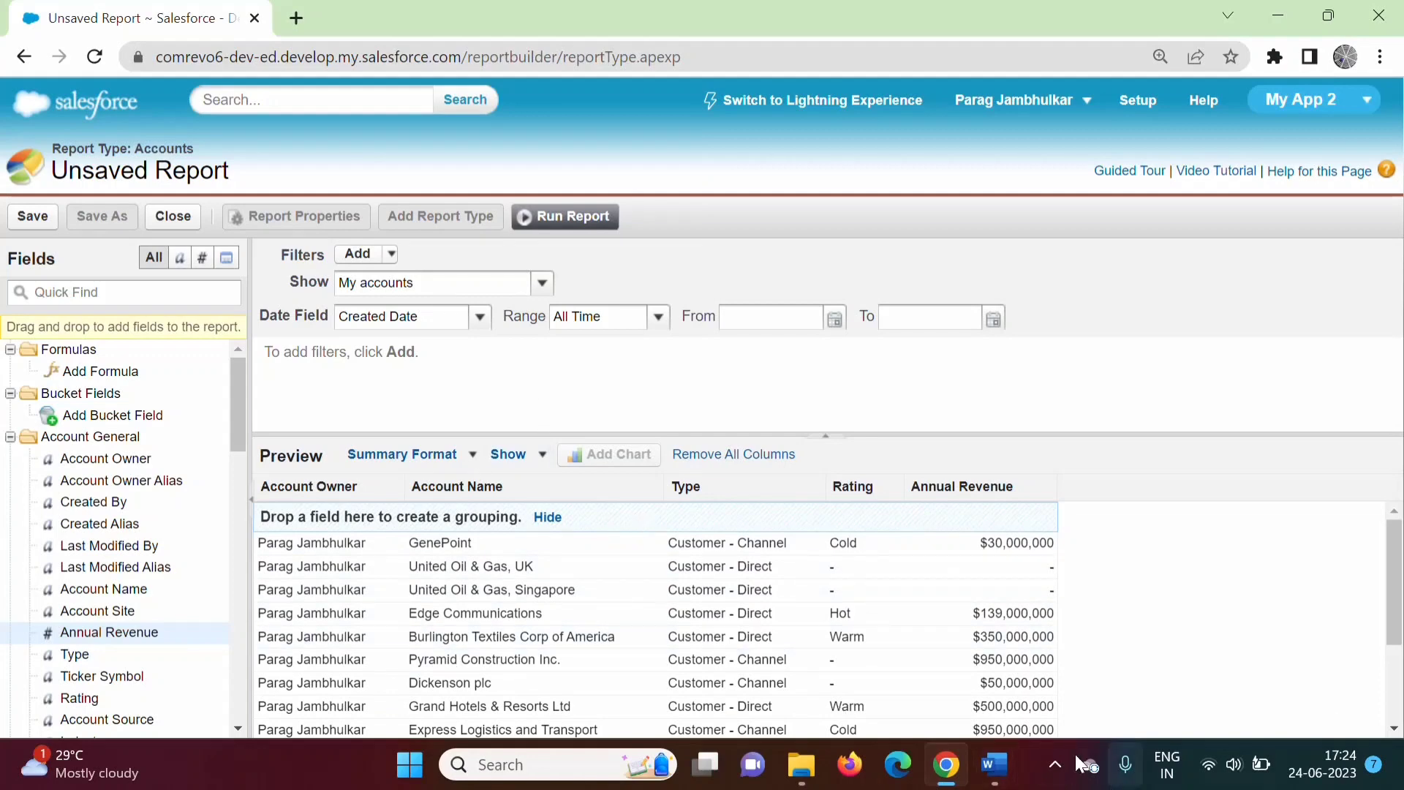
click(995, 767)
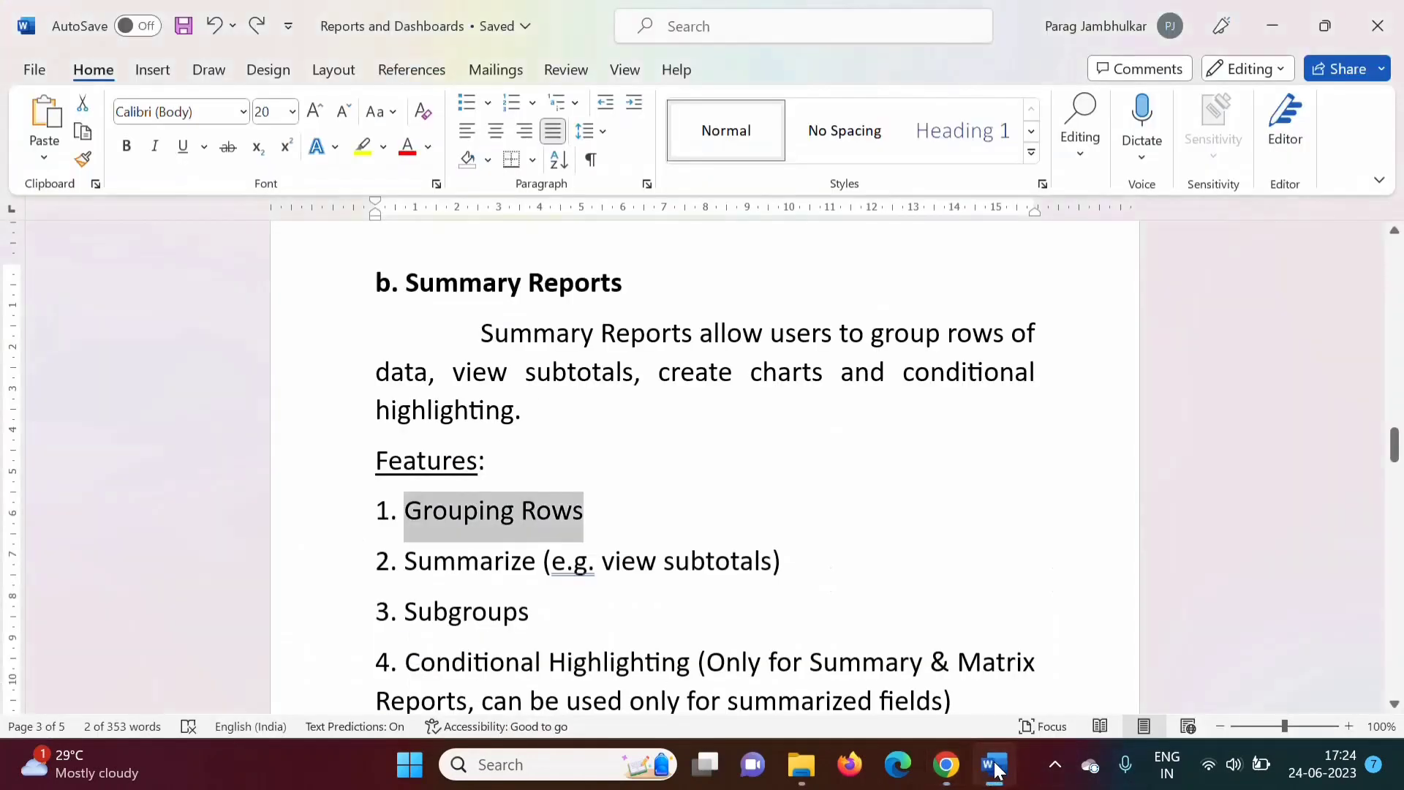
Highlight the numbered features list and Grouping Rows in the Word notes, then return to Salesforce.
click(592, 514)
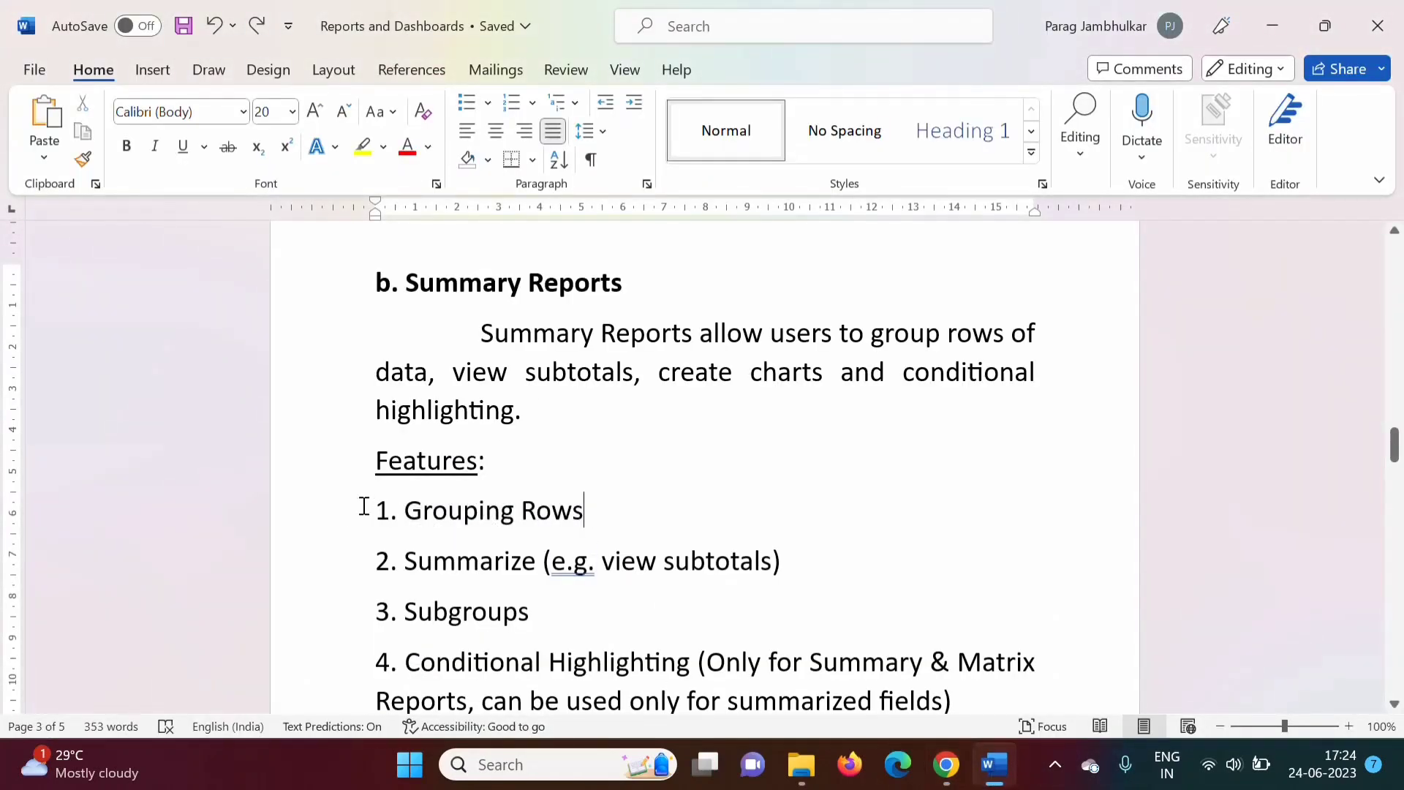
drag(376, 511, 563, 563)
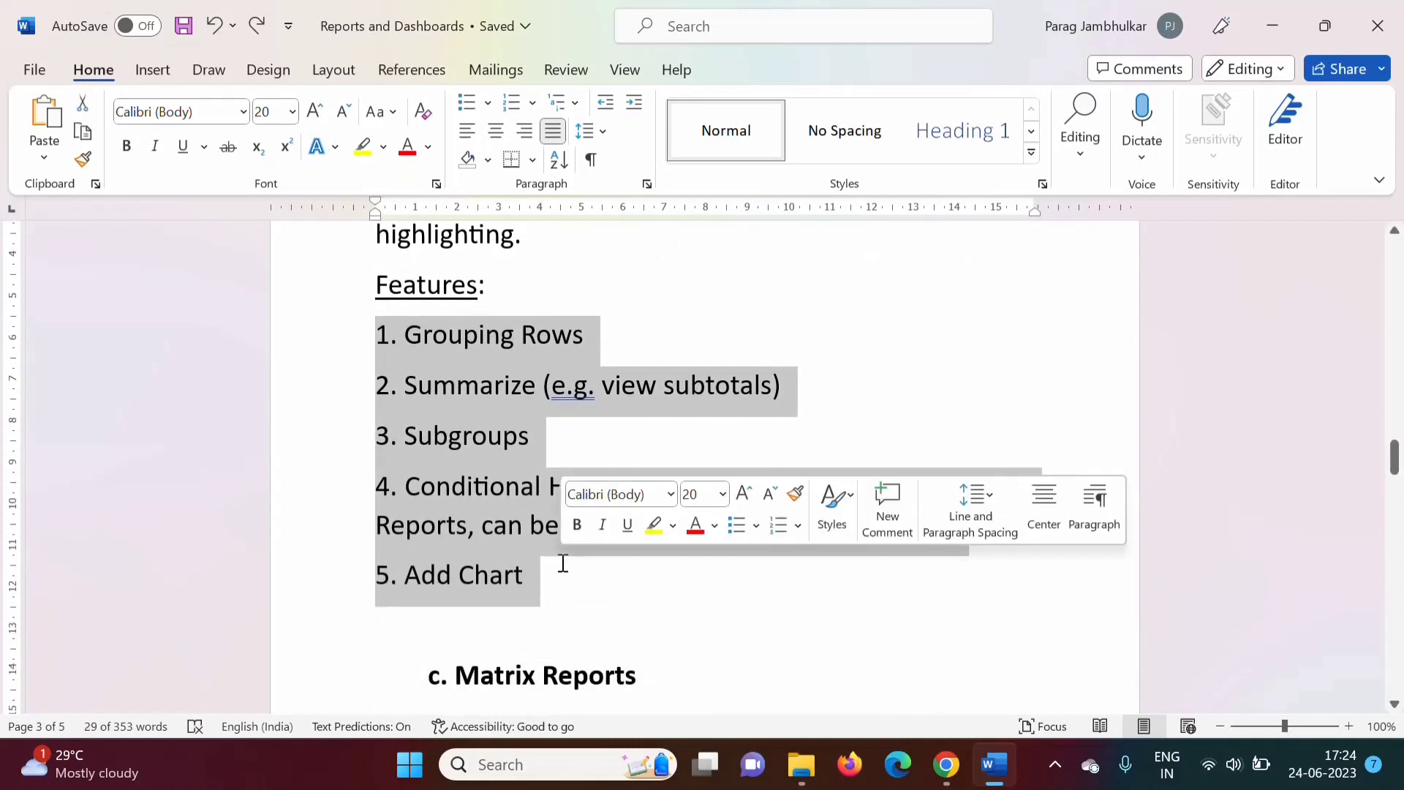
click(404, 335)
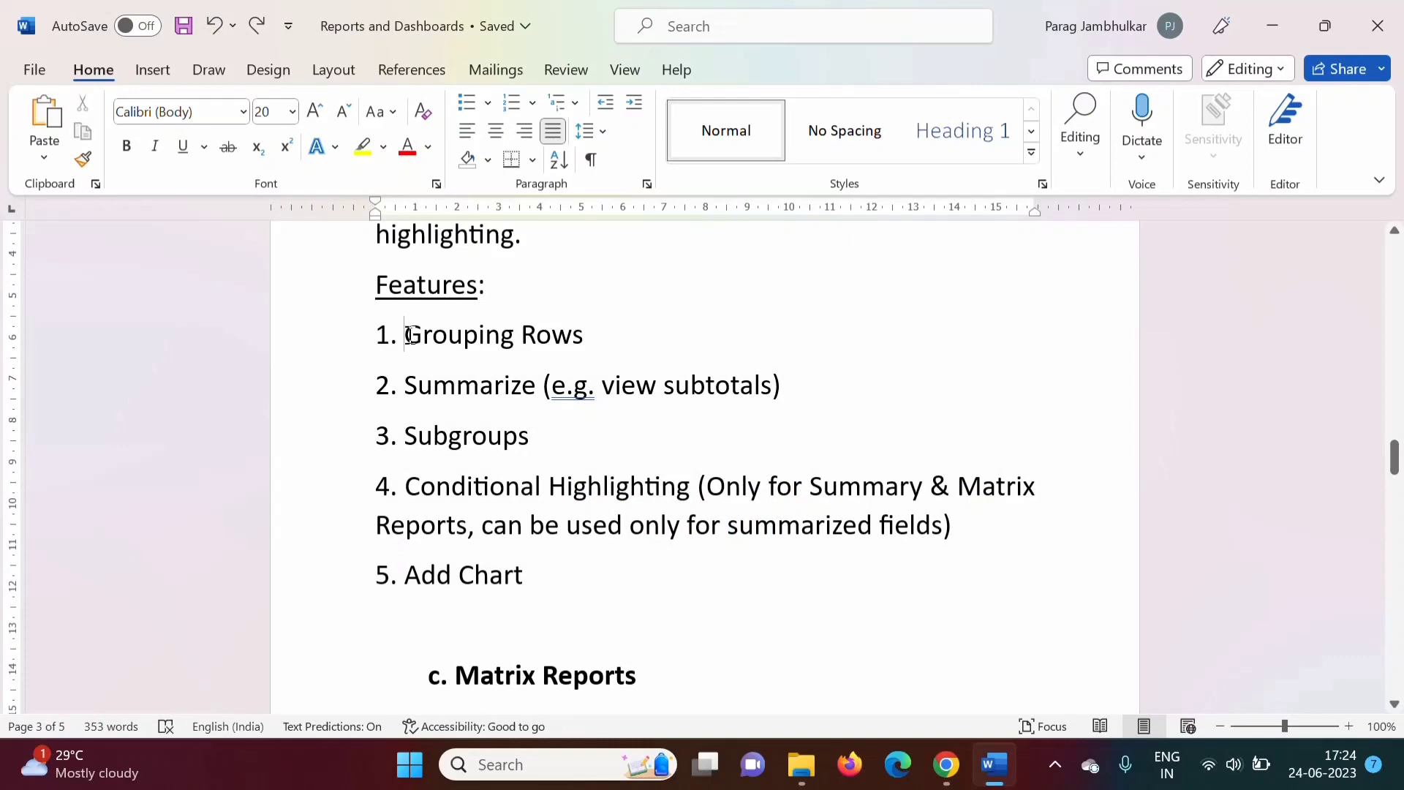
drag(404, 335, 585, 330)
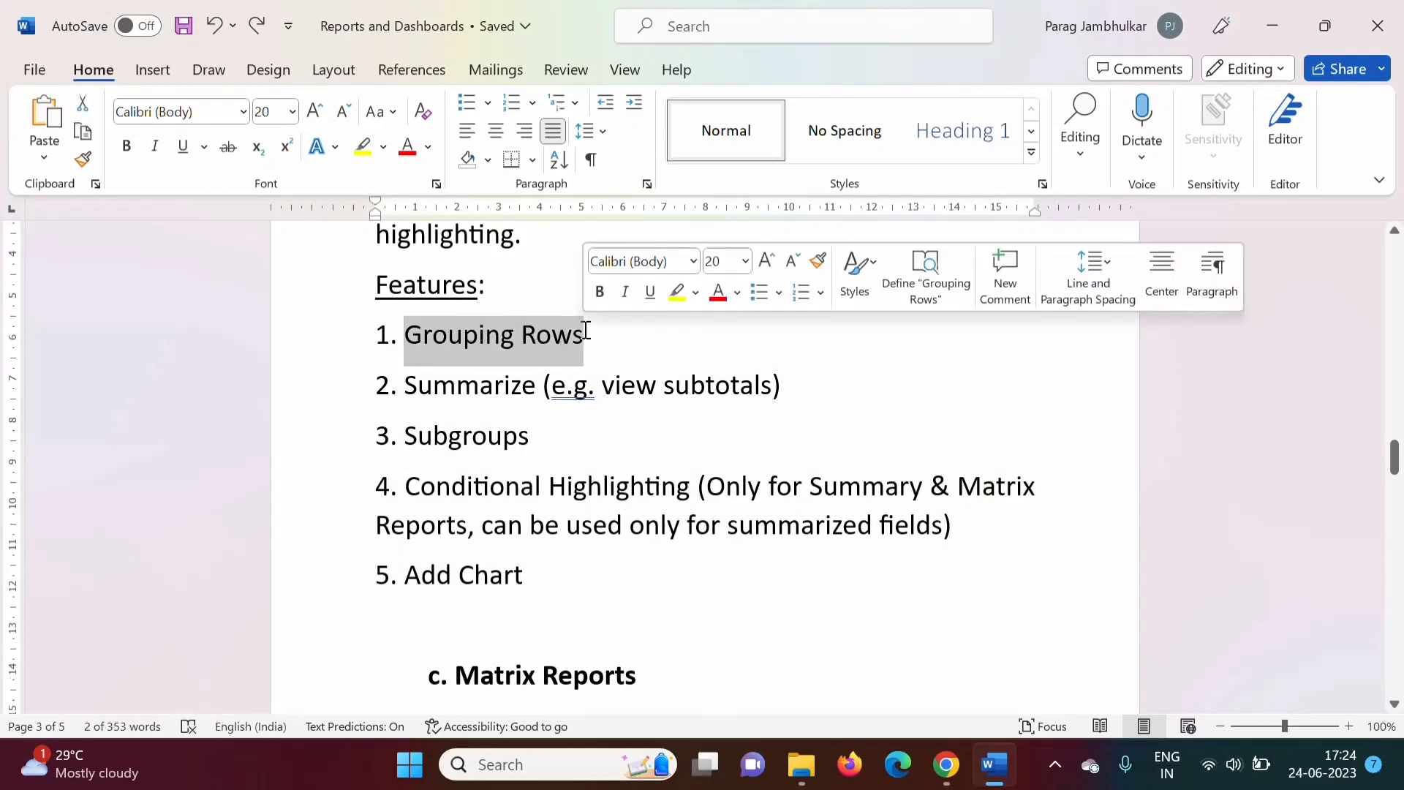
click(946, 765)
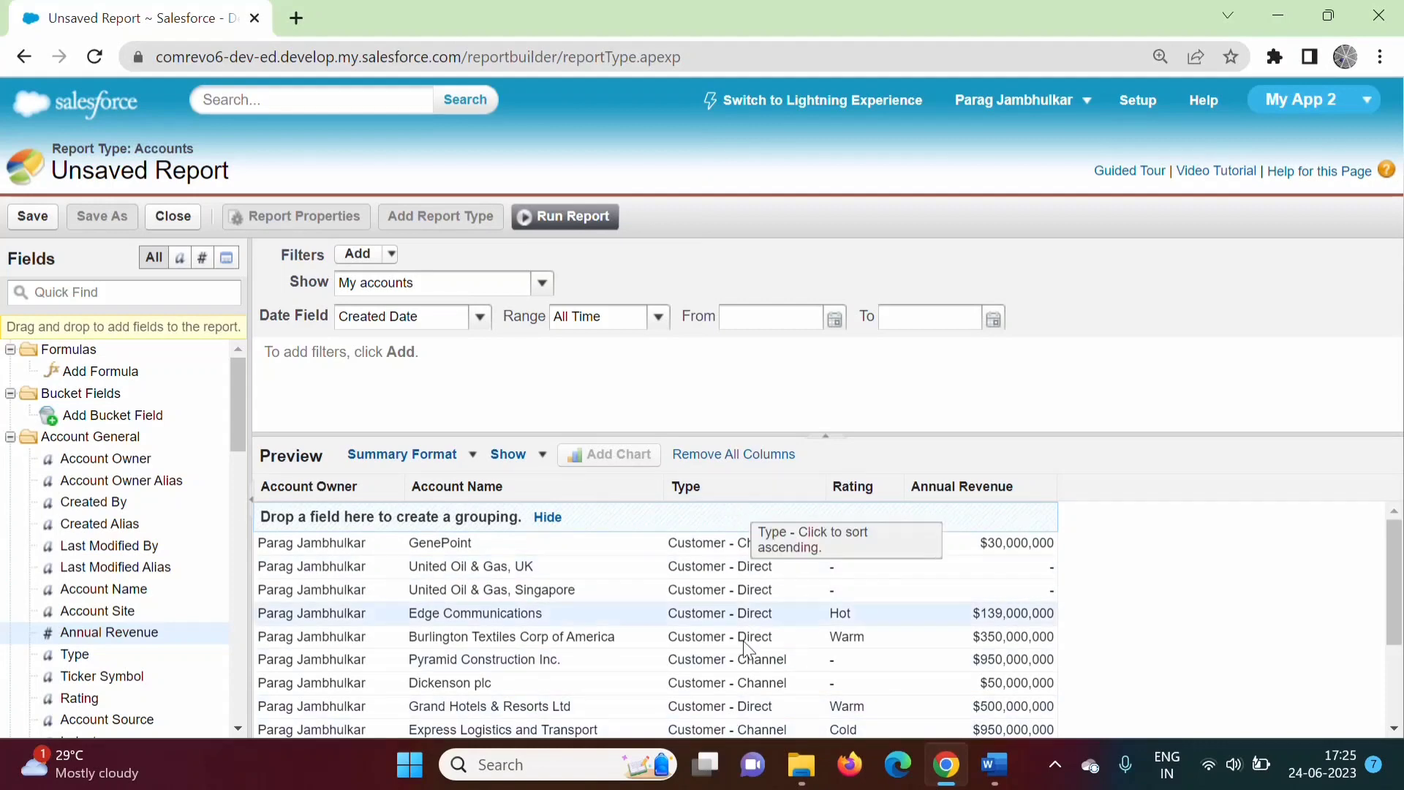
Group the report rows by Type and enlarge the preview area.
click(718, 481)
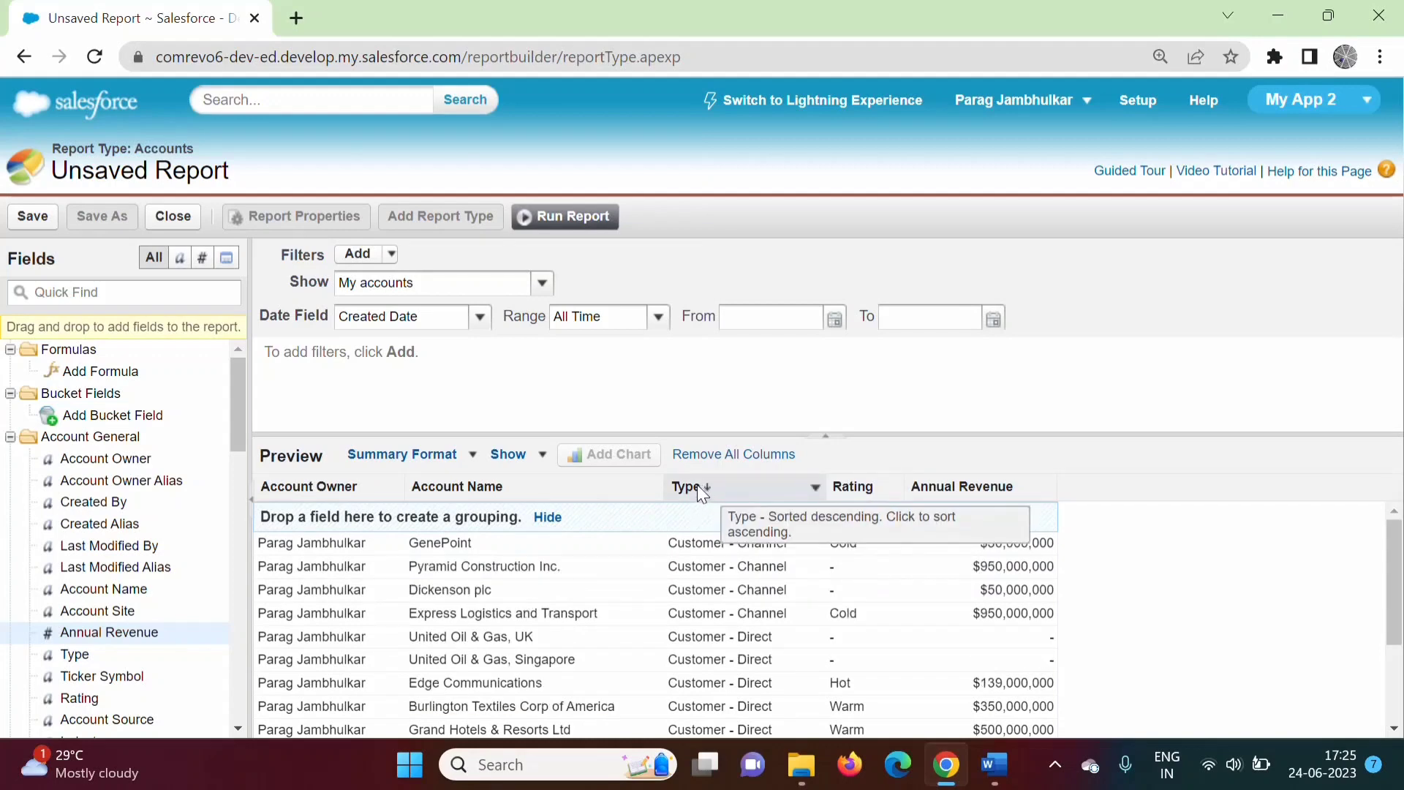
drag(696, 484, 485, 512)
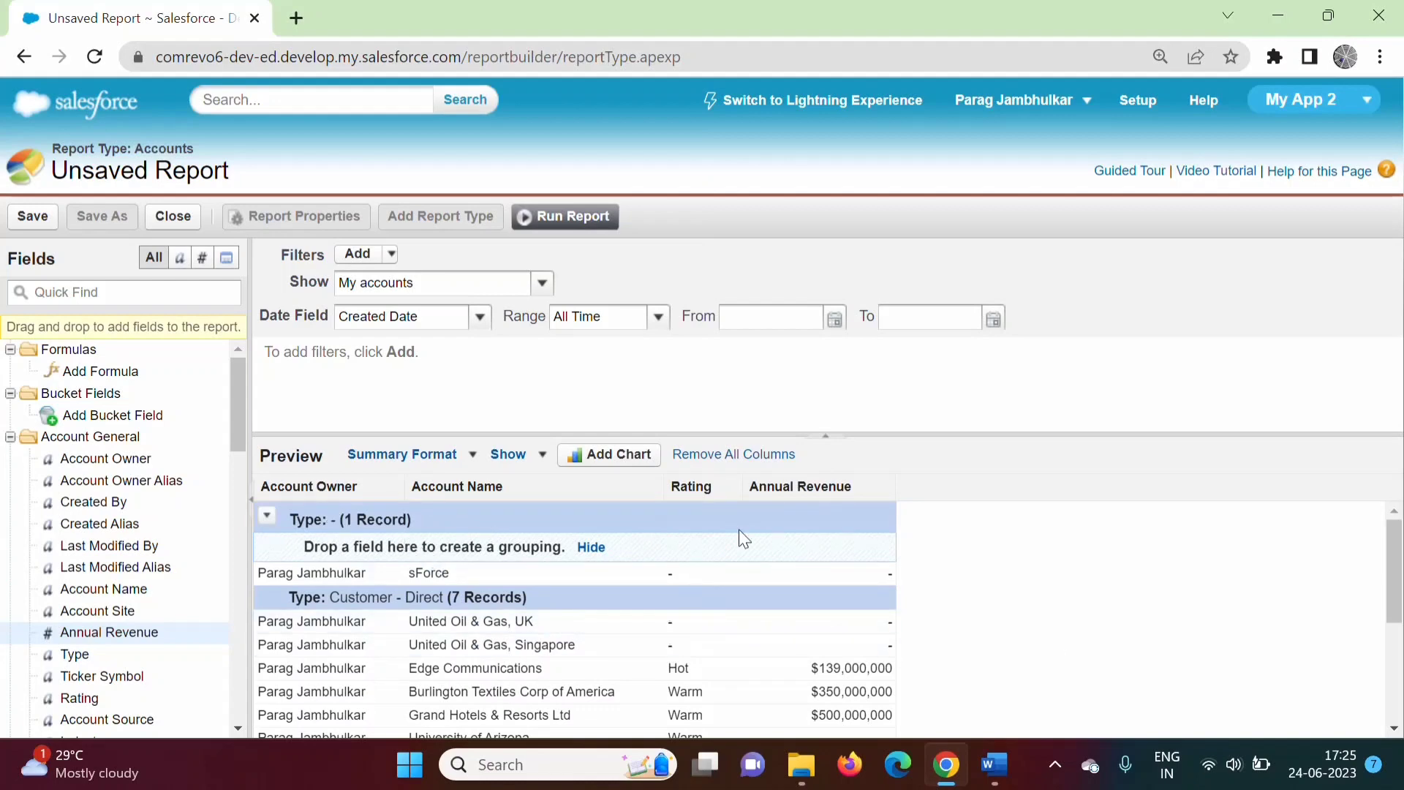
drag(1395, 567, 1400, 517)
drag(714, 434, 718, 389)
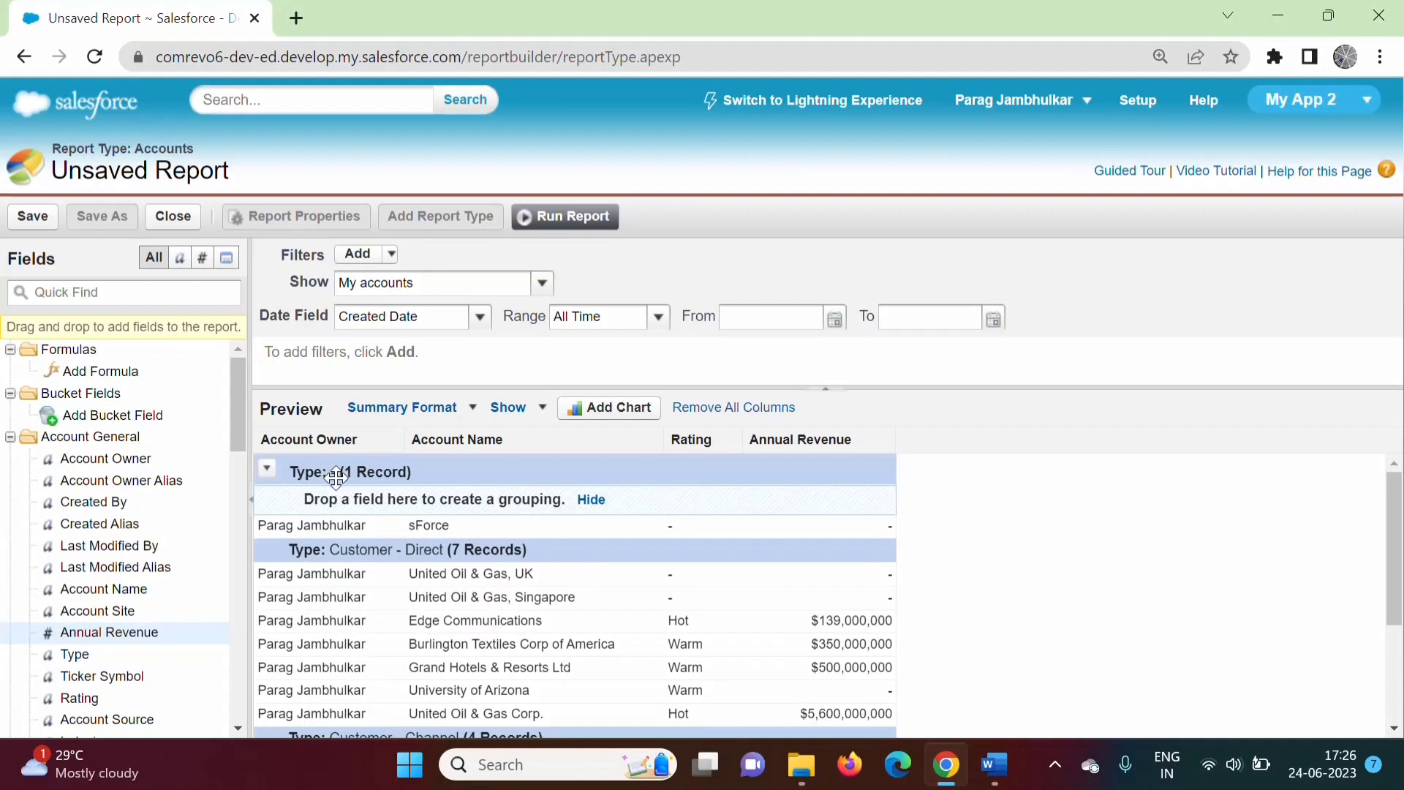
Scroll through the Type-grouped preview totaling 12 records, then bring up the Word notes.
scroll(465, 583, down, 1)
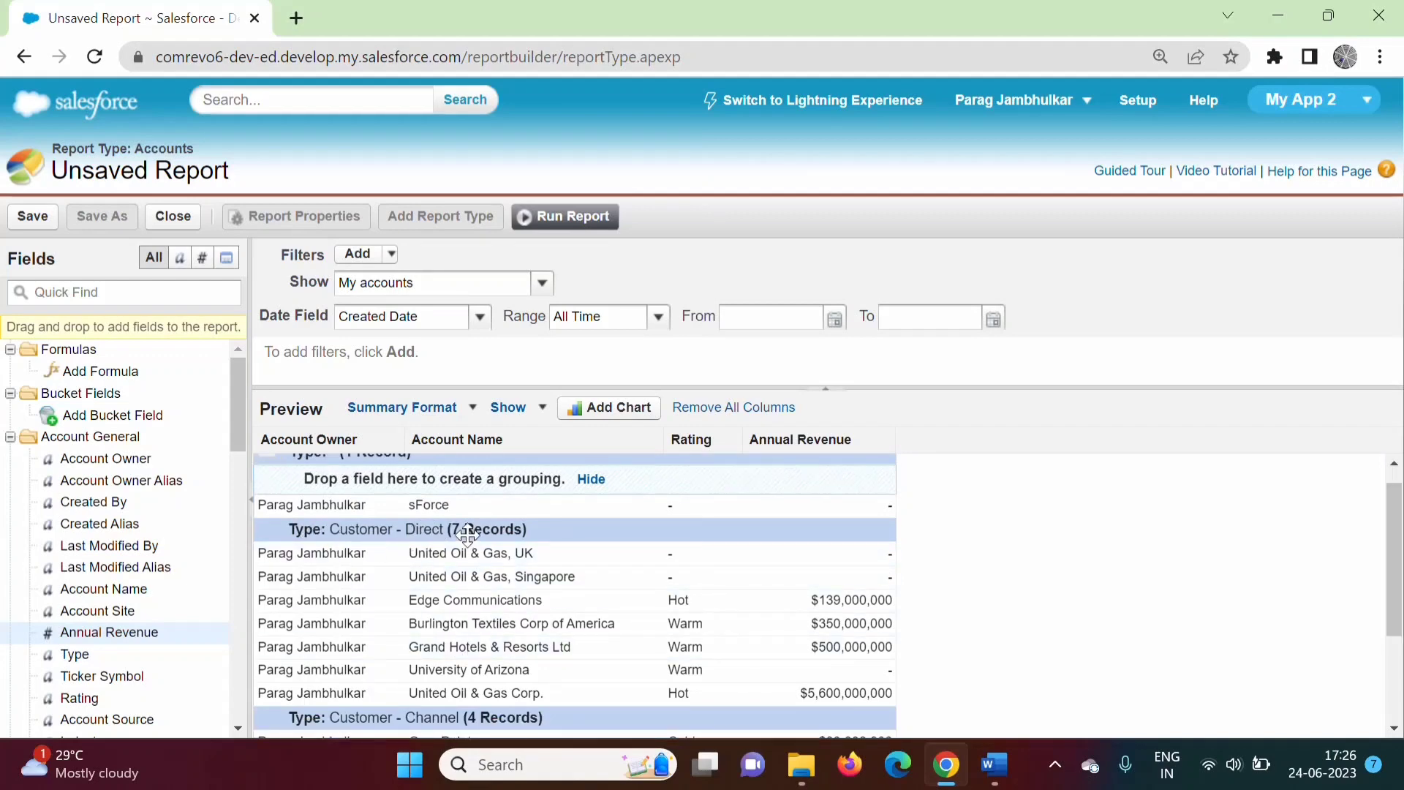
drag(1397, 622, 1399, 706)
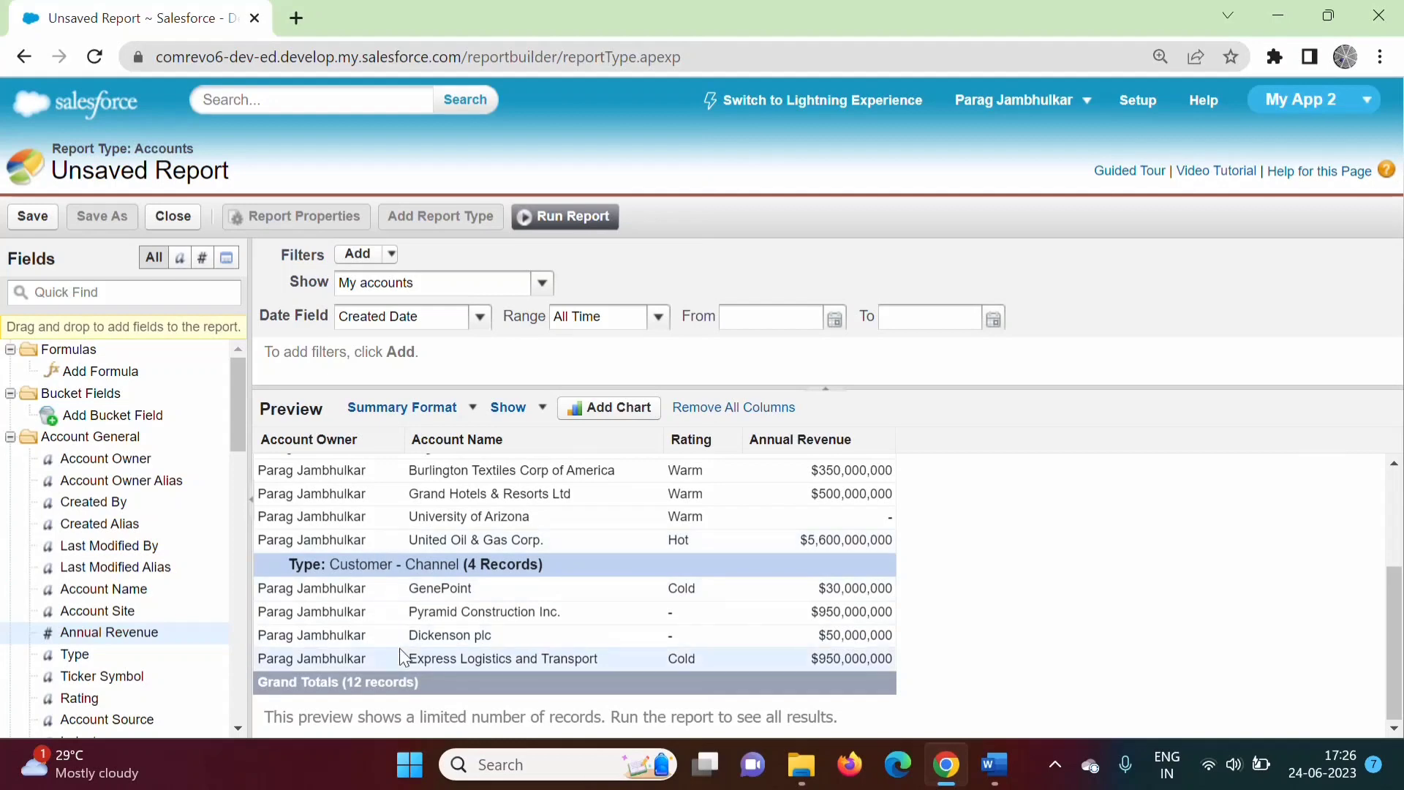
drag(1397, 671, 1402, 573)
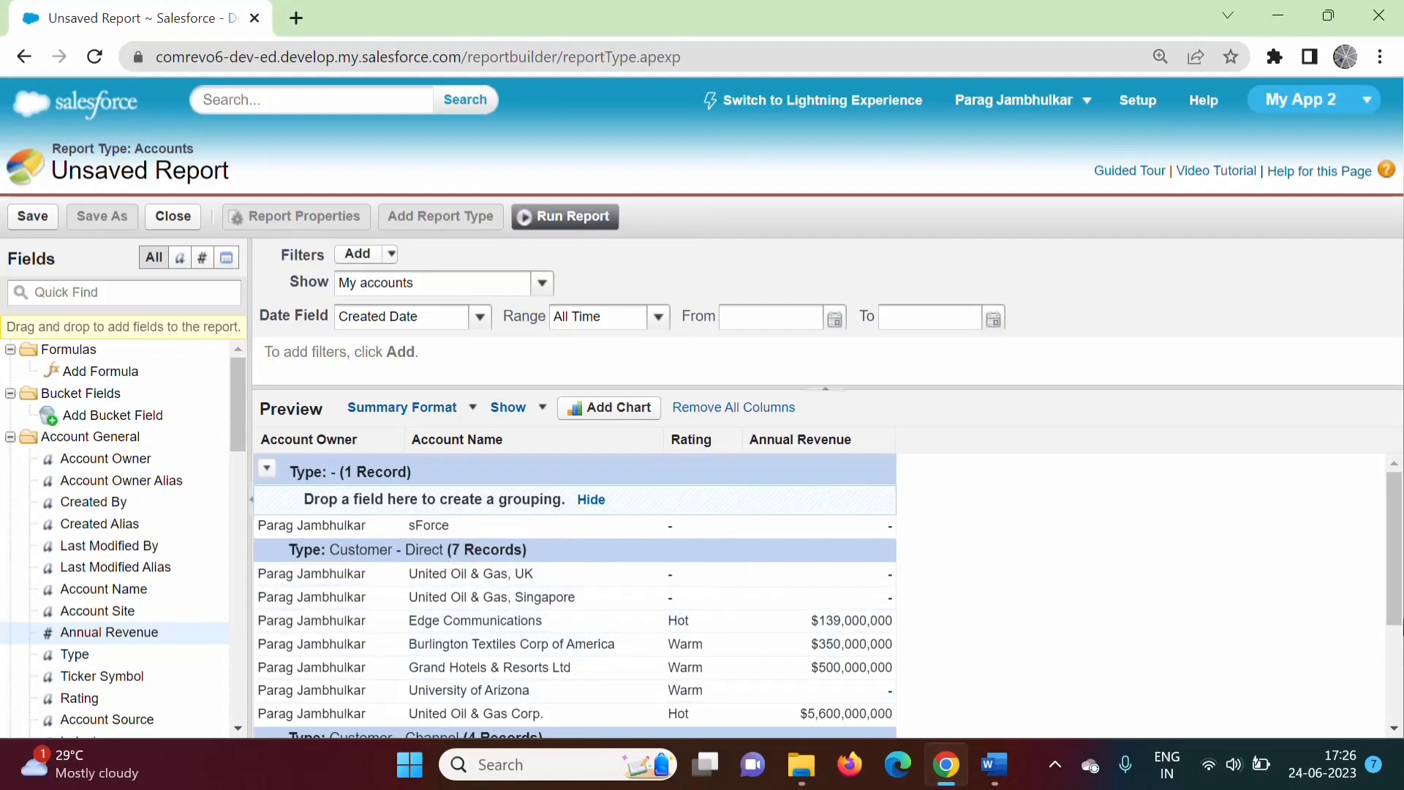
drag(1397, 600, 1399, 695)
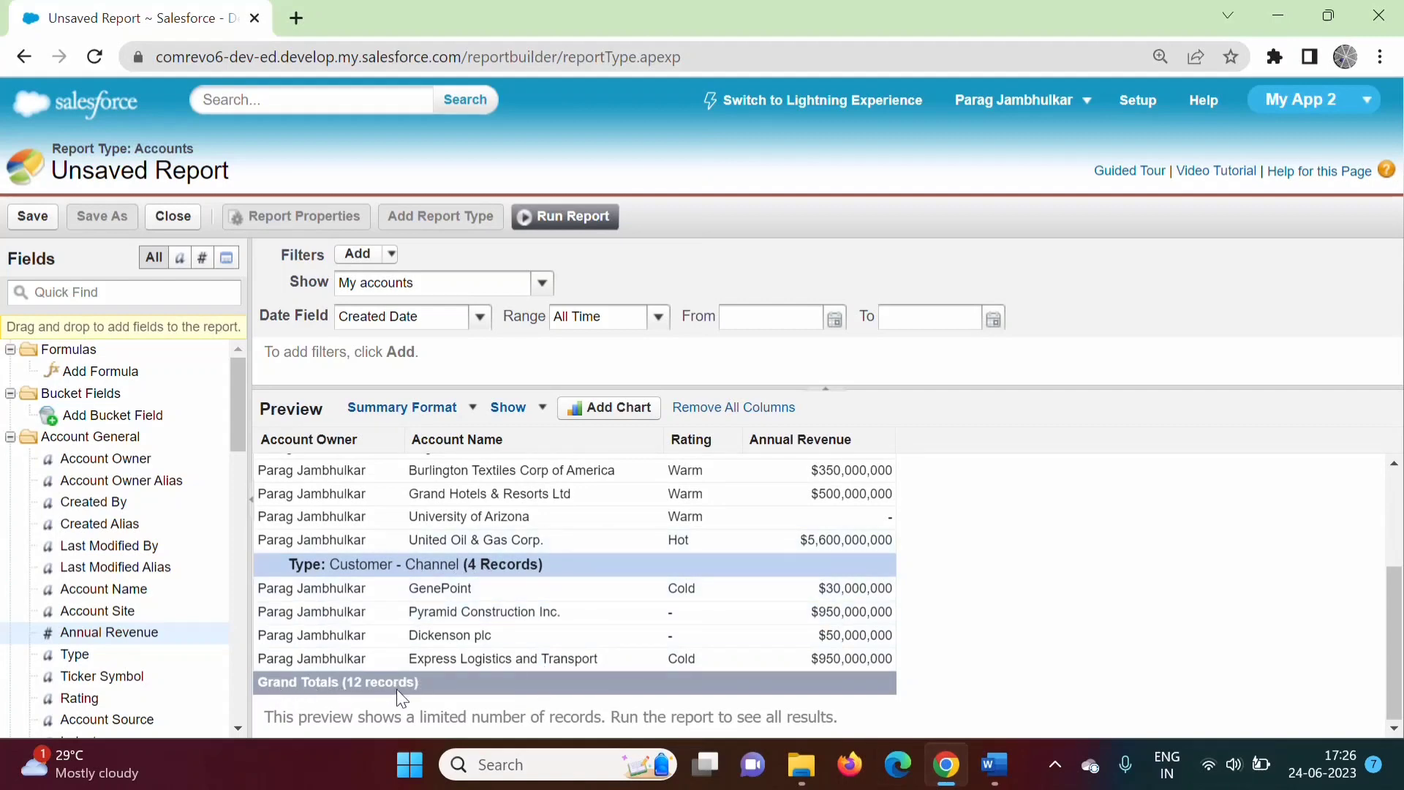
scroll(396, 689, up, 3)
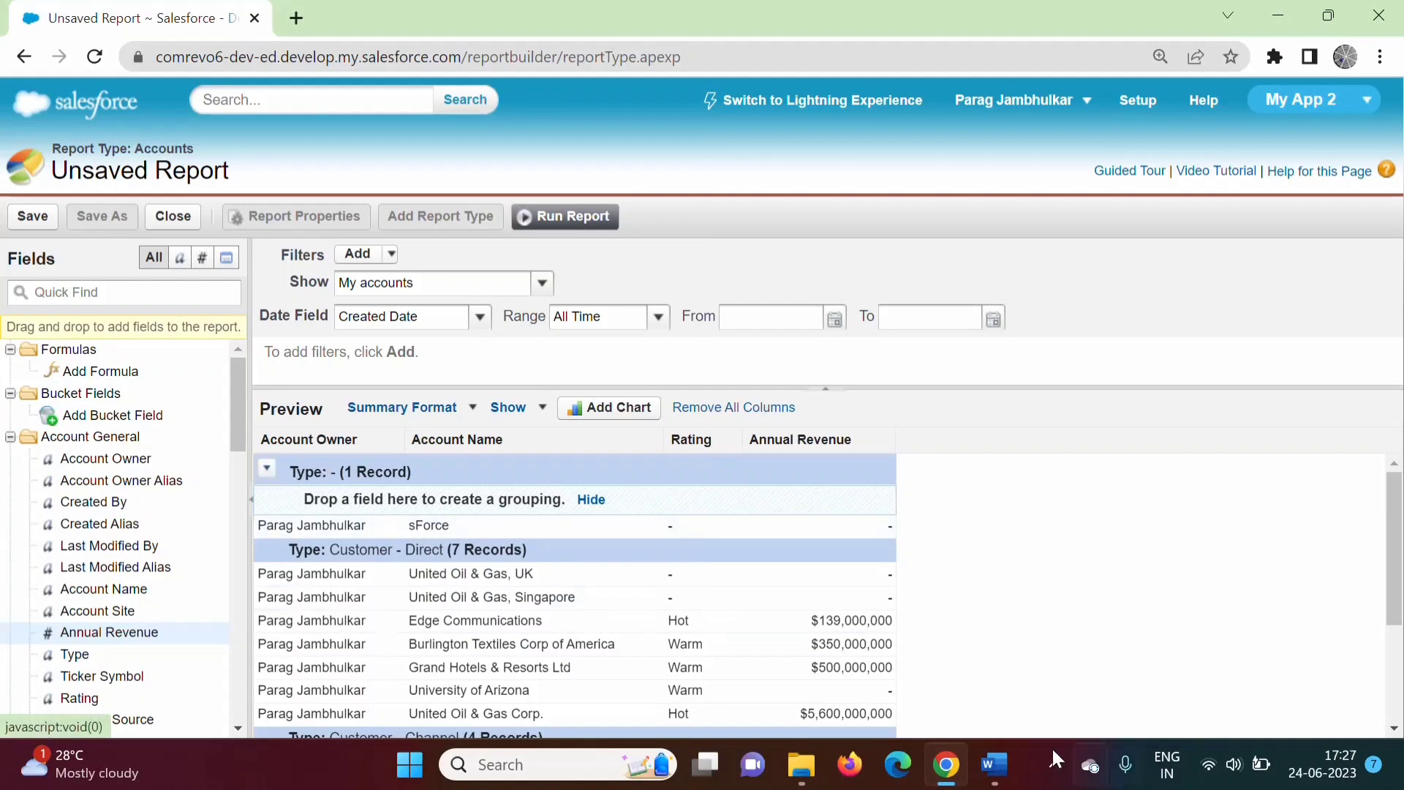
click(1013, 764)
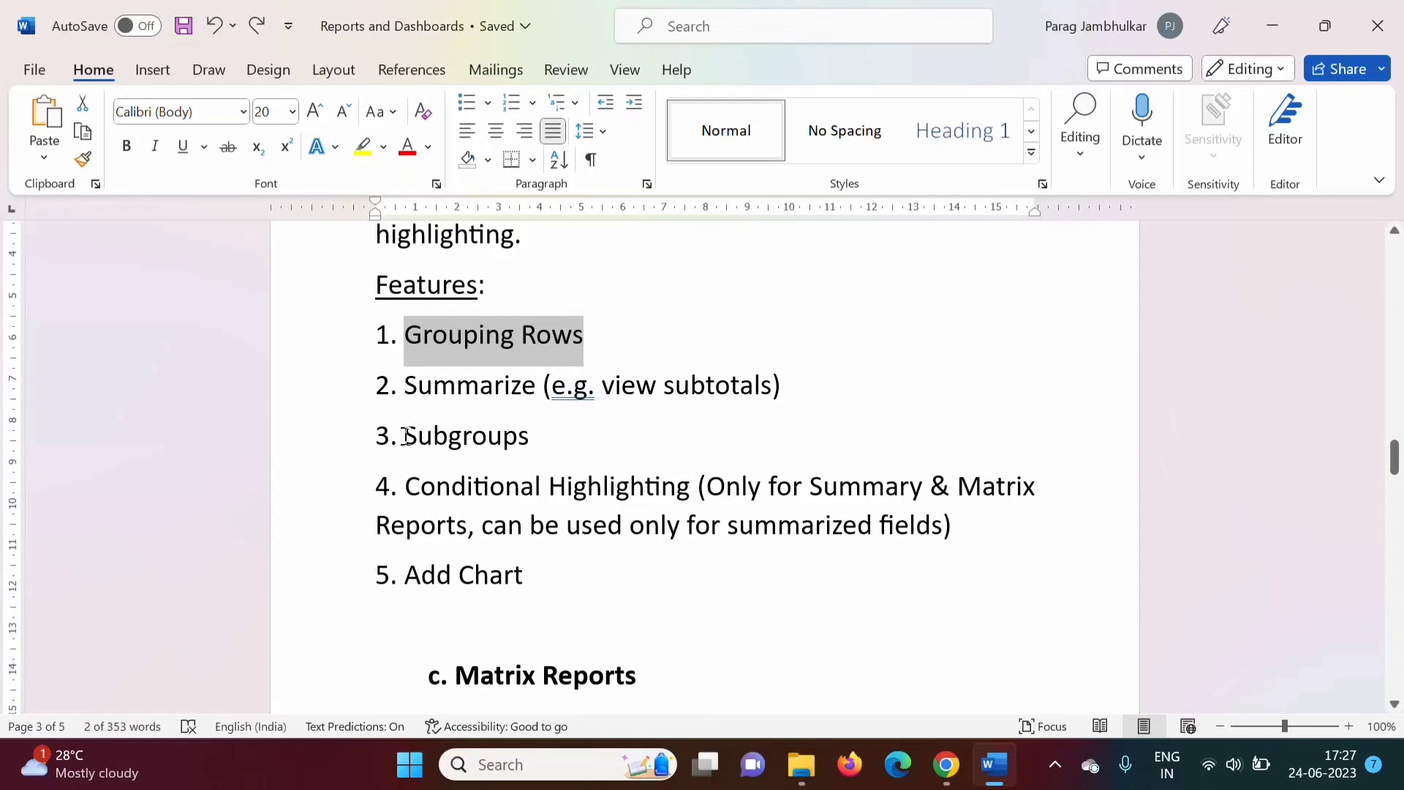
Highlight 'Subgroups' in the Word features list and go back to the Salesforce report.
drag(407, 436, 529, 439)
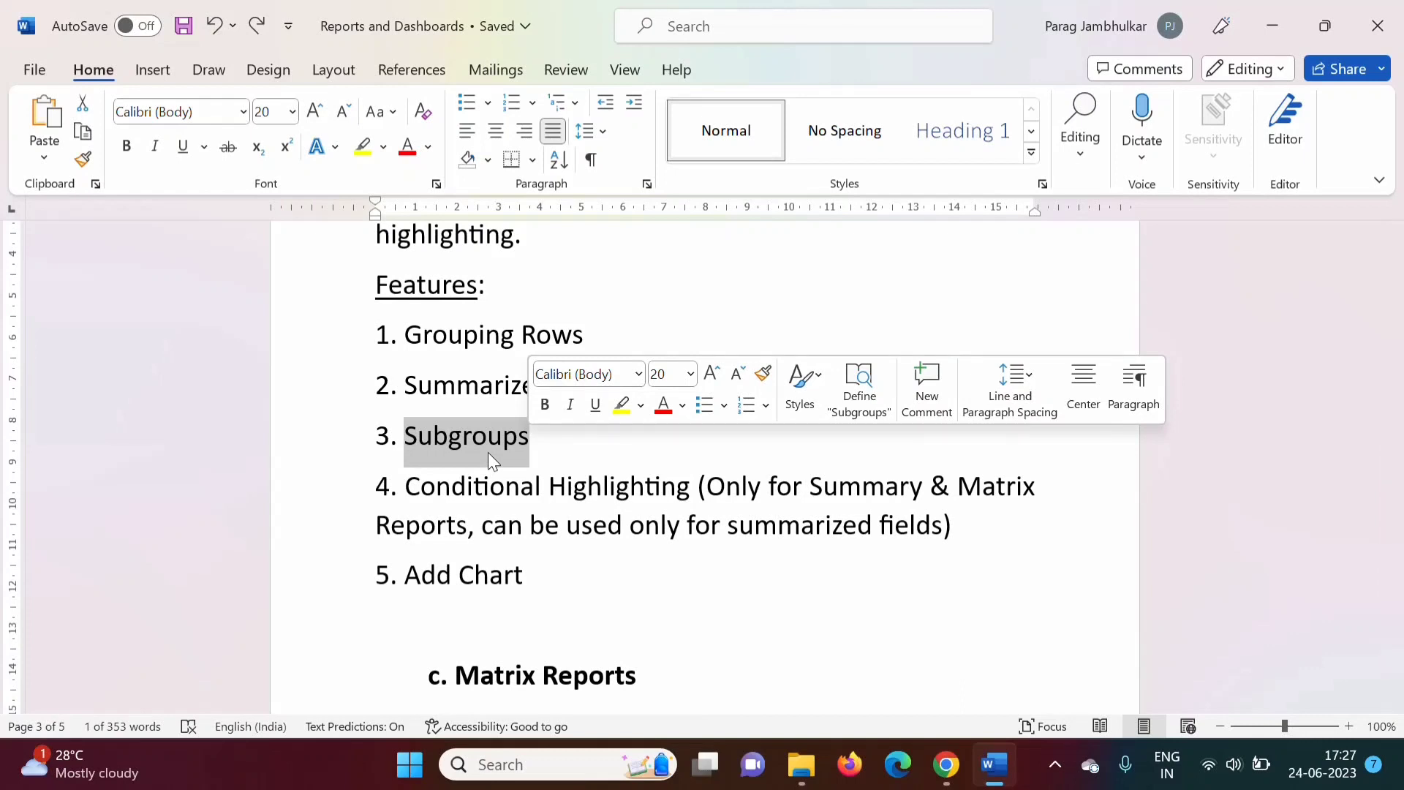
click(946, 764)
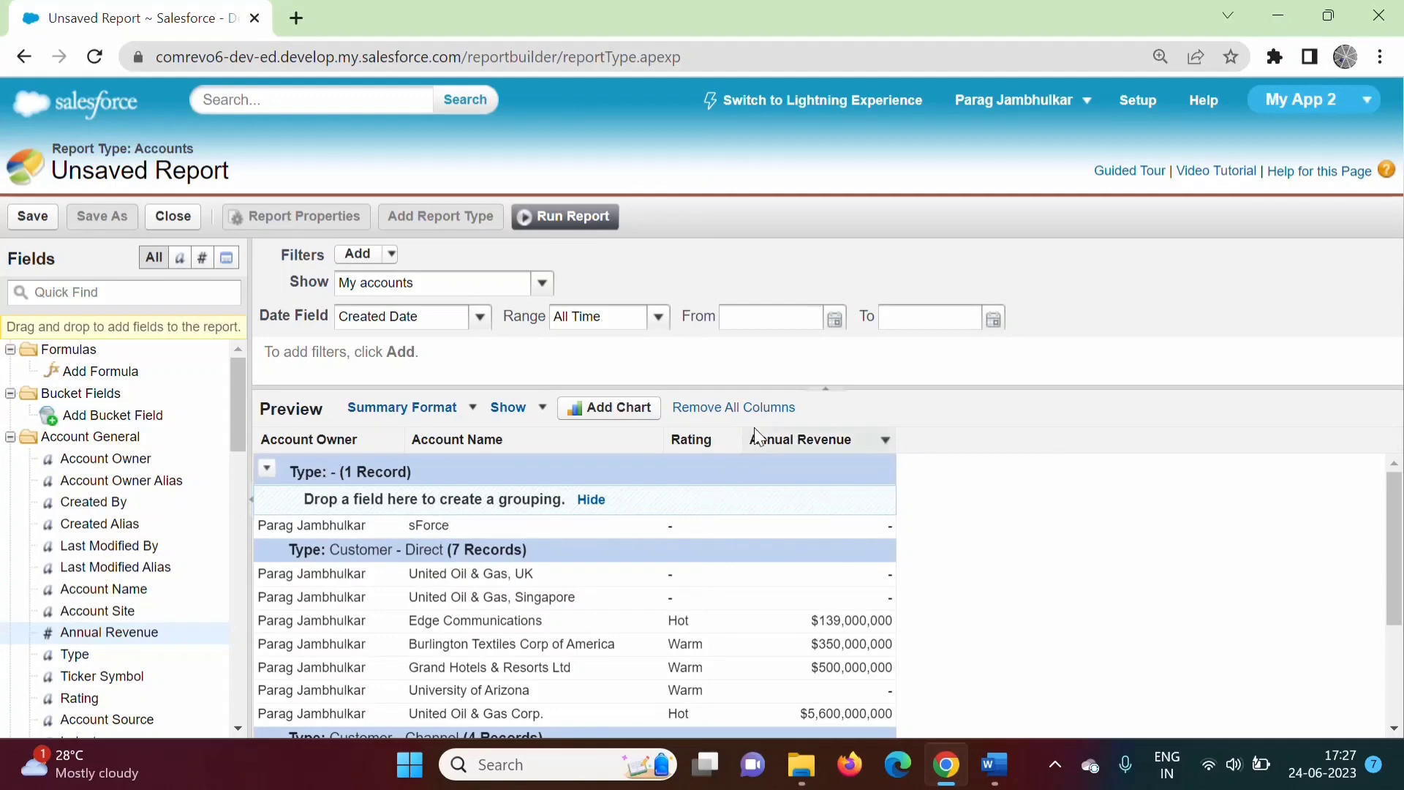
Add Rating as a subgroup under each Type and scroll to the 12-record Grand Totals.
scroll(1396, 567, down, 1)
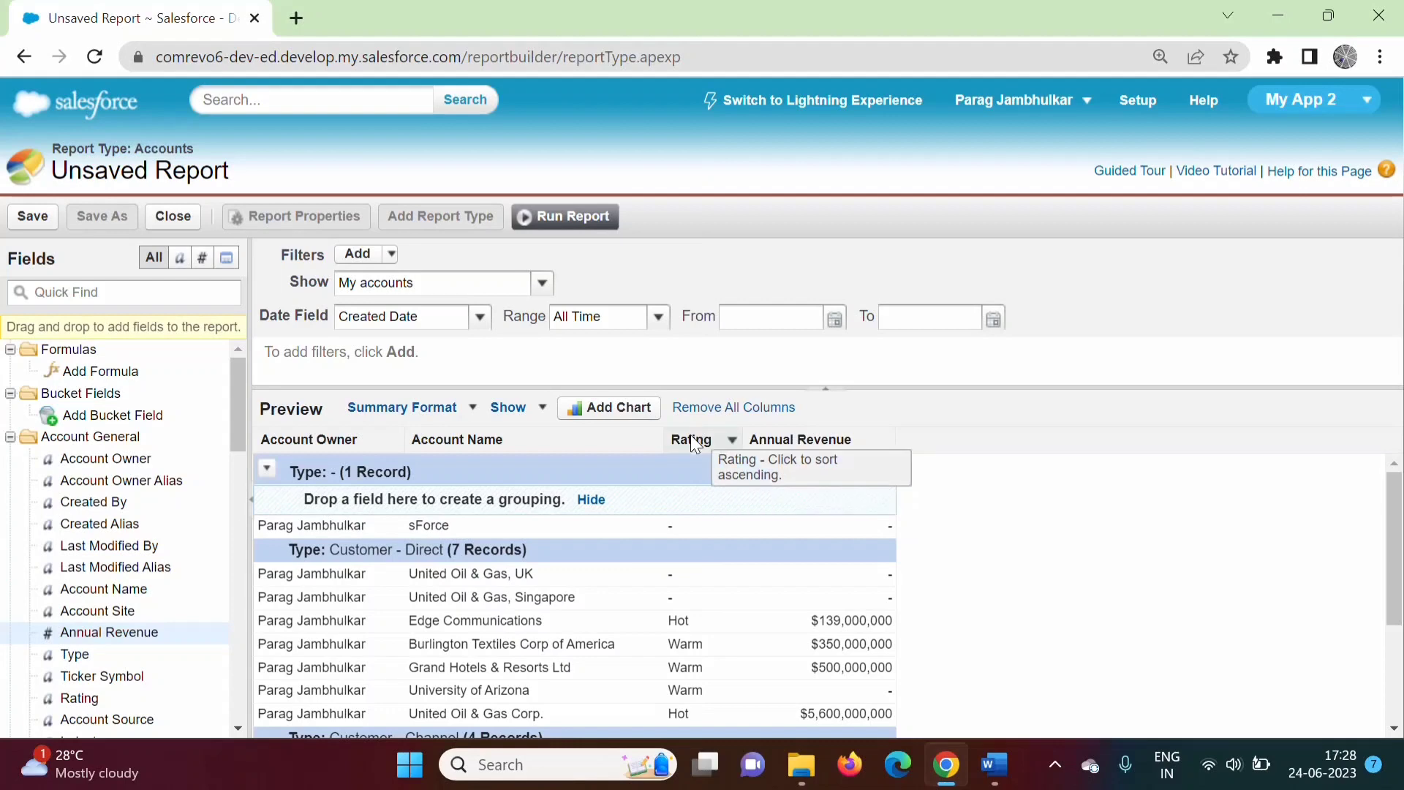
drag(691, 436, 545, 504)
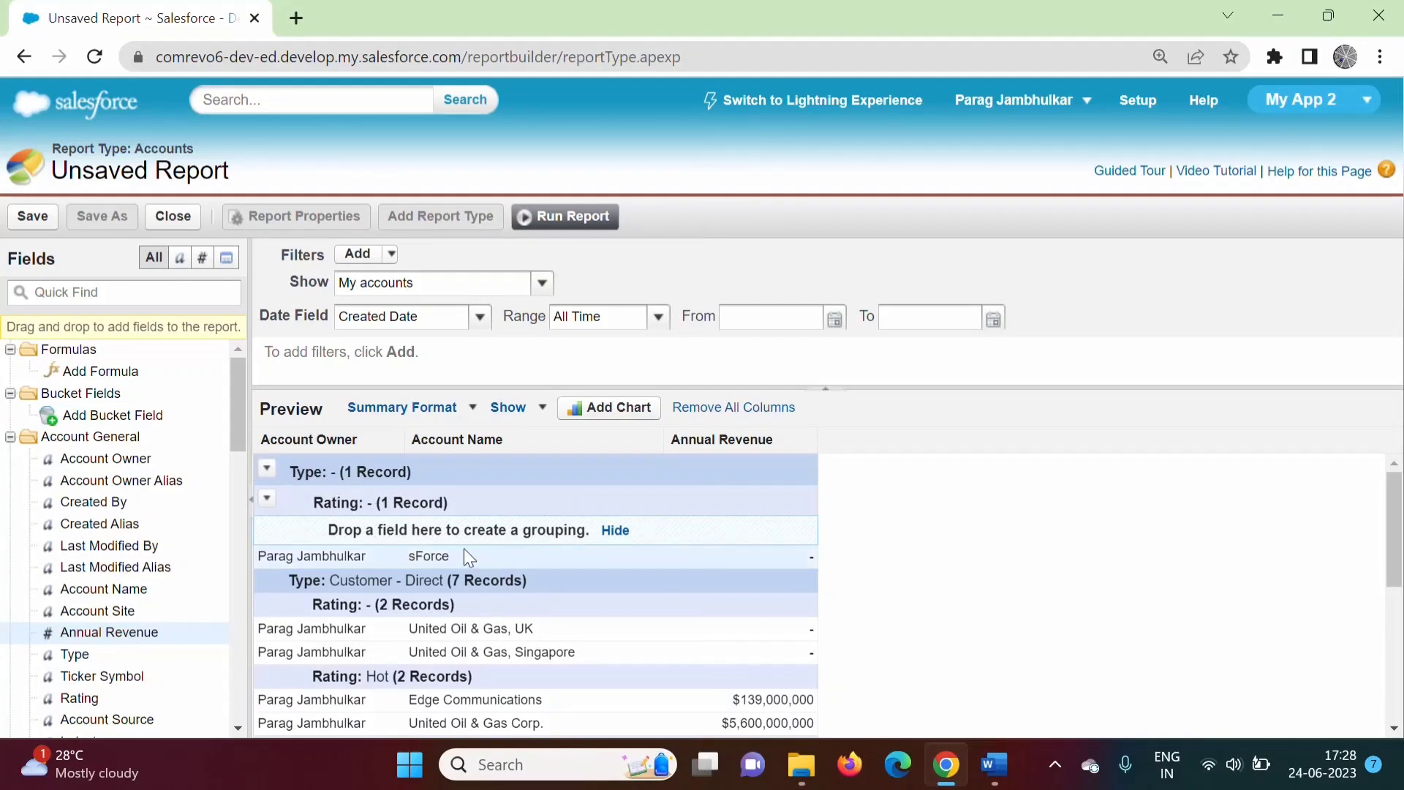
scroll(1397, 537, down, 1)
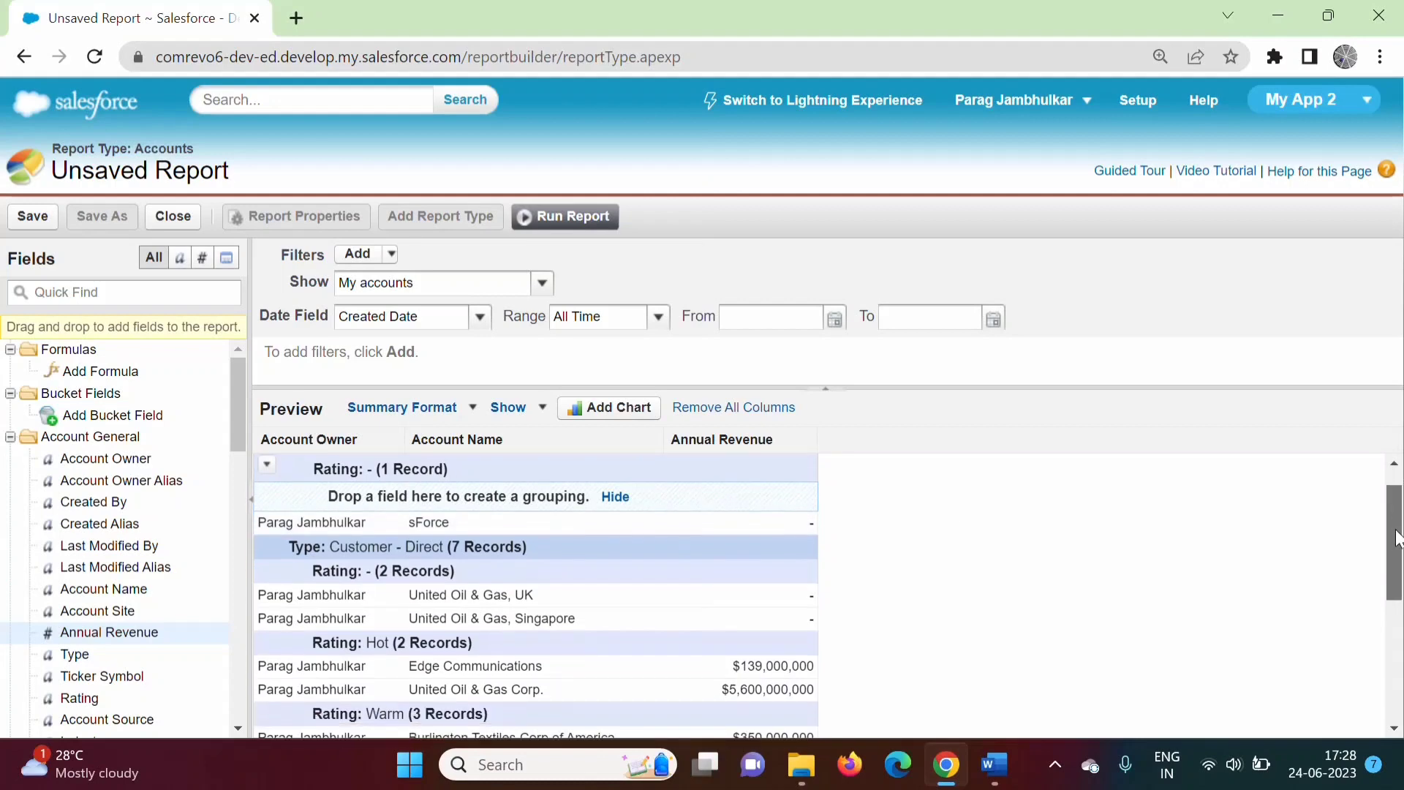
scroll(1397, 537, down, 1)
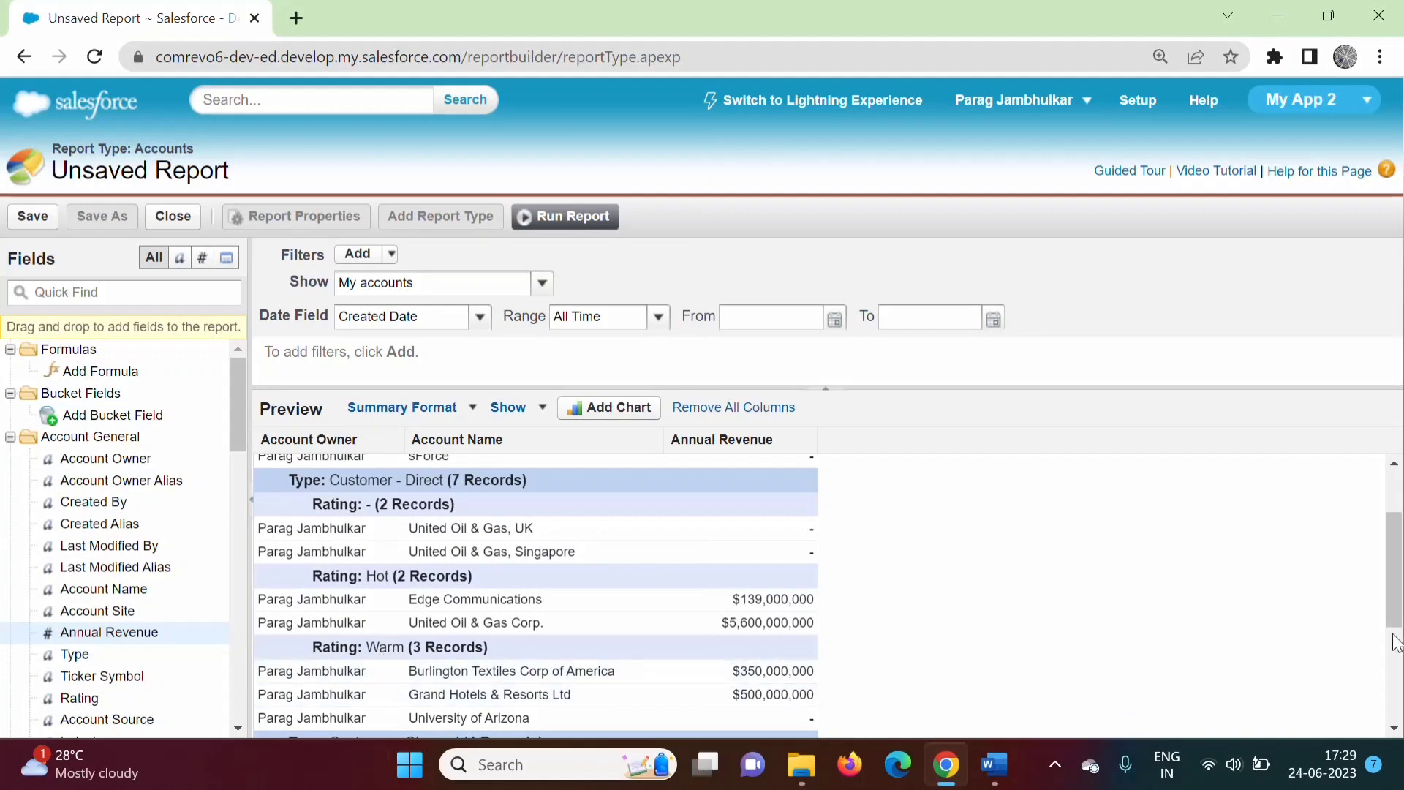
drag(1395, 606, 1398, 710)
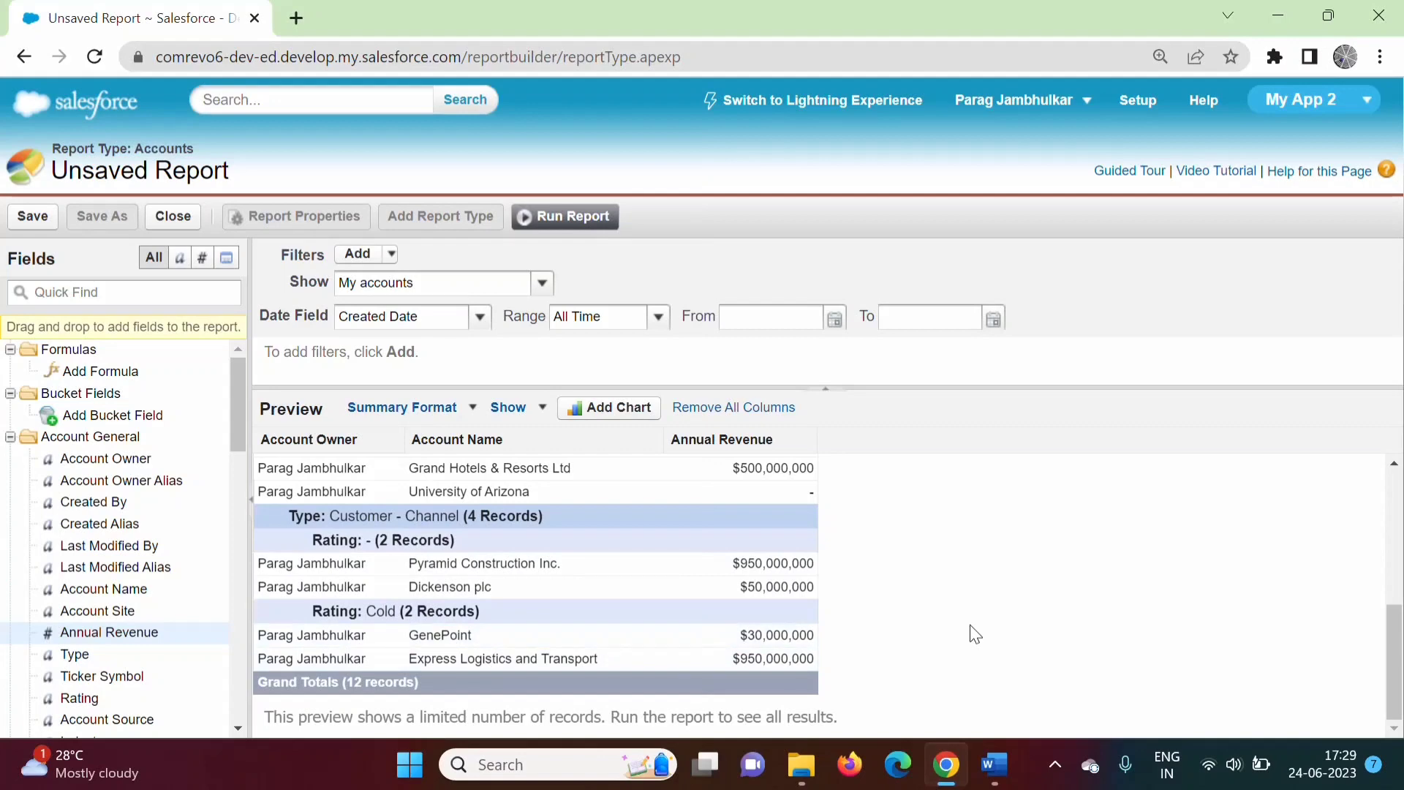
Highlight Grouping Rows, Subgroups, Summarize and subtotals in the Word notes, then return to Salesforce.
click(994, 764)
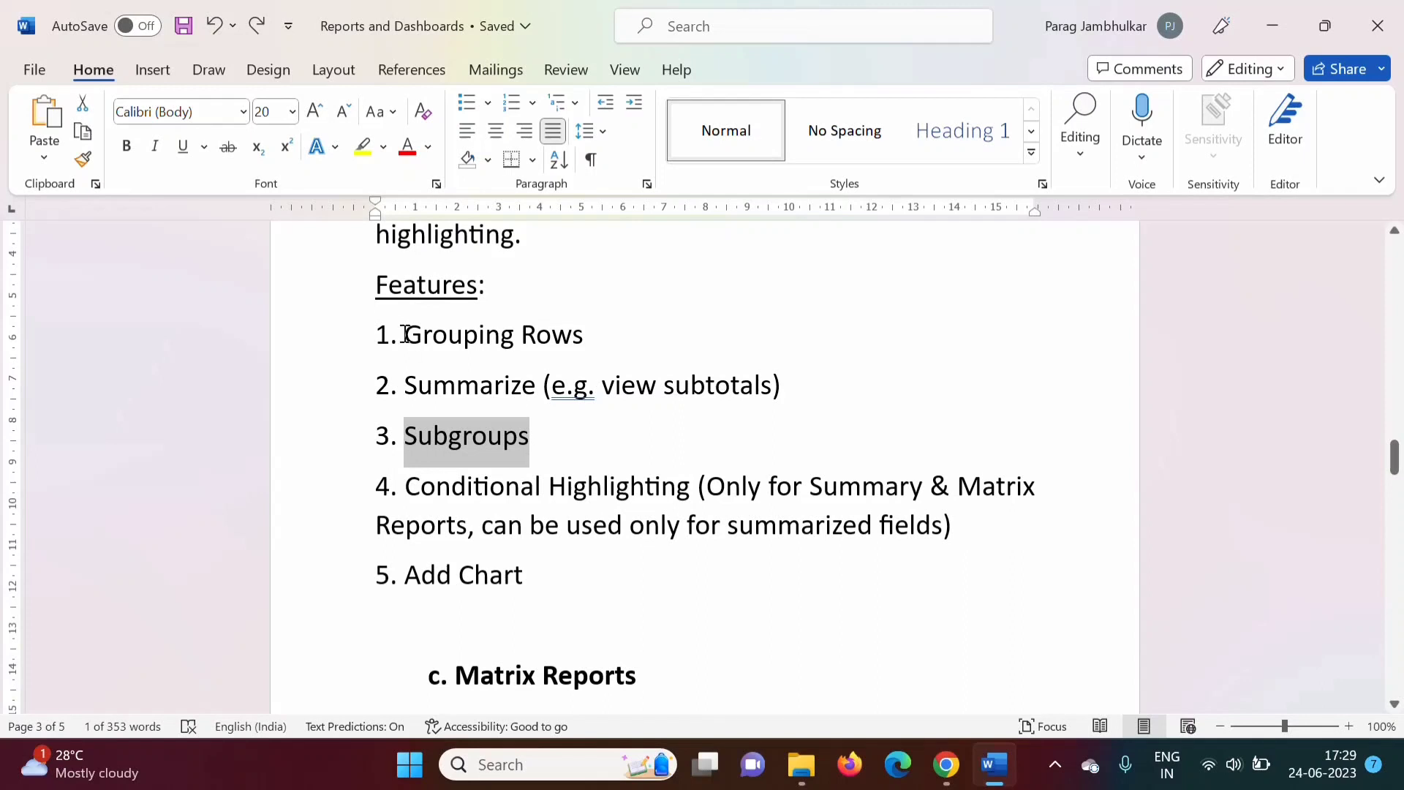
drag(408, 335, 612, 334)
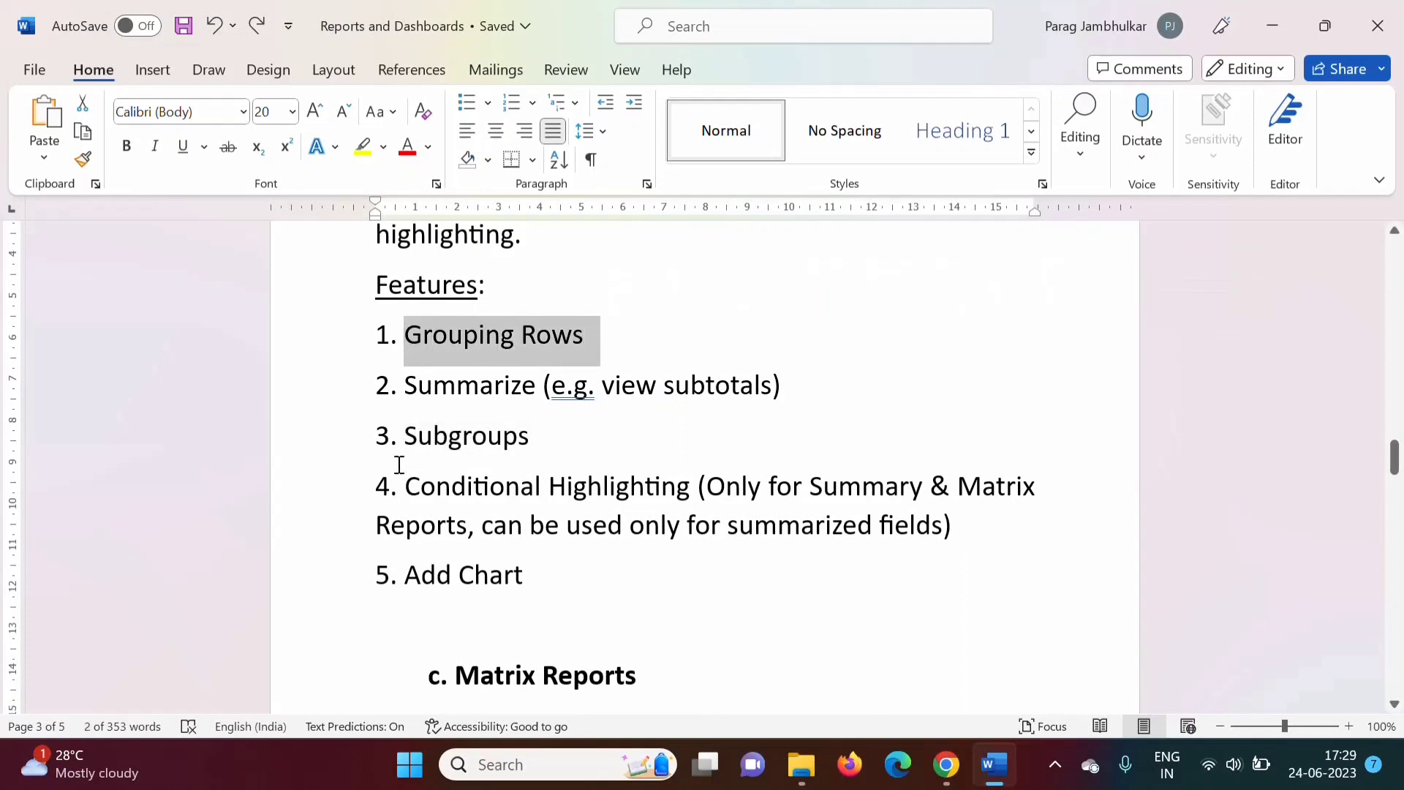
drag(408, 439, 538, 441)
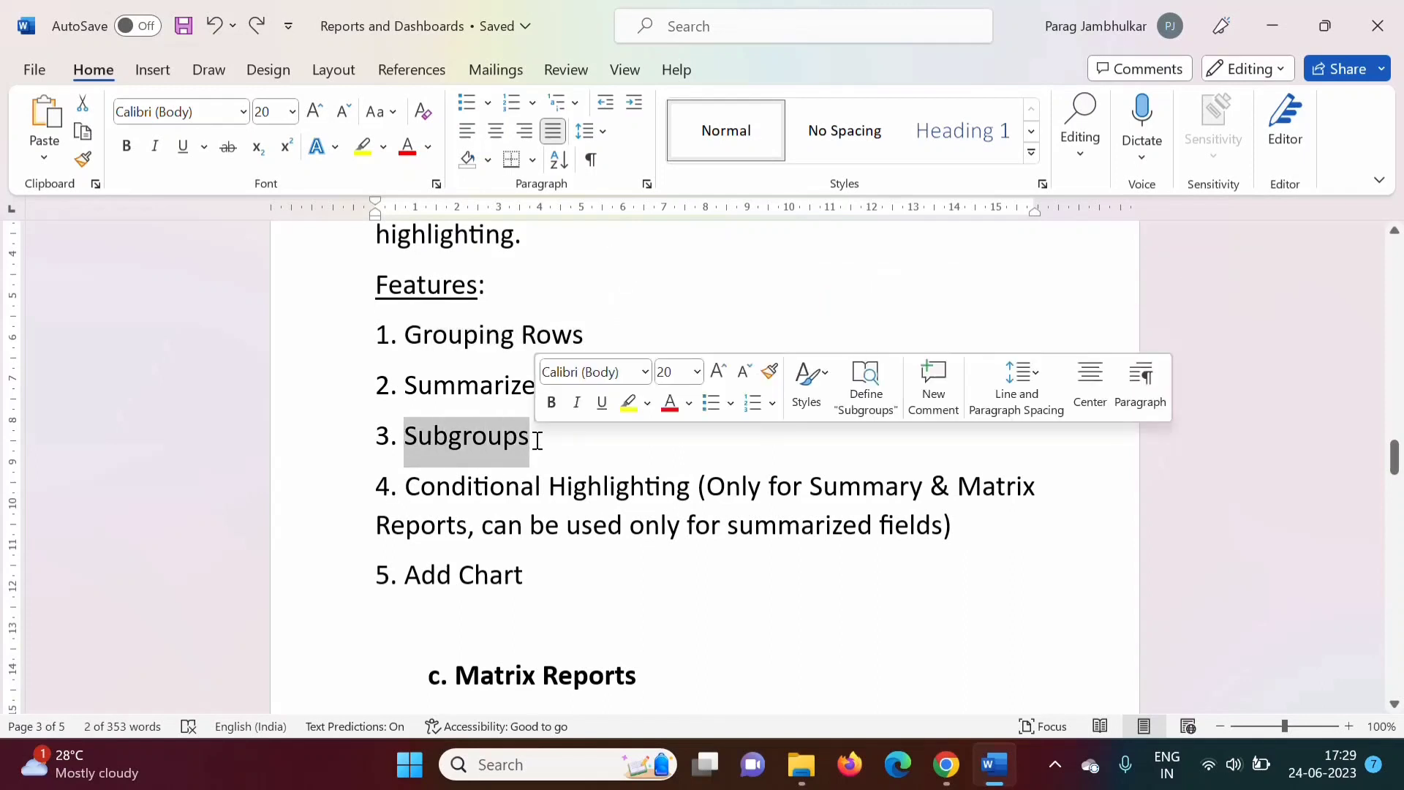
click(541, 442)
drag(407, 386, 538, 398)
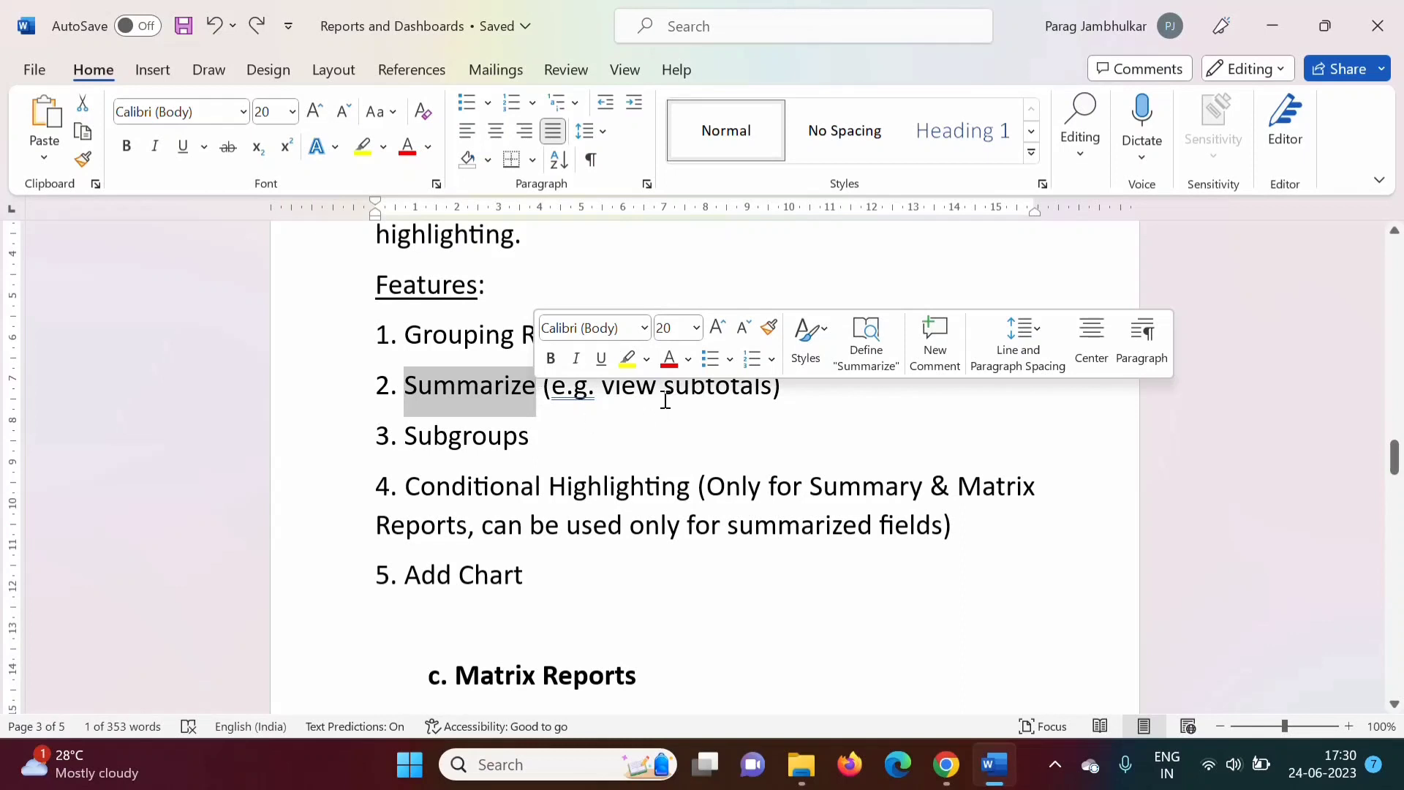
drag(663, 393, 776, 393)
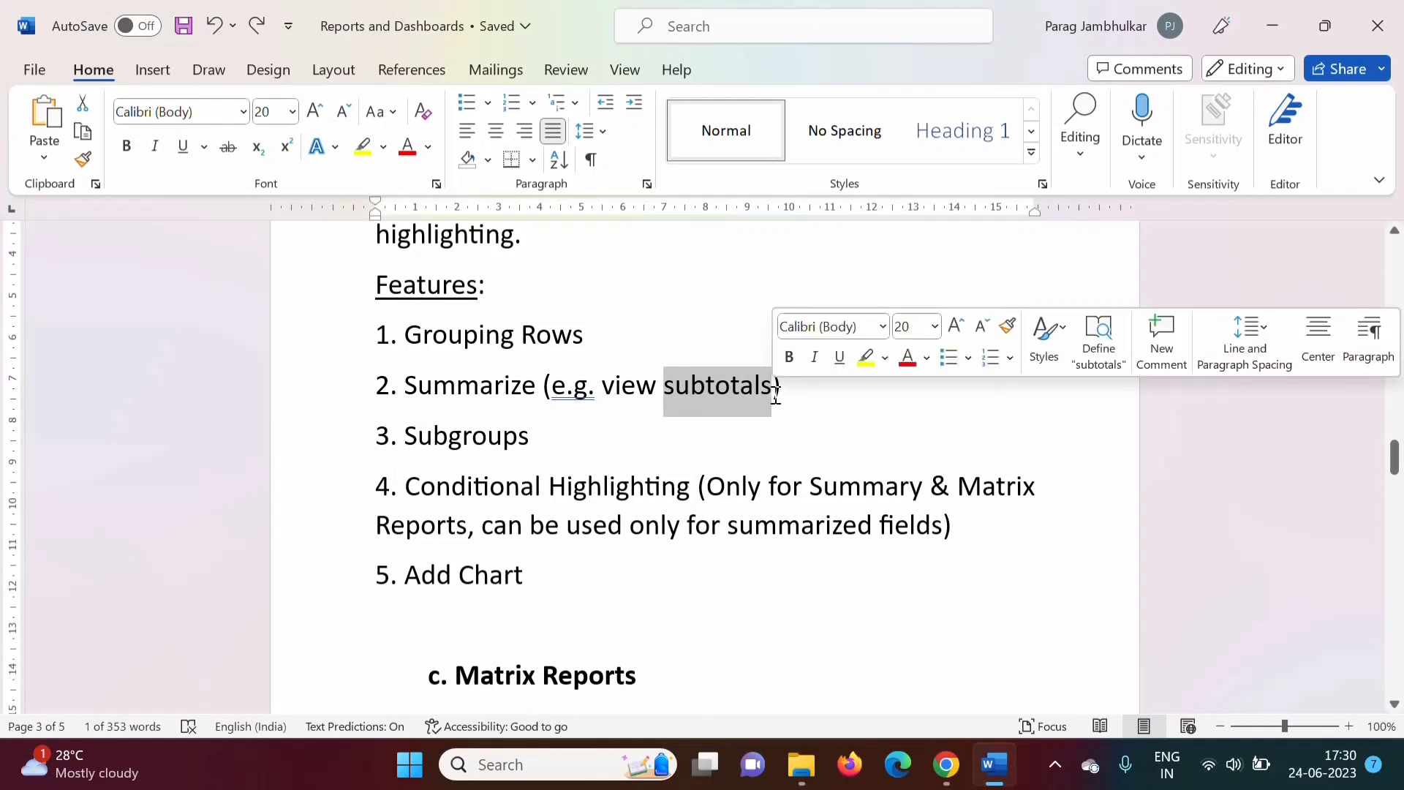
click(950, 766)
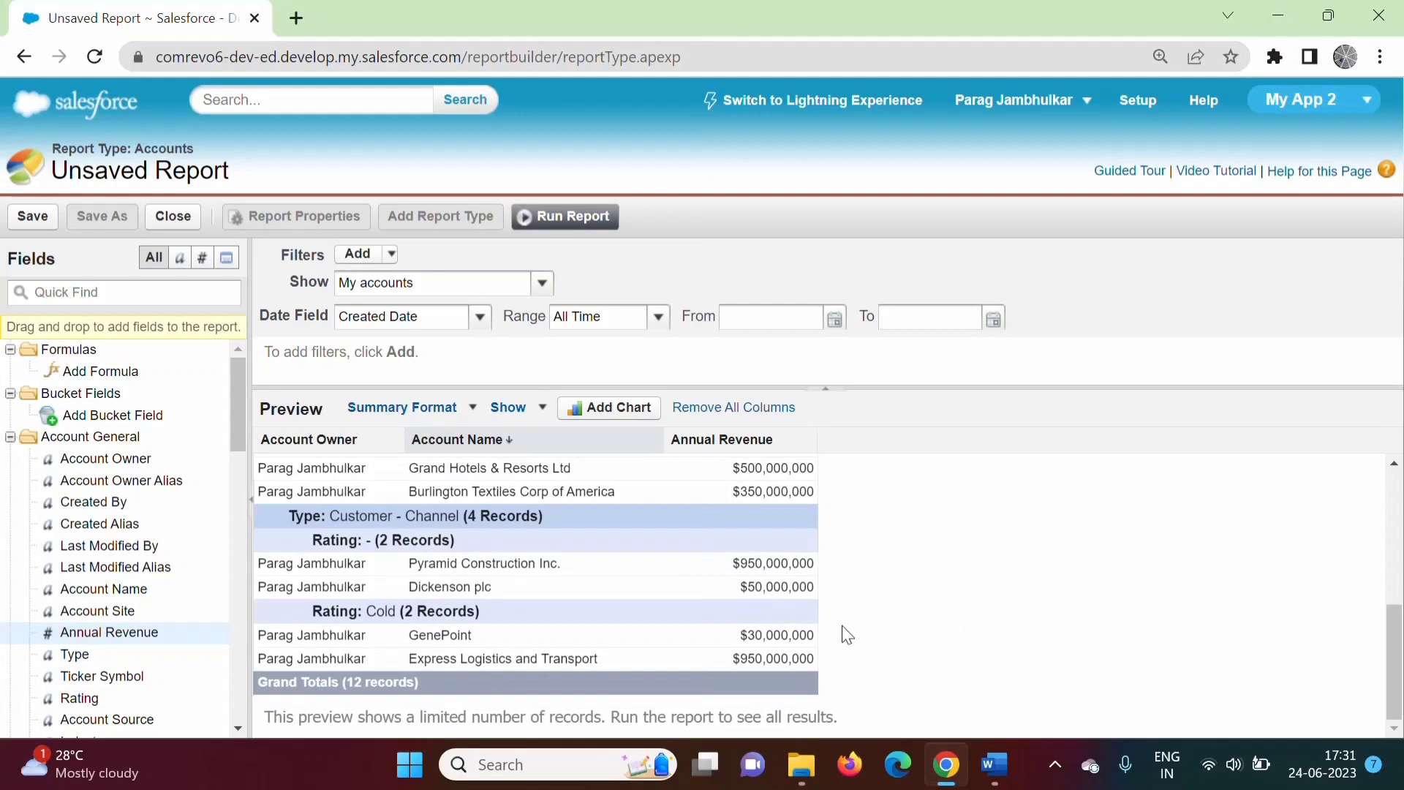
Open the Annual Revenue column's dropdown menu to show Summarize this Field.
click(394, 440)
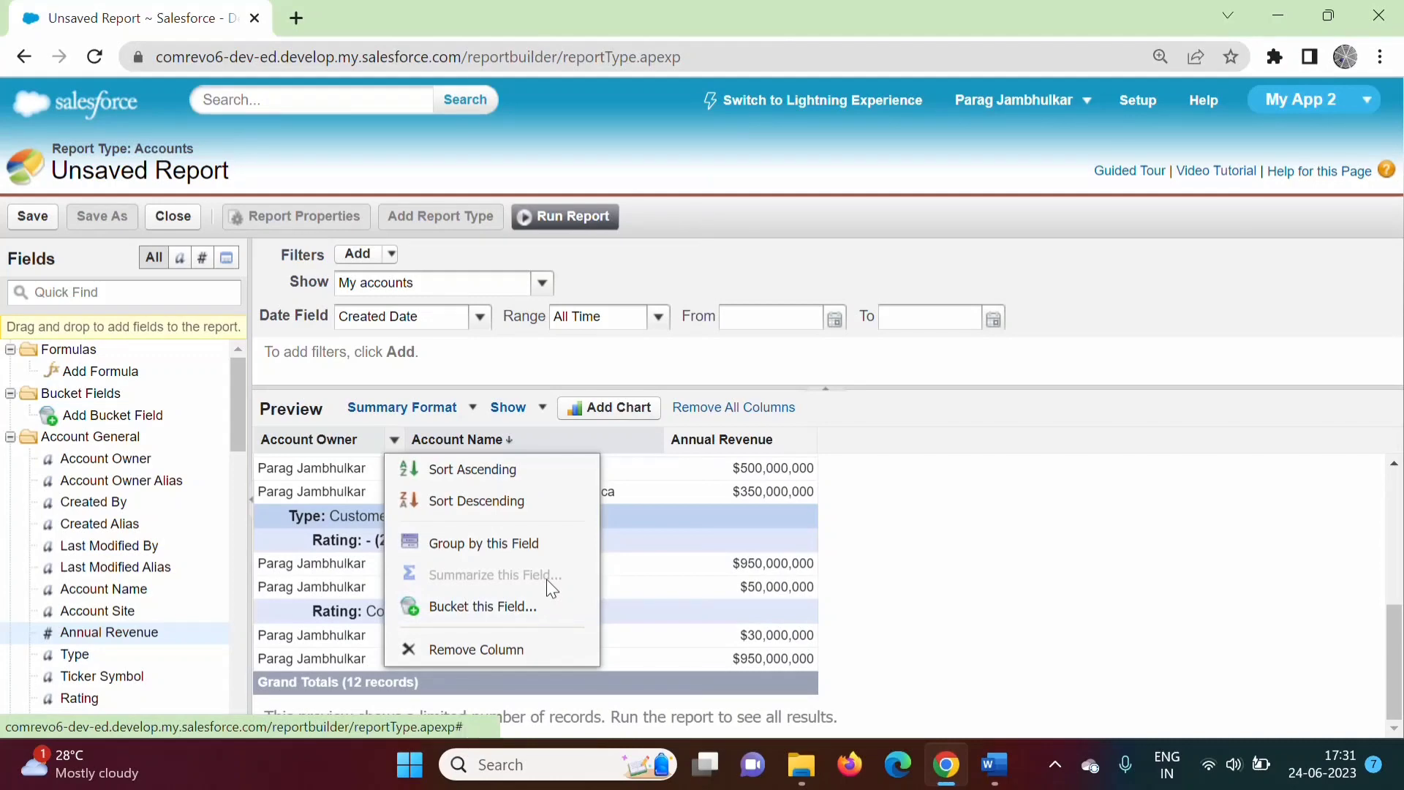
click(1039, 570)
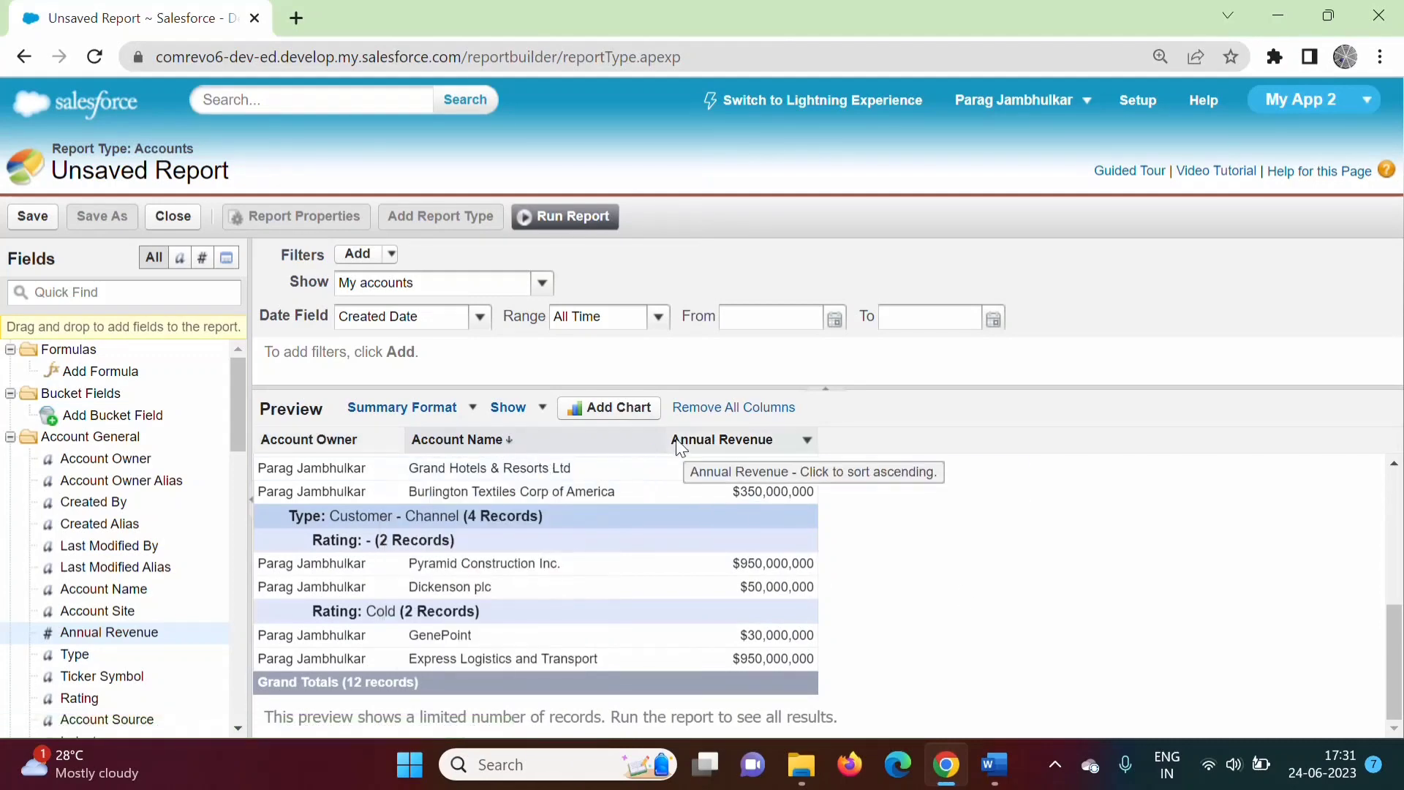
click(653, 439)
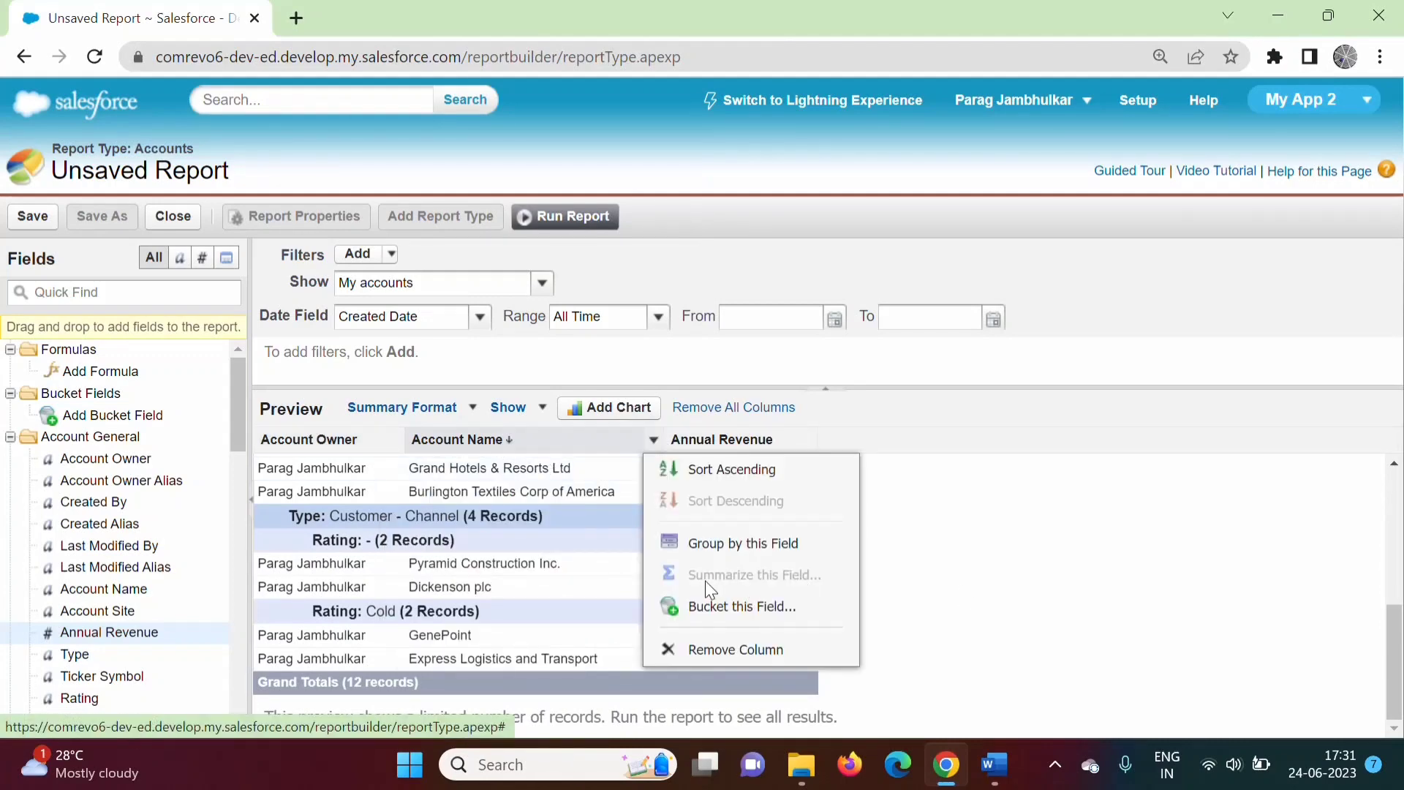
click(987, 600)
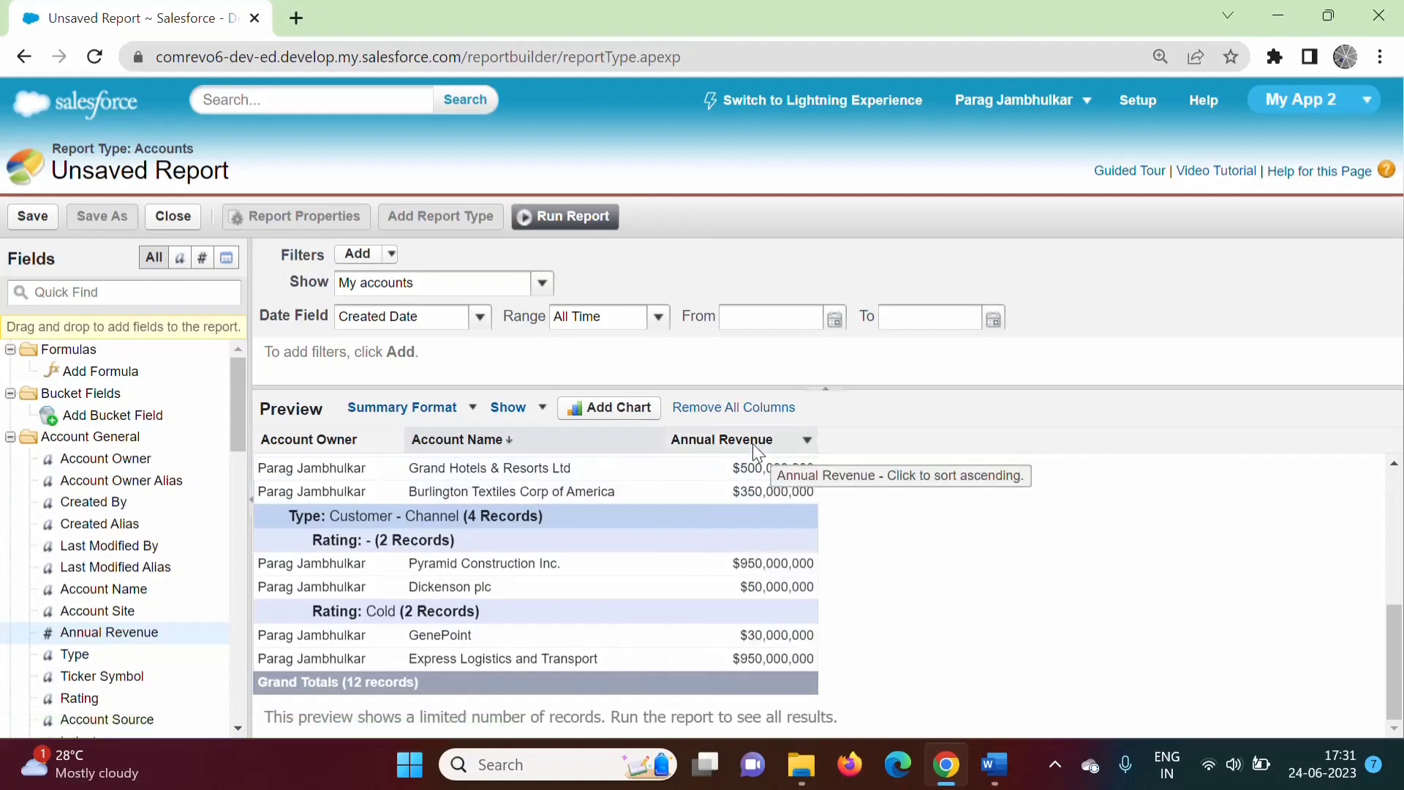
click(807, 442)
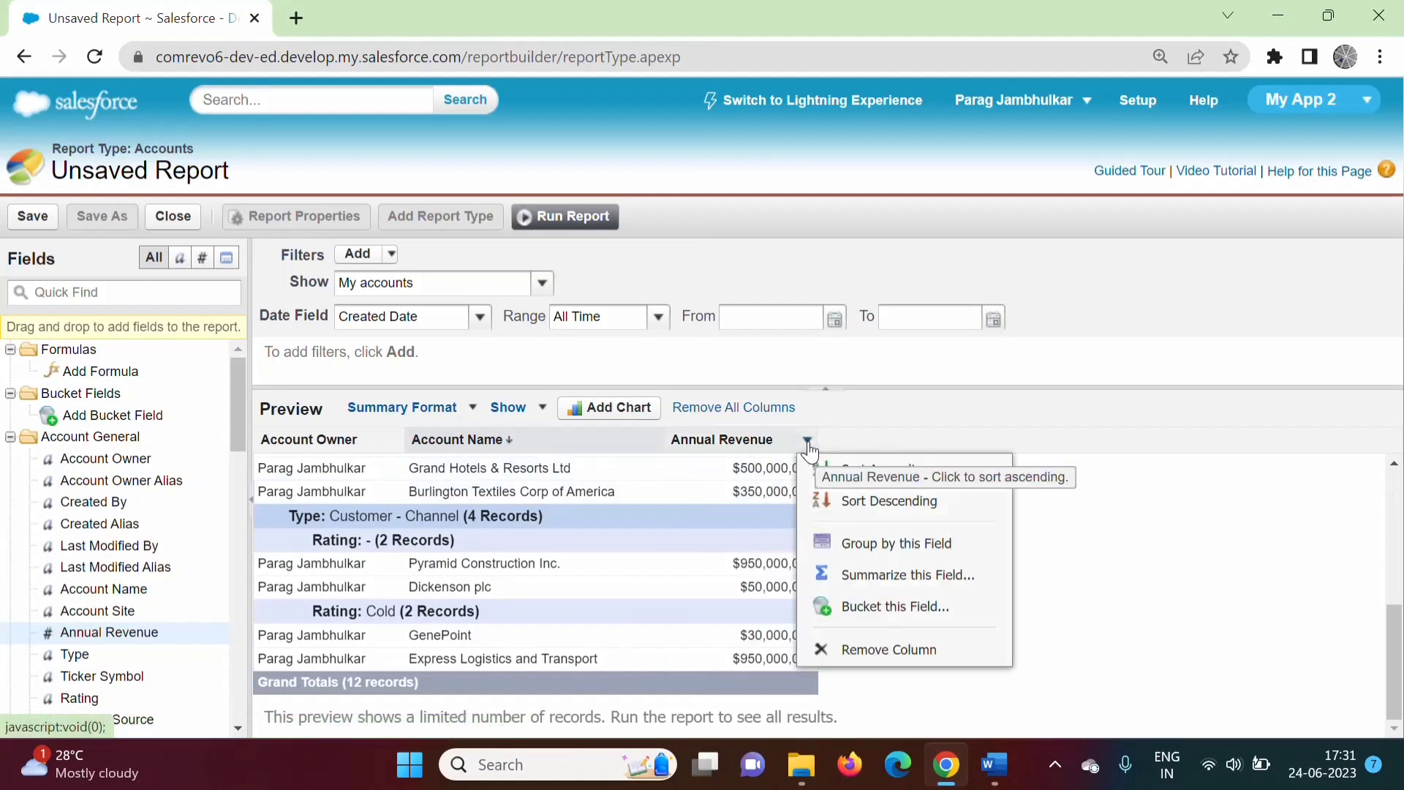
Summarize Annual Revenue by Sum, giving subtotals like $6,589,000,000 for Customer - Direct.
click(870, 583)
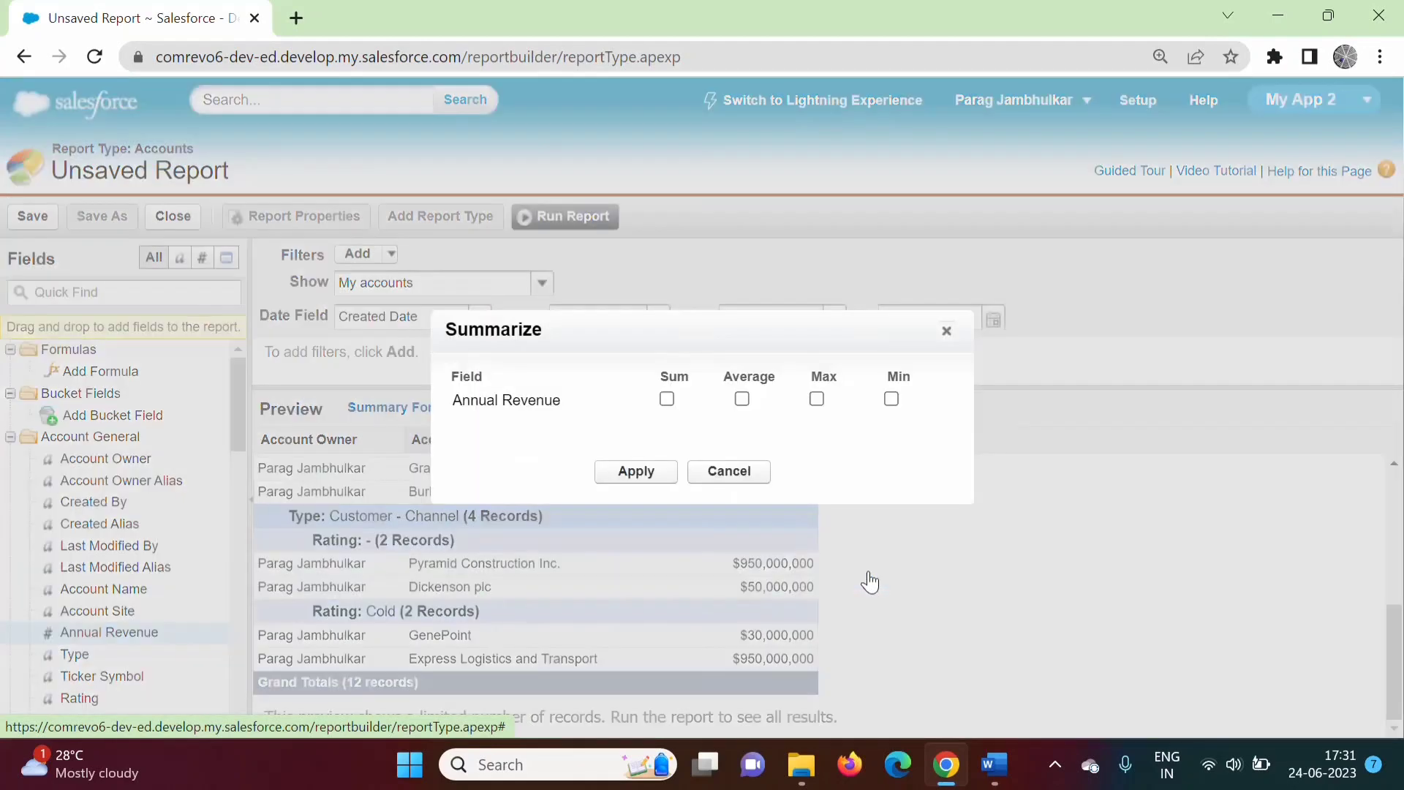
click(667, 400)
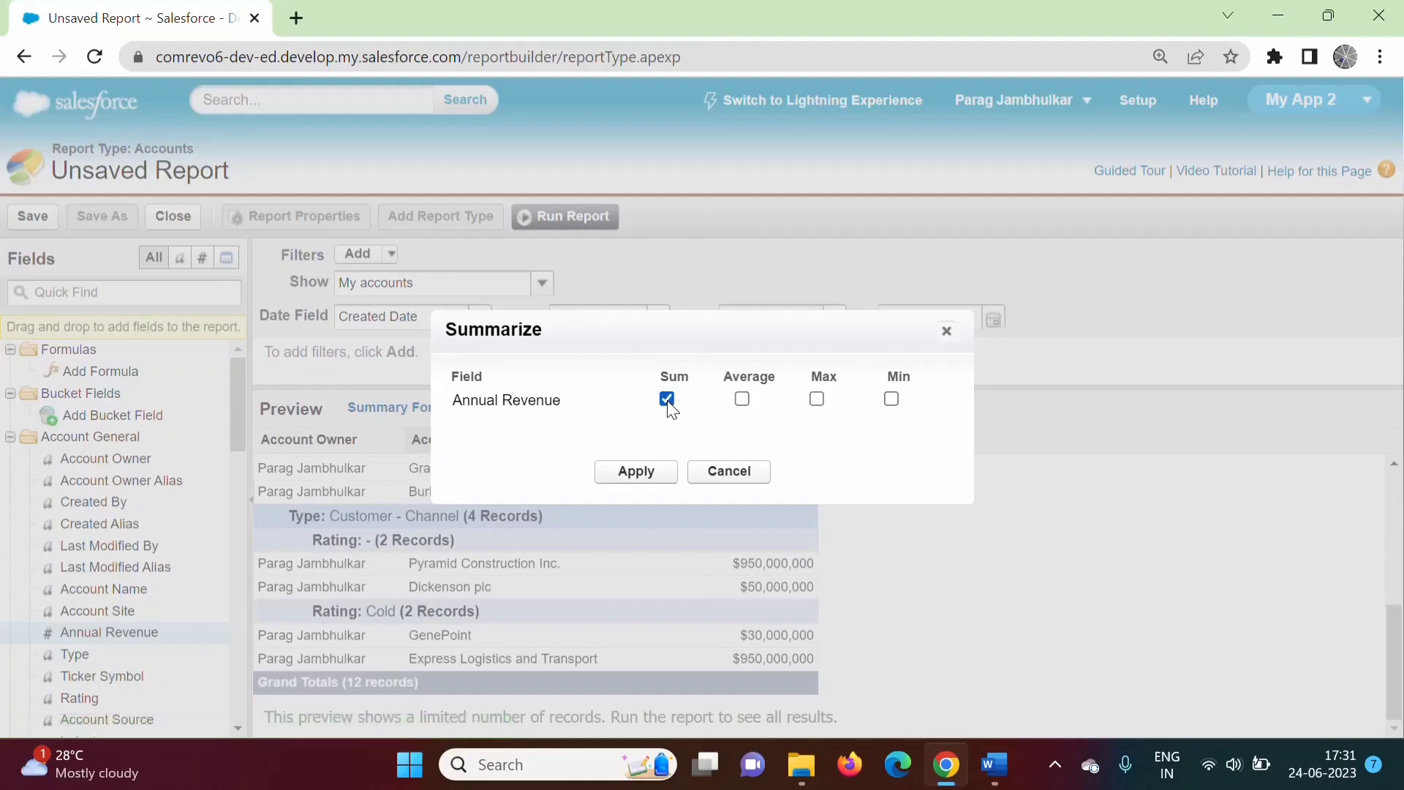
click(636, 472)
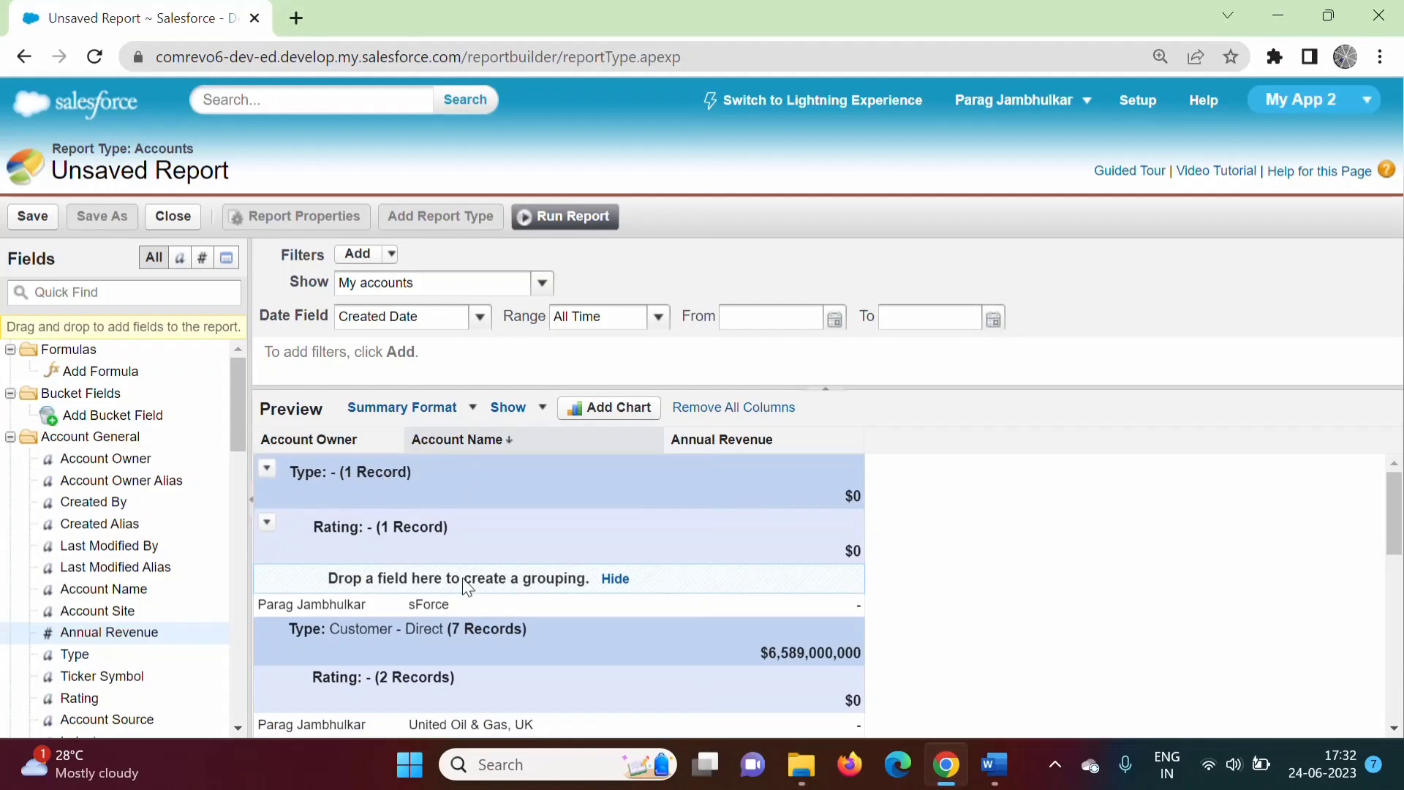
Scroll the preview to the $8,569,000,000 Annual Revenue grand total, then switch to Word.
drag(1395, 541, 1395, 587)
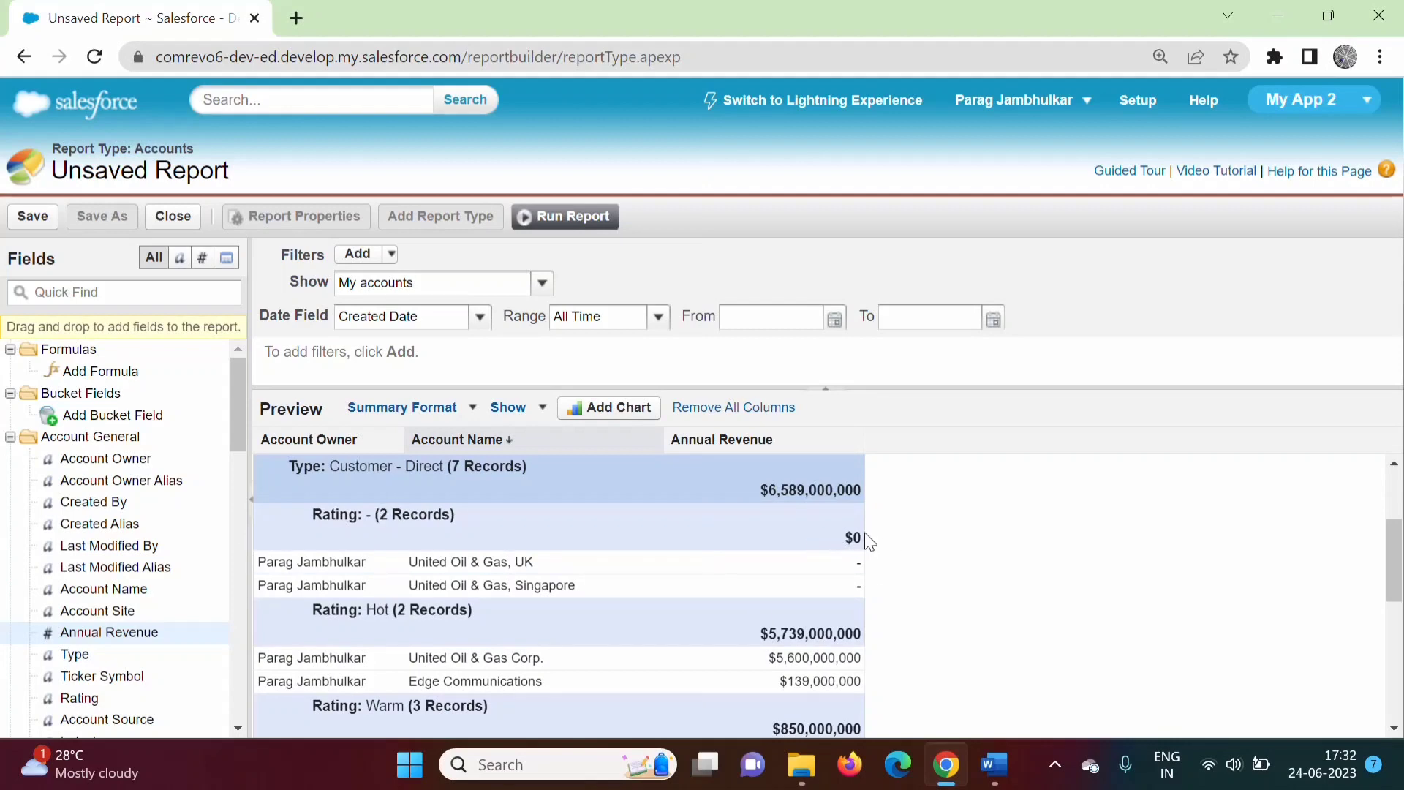
scroll(1020, 575, down, 1)
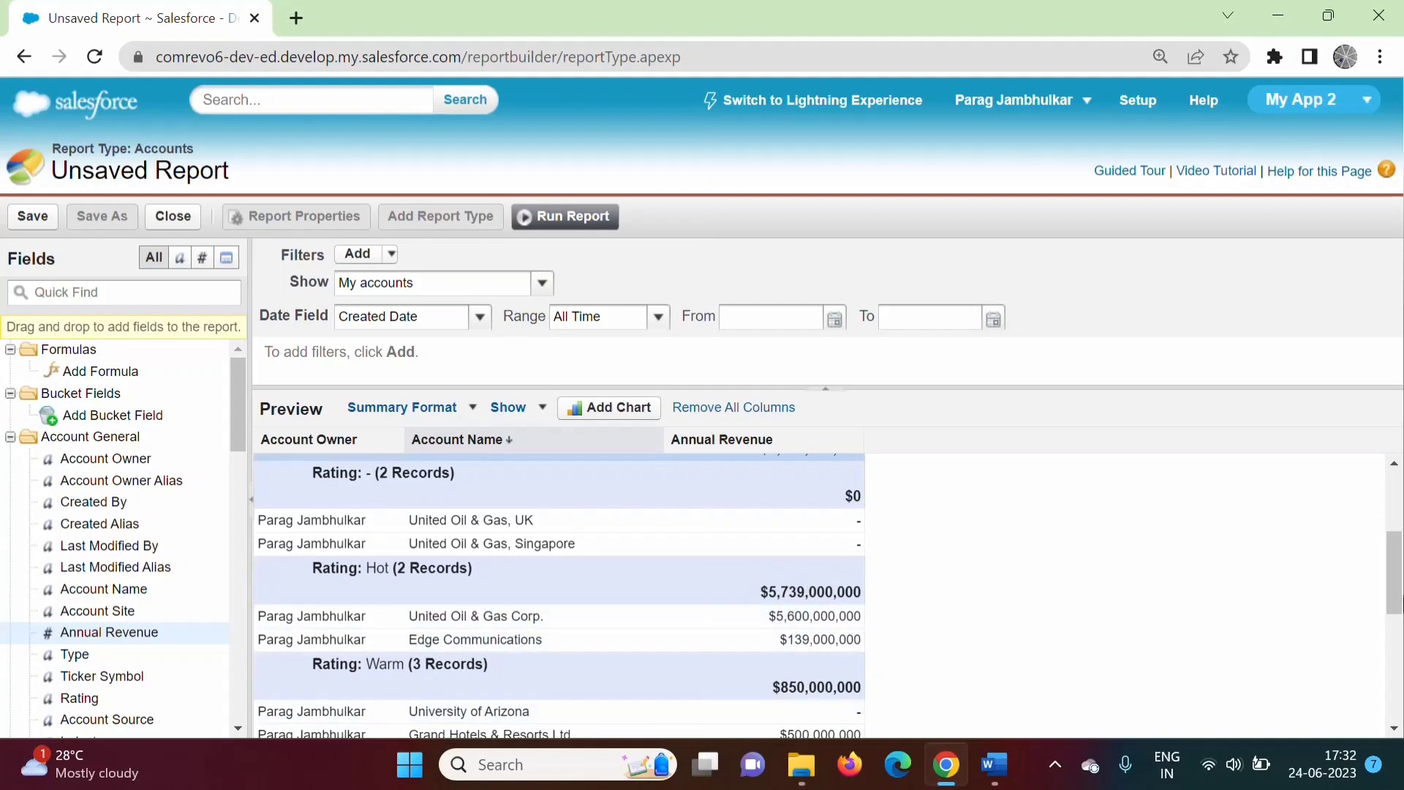
scroll(354, 506, down, 2)
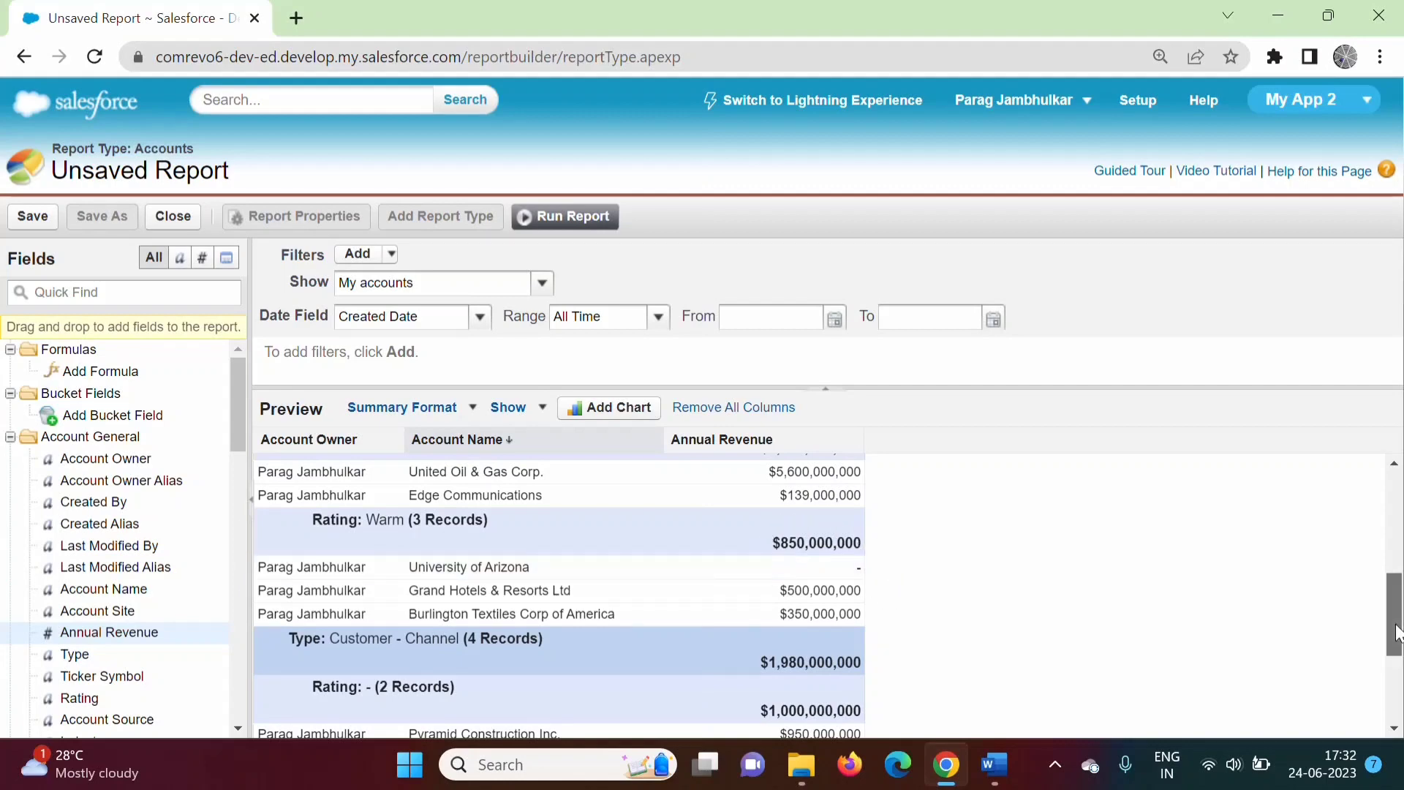
drag(1399, 633, 1400, 679)
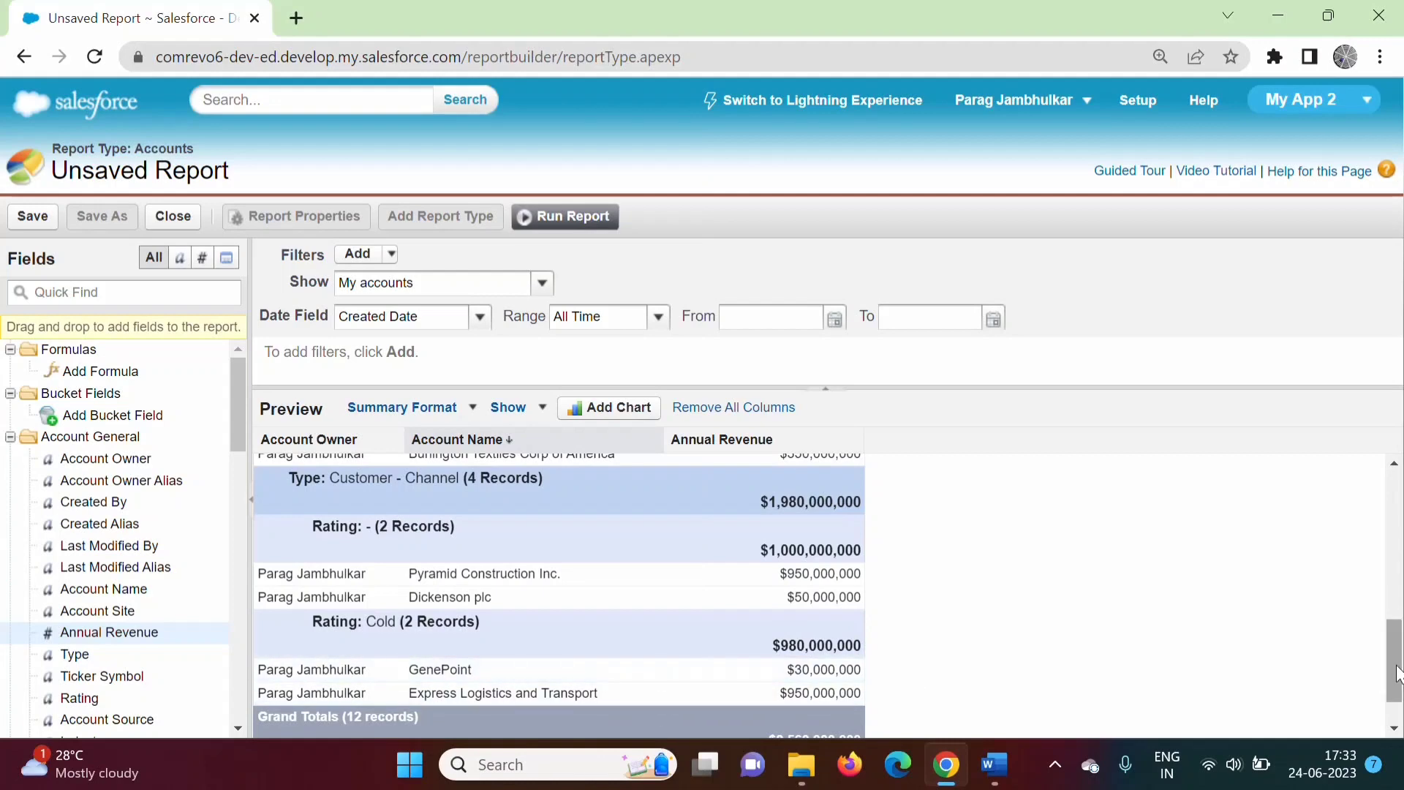
drag(1397, 673, 1399, 768)
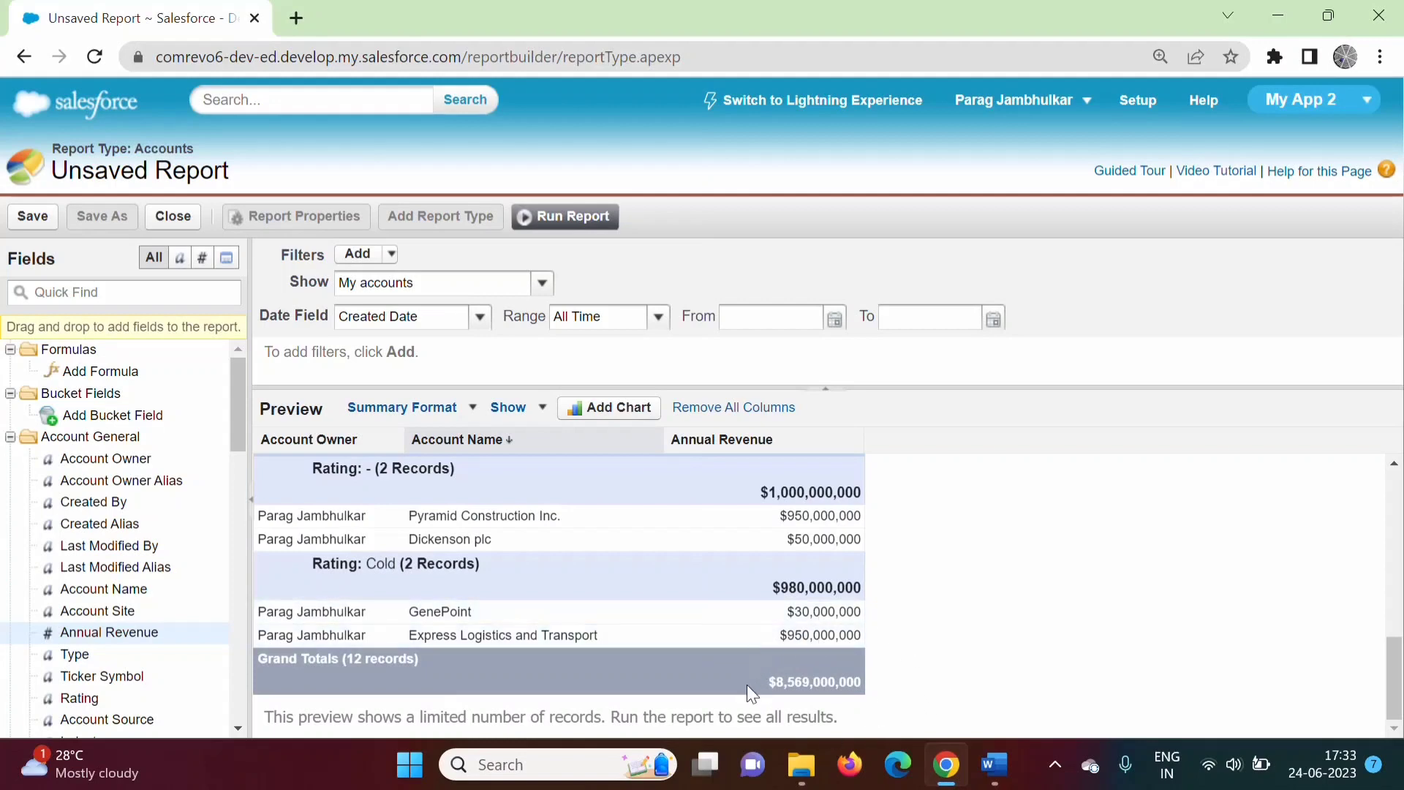
click(994, 764)
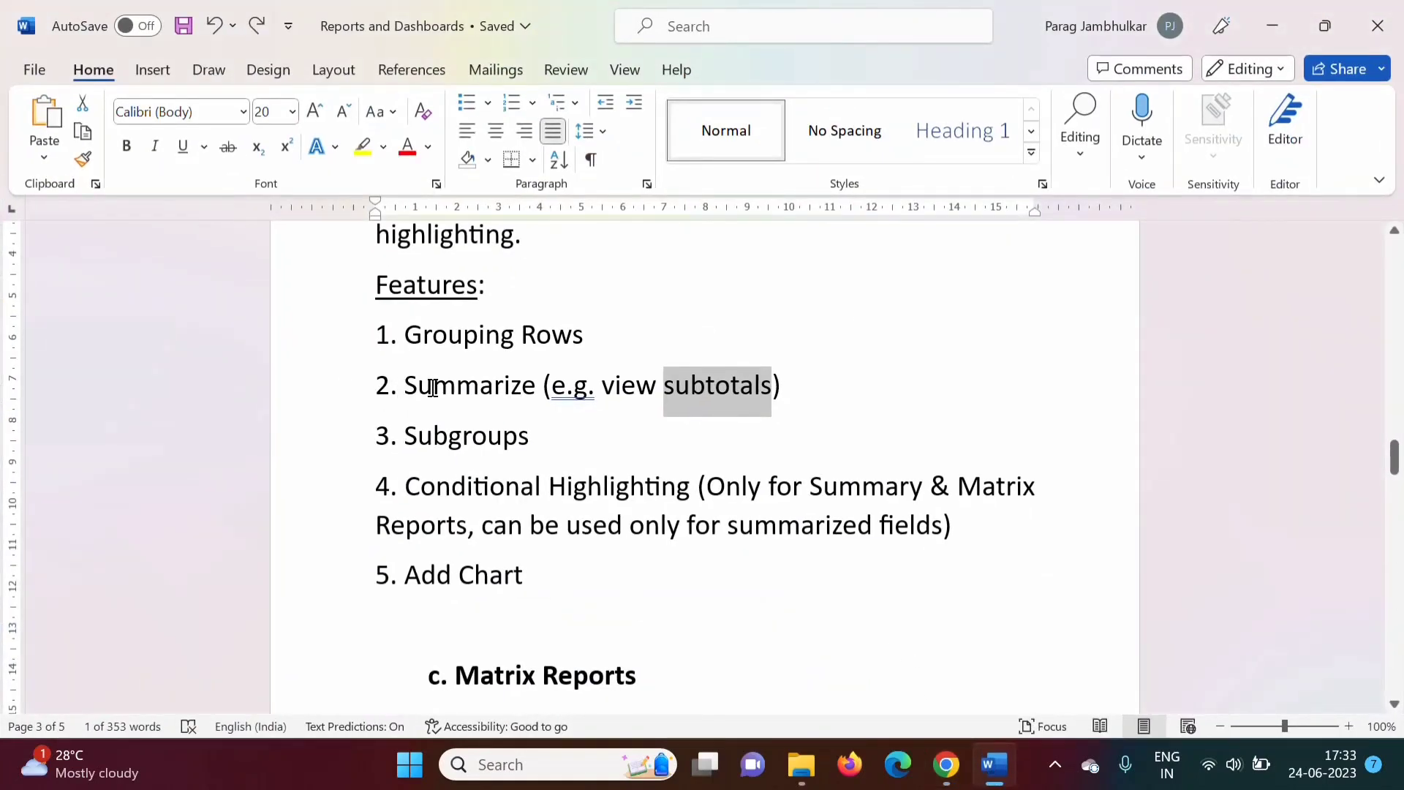
Highlight Summarize and the Conditional Highlighting feature and restriction in the notes, then return to Salesforce.
drag(405, 387, 536, 386)
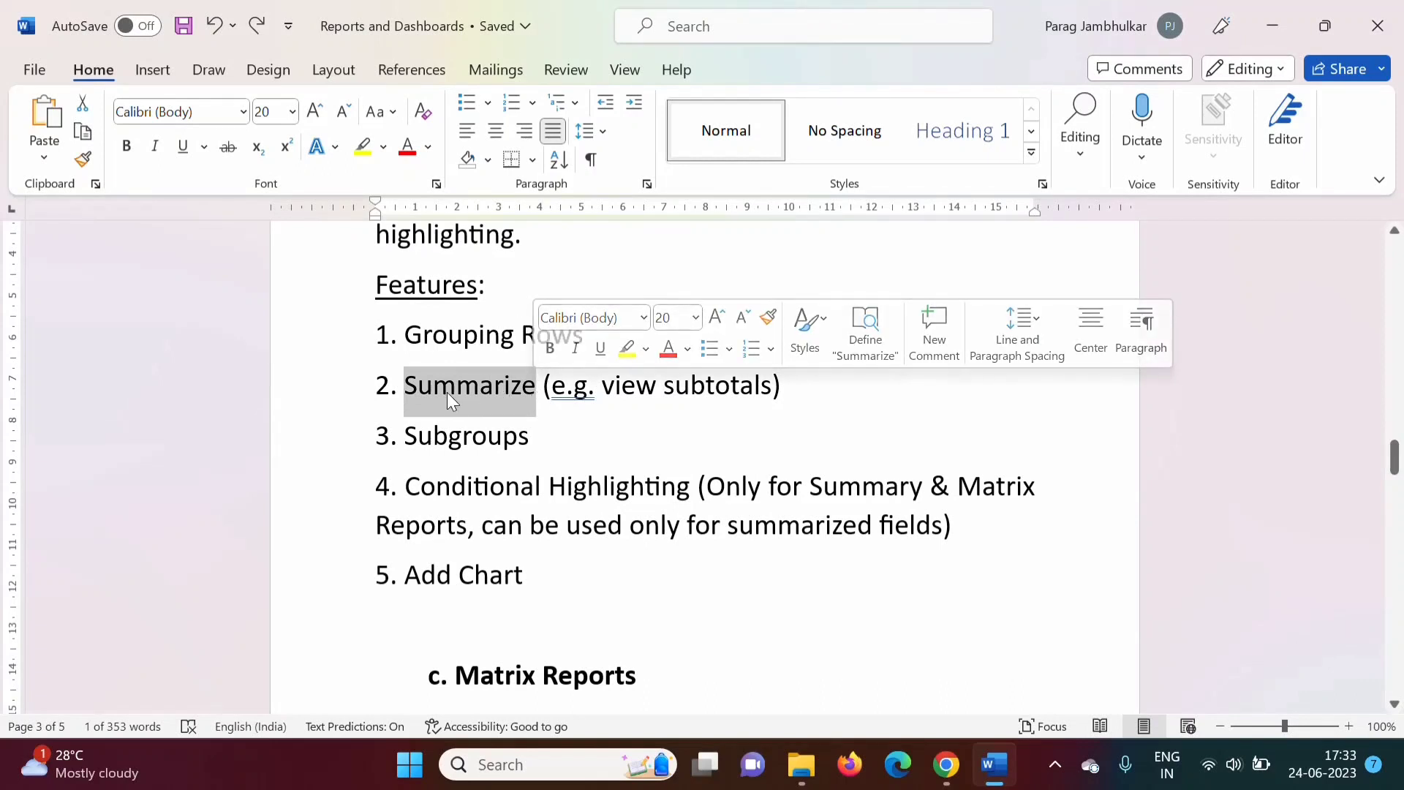
click(544, 573)
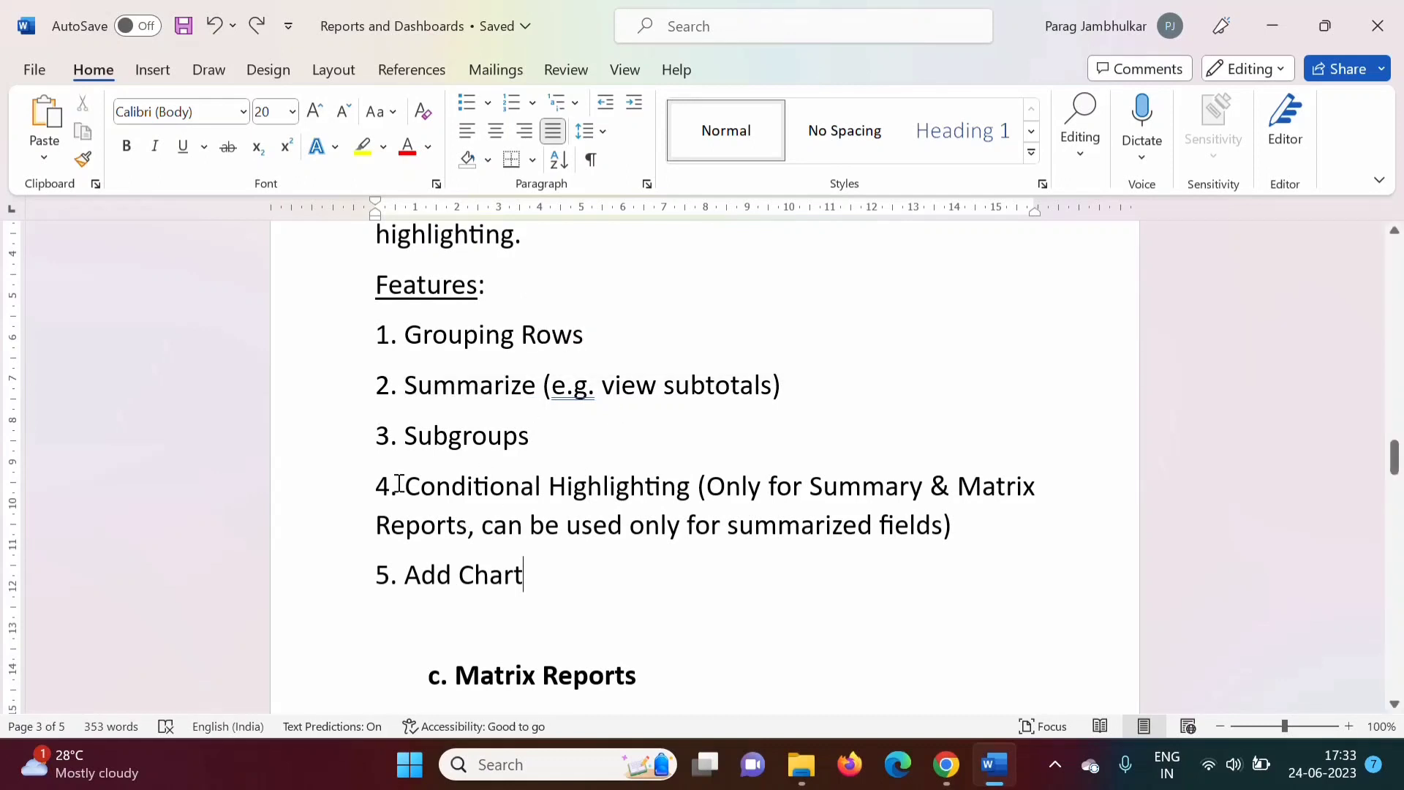
drag(399, 484, 624, 490)
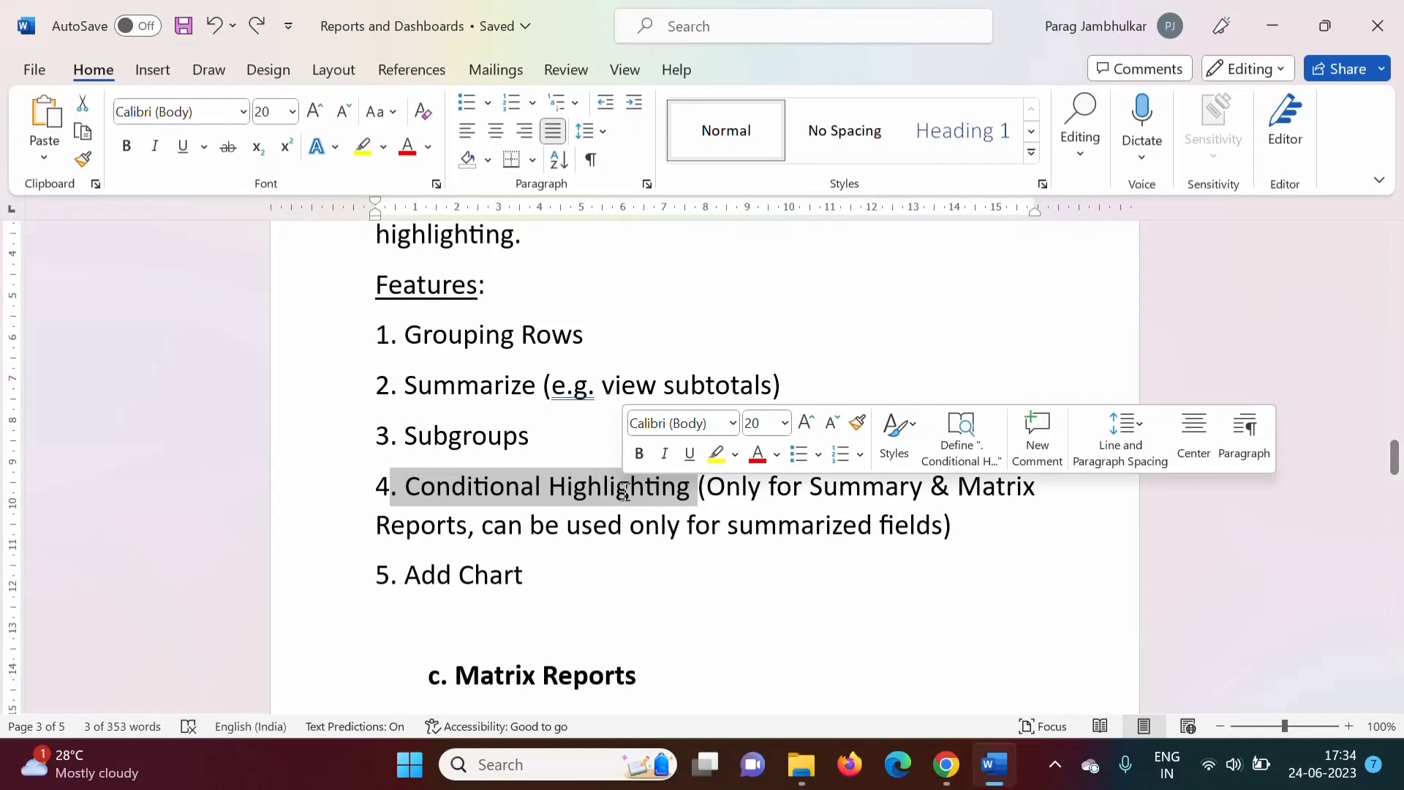
click(840, 568)
drag(708, 485, 918, 526)
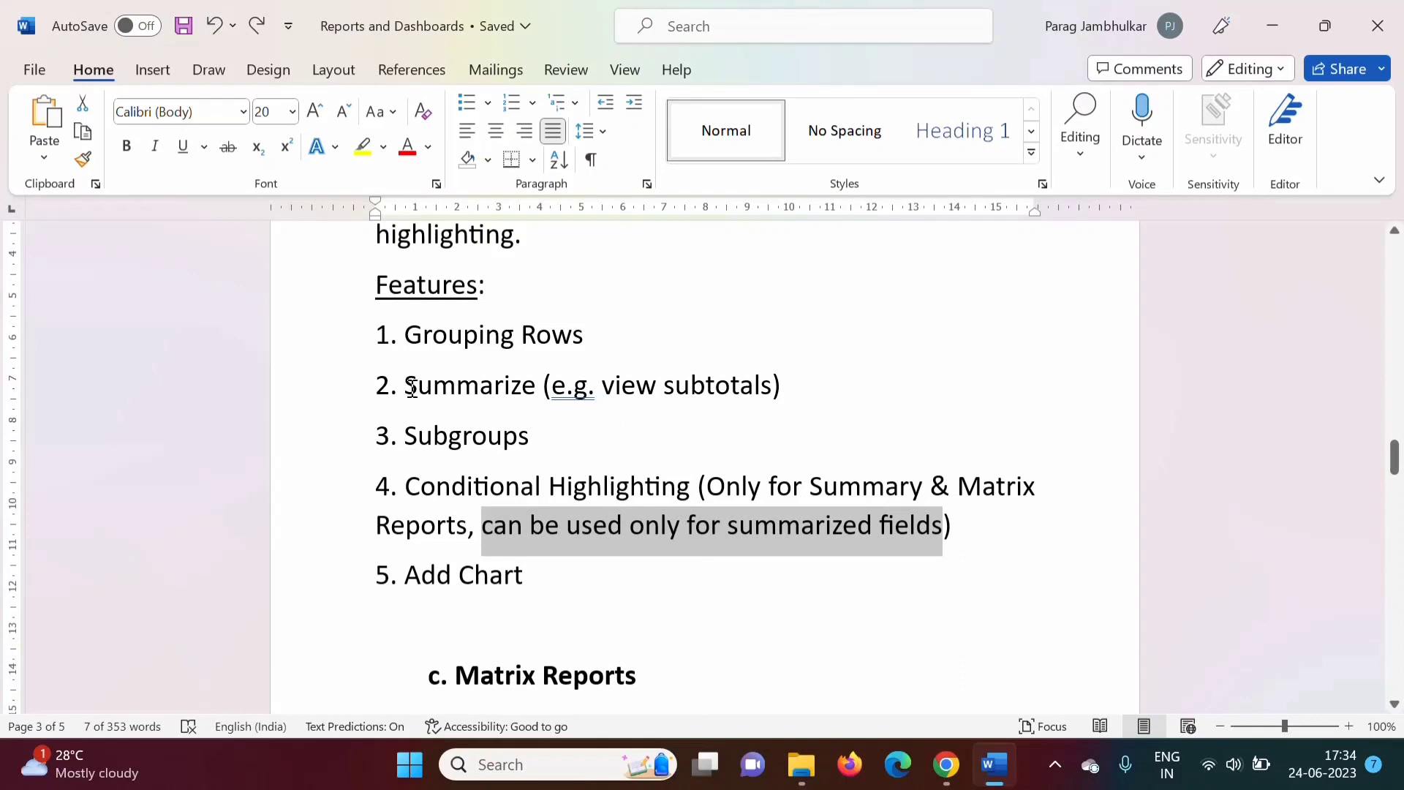
drag(410, 387, 536, 391)
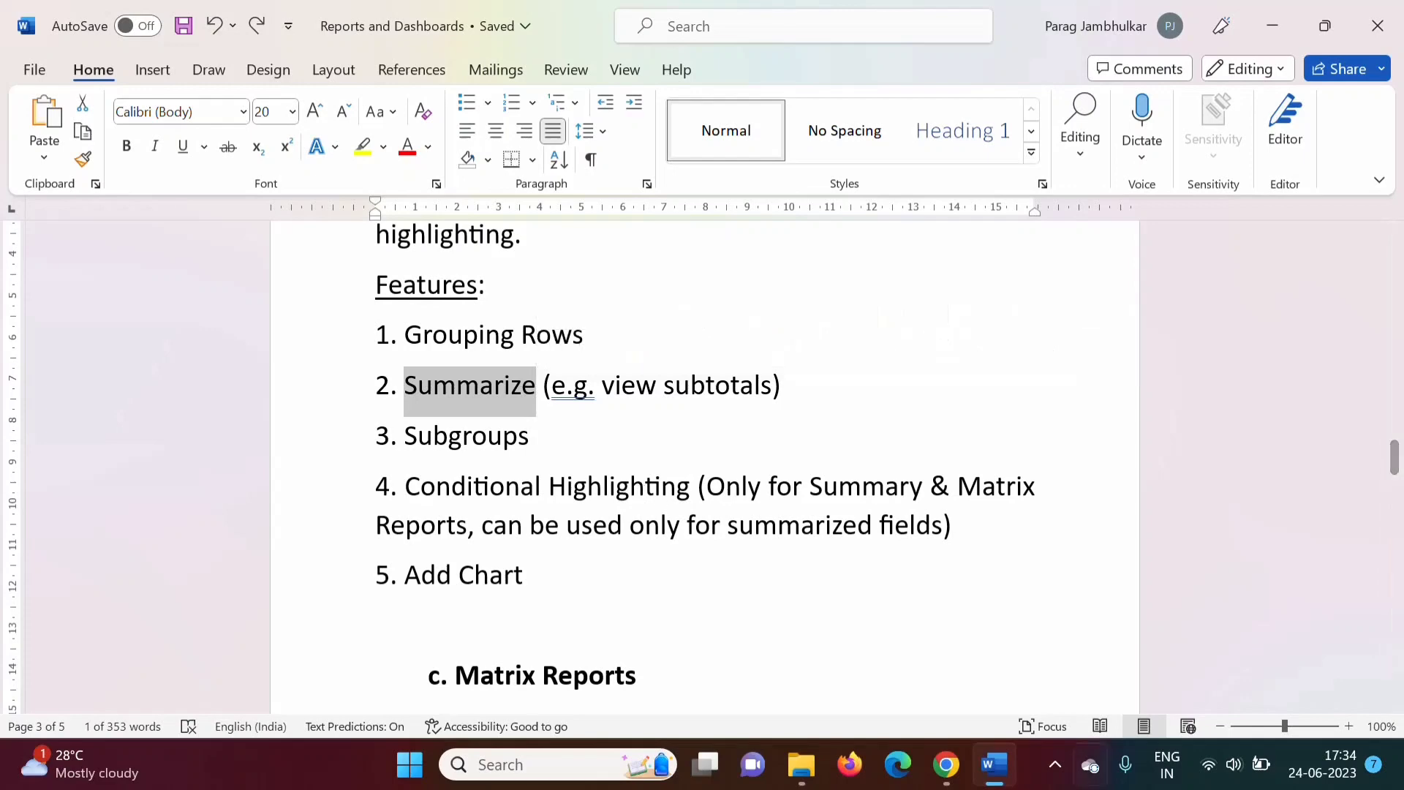
click(945, 765)
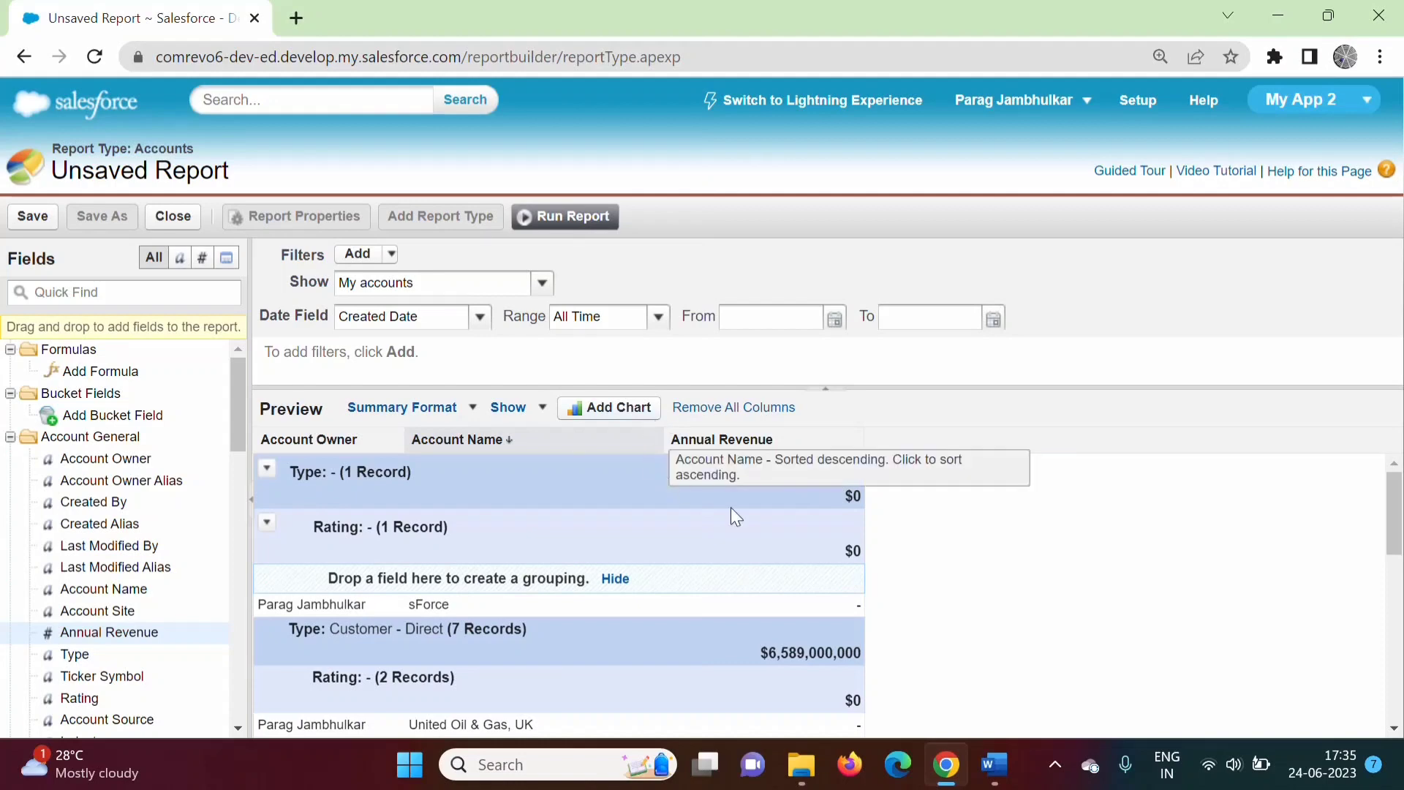
Choose Conditional Highlighting from the report preview's Show menu.
click(541, 412)
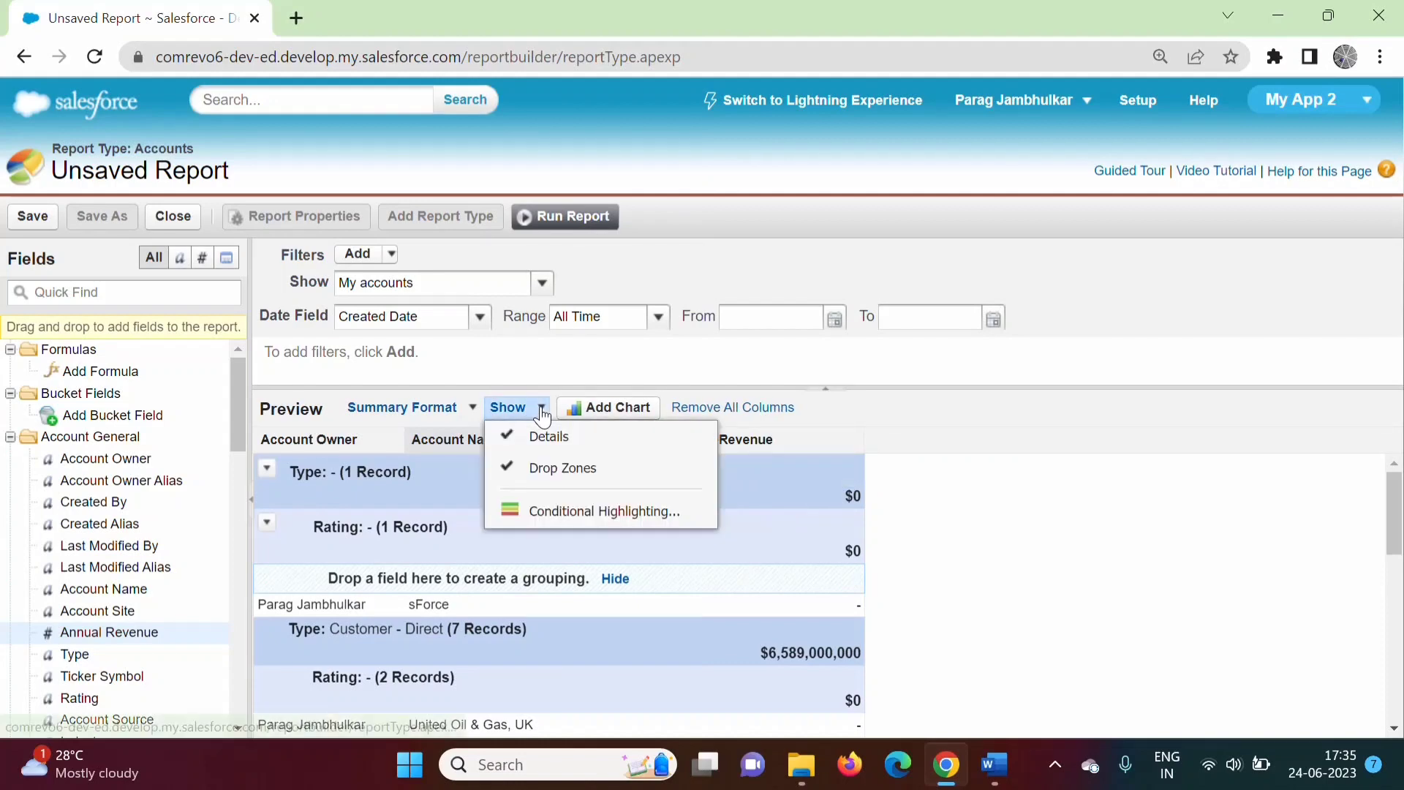
click(572, 511)
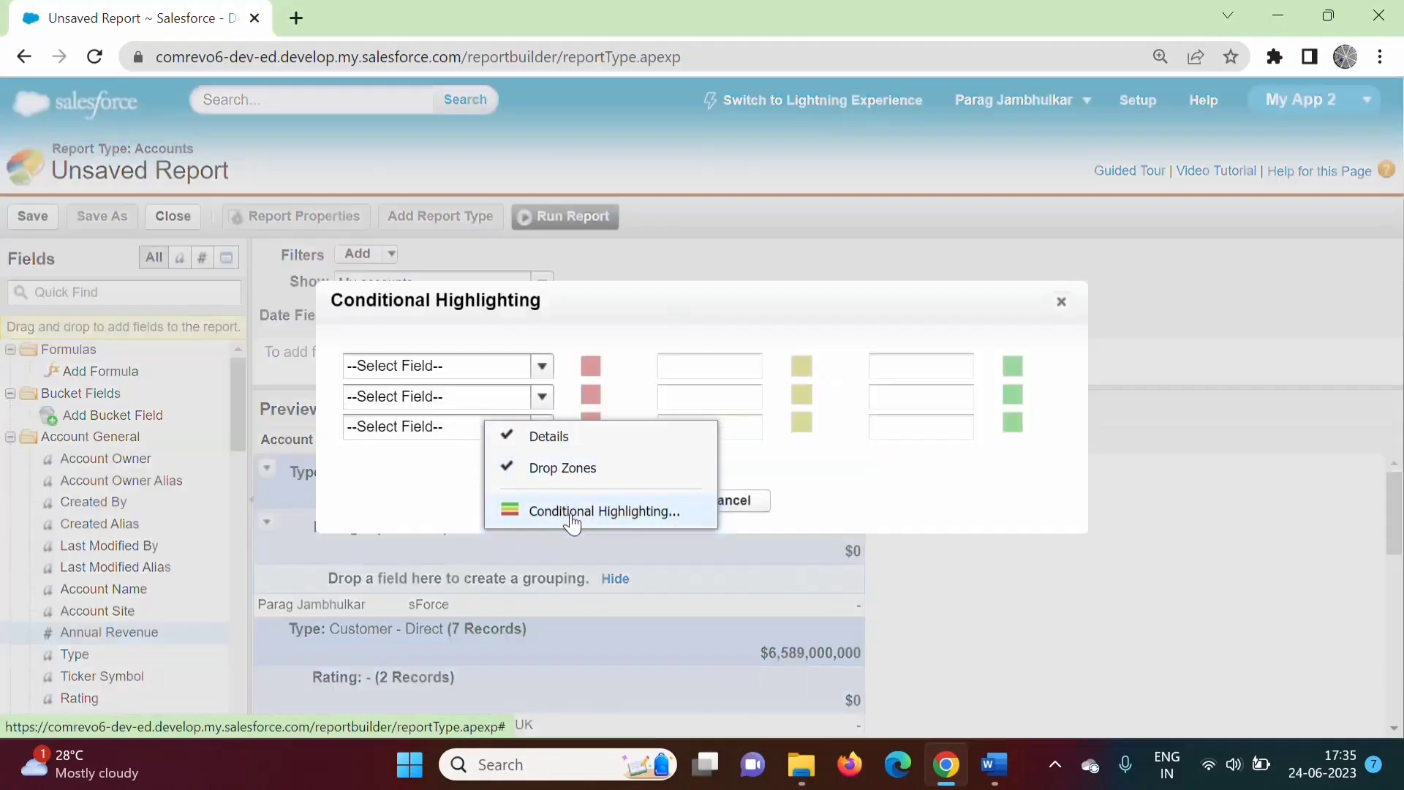
Highlight Sum of Annual Revenue with blue low, red middle and green high ranges.
click(542, 366)
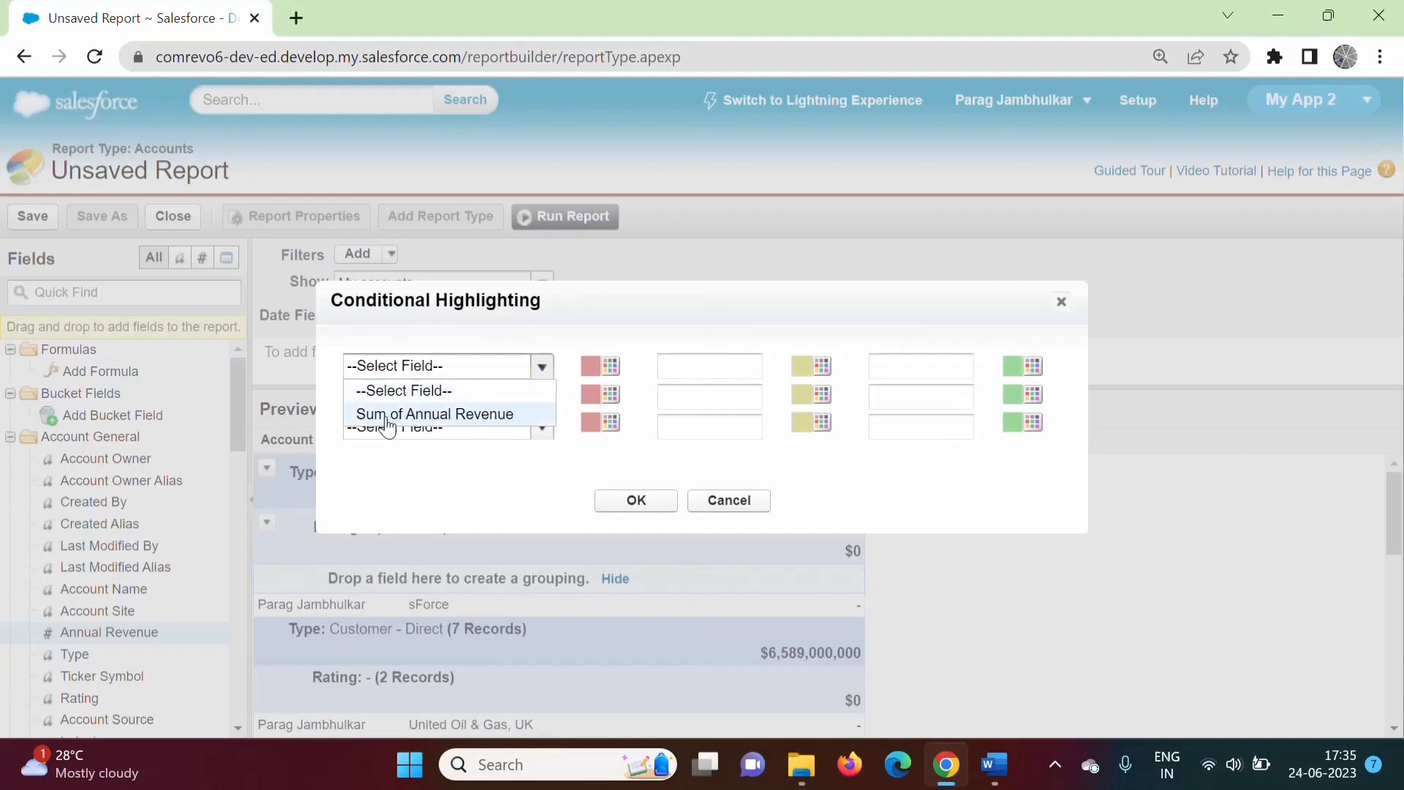
click(452, 414)
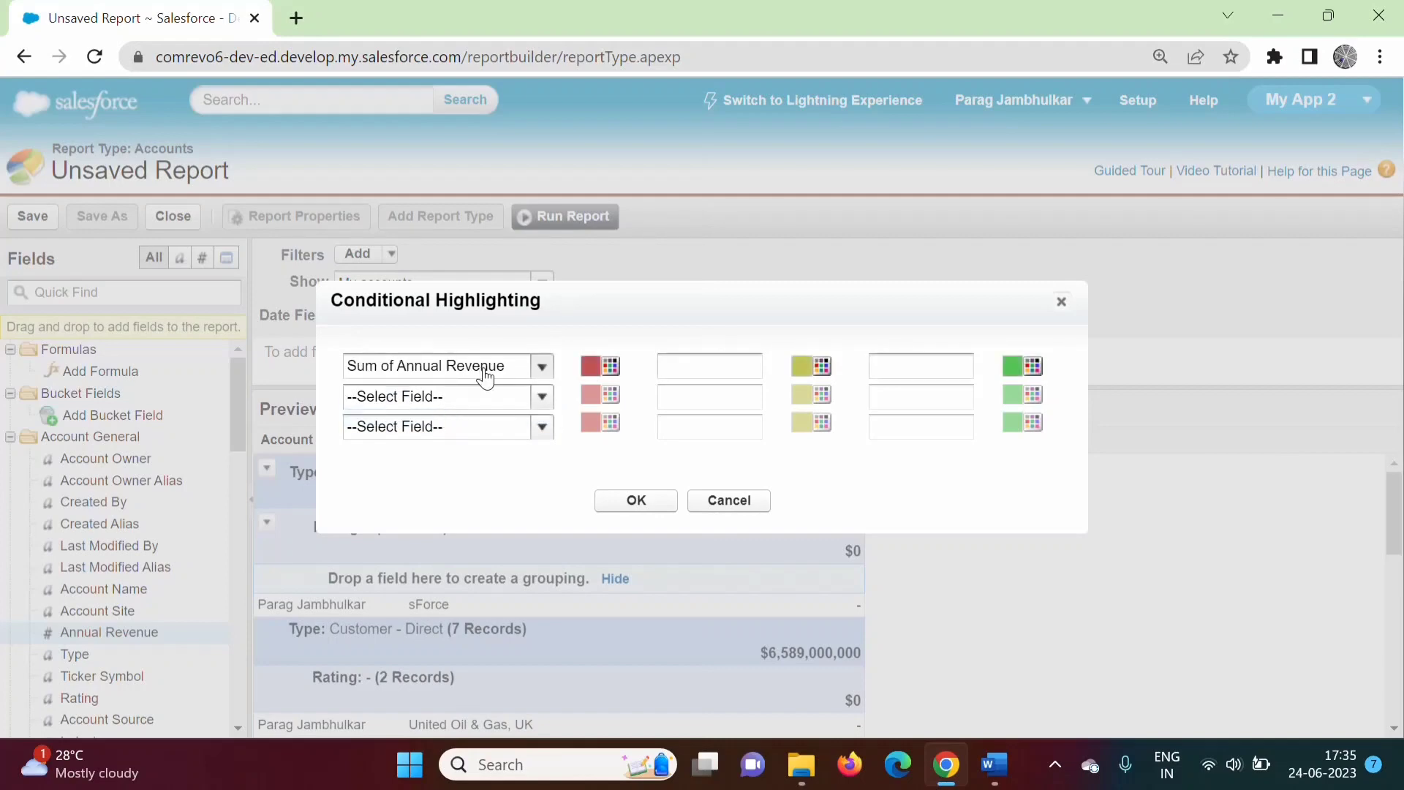
click(608, 368)
click(821, 365)
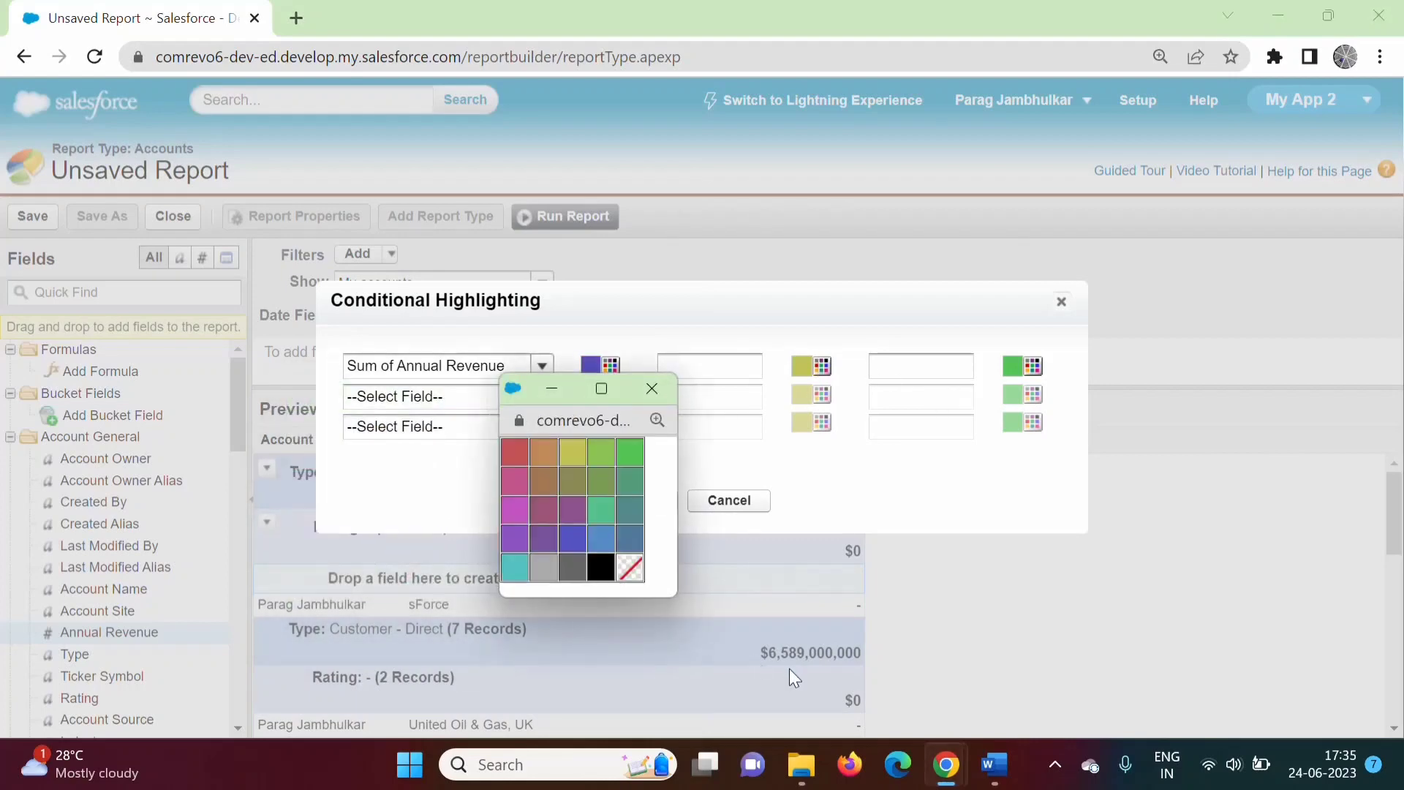
click(517, 461)
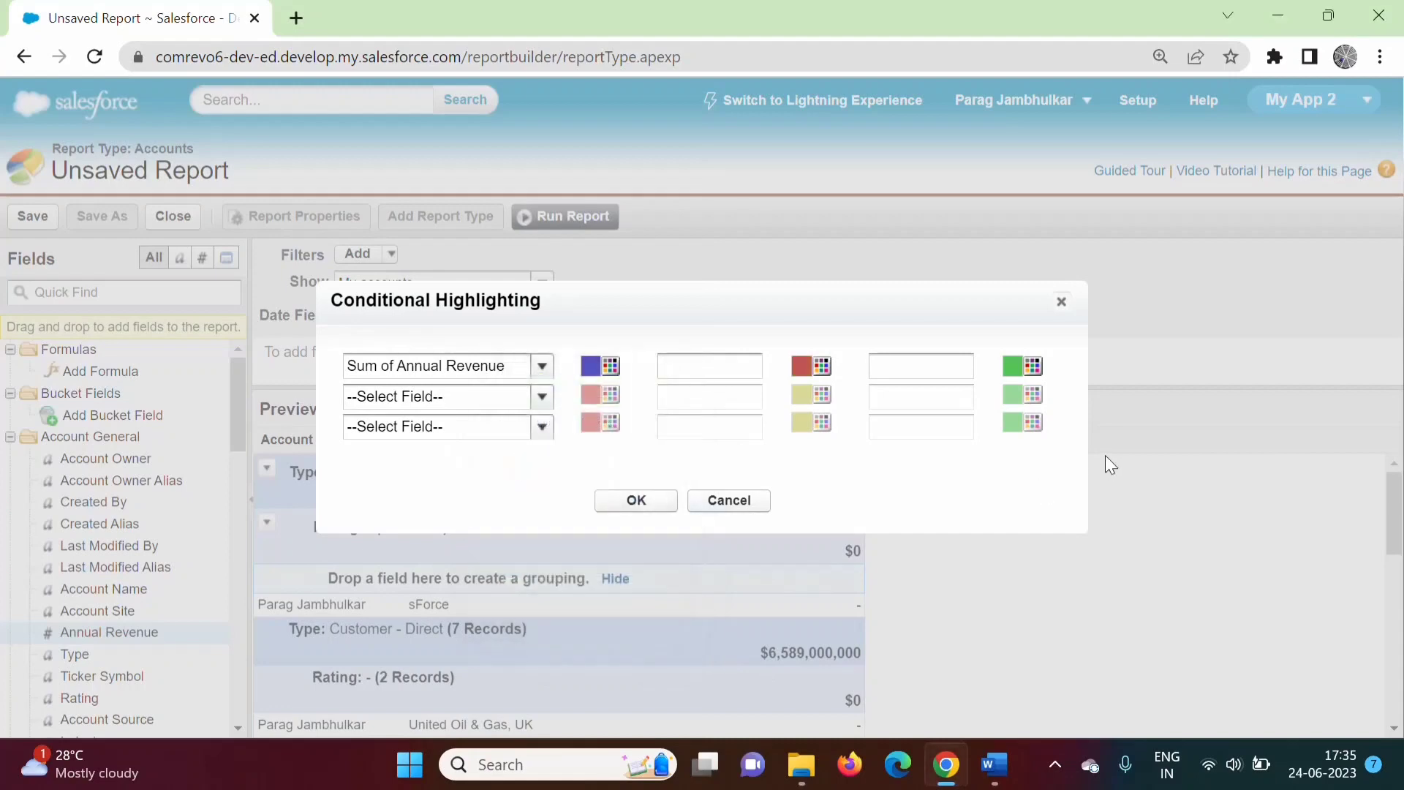
click(1031, 365)
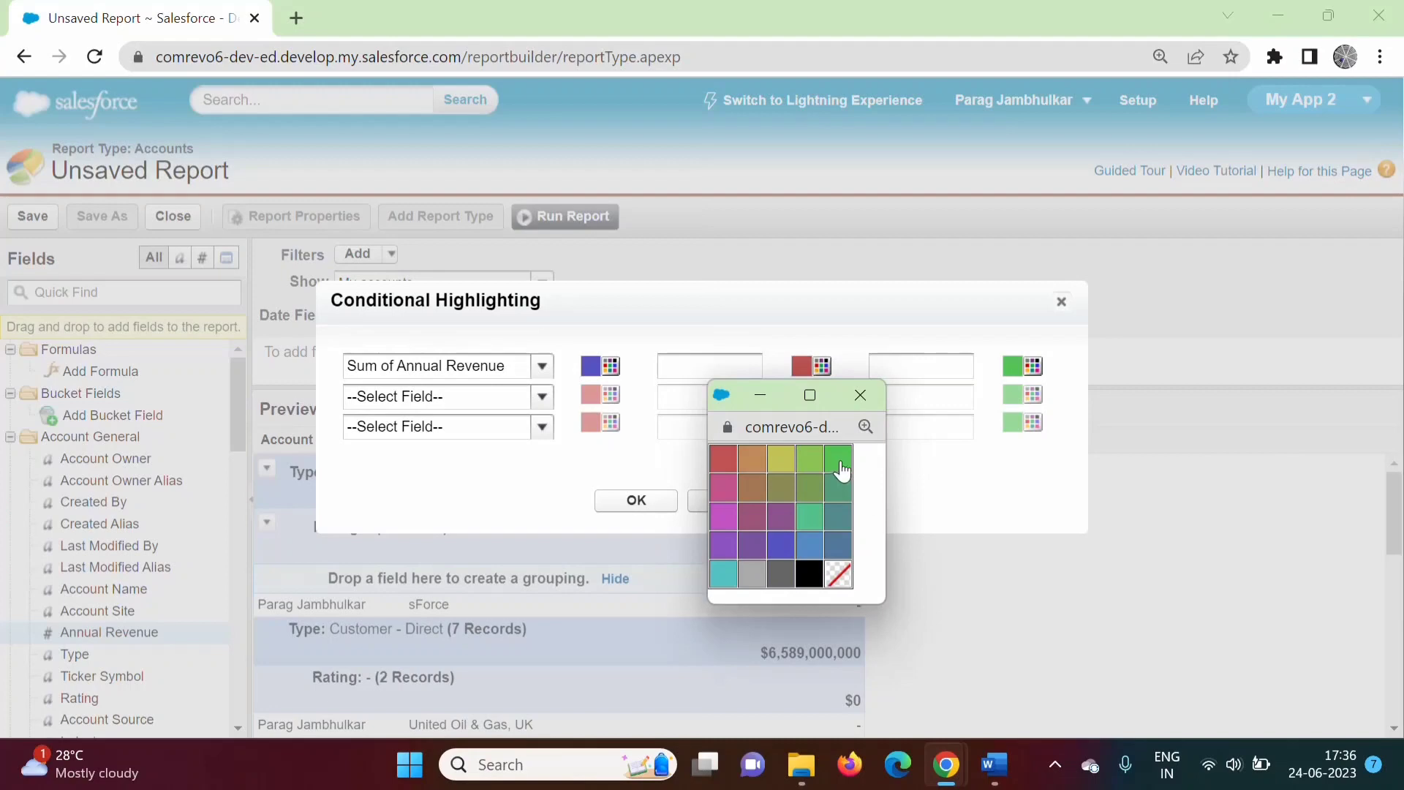
click(841, 468)
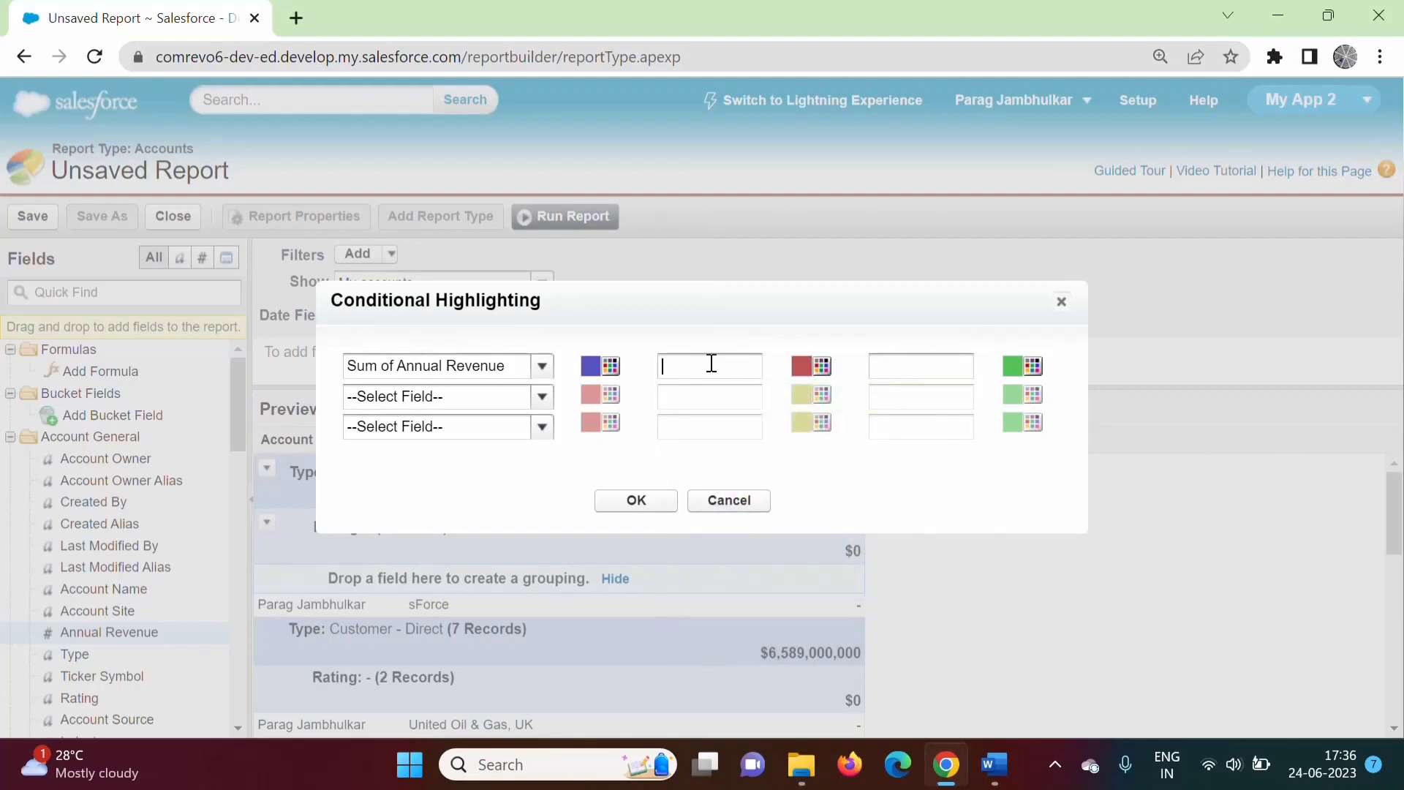
click(712, 363)
text(500)
text(0000000)
drag(746, 365, 635, 367)
key(ctrl+c)
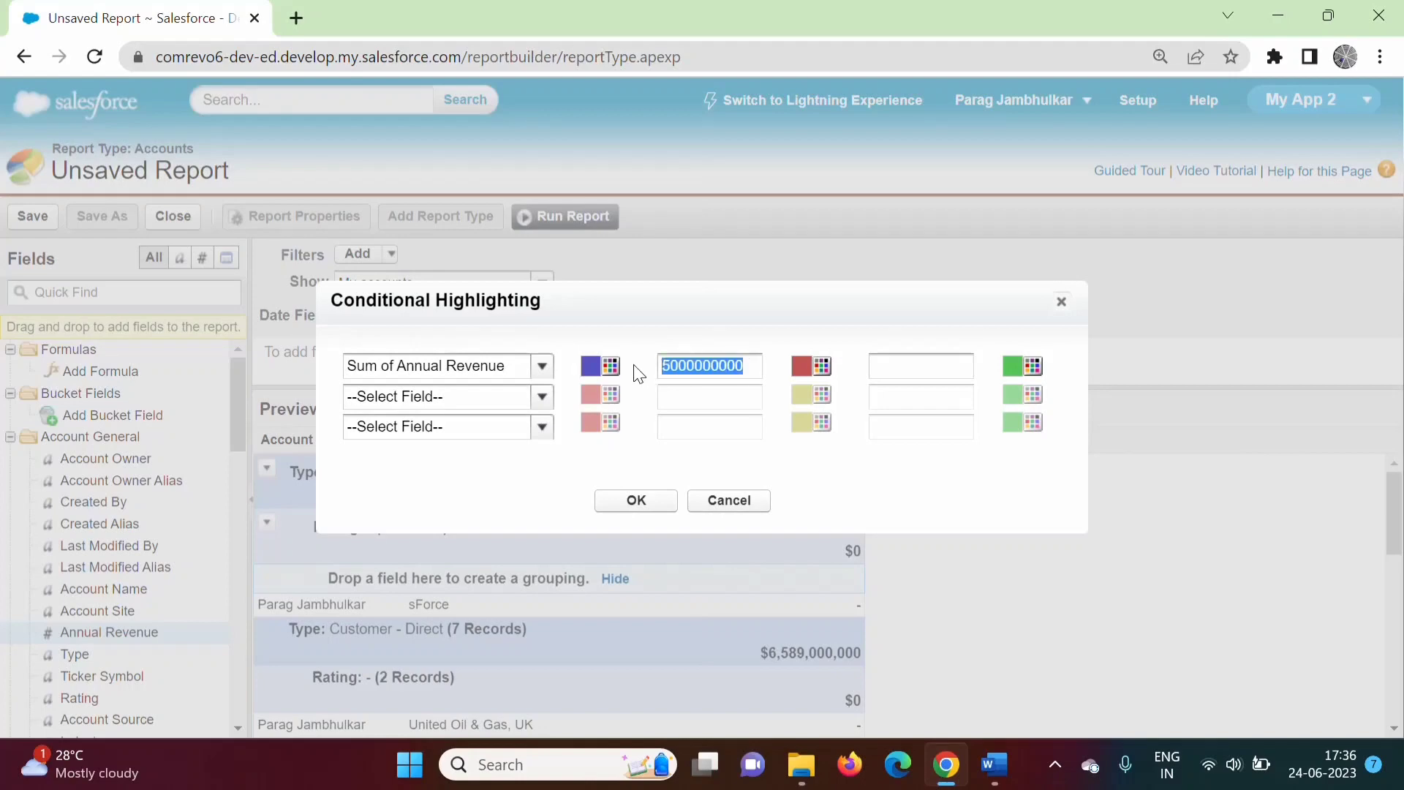
click(929, 368)
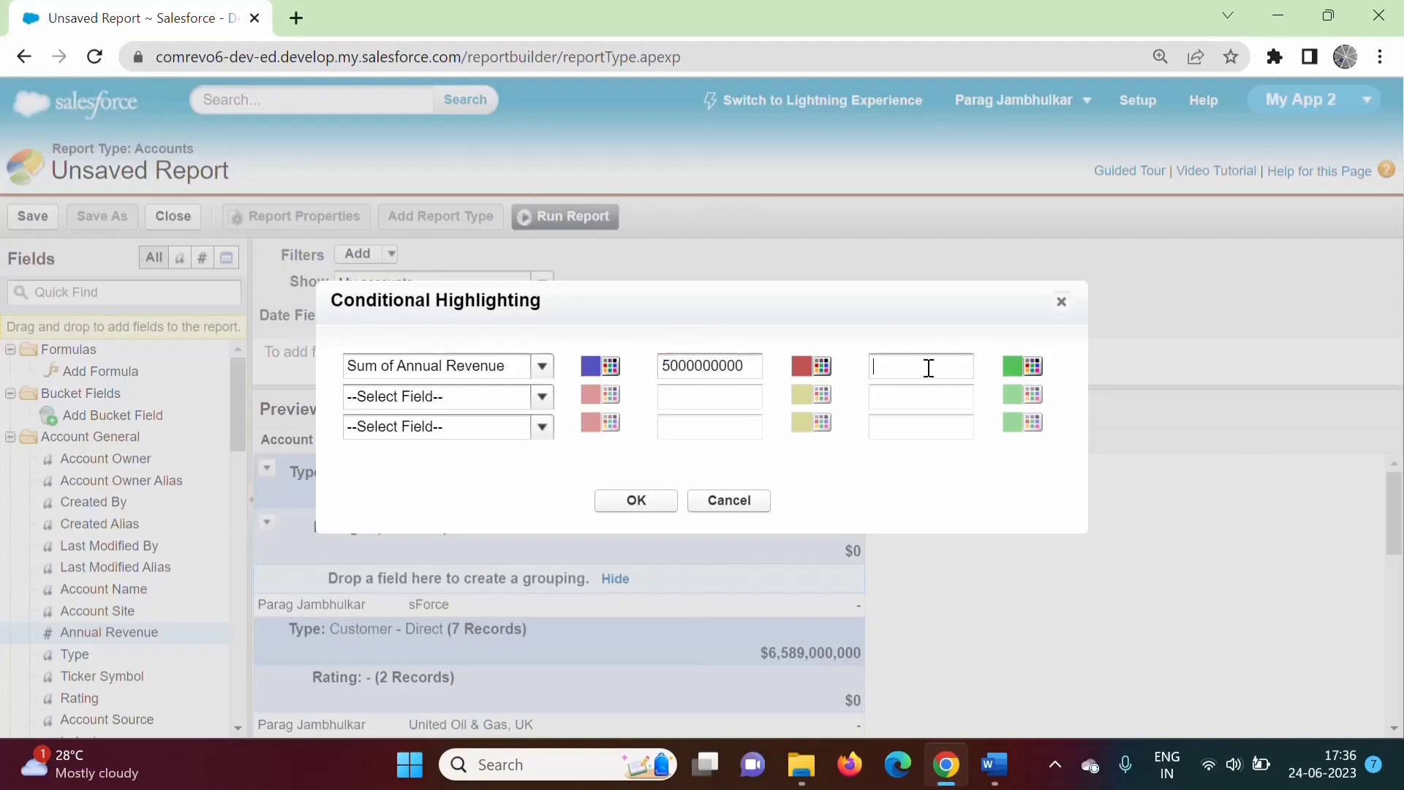
key(ctrl+v)
click(884, 368)
key(BackSpace)
text(8)
drag(663, 366, 750, 368)
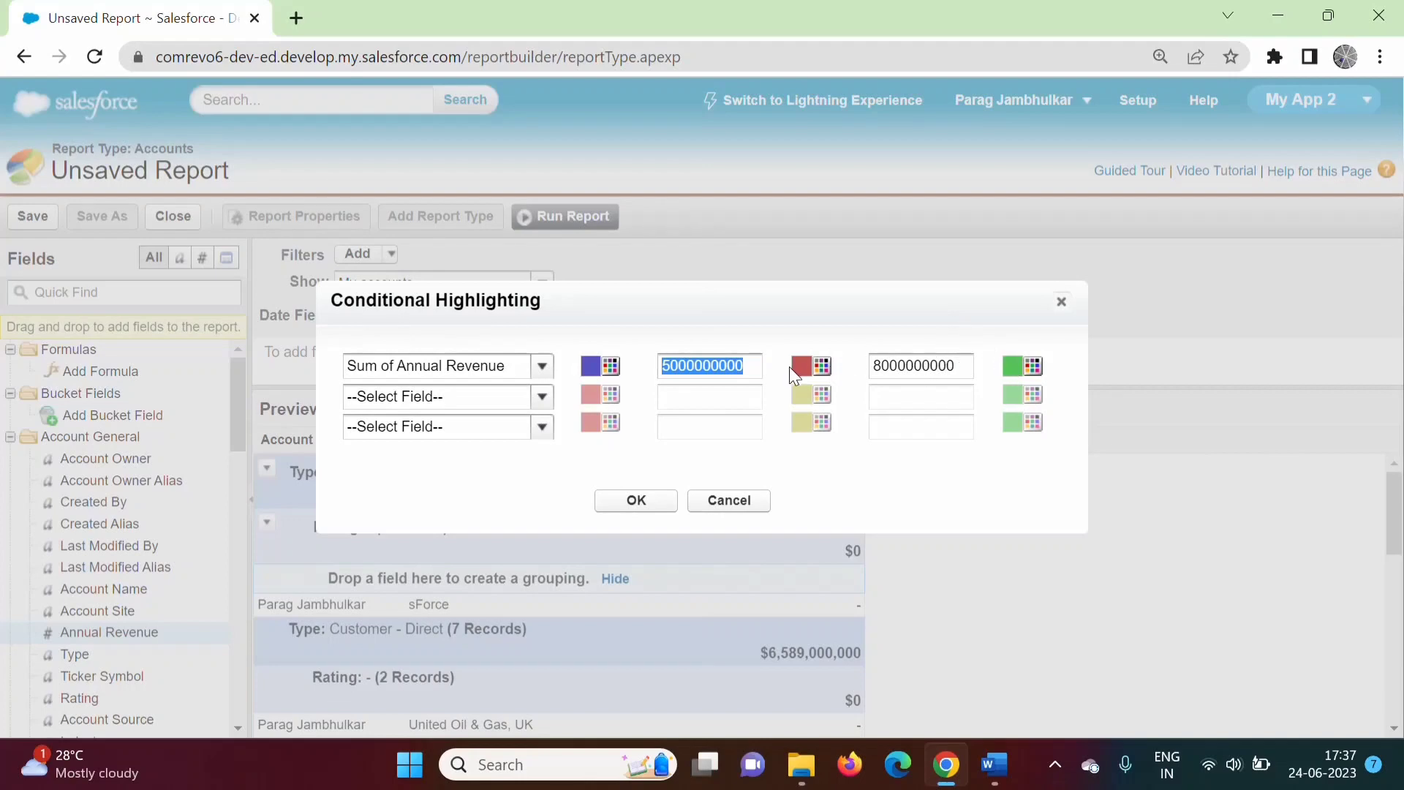
click(641, 502)
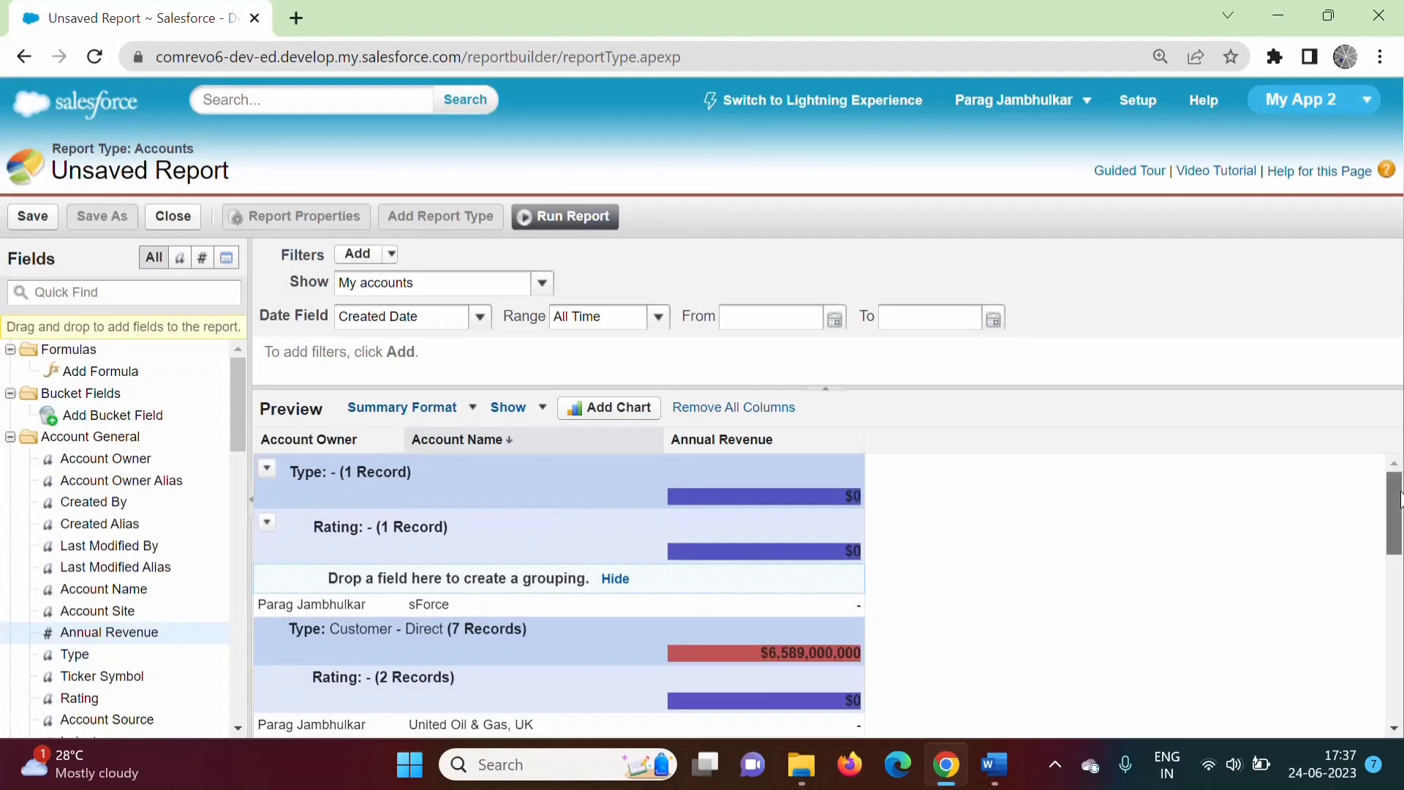
scroll(818, 547, down, 1)
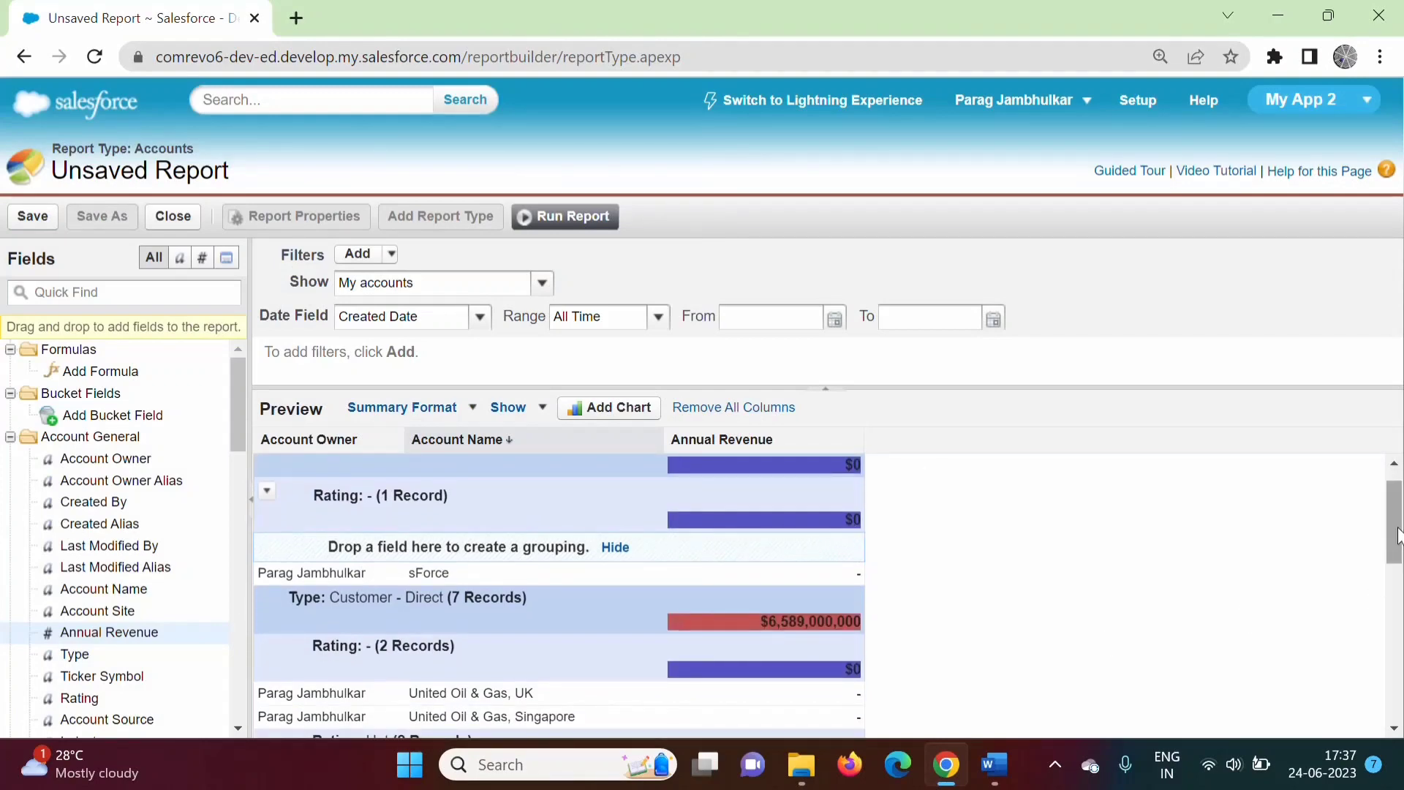
drag(1400, 535, 1402, 445)
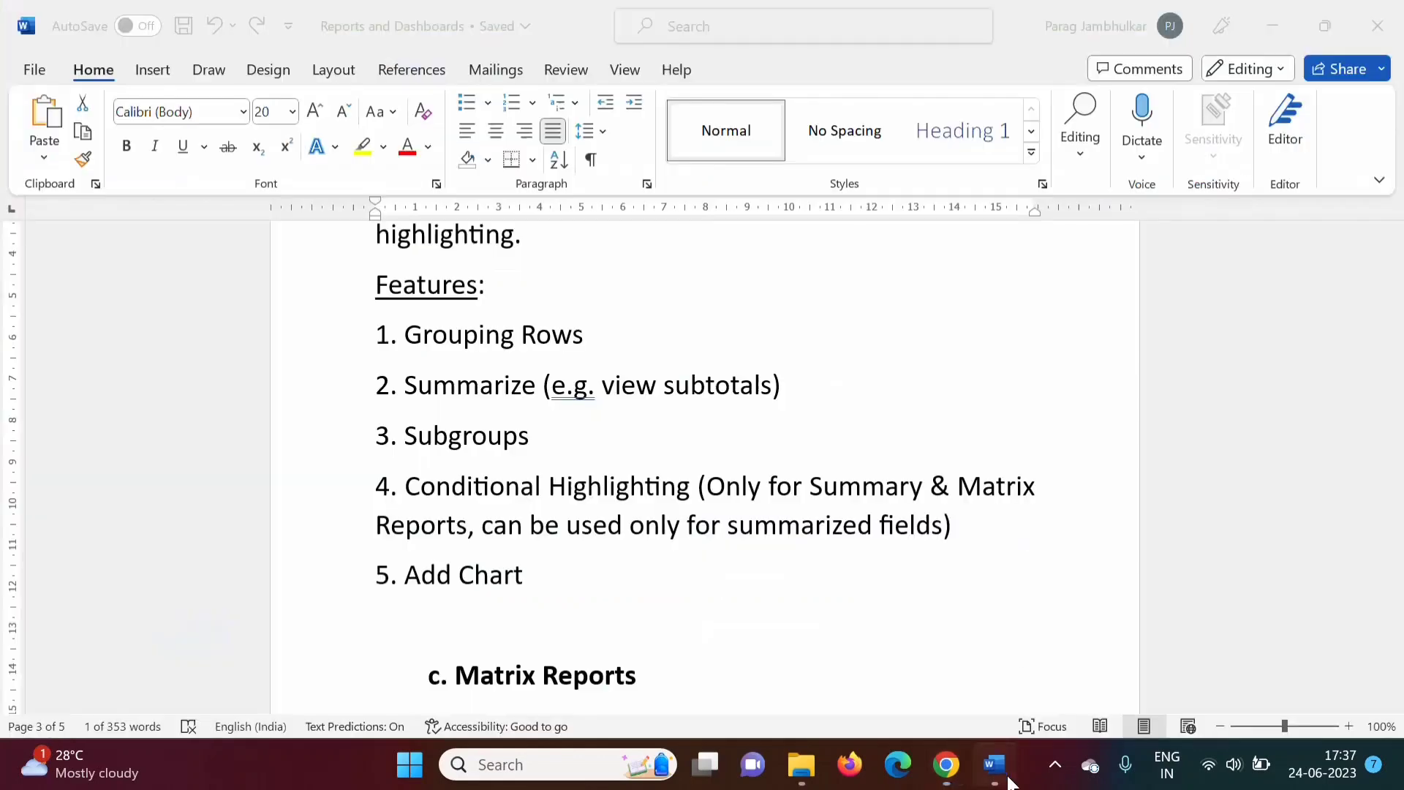
Go over the Word notes on Summary & Matrix, summarized fields and Add Chart, then return to Salesforce.
click(1010, 777)
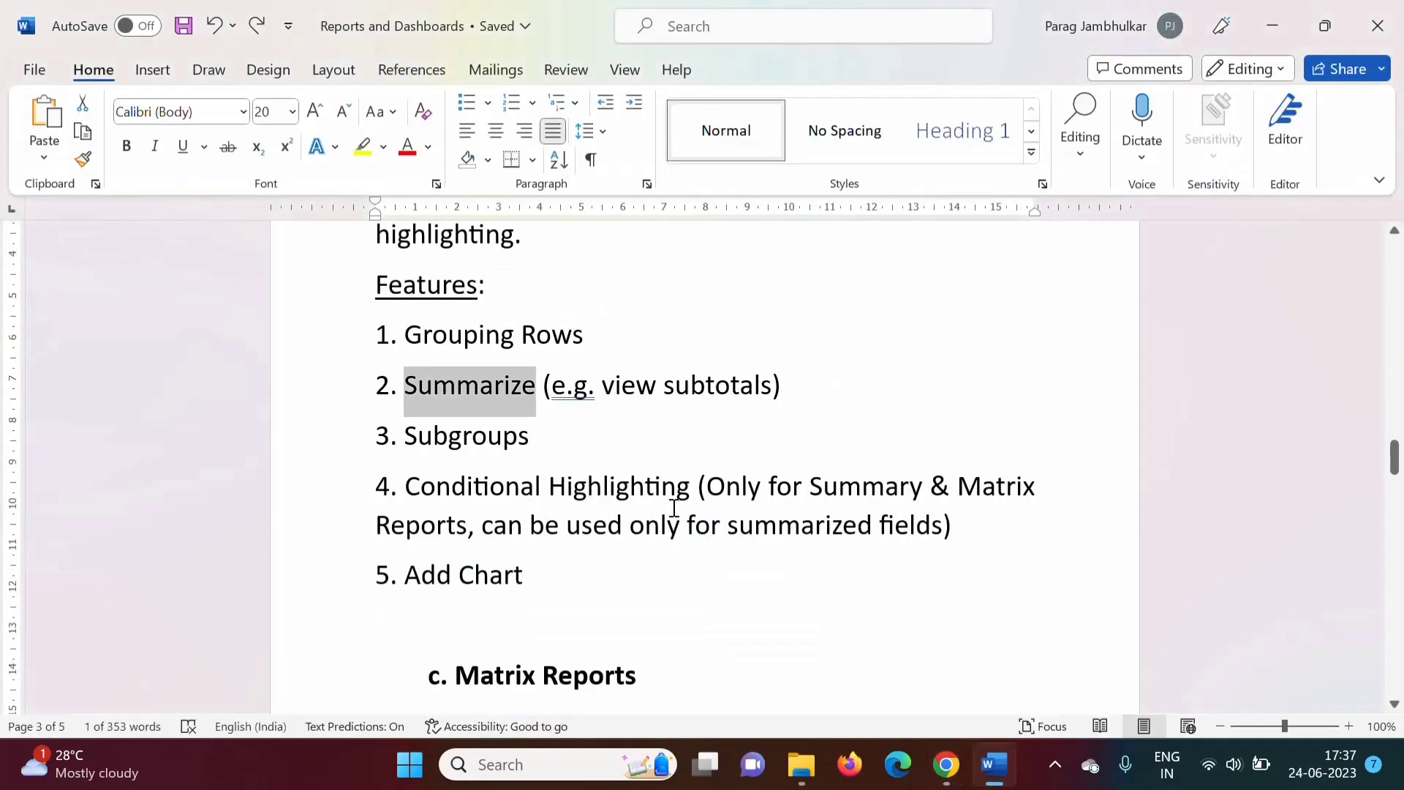
click(643, 620)
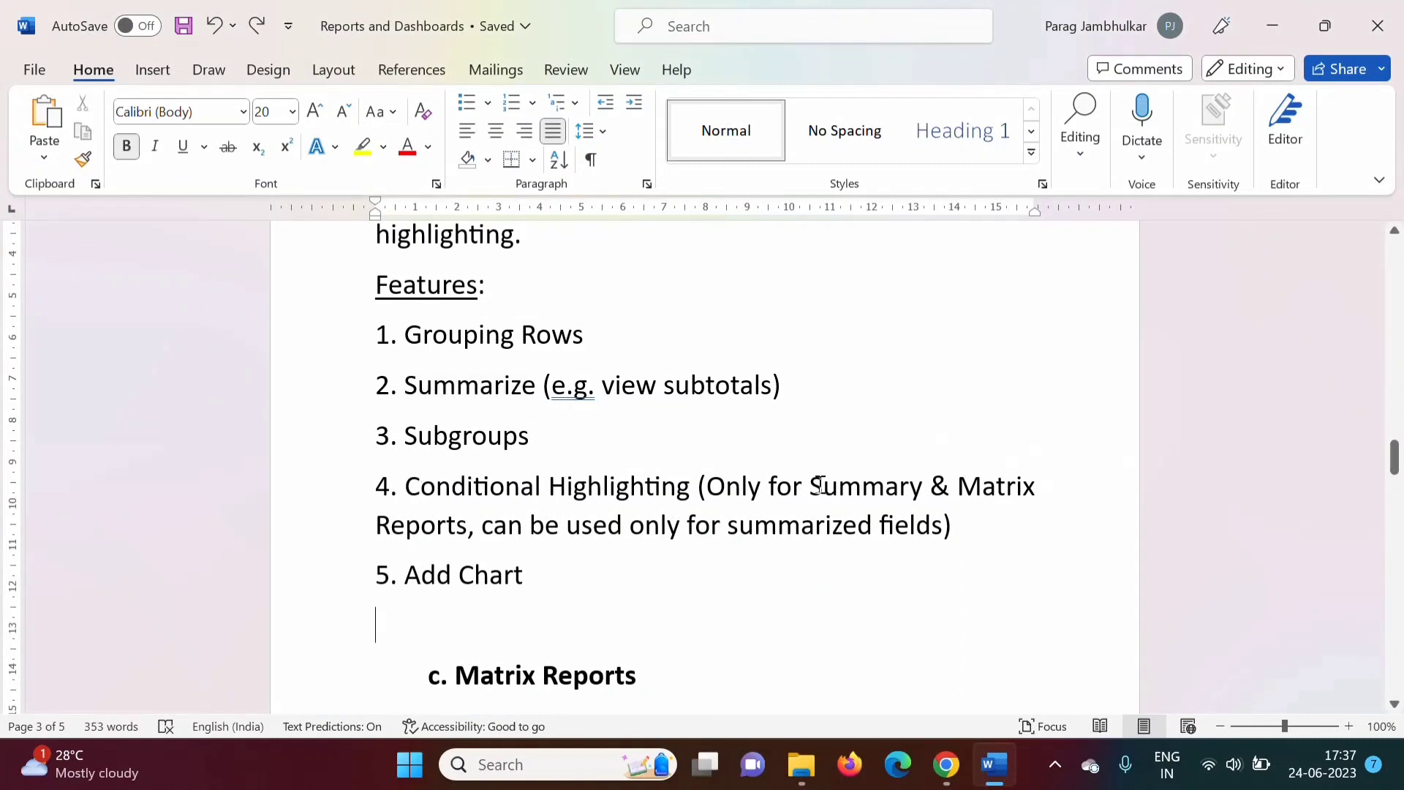
drag(817, 485, 1065, 499)
click(484, 530)
drag(485, 530, 924, 531)
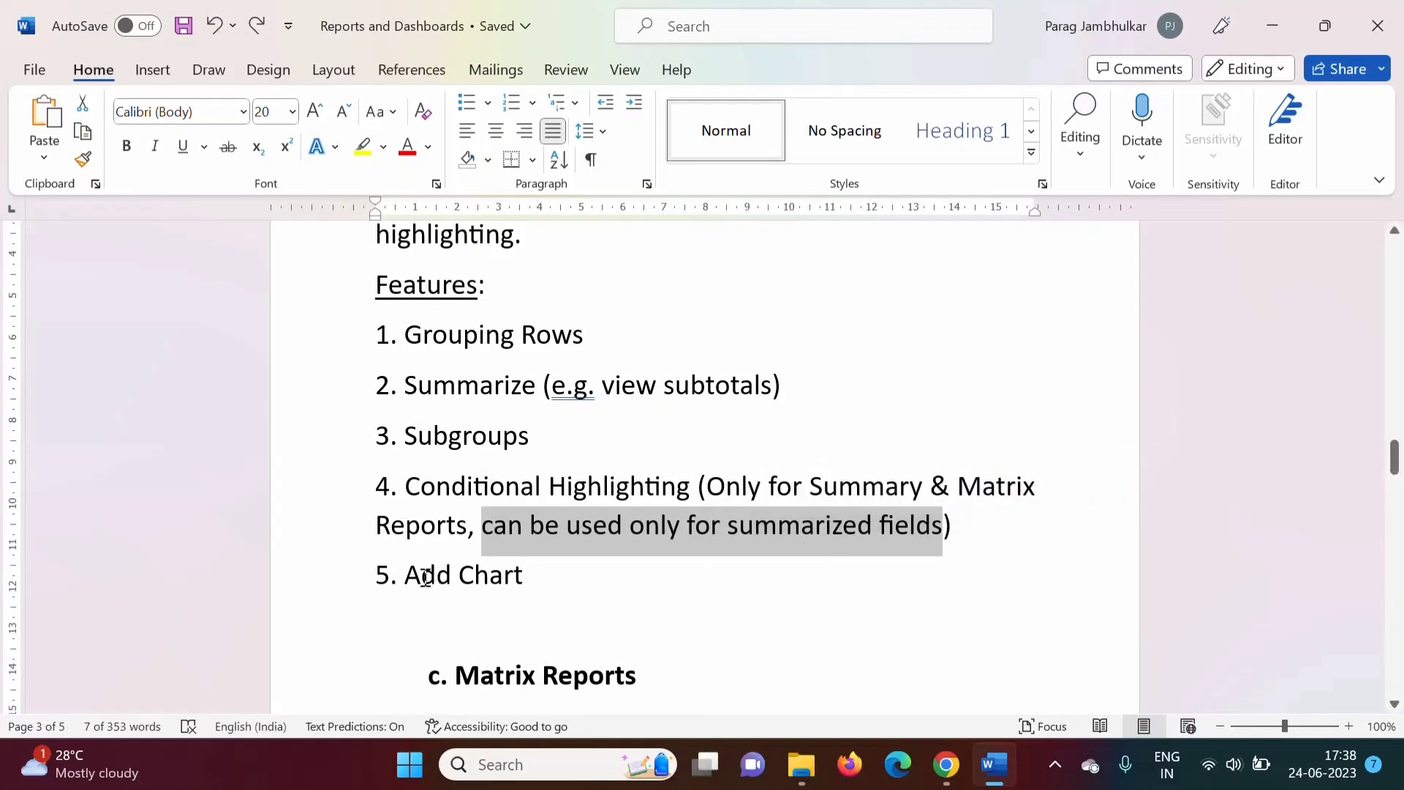
drag(429, 578, 536, 583)
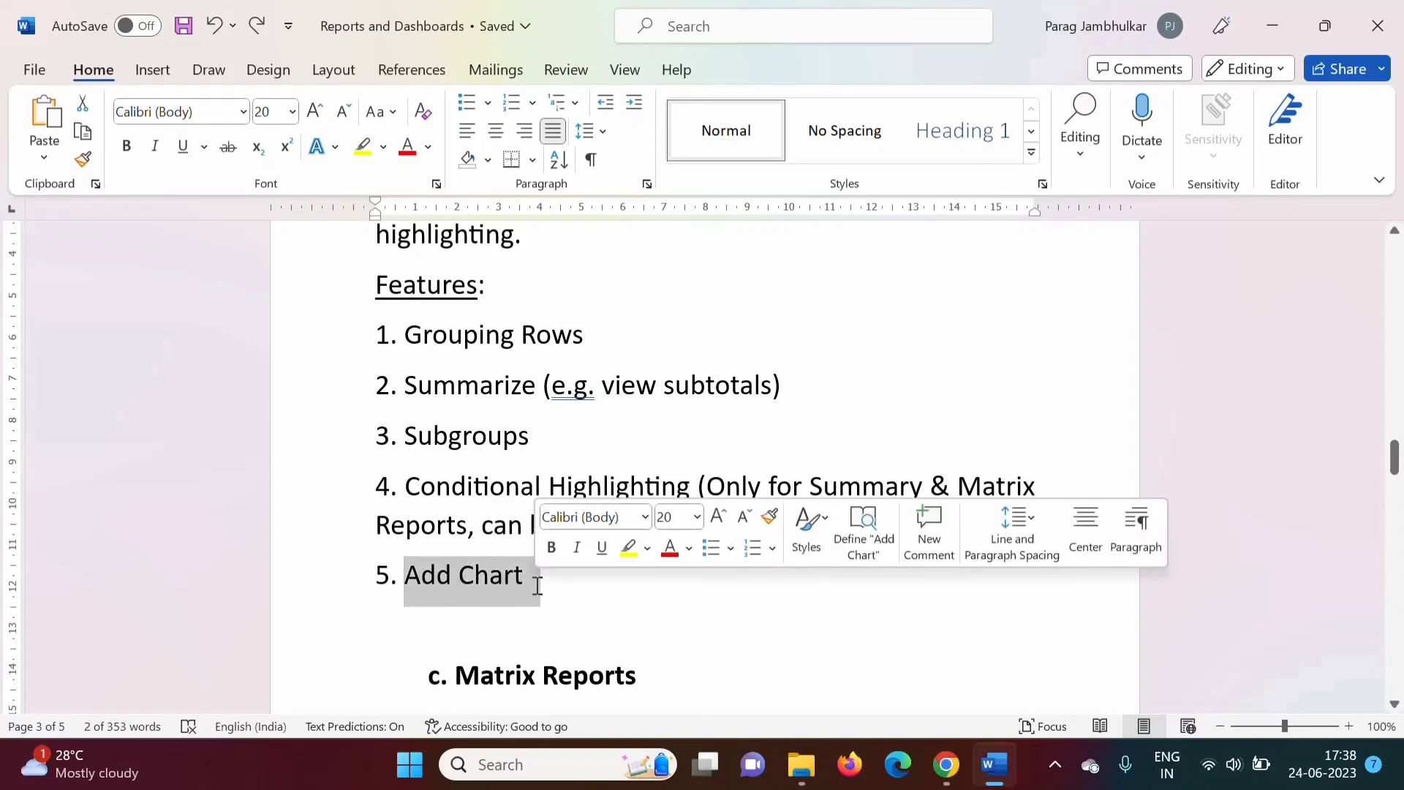
click(636, 628)
click(946, 765)
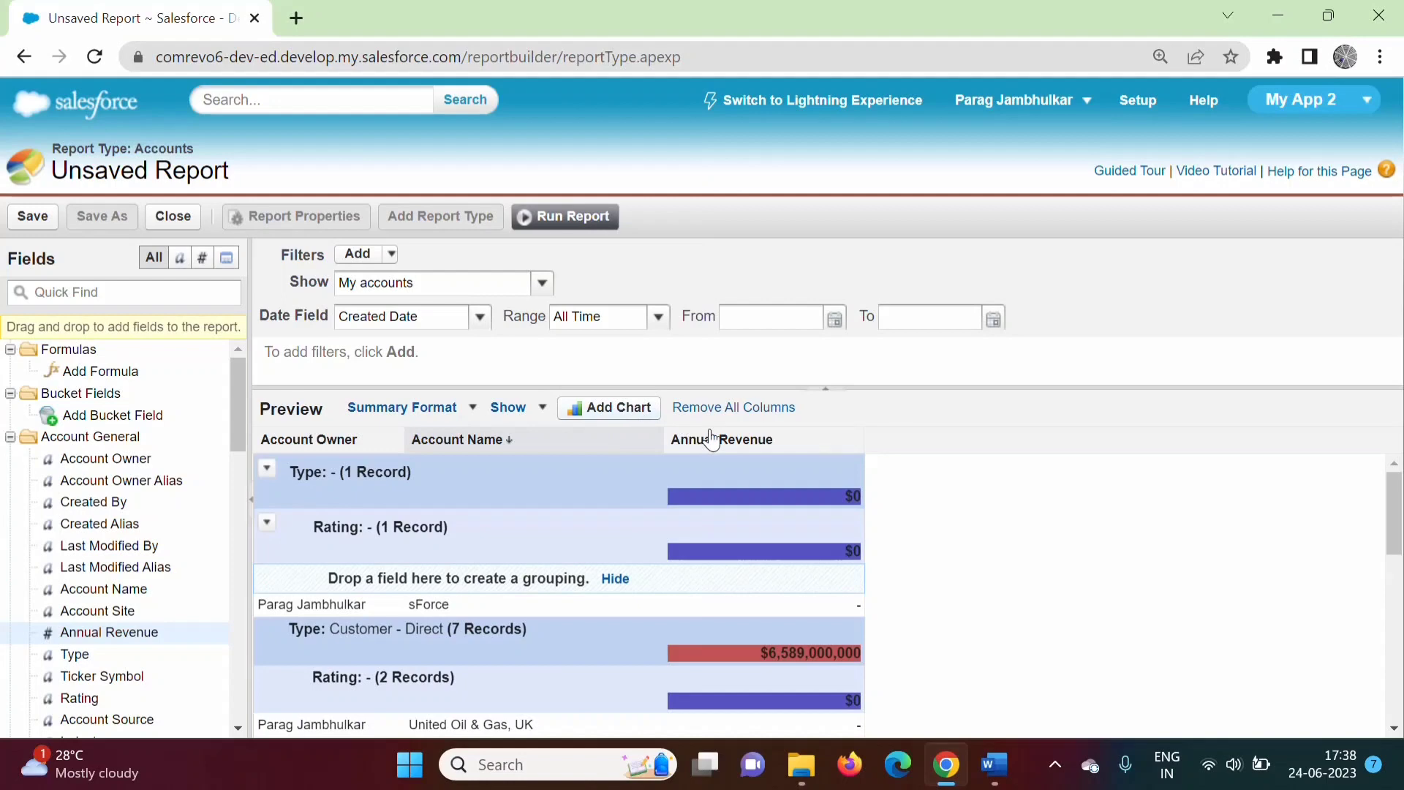
Add a vertical bar chart of Sum of Annual Revenue by Type, grouped by Rating.
mouse_move(1396, 485)
mouse_down()
mouse_move(1396, 563)
mouse_move(1396, 483)
mouse_up()
click(611, 411)
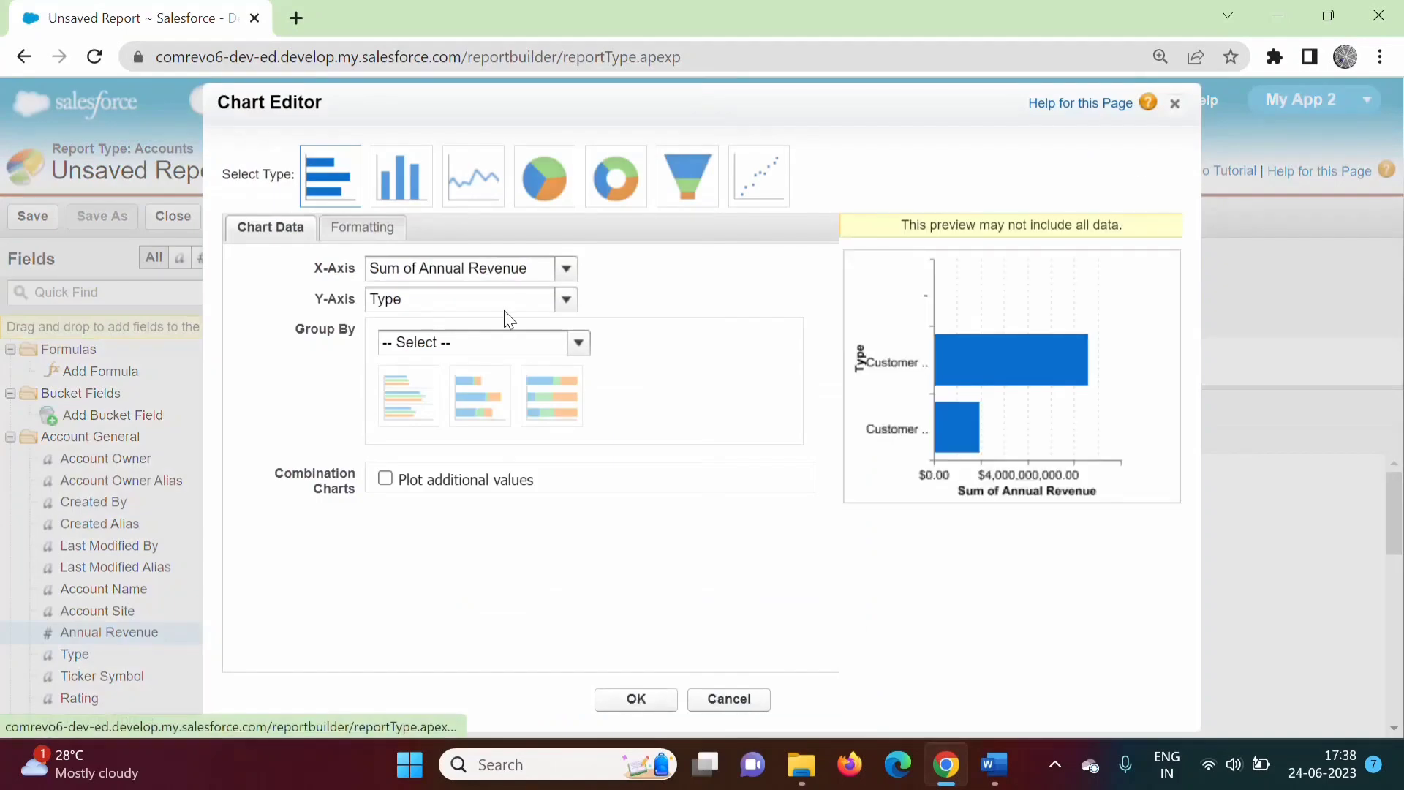
click(567, 273)
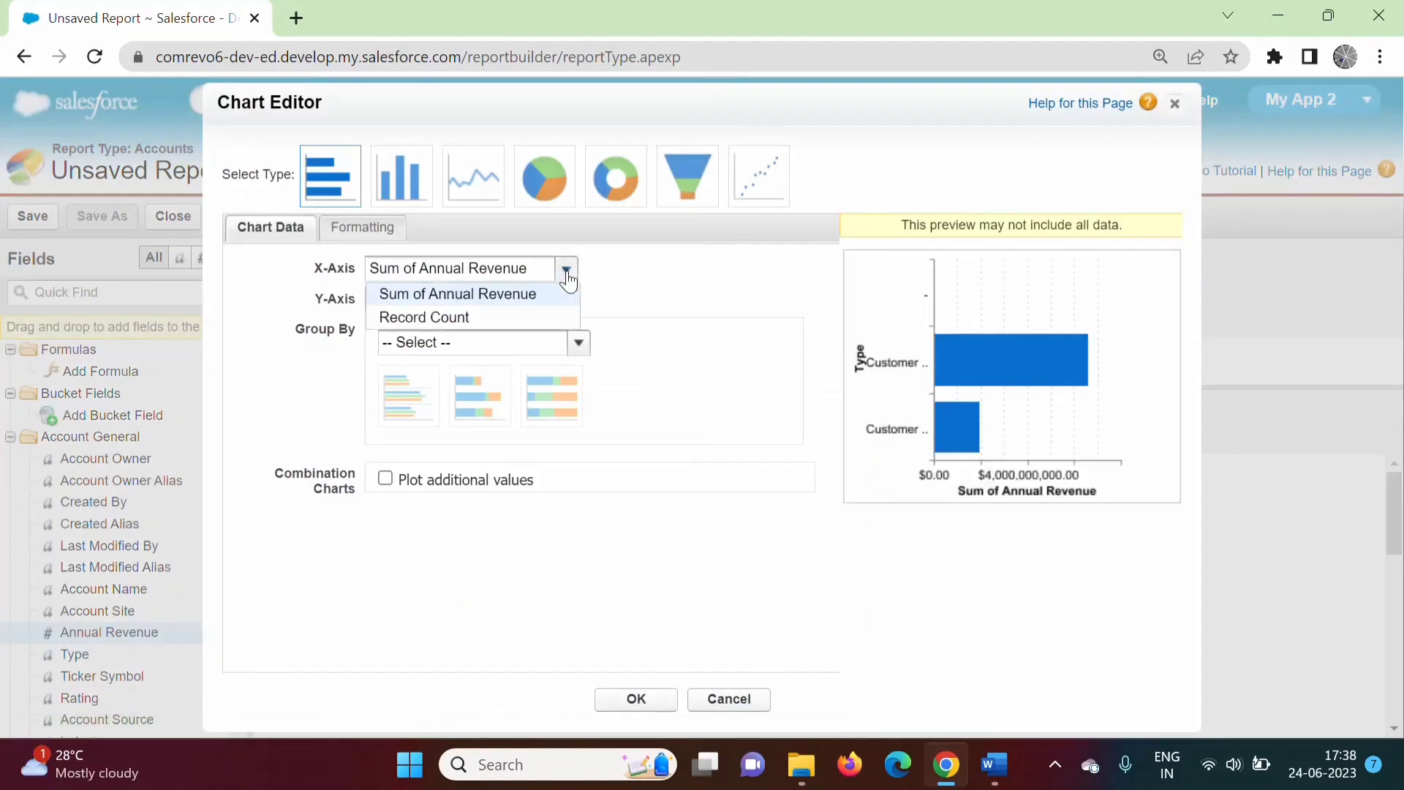
click(534, 294)
click(567, 300)
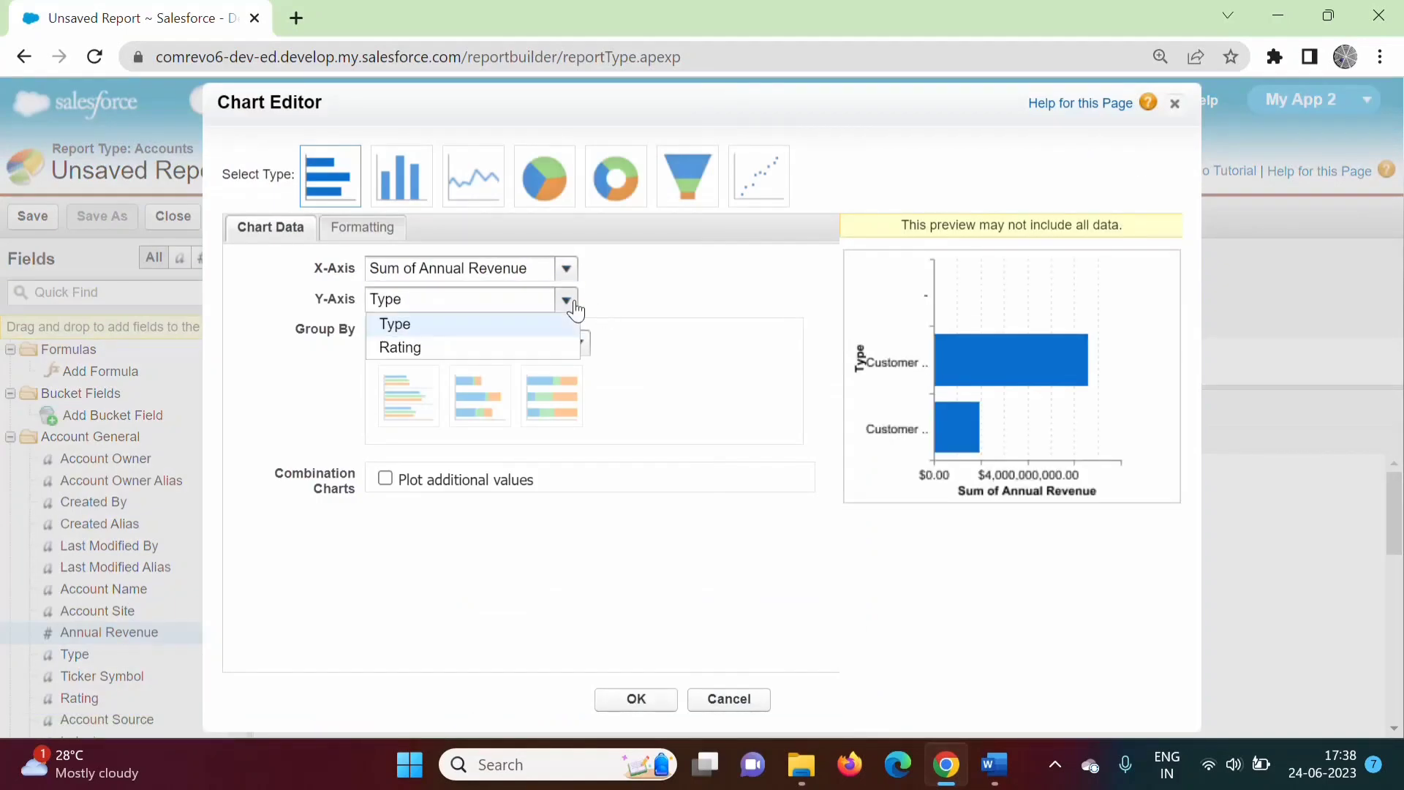
click(414, 327)
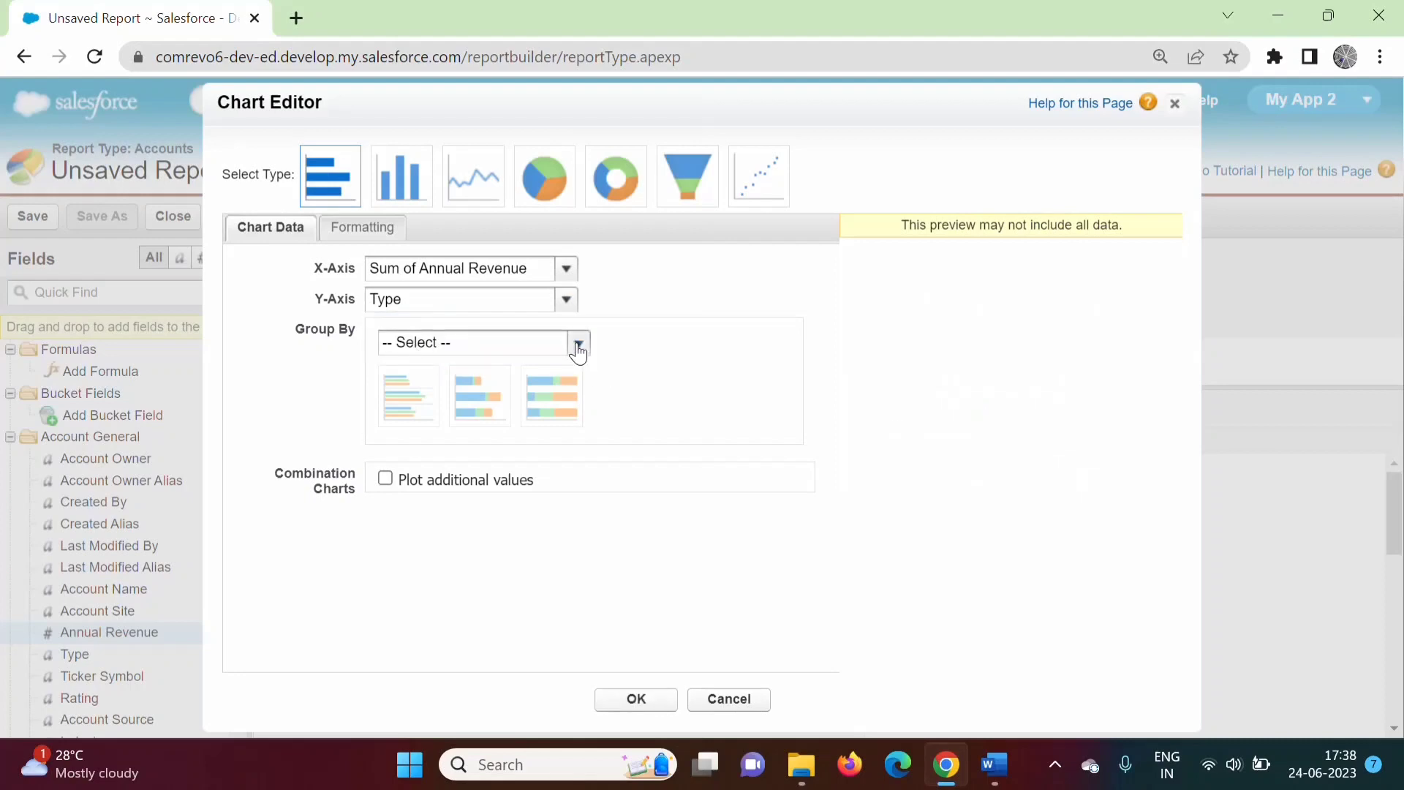
click(579, 345)
click(455, 412)
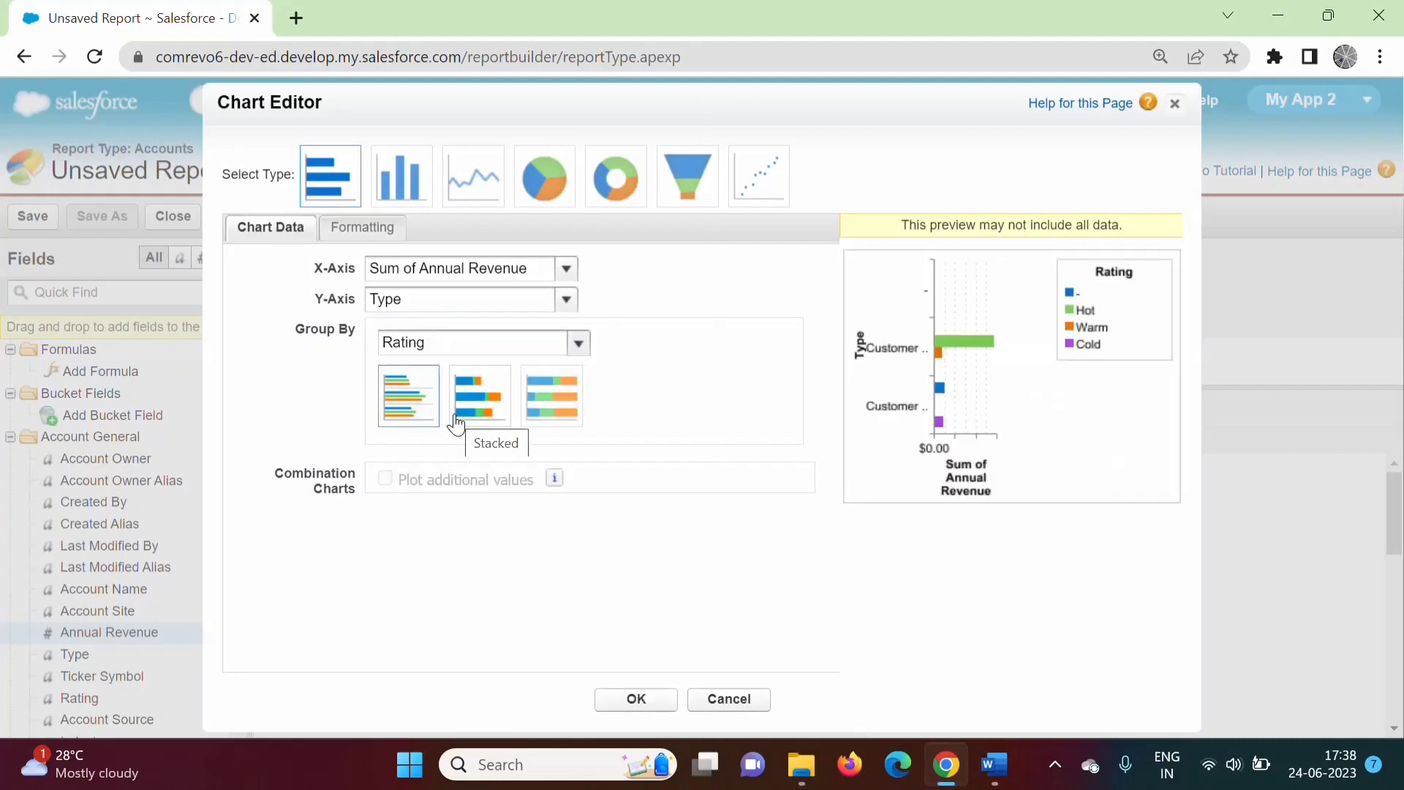
click(409, 192)
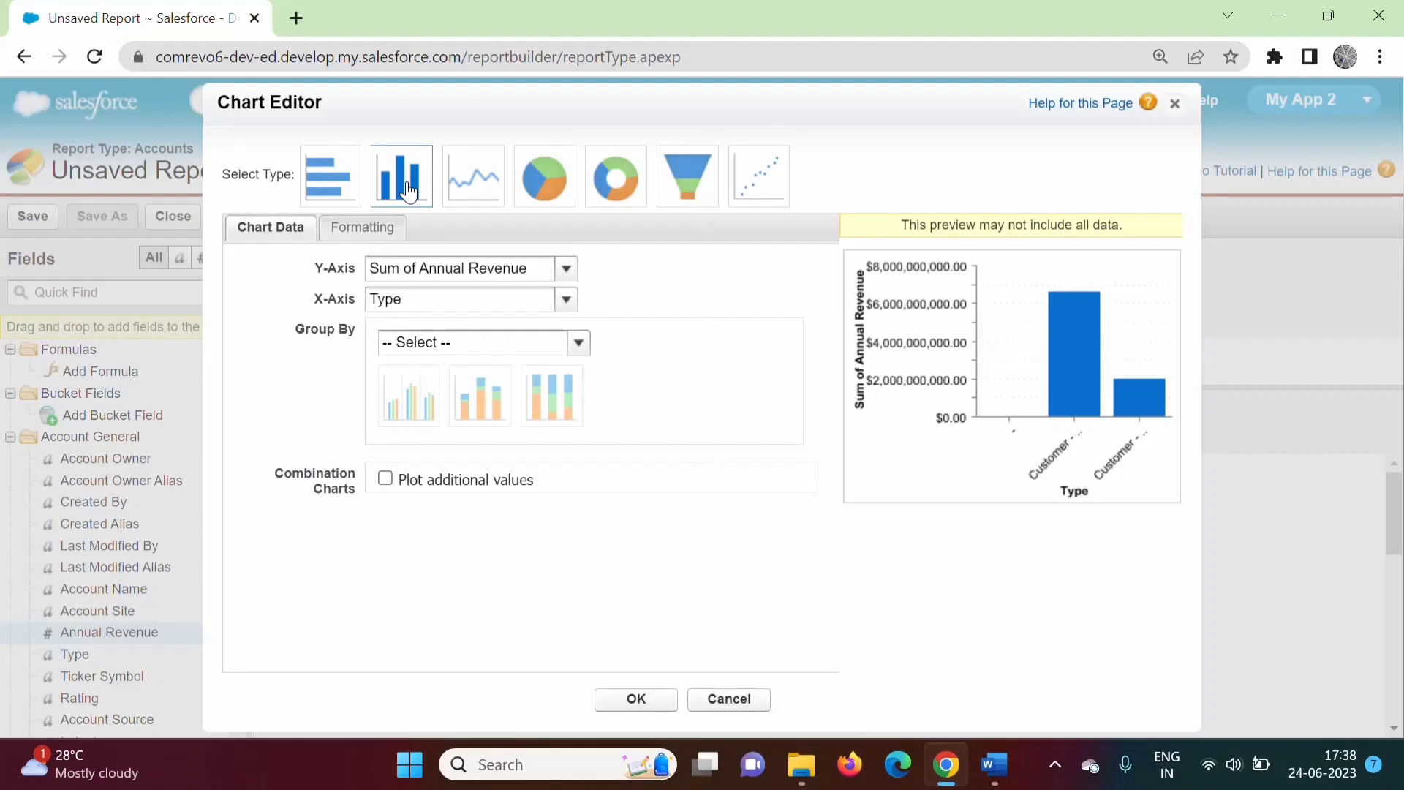
click(644, 702)
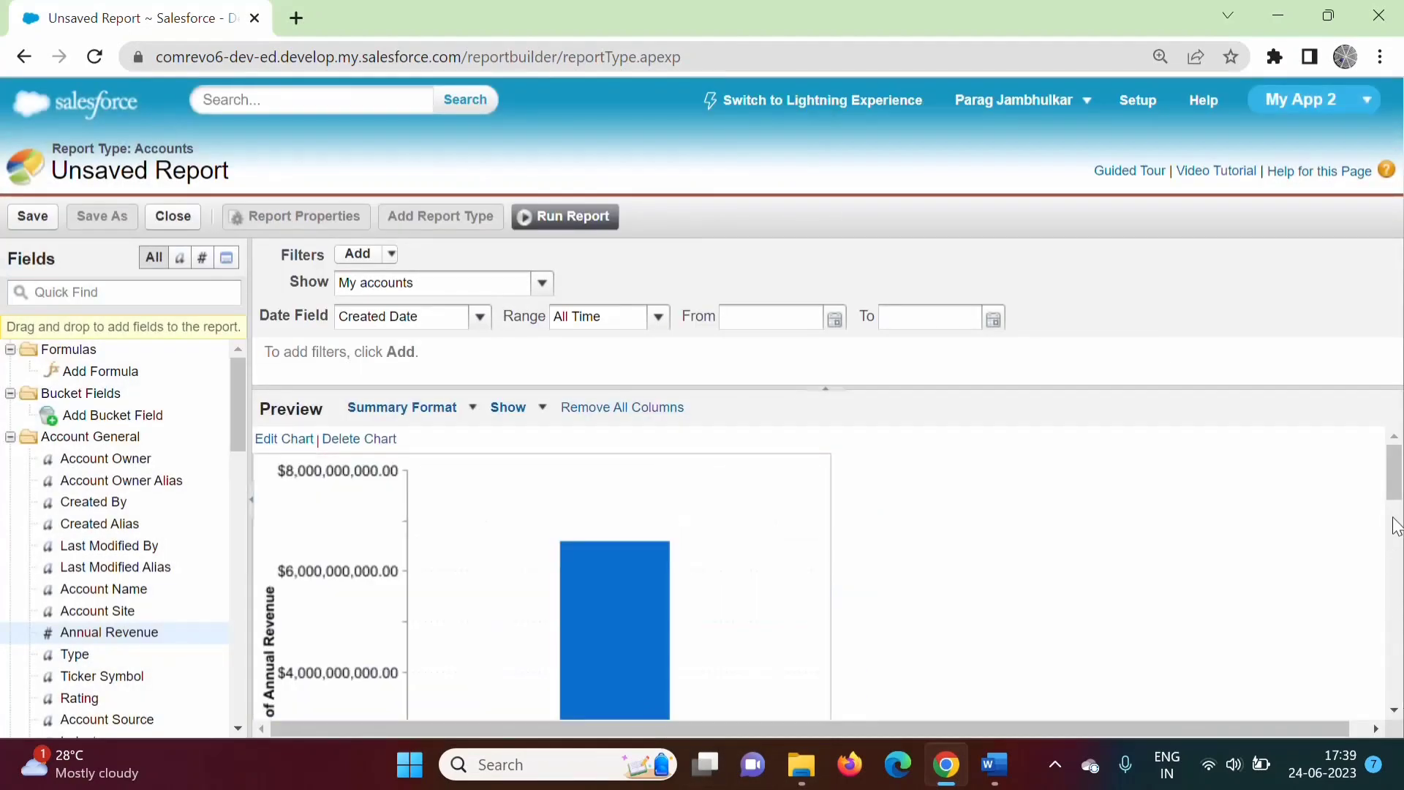
mouse_move(1398, 462)
mouse_down()
mouse_move(1398, 621)
mouse_move(1399, 472)
mouse_up()
Run the report and save it as Test2 Summary Report with unique name Test2_Summary_Report.
click(576, 223)
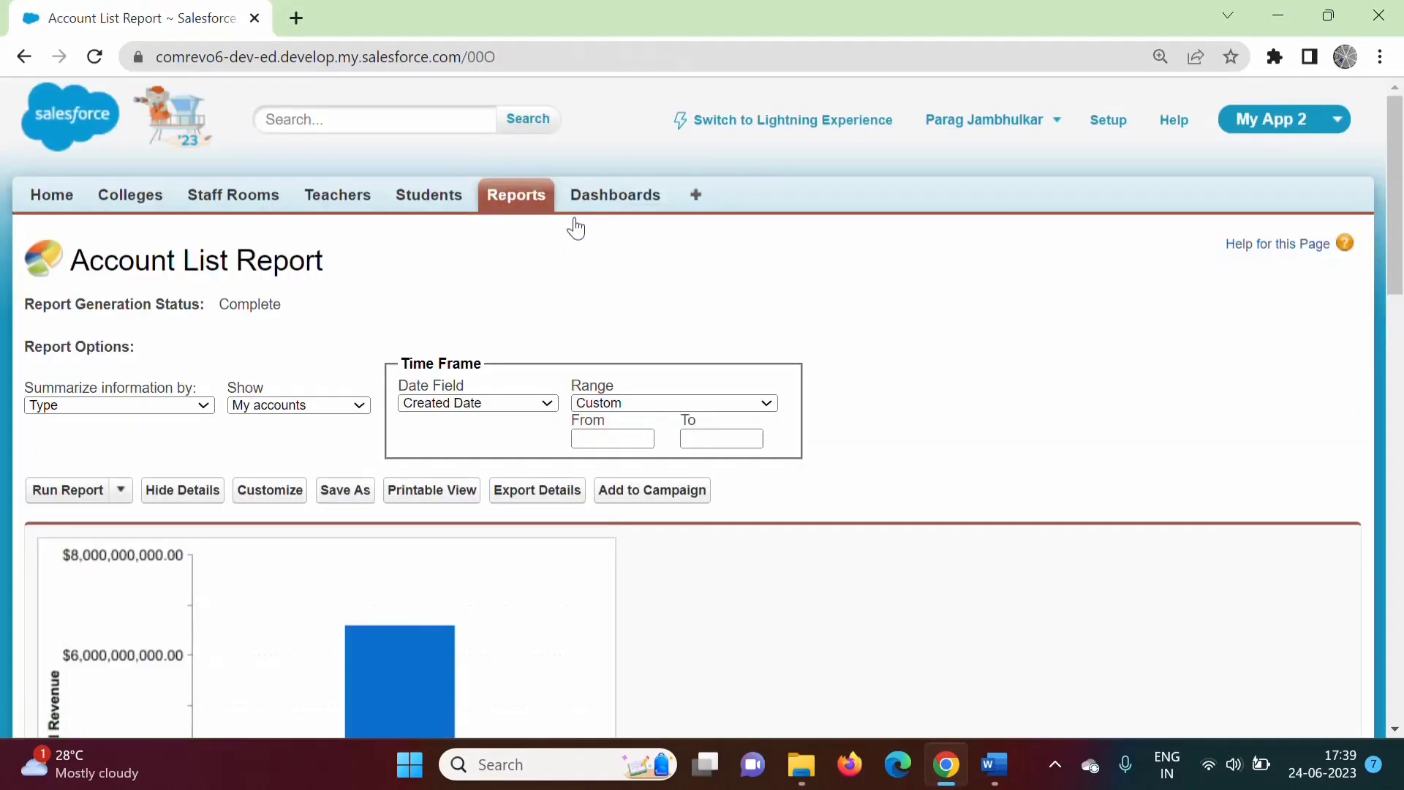
mouse_move(1400, 225)
mouse_down()
mouse_move(1400, 588)
mouse_move(1400, 219)
mouse_up()
click(349, 492)
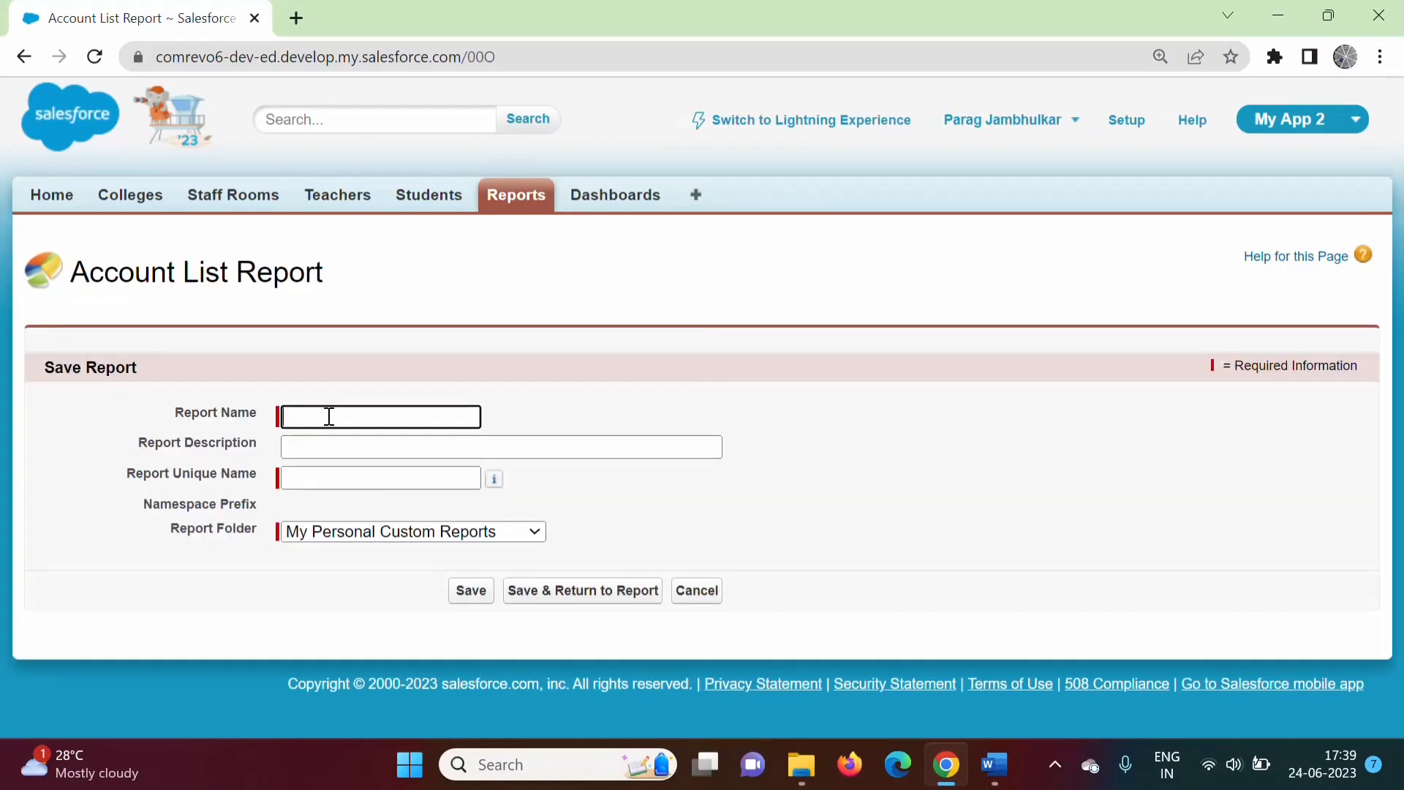
click(326, 414)
click(476, 505)
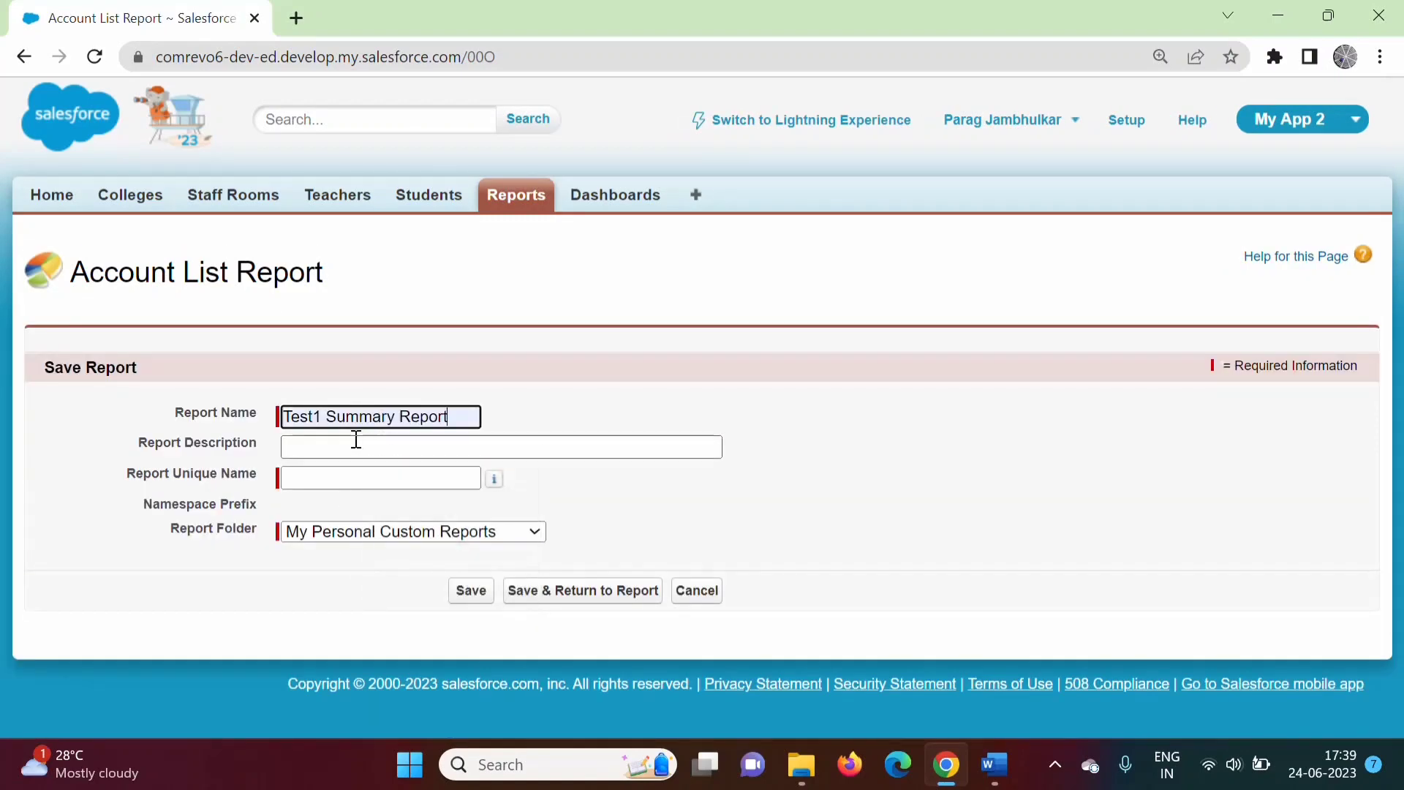
click(323, 417)
key(BackSpace)
text(2)
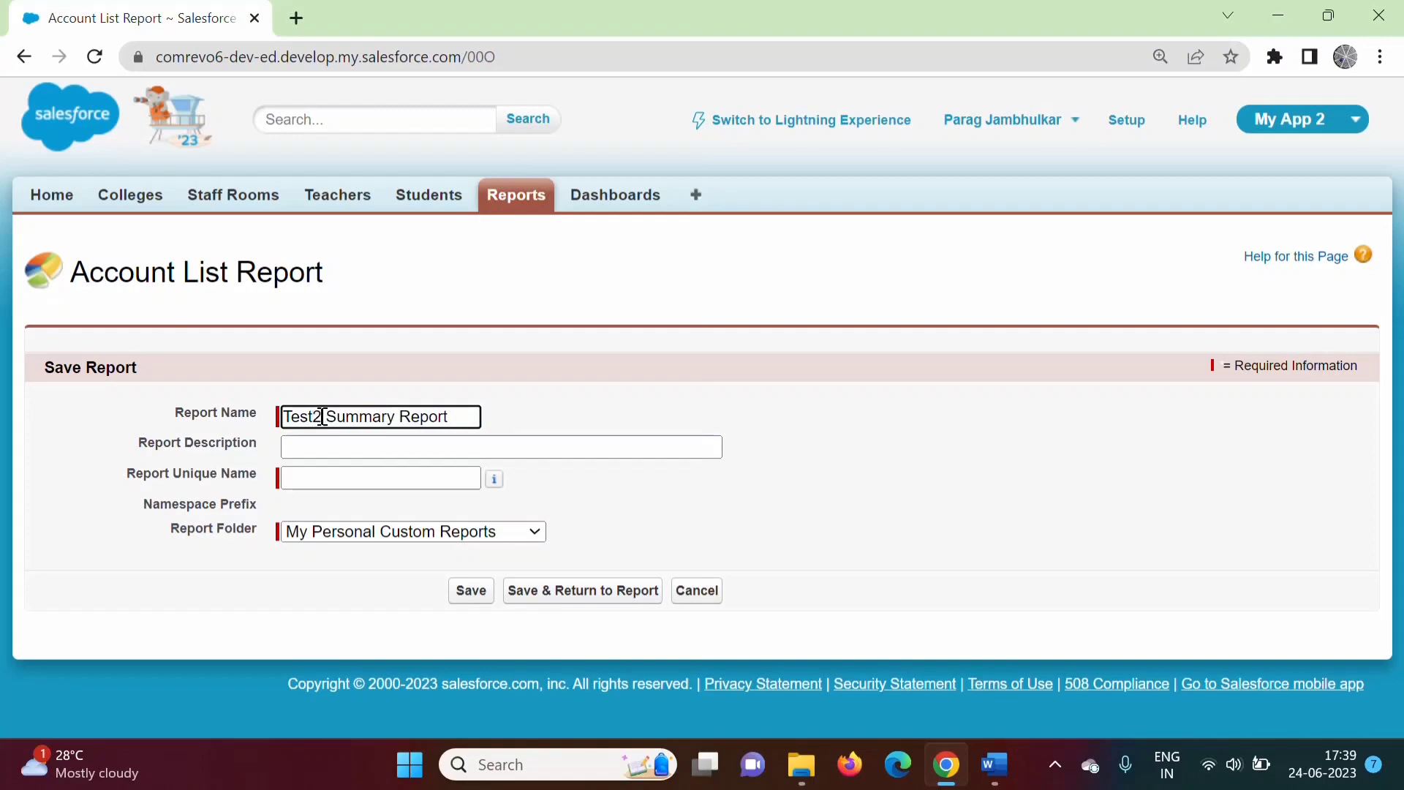
click(326, 479)
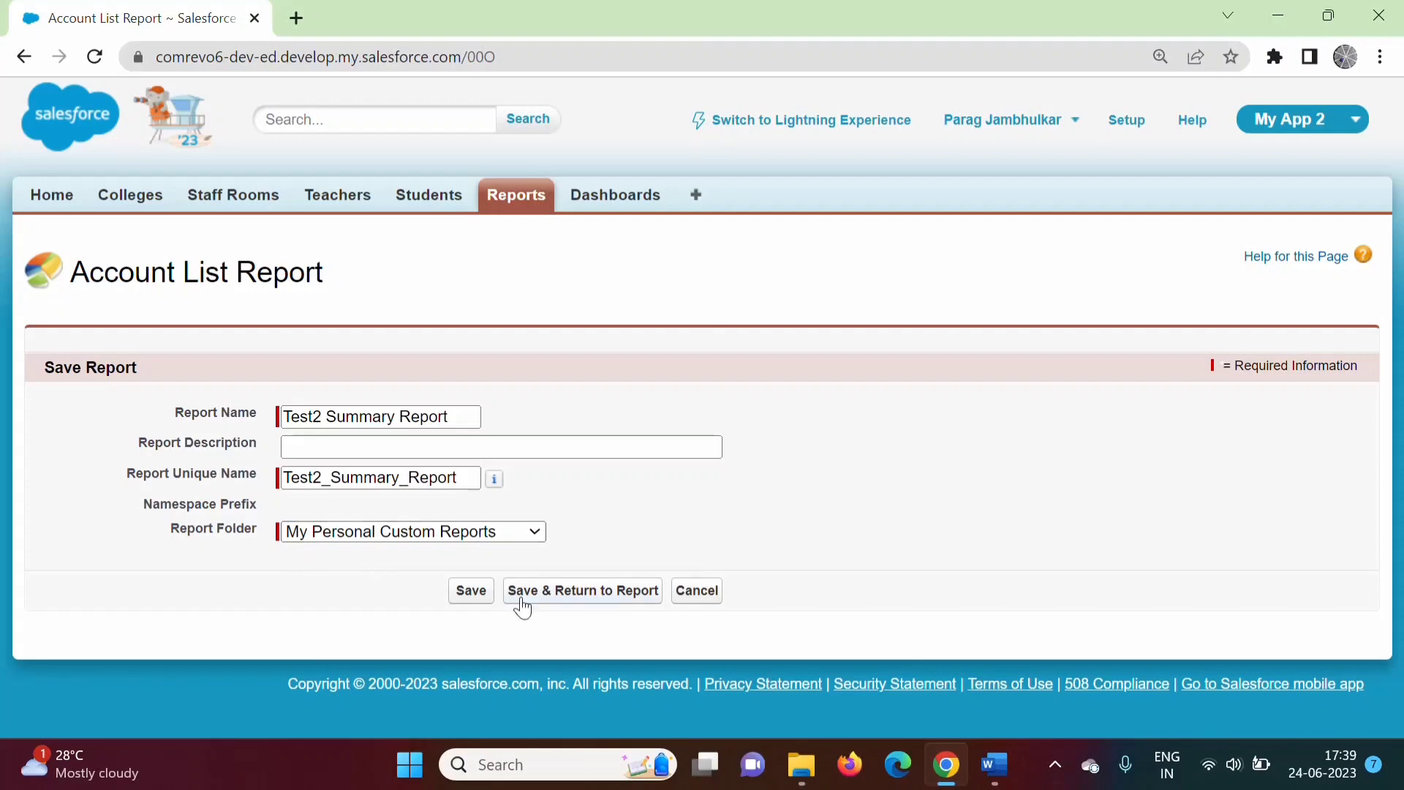
click(471, 591)
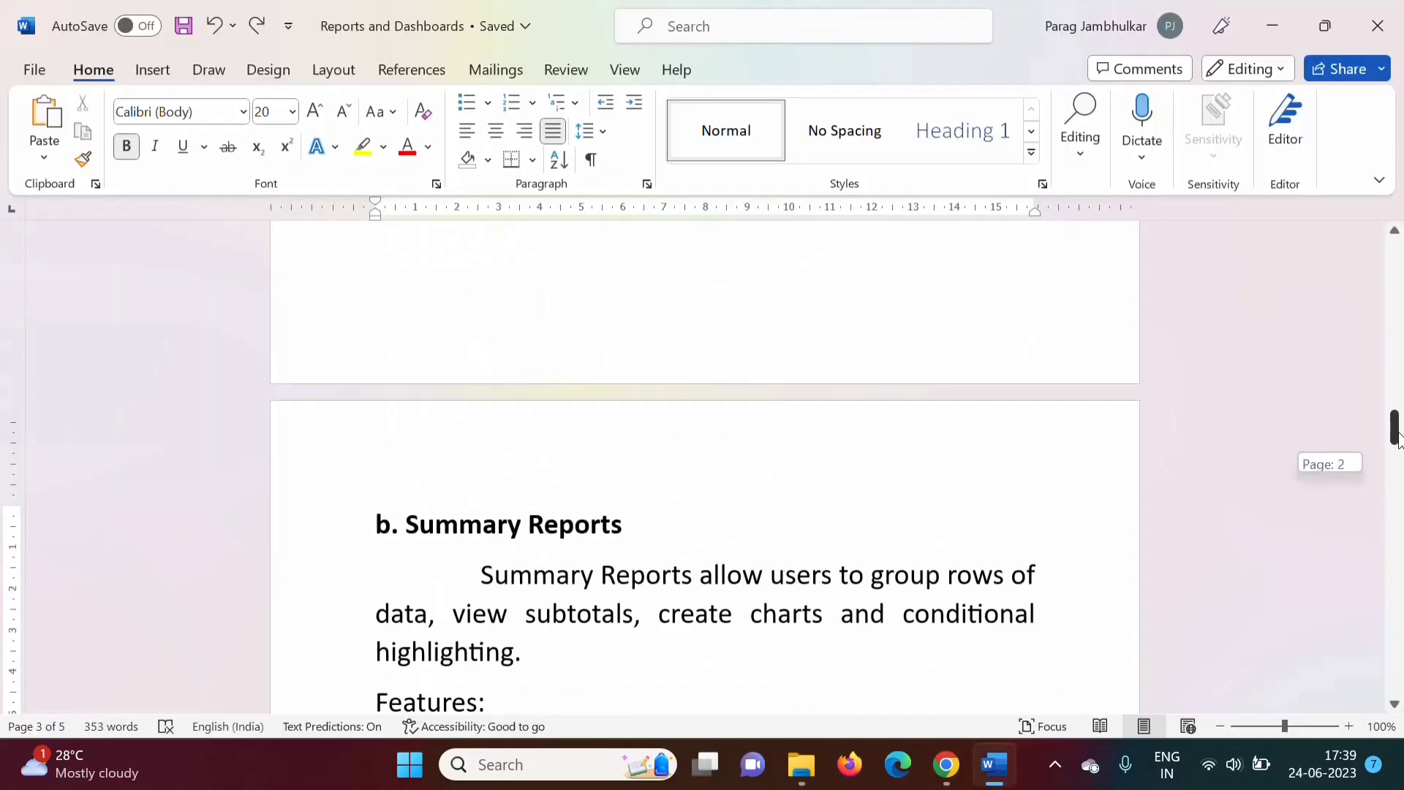
Mark the Summary Reports heading in the Word notes.
drag(1395, 431, 1397, 457)
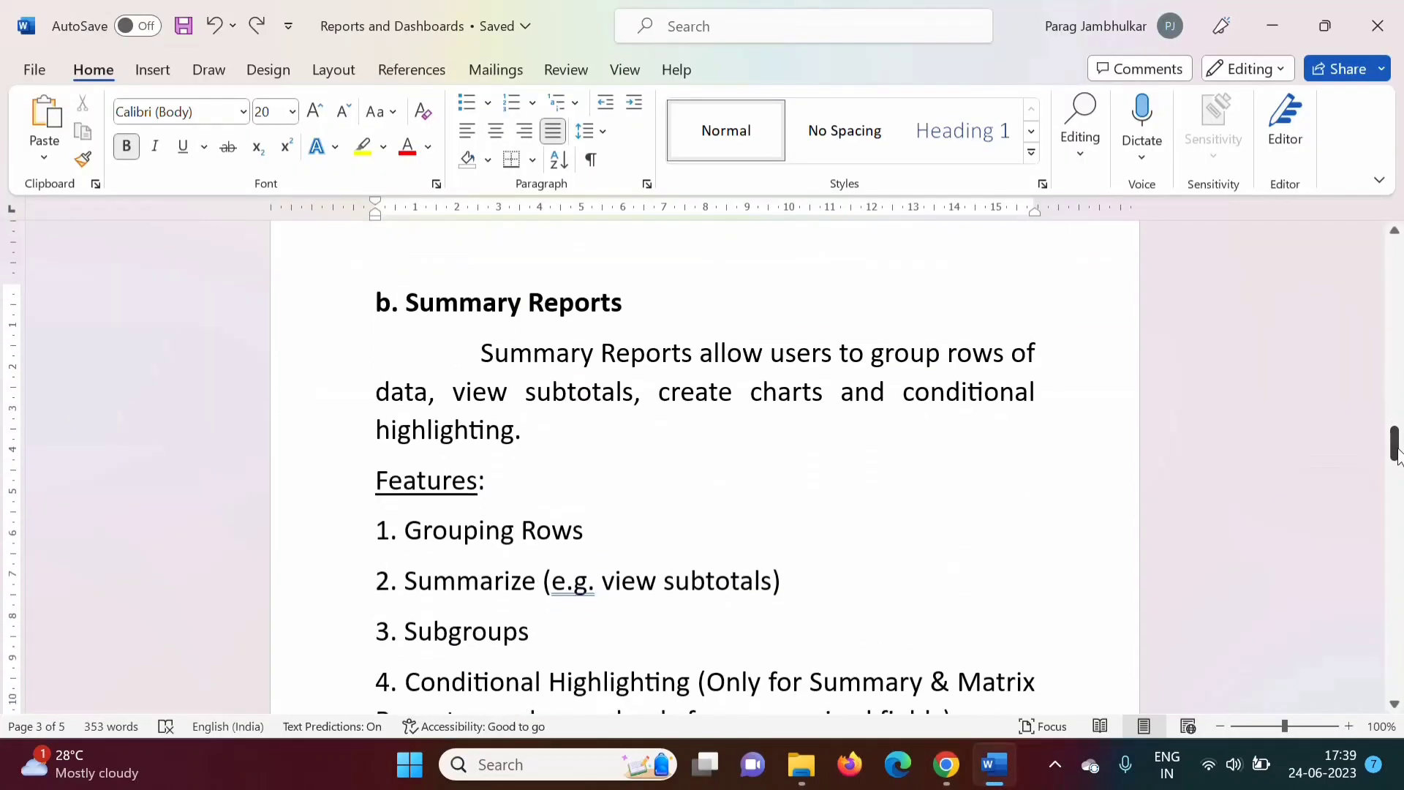
click(637, 442)
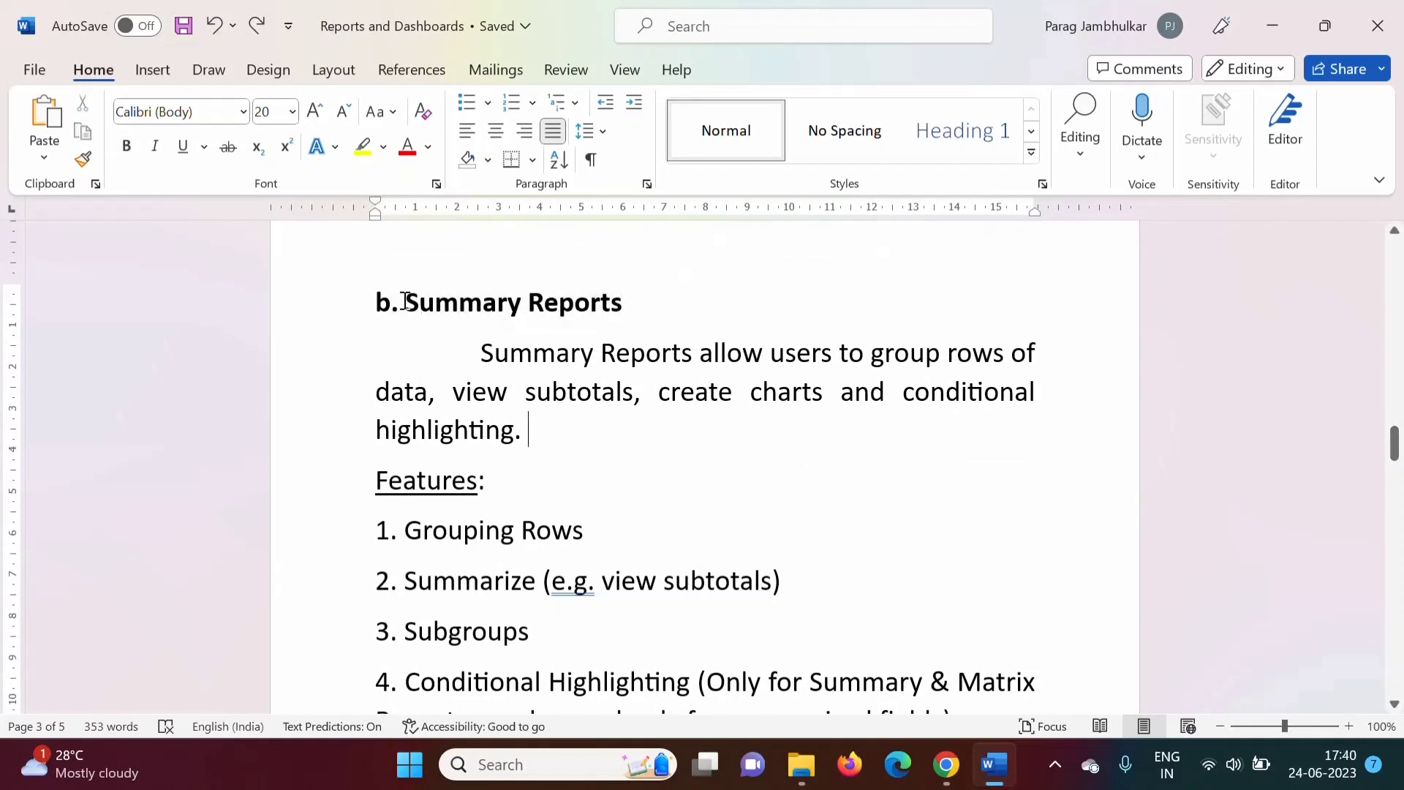
drag(406, 301, 621, 292)
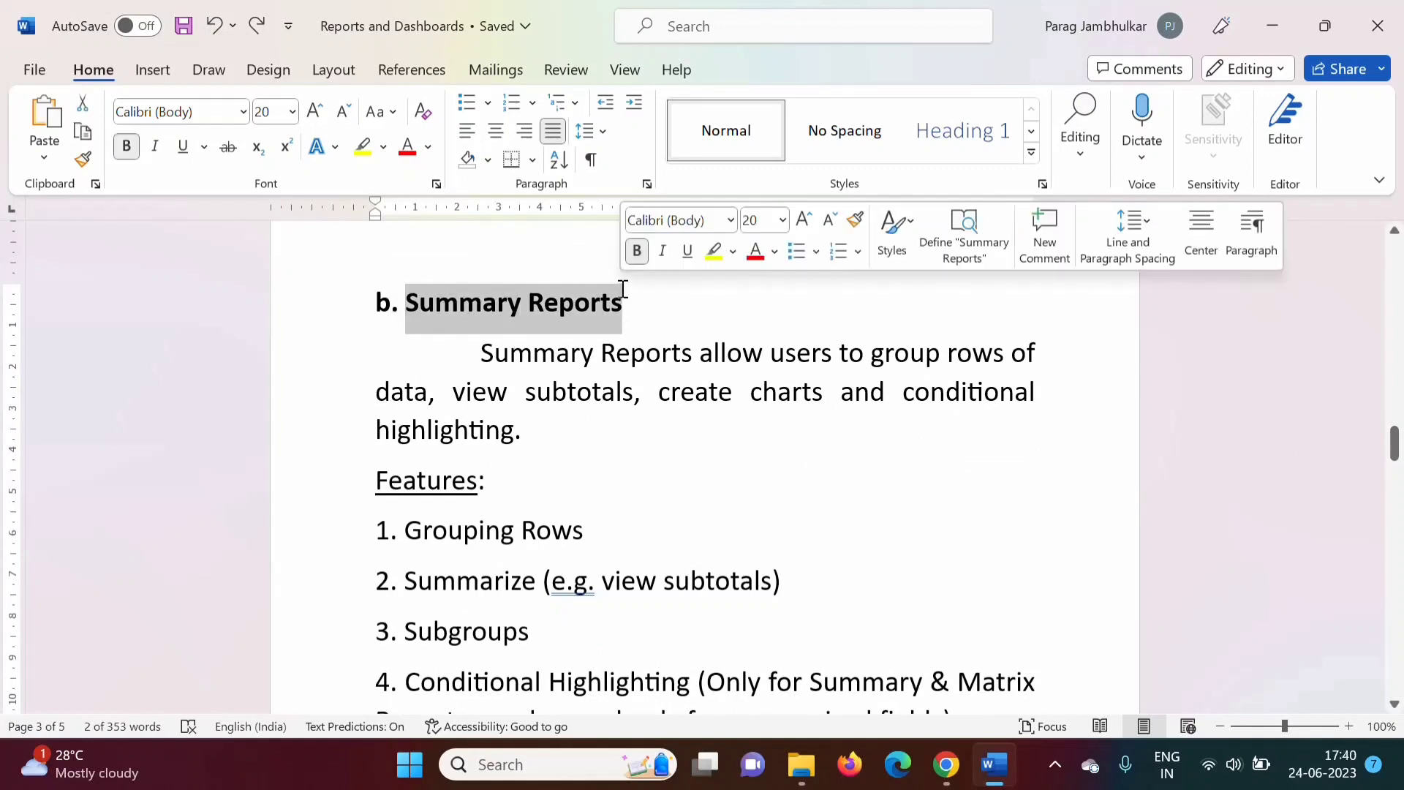
click(632, 390)
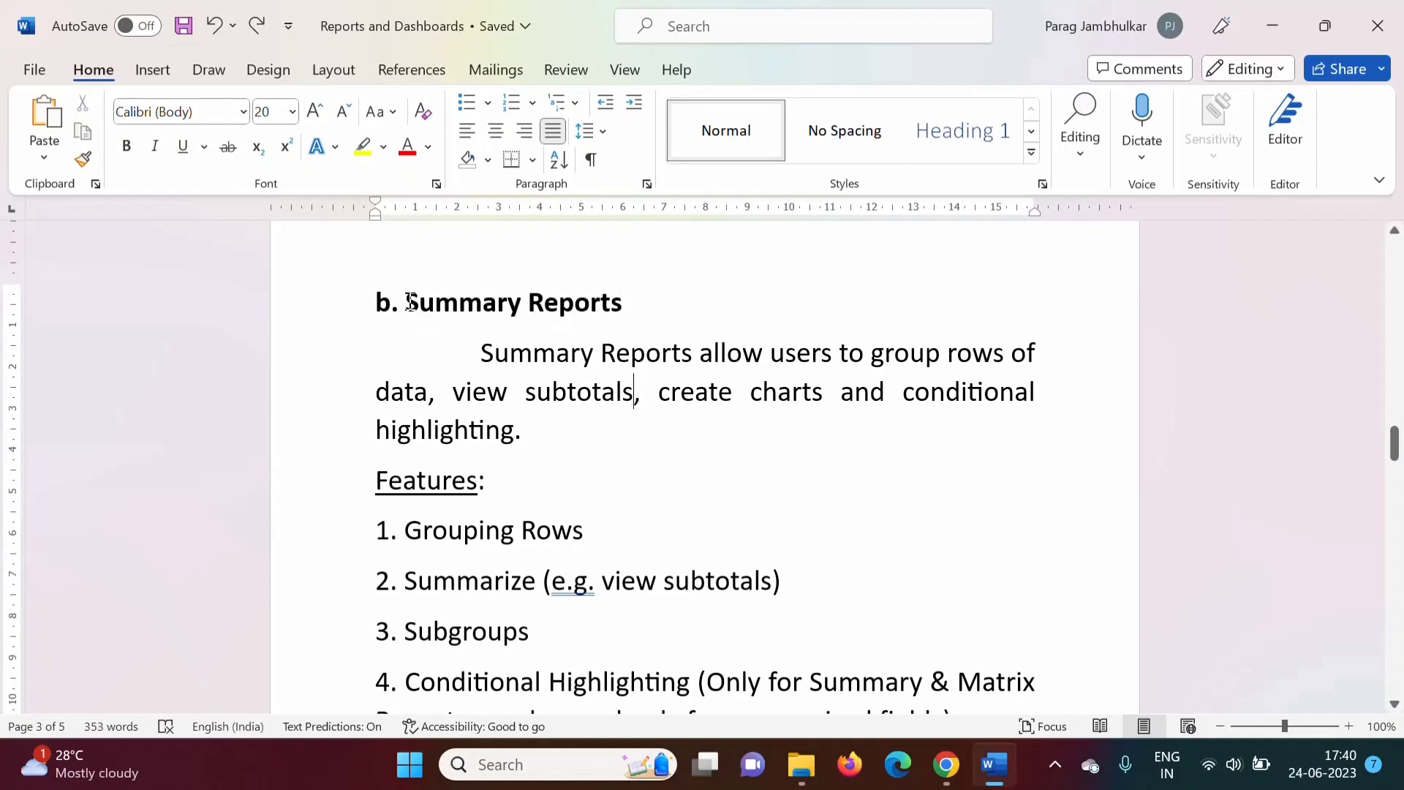
drag(410, 302, 623, 309)
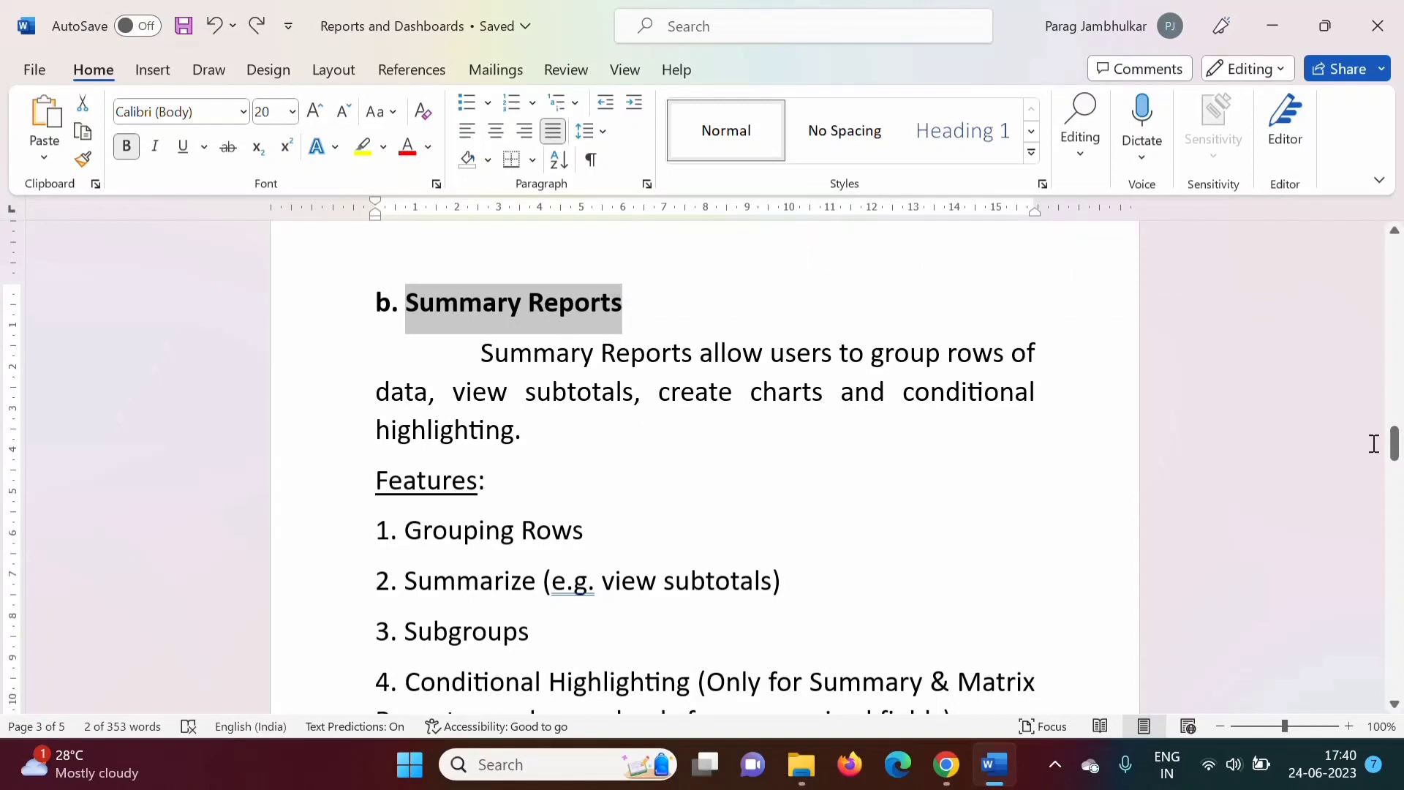
Mark the Matrix Reports heading, description and Features lines, then return to Salesforce.
drag(1397, 463, 1399, 508)
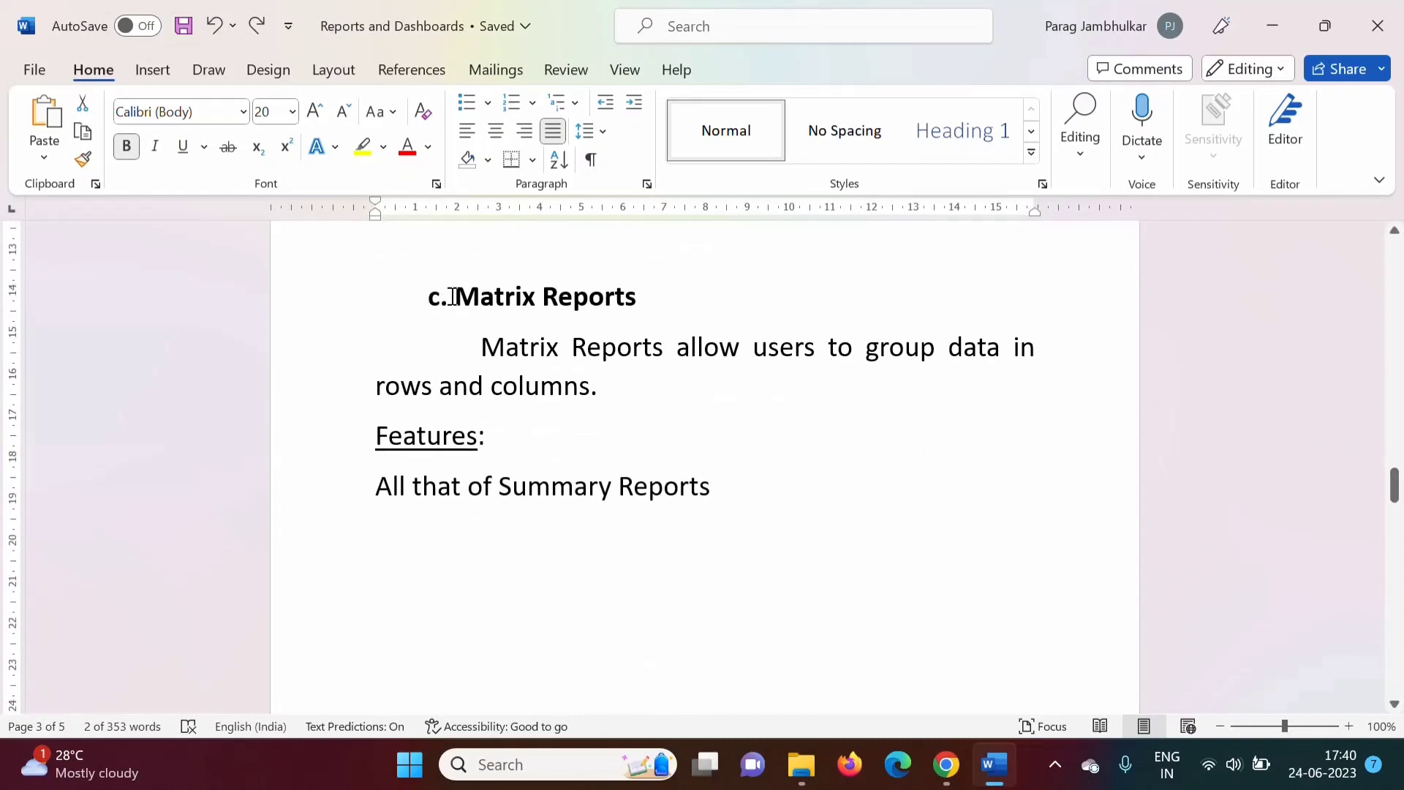
drag(454, 297, 629, 307)
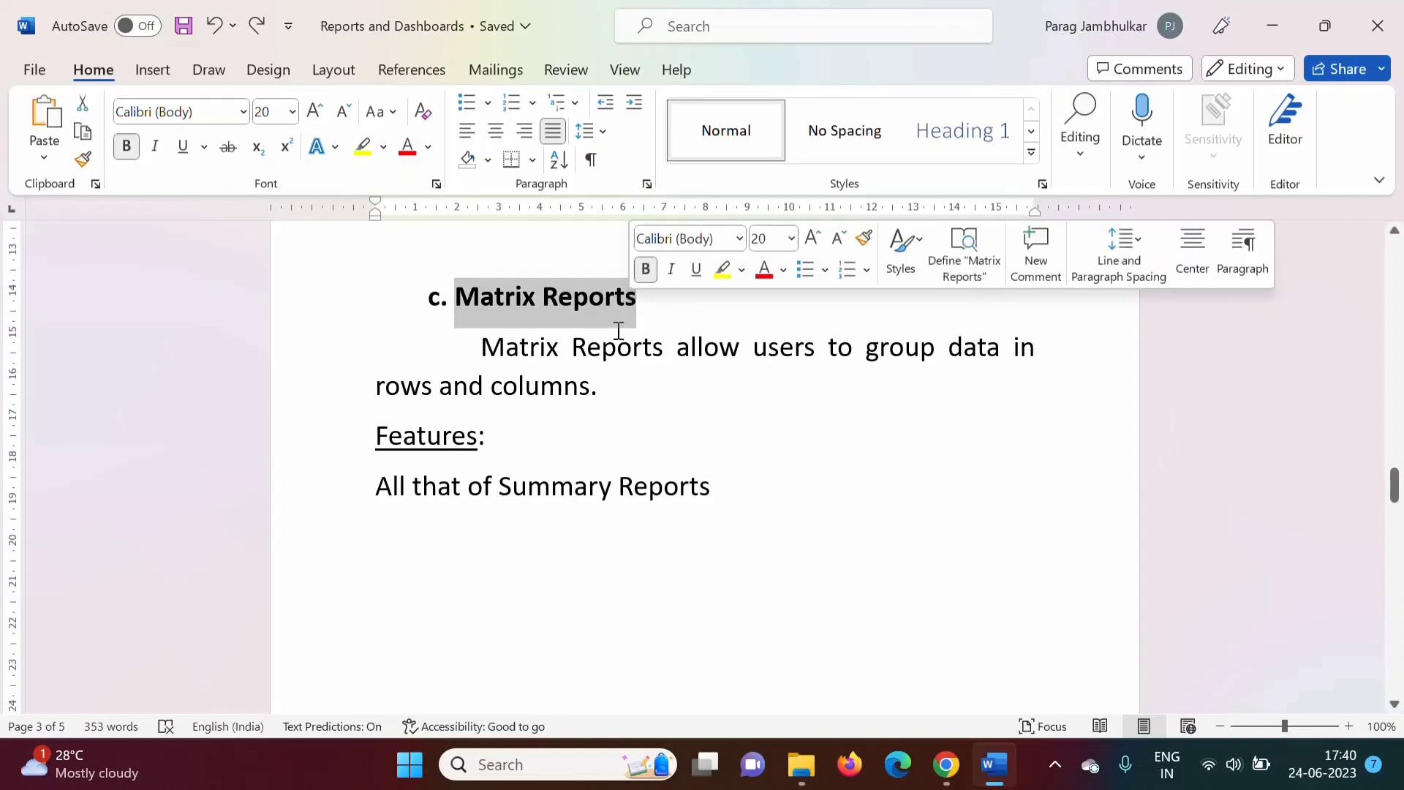
drag(483, 346, 631, 393)
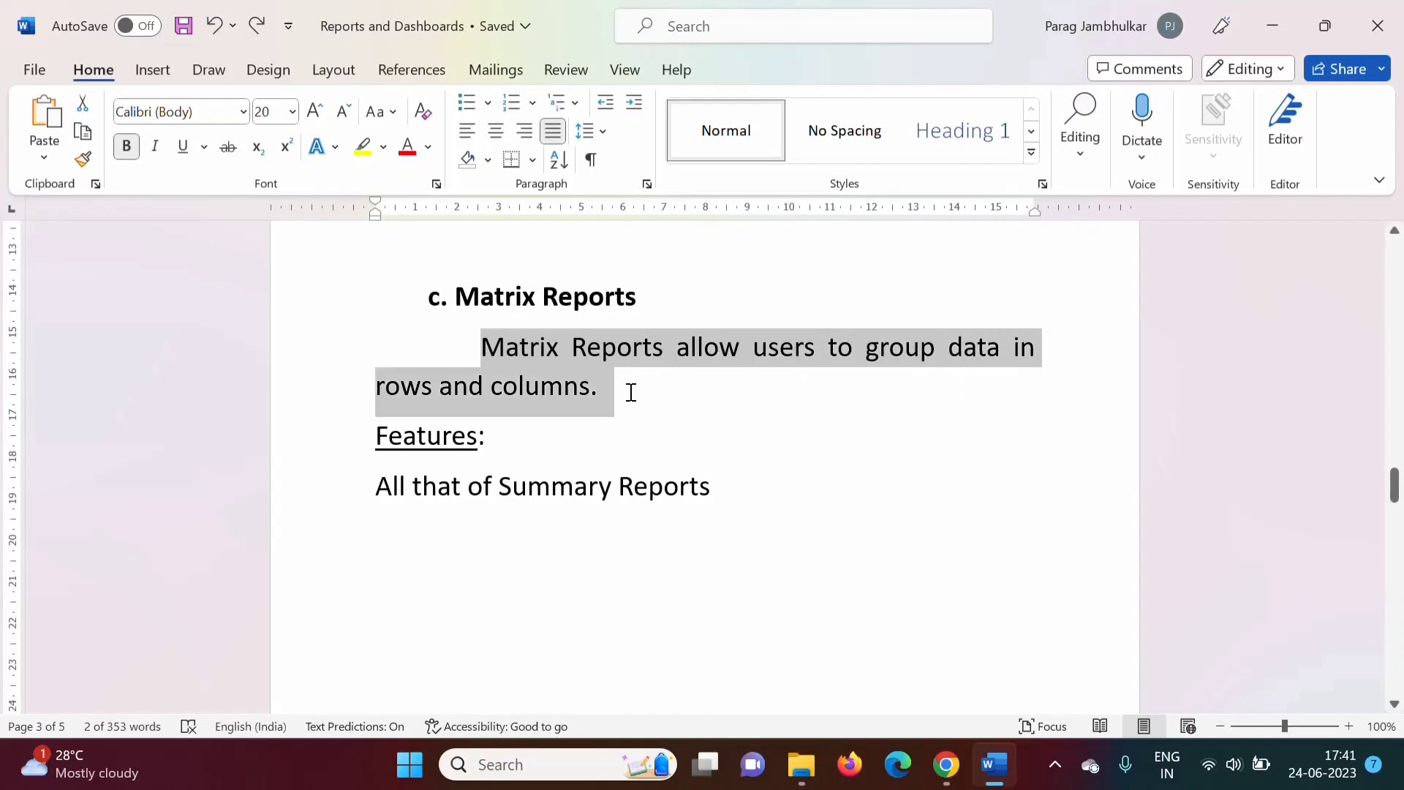
drag(1393, 488, 1393, 438)
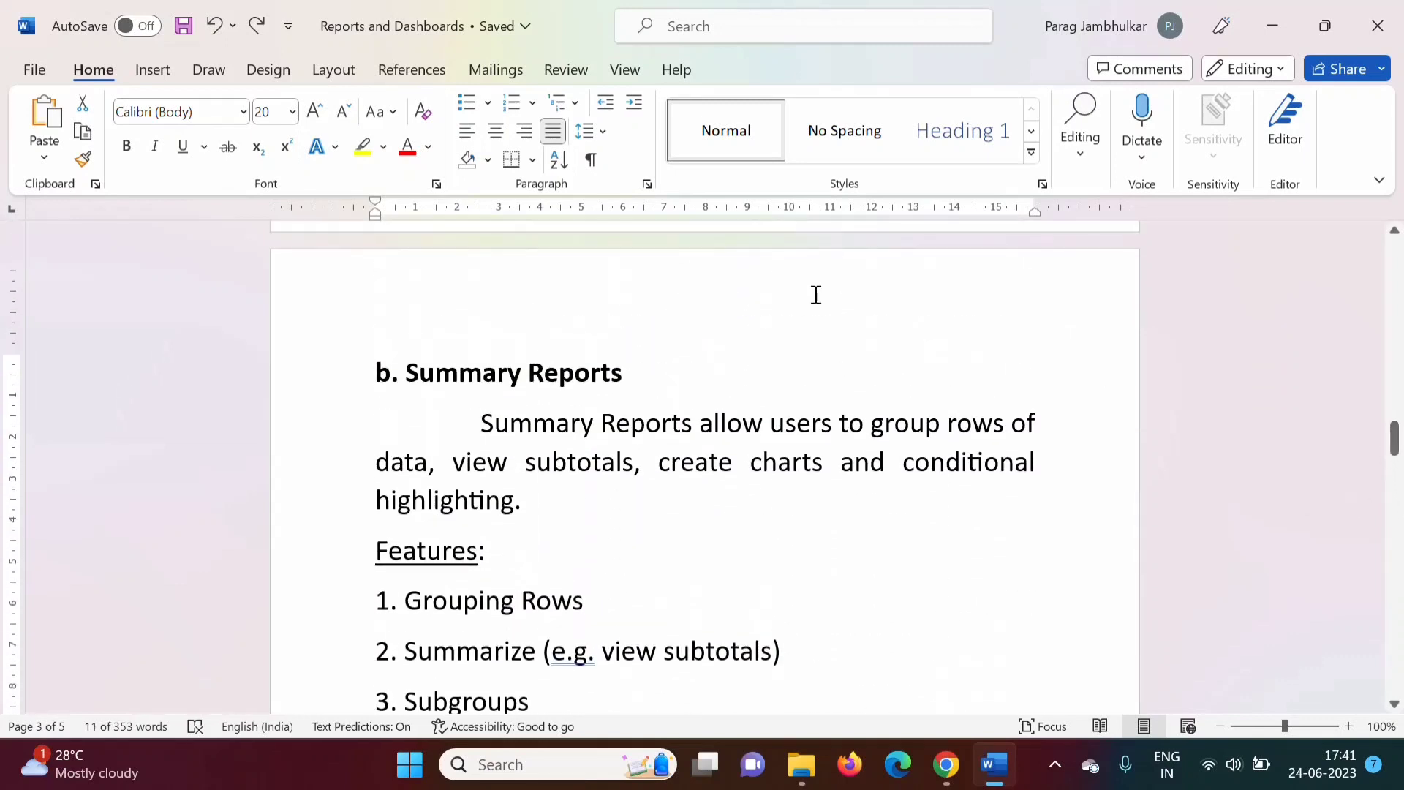
drag(406, 374, 544, 377)
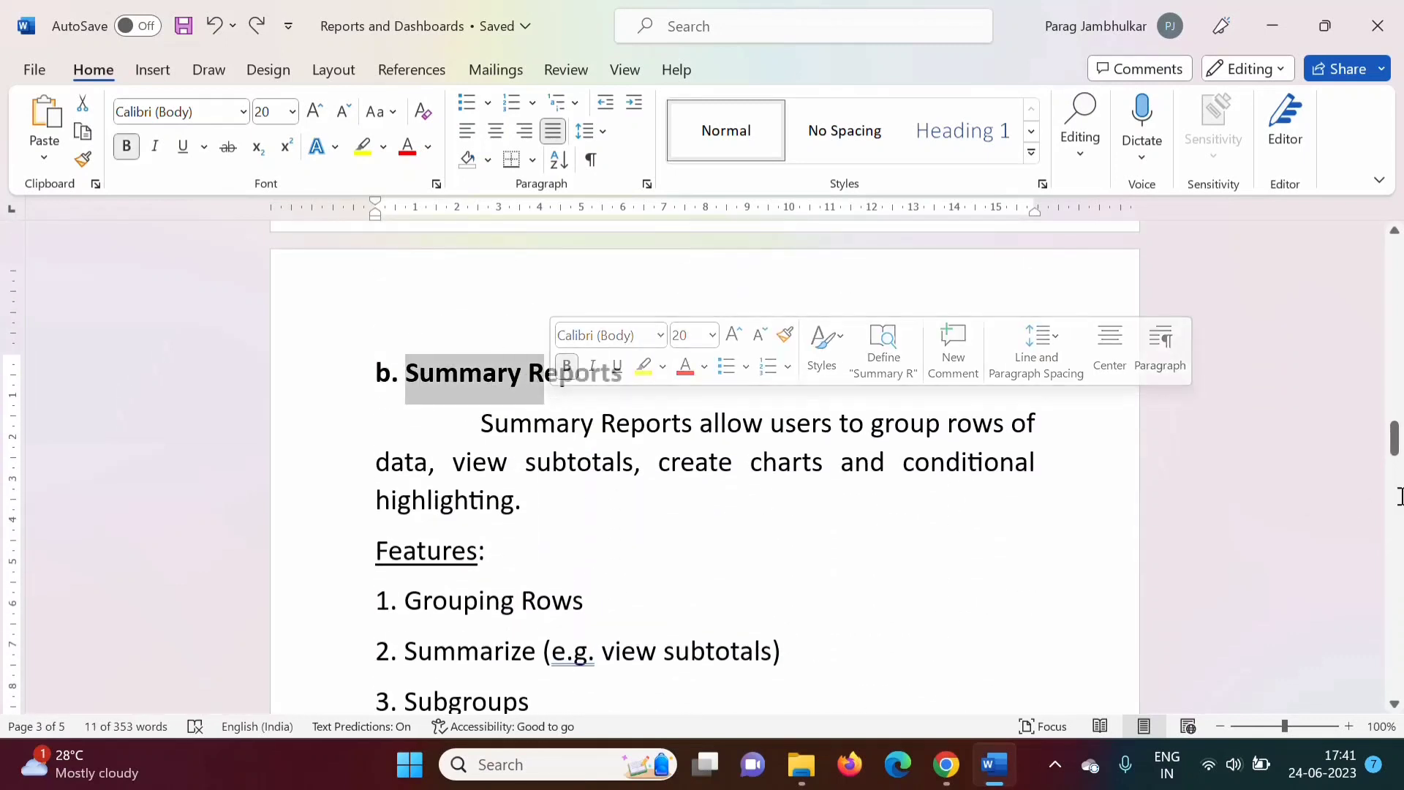
drag(1393, 443, 1397, 492)
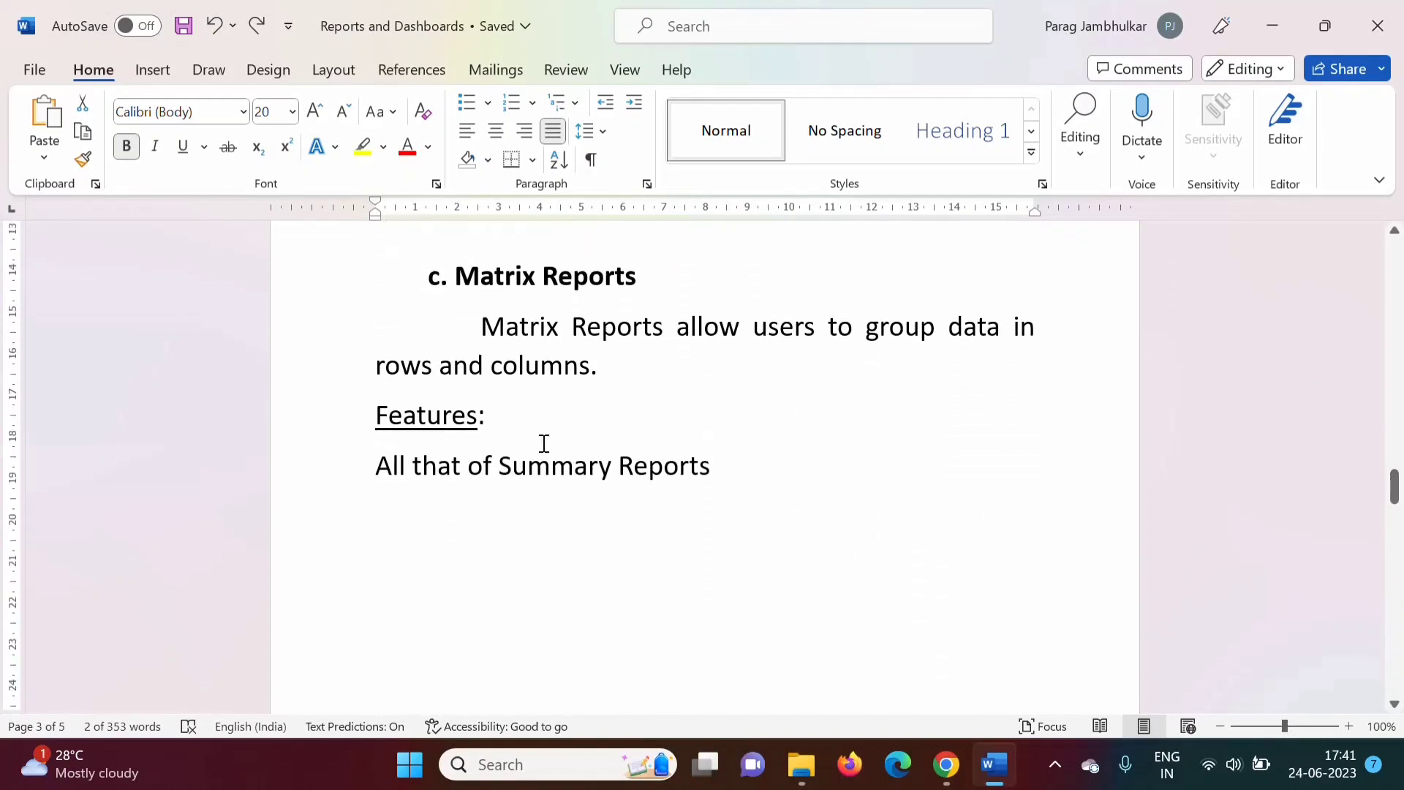
drag(376, 415, 734, 476)
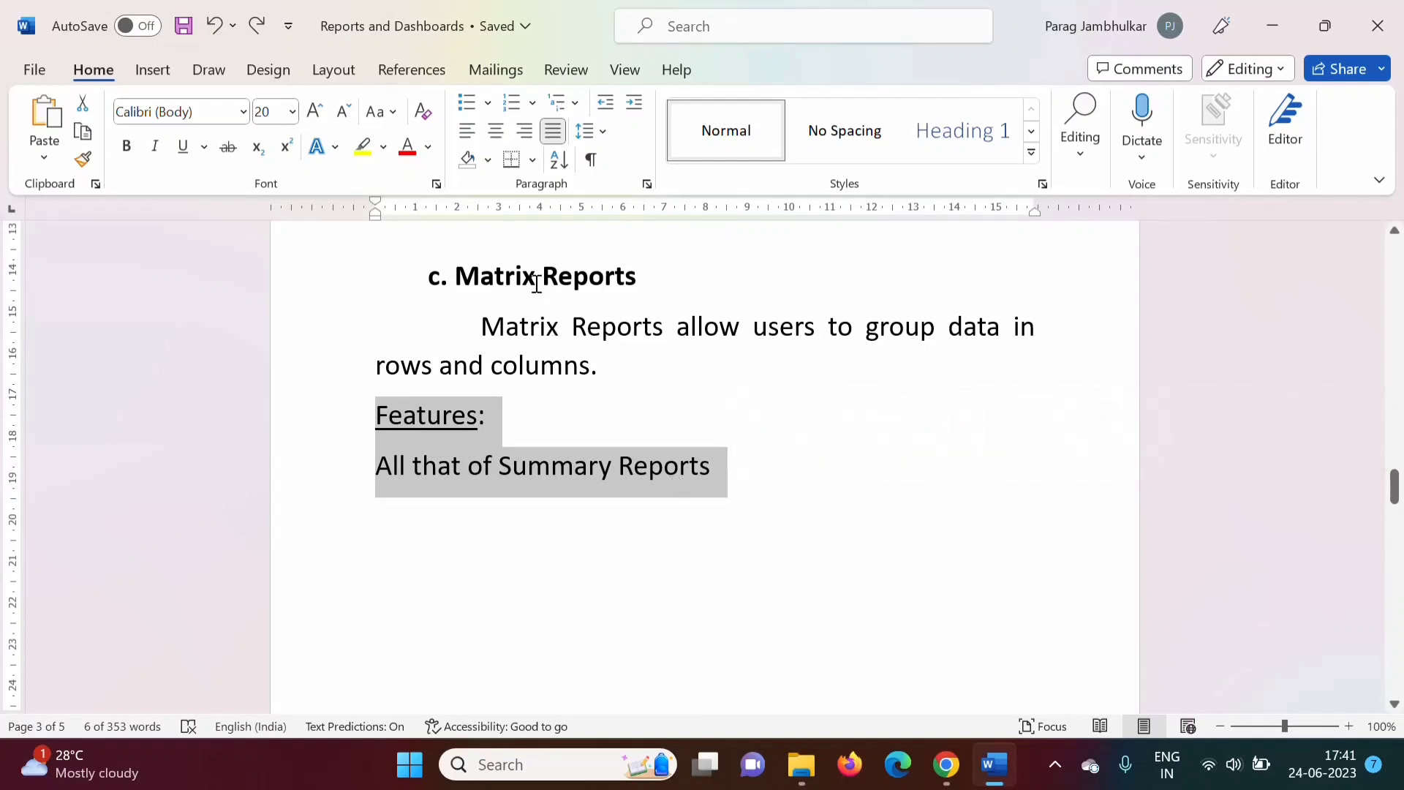
click(946, 765)
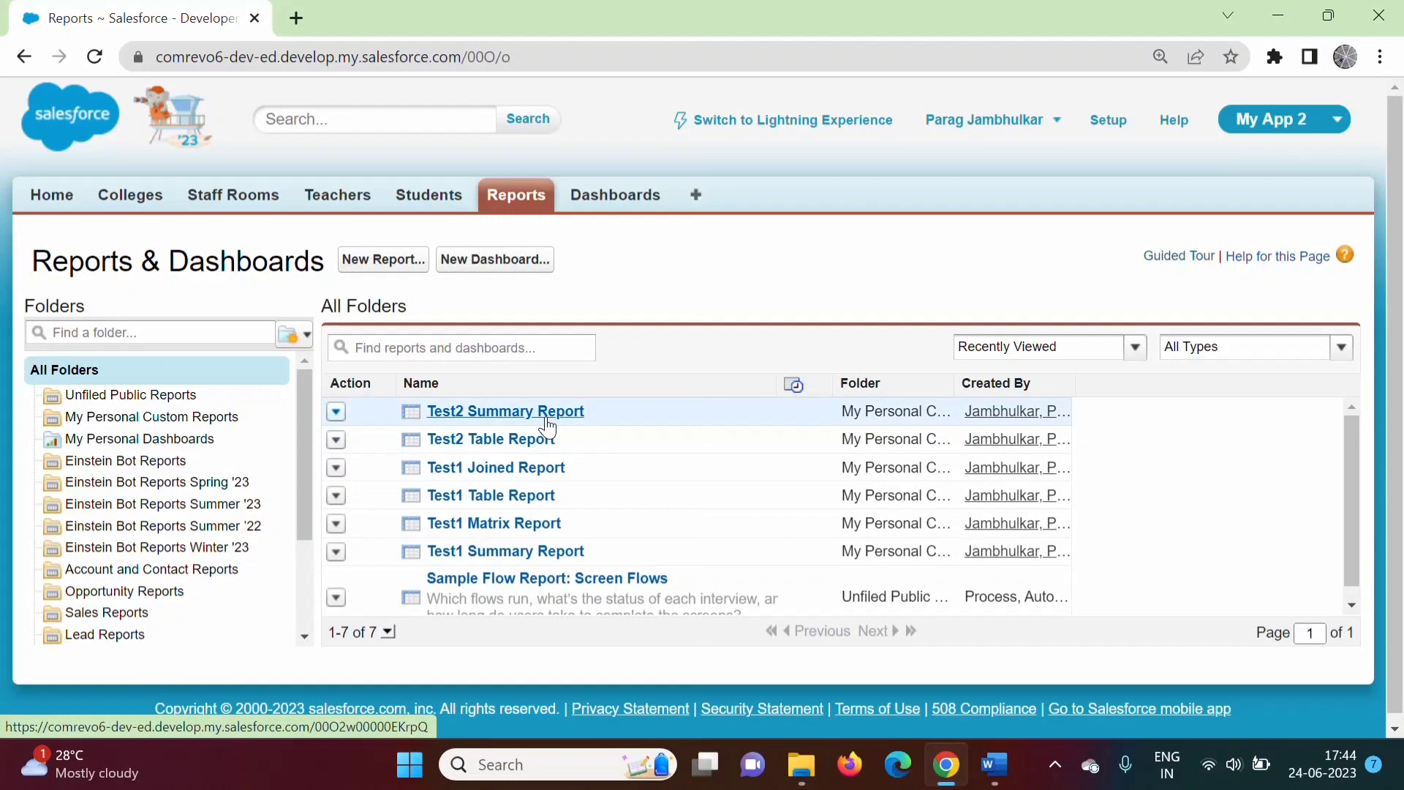
Open Test2 Summary Report and save a copy named Test2 Matrix Report.
click(505, 412)
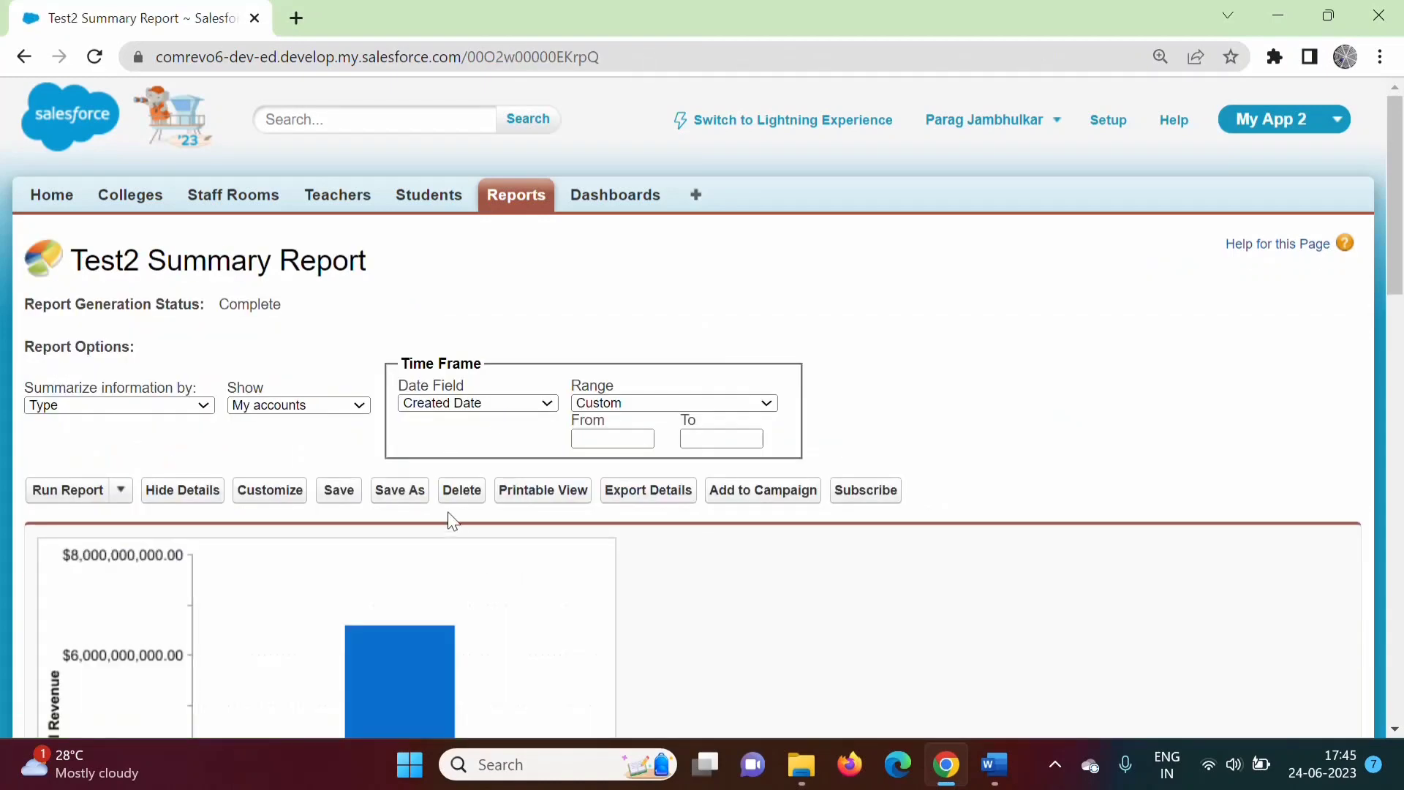
click(393, 496)
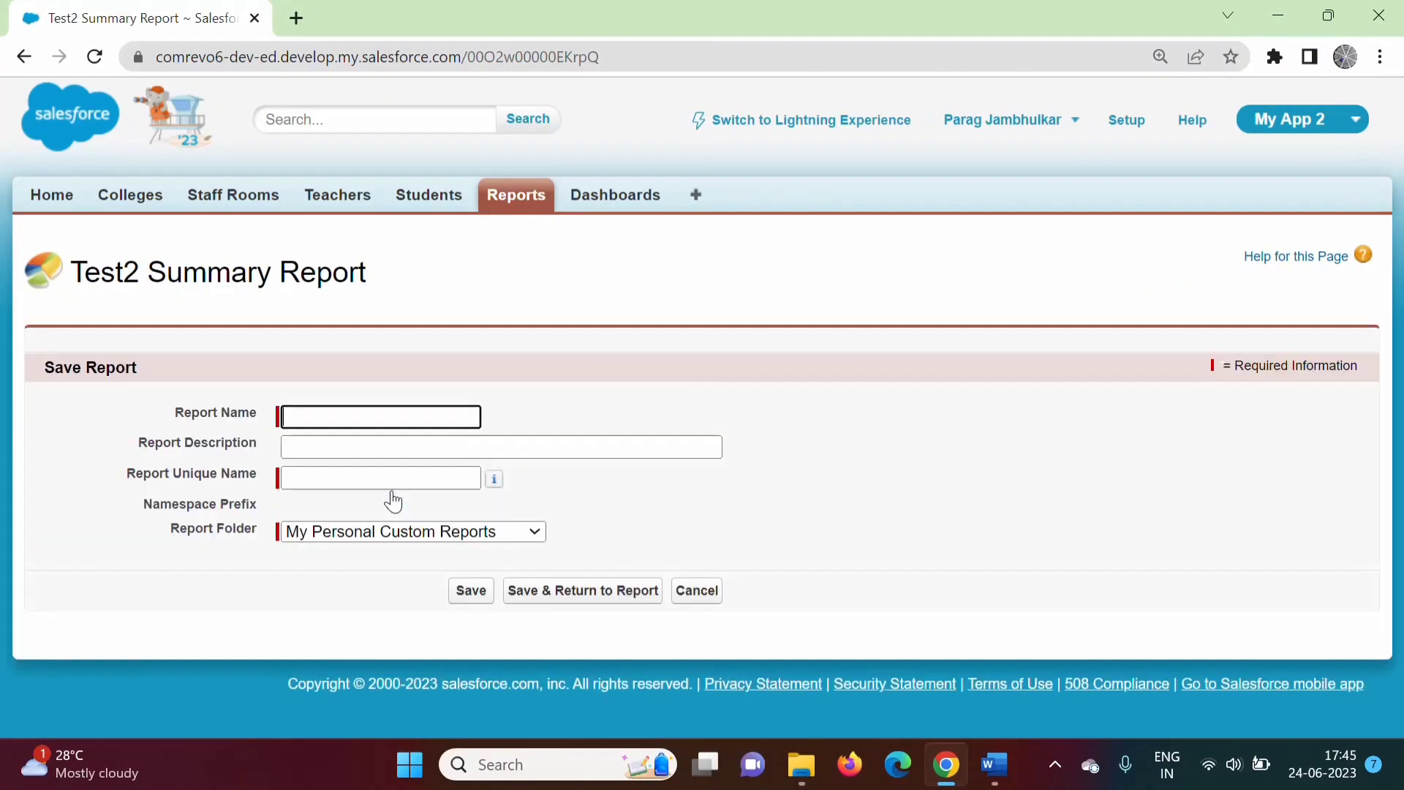
text(Test2 Matrix Report)
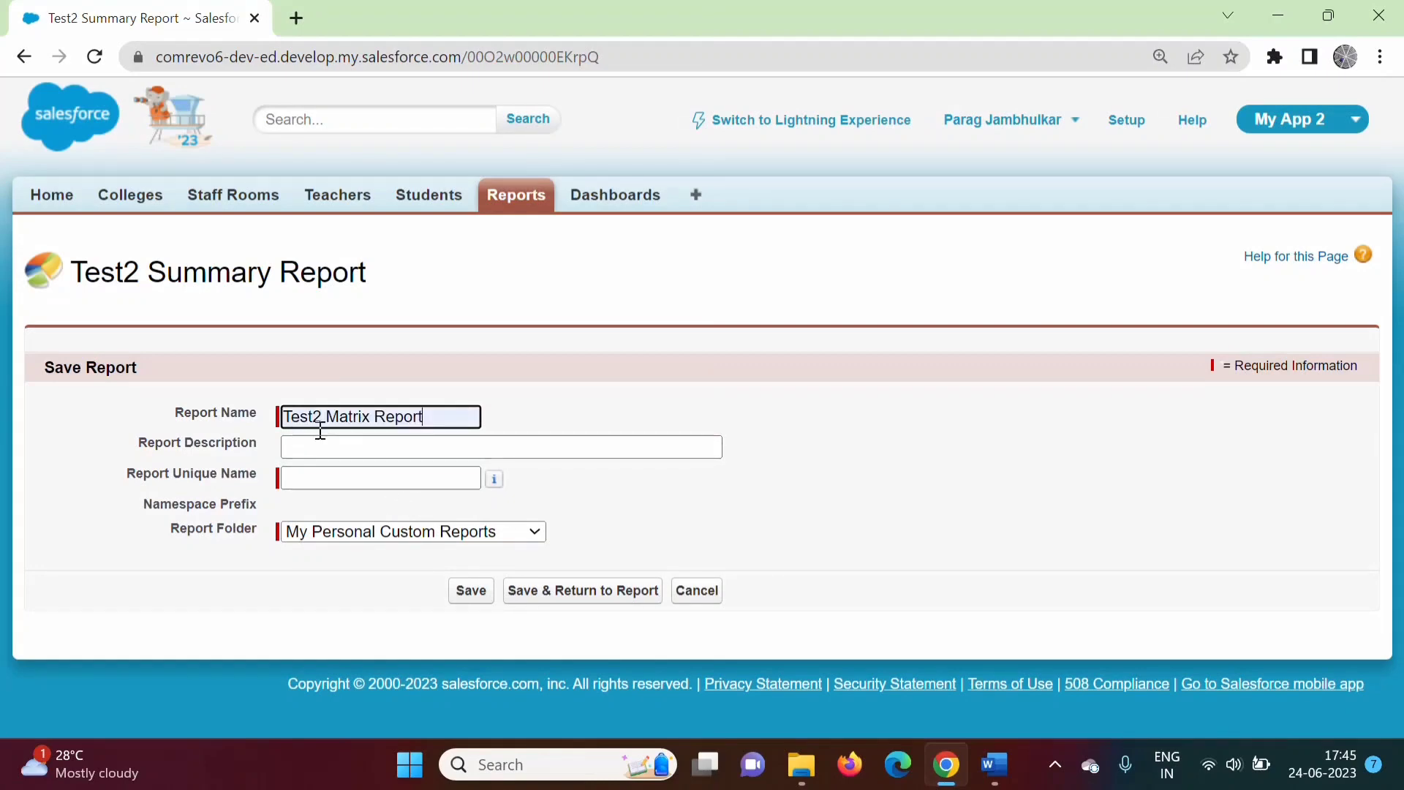
click(332, 480)
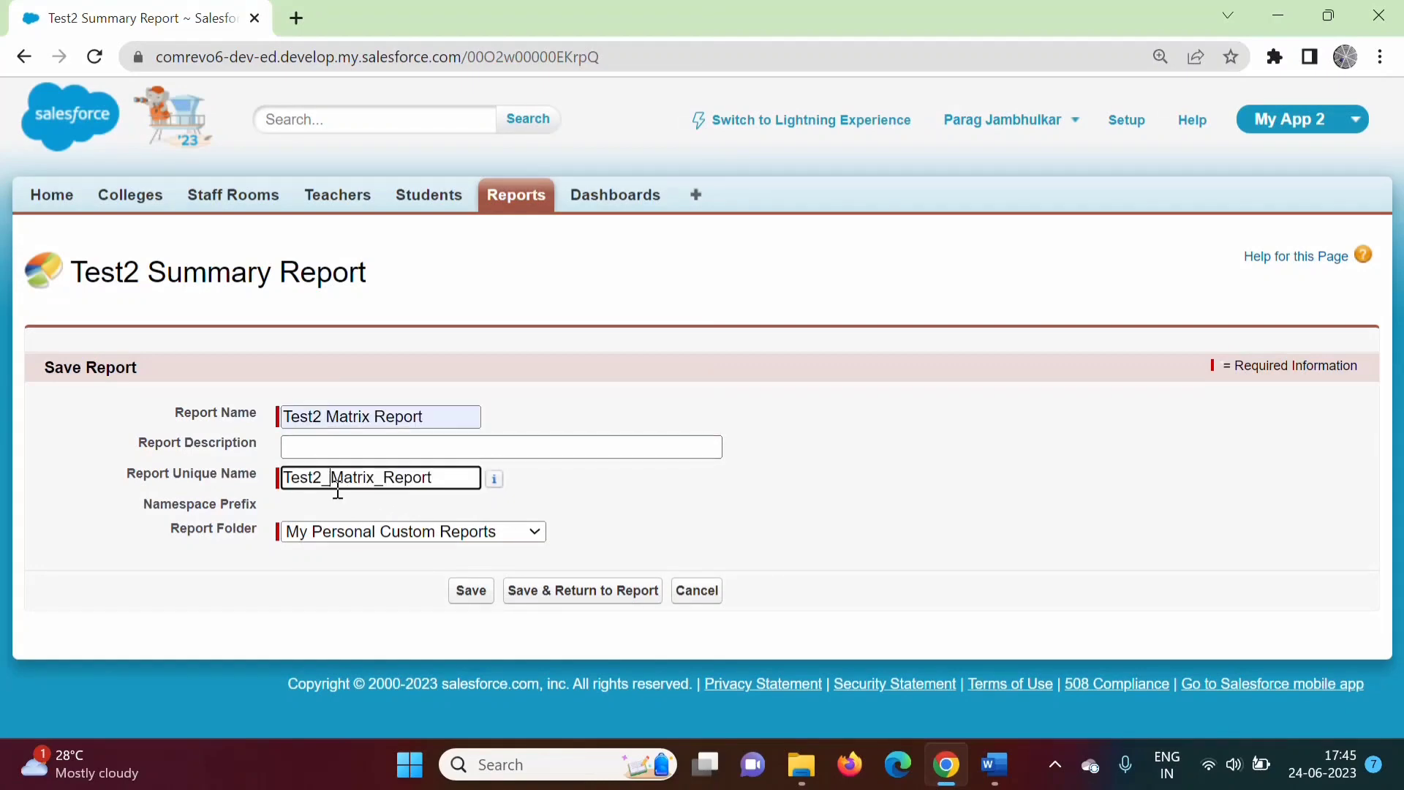
click(471, 591)
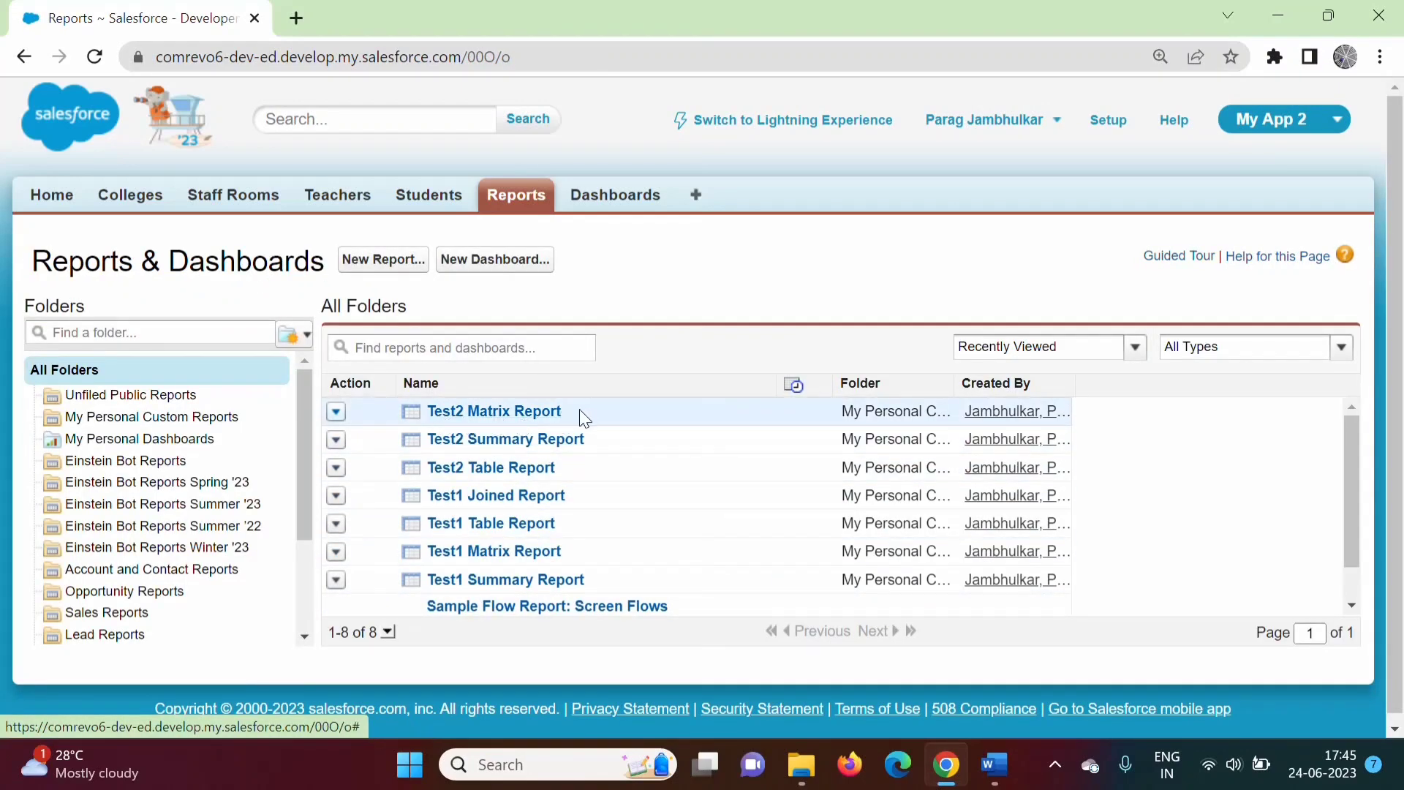
Customize Test2 Matrix Report and delete its Annual Revenue bar chart.
click(502, 413)
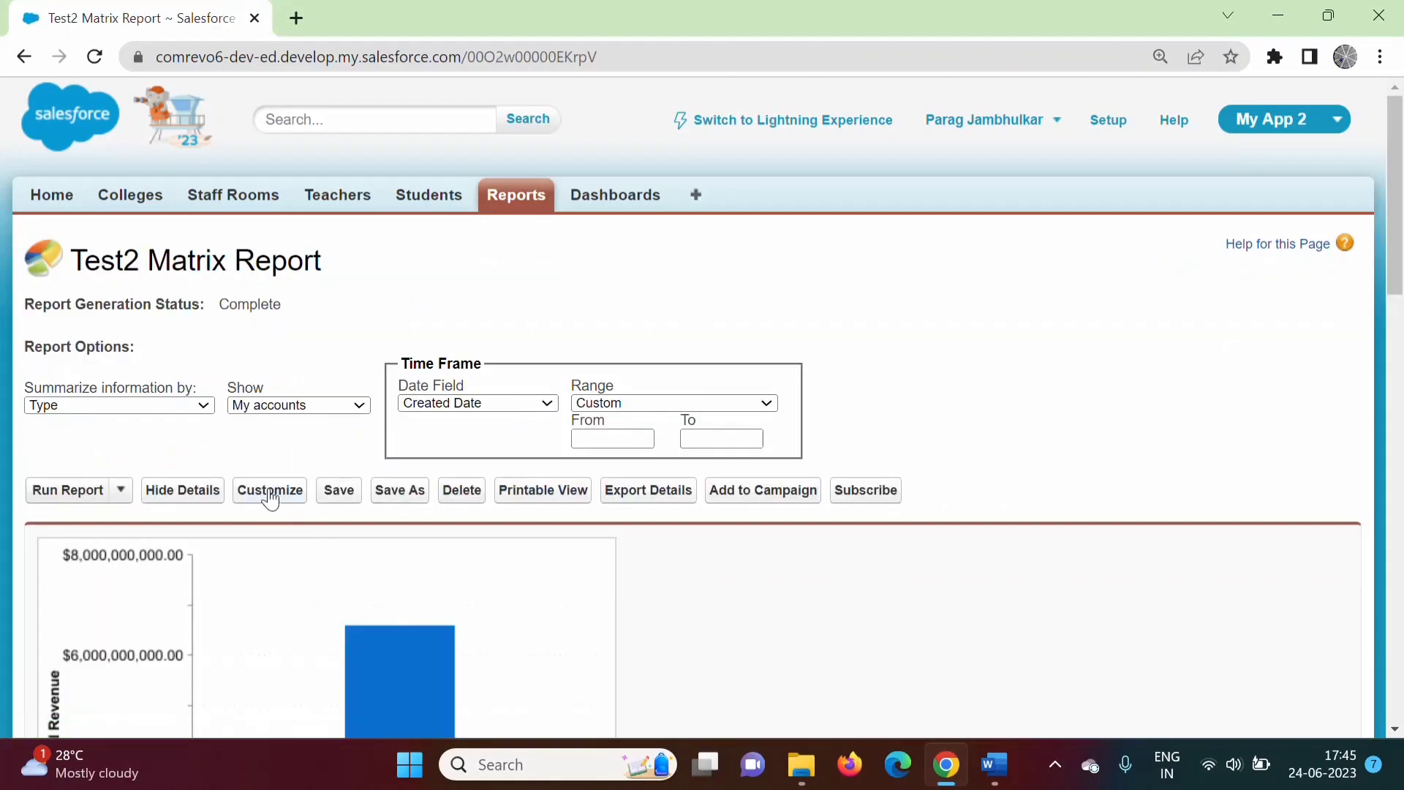
click(270, 501)
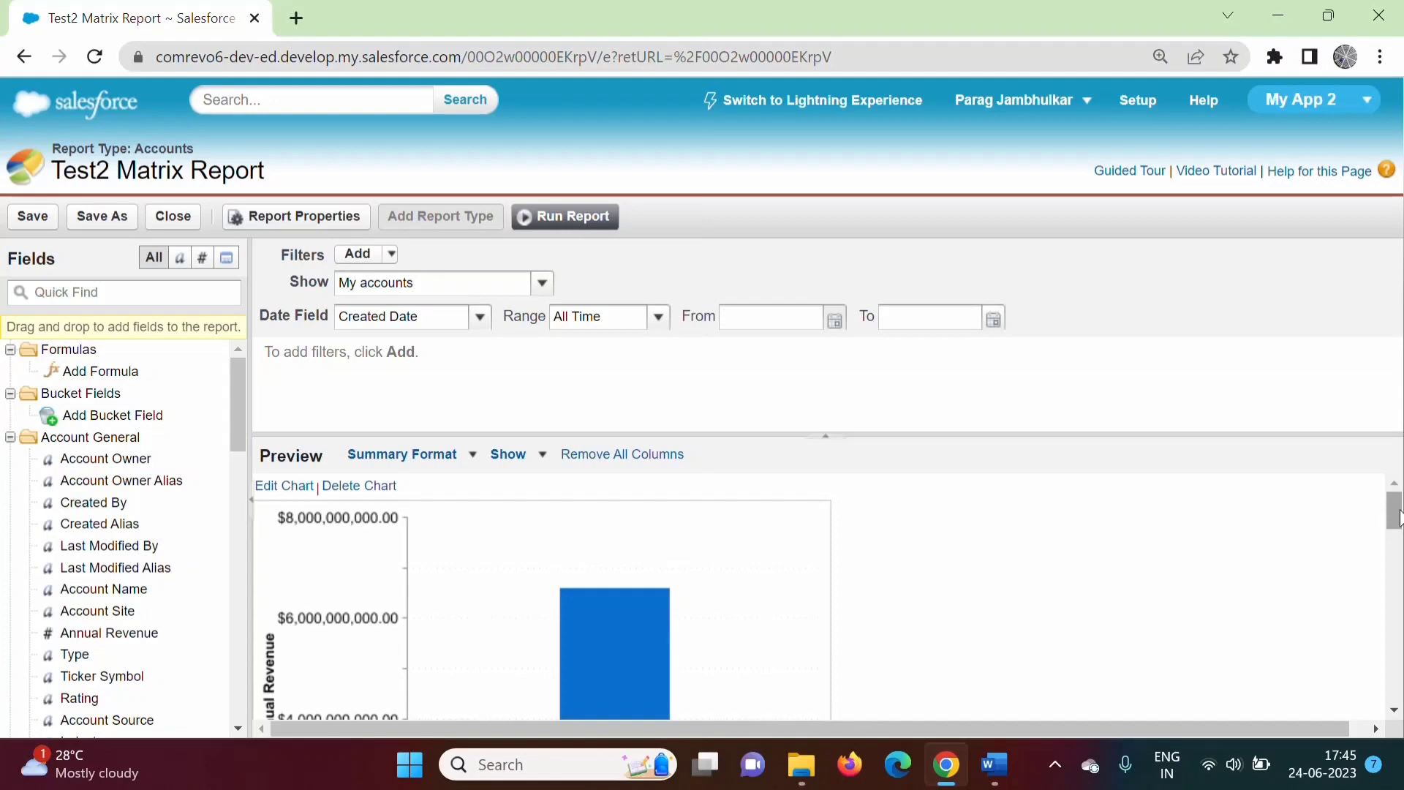
drag(1395, 518, 1402, 352)
click(359, 487)
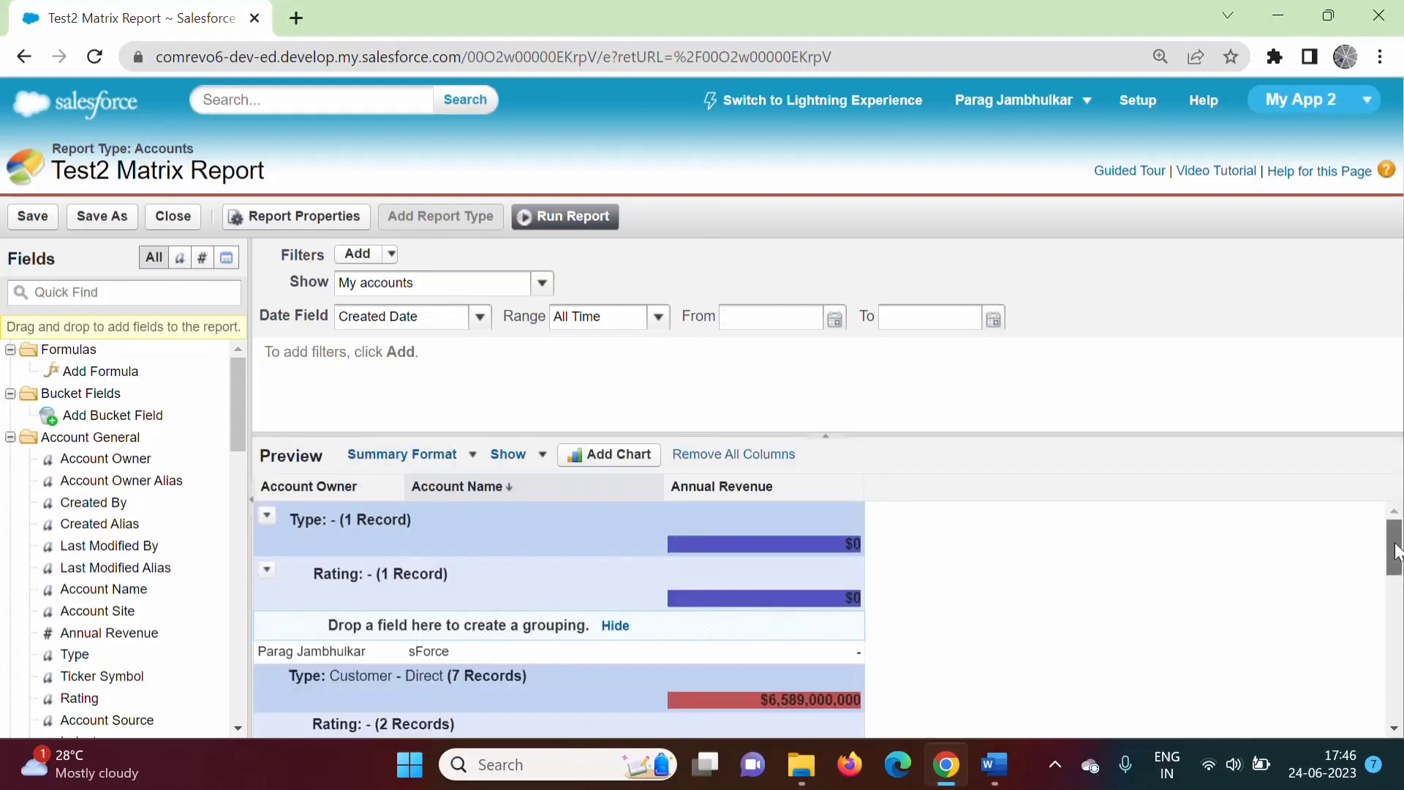
drag(1399, 552, 1397, 545)
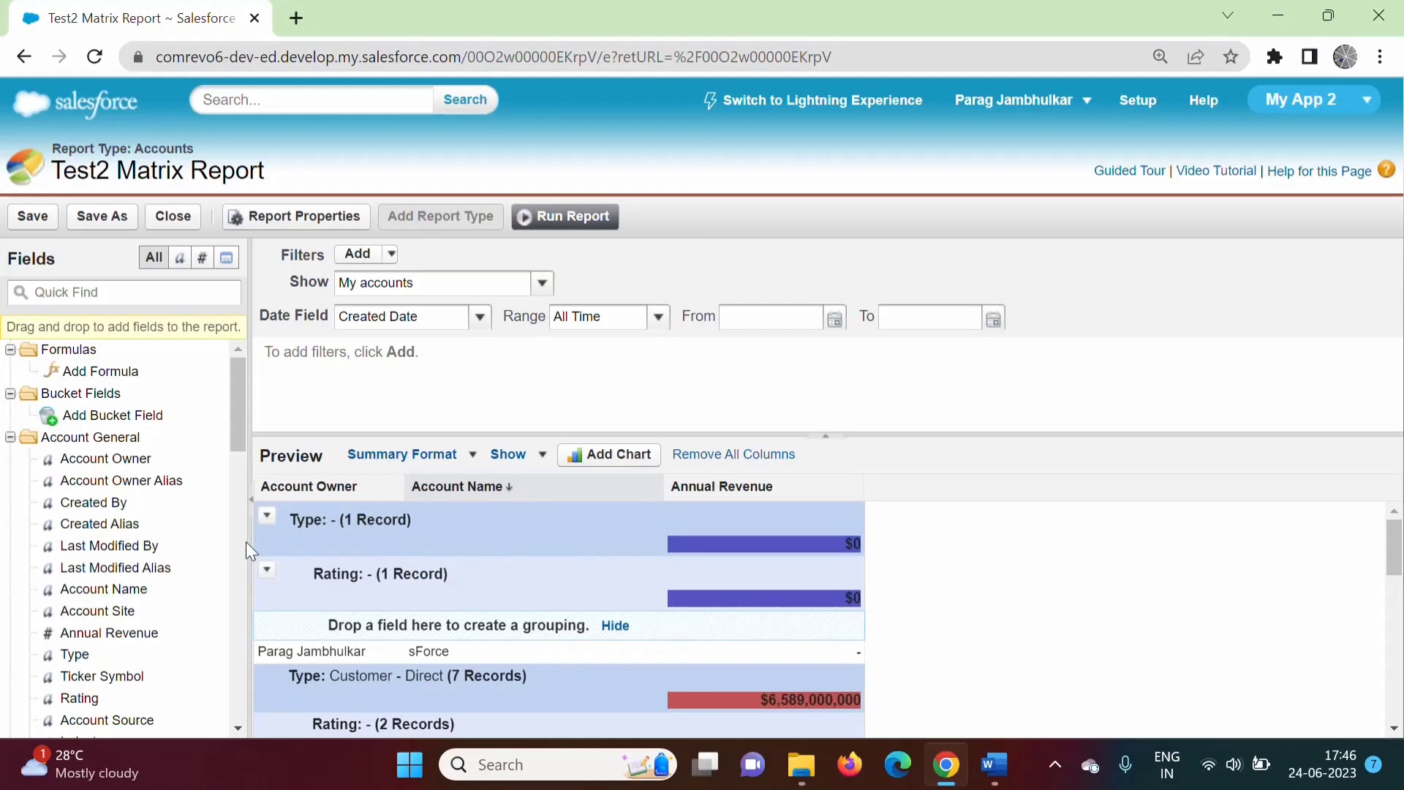
scroll(388, 594, down, 3)
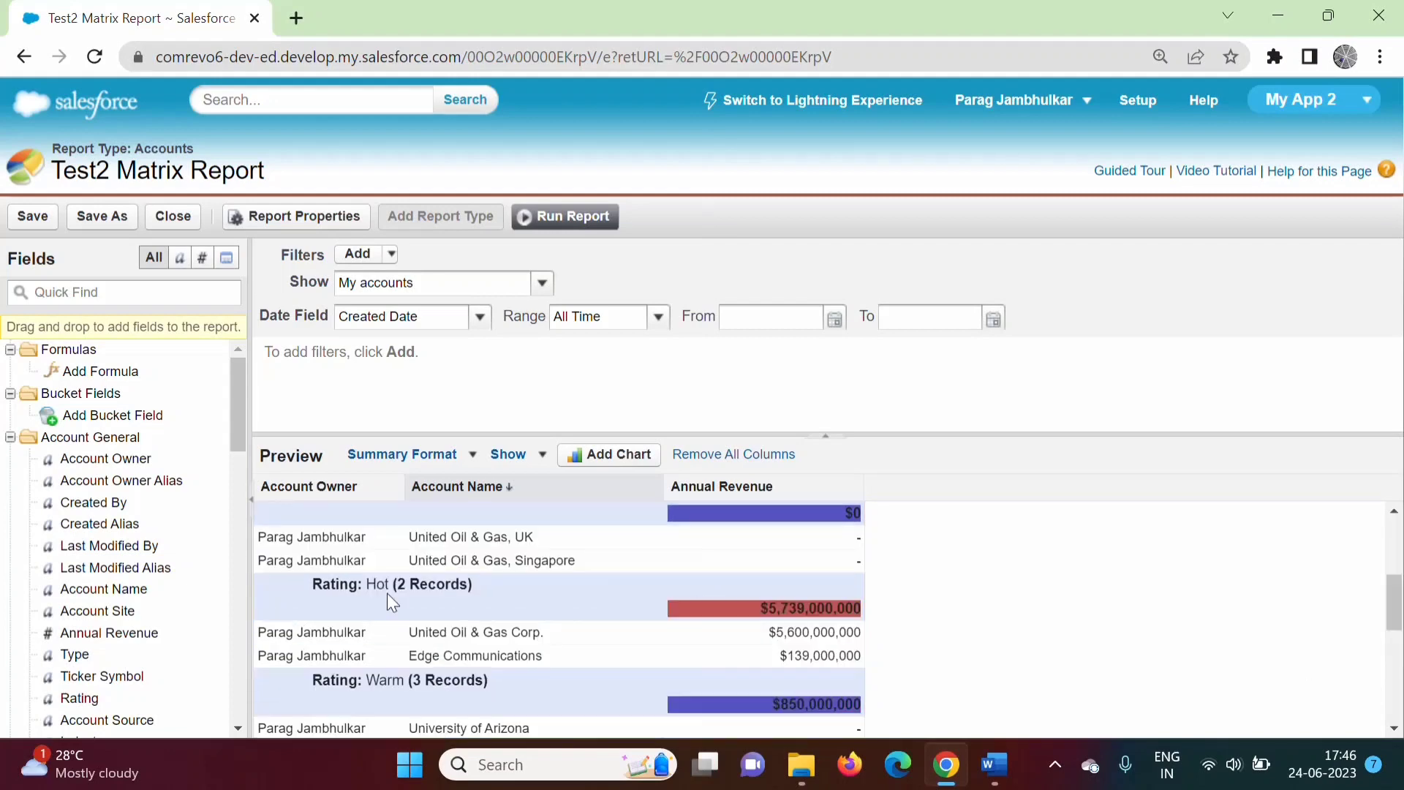
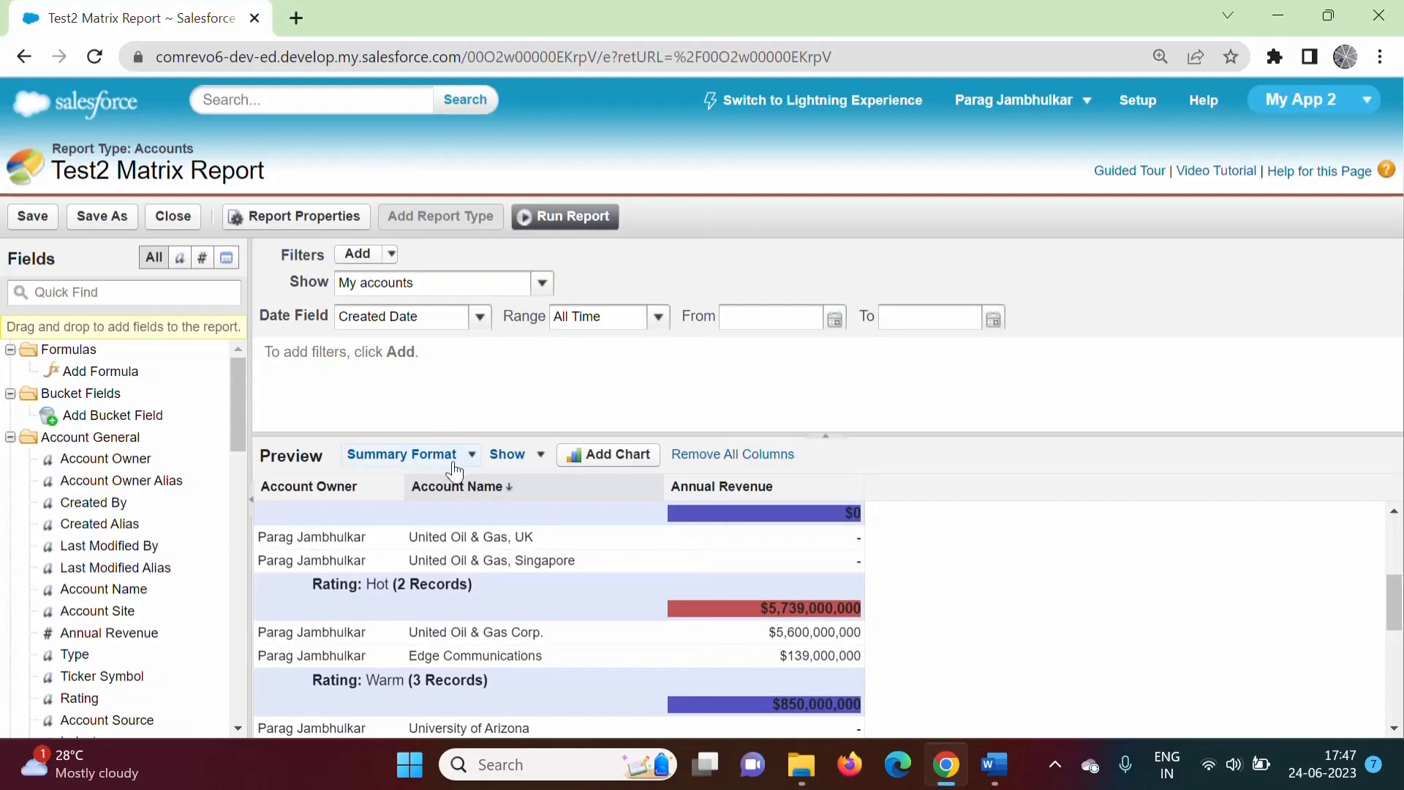
Switch the report to Matrix format and review its Type-by-Rating record counts.
click(460, 459)
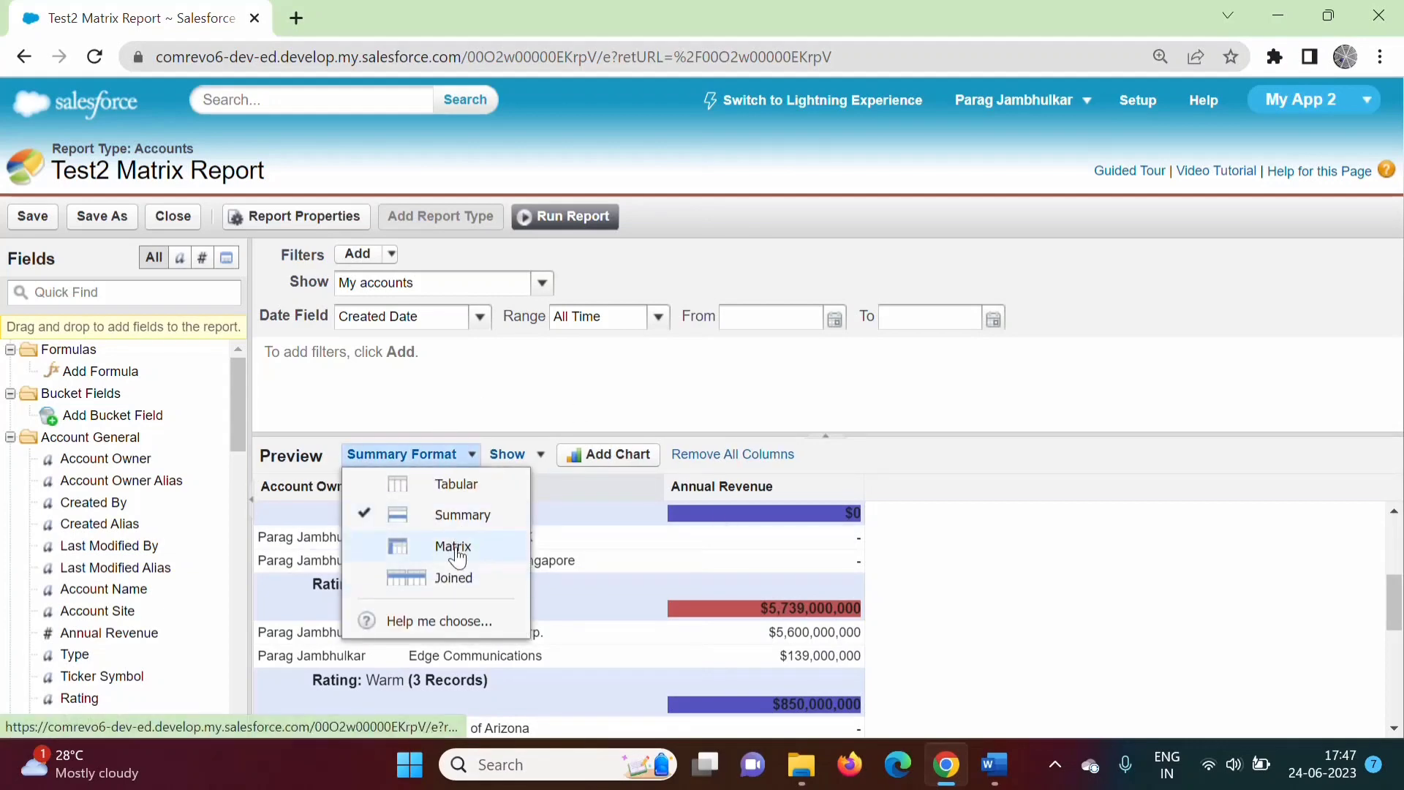
click(455, 547)
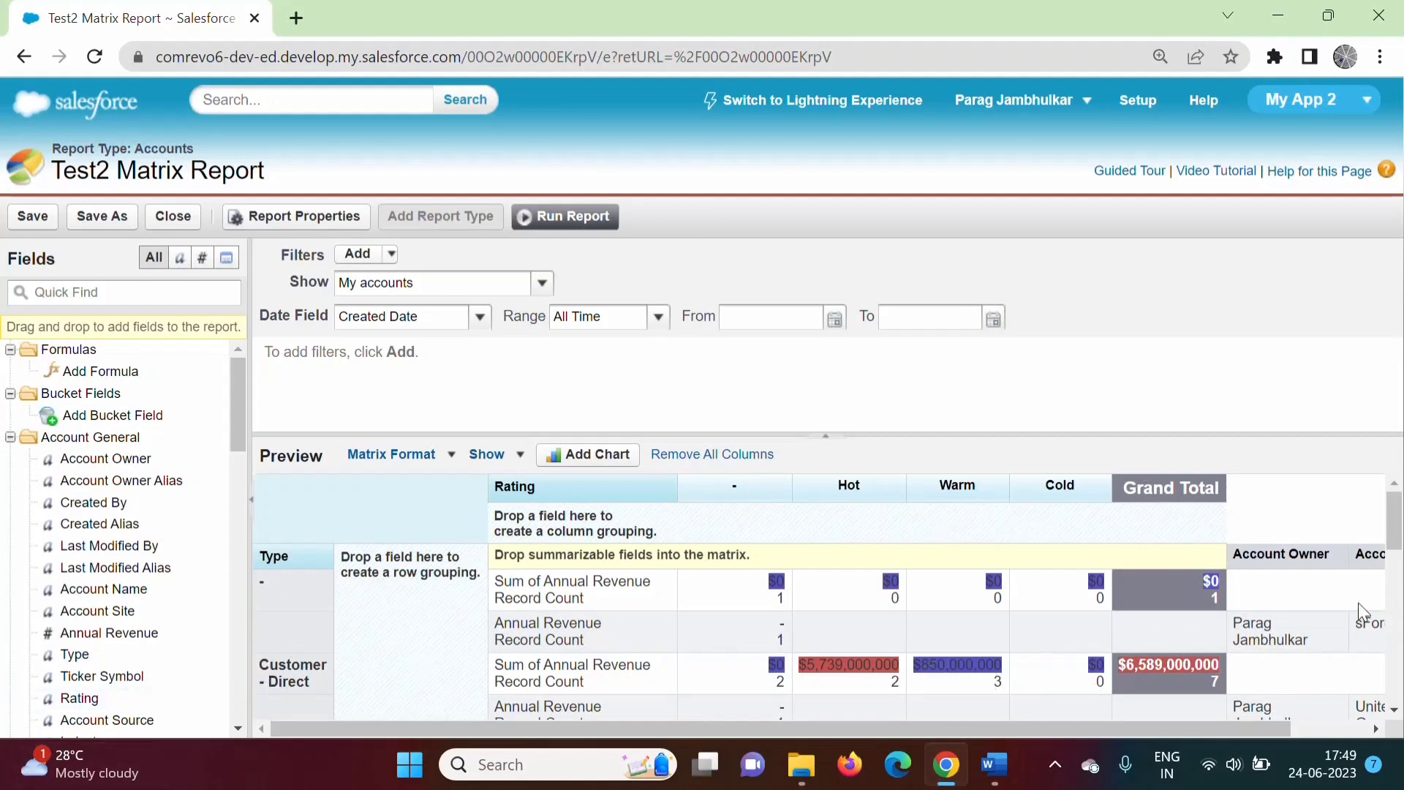
drag(1395, 527, 1397, 656)
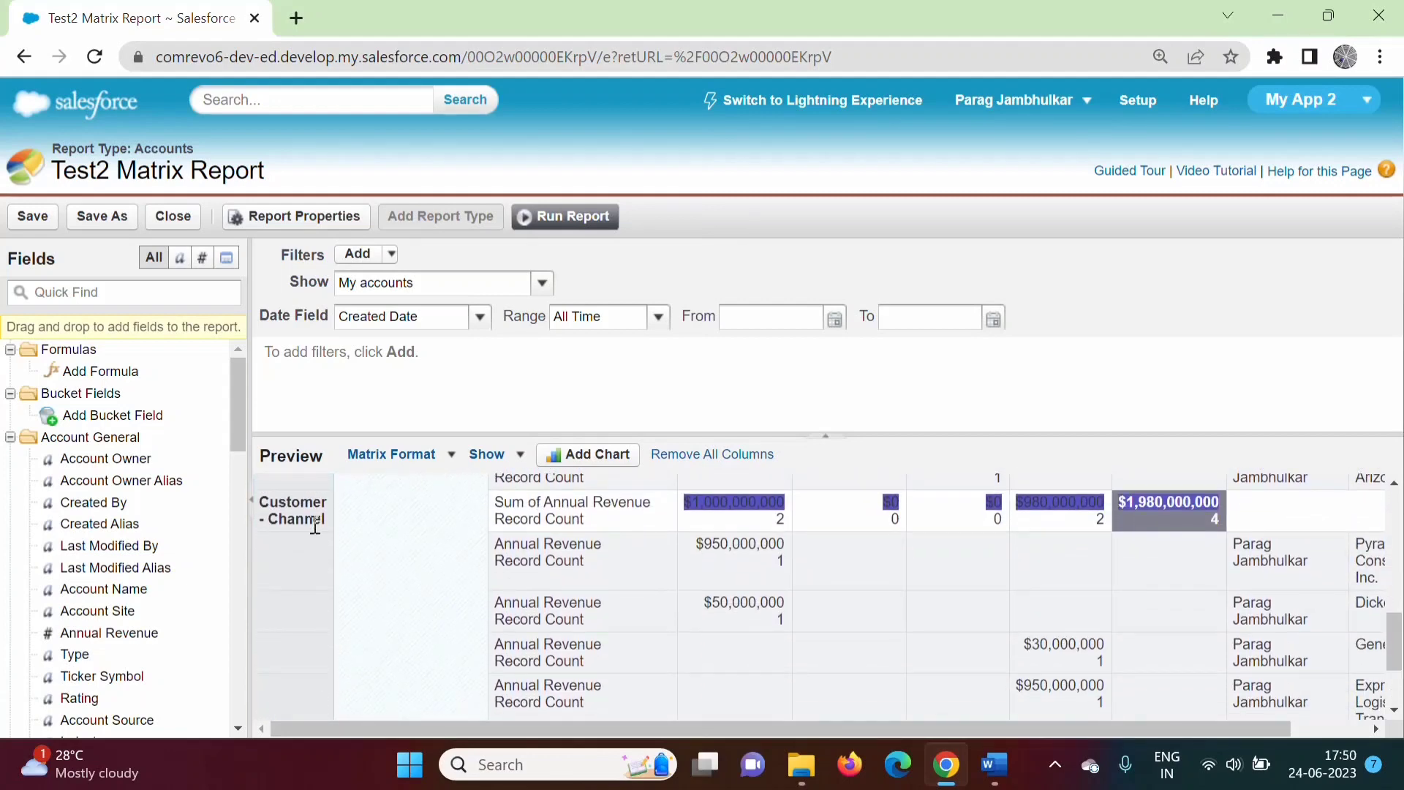
drag(776, 520, 791, 521)
click(887, 541)
drag(979, 520, 1107, 518)
click(1085, 522)
drag(1391, 638, 1385, 470)
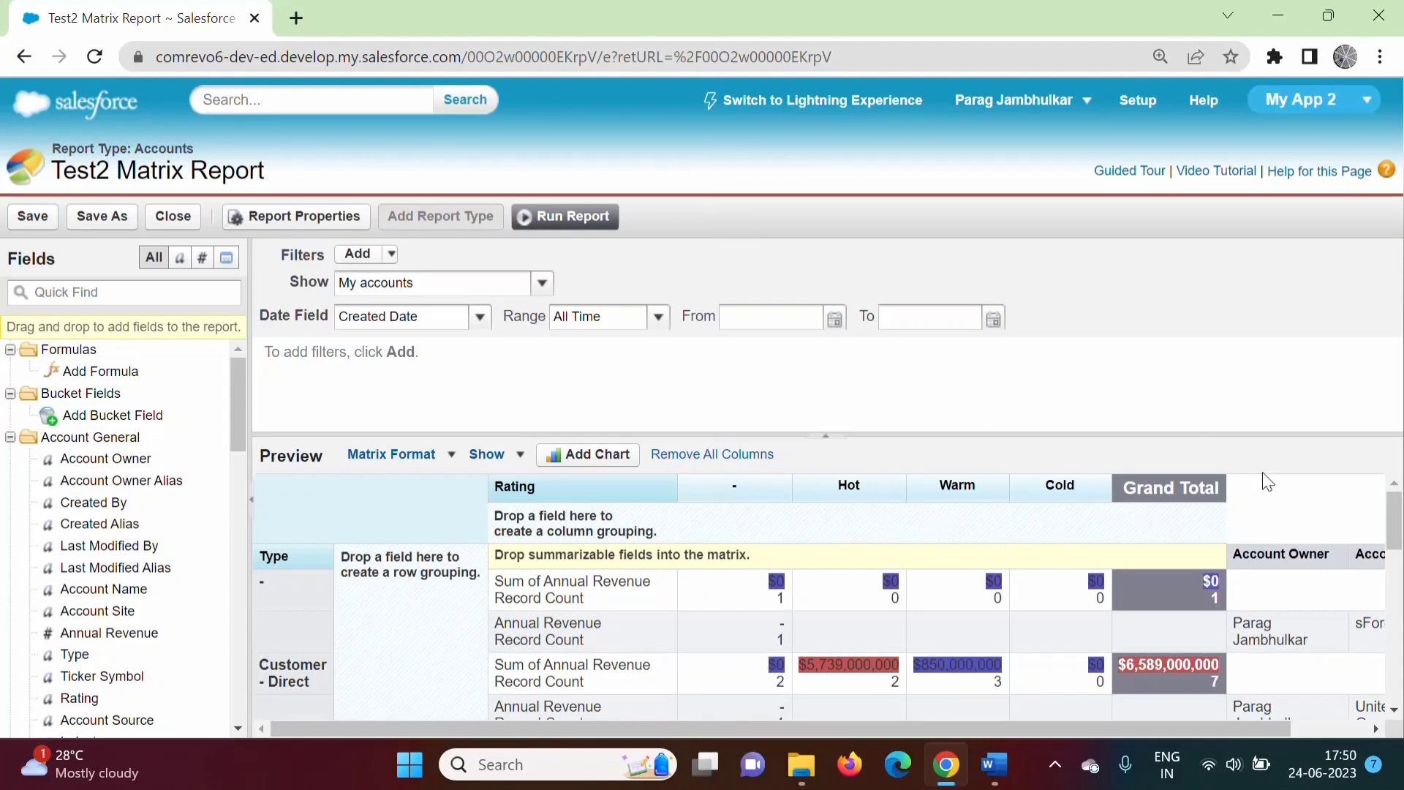
drag(1397, 533, 1397, 754)
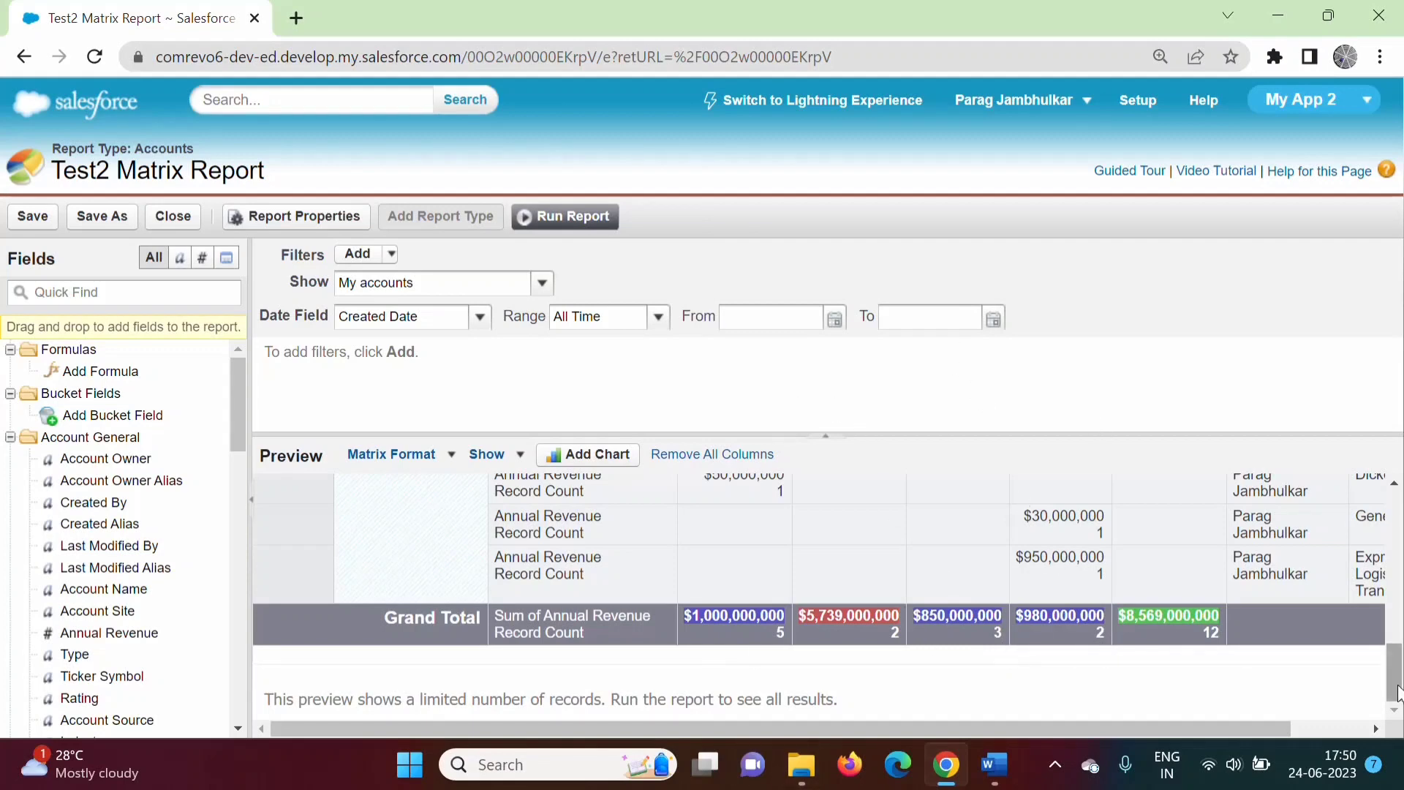
scroll(1397, 688, up, 5)
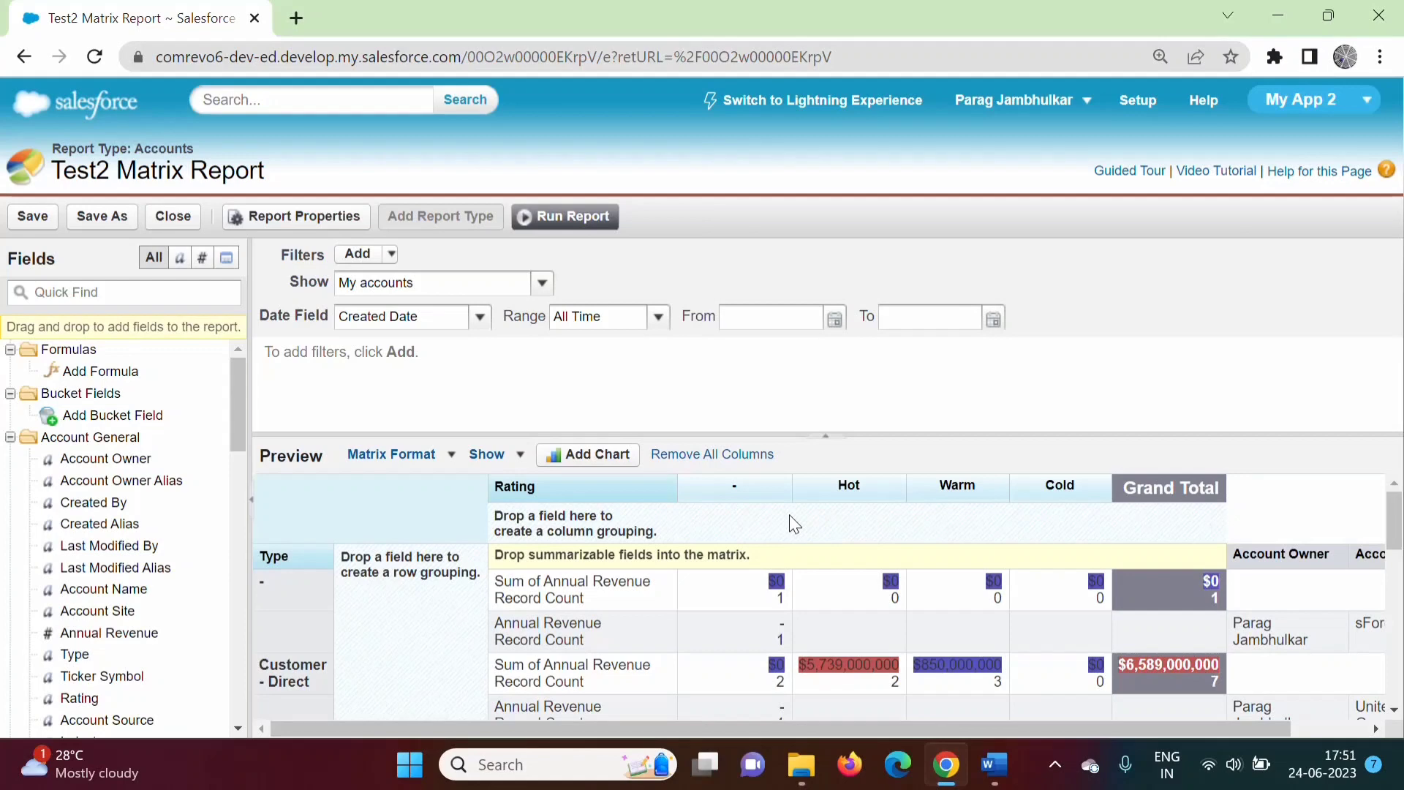
click(588, 219)
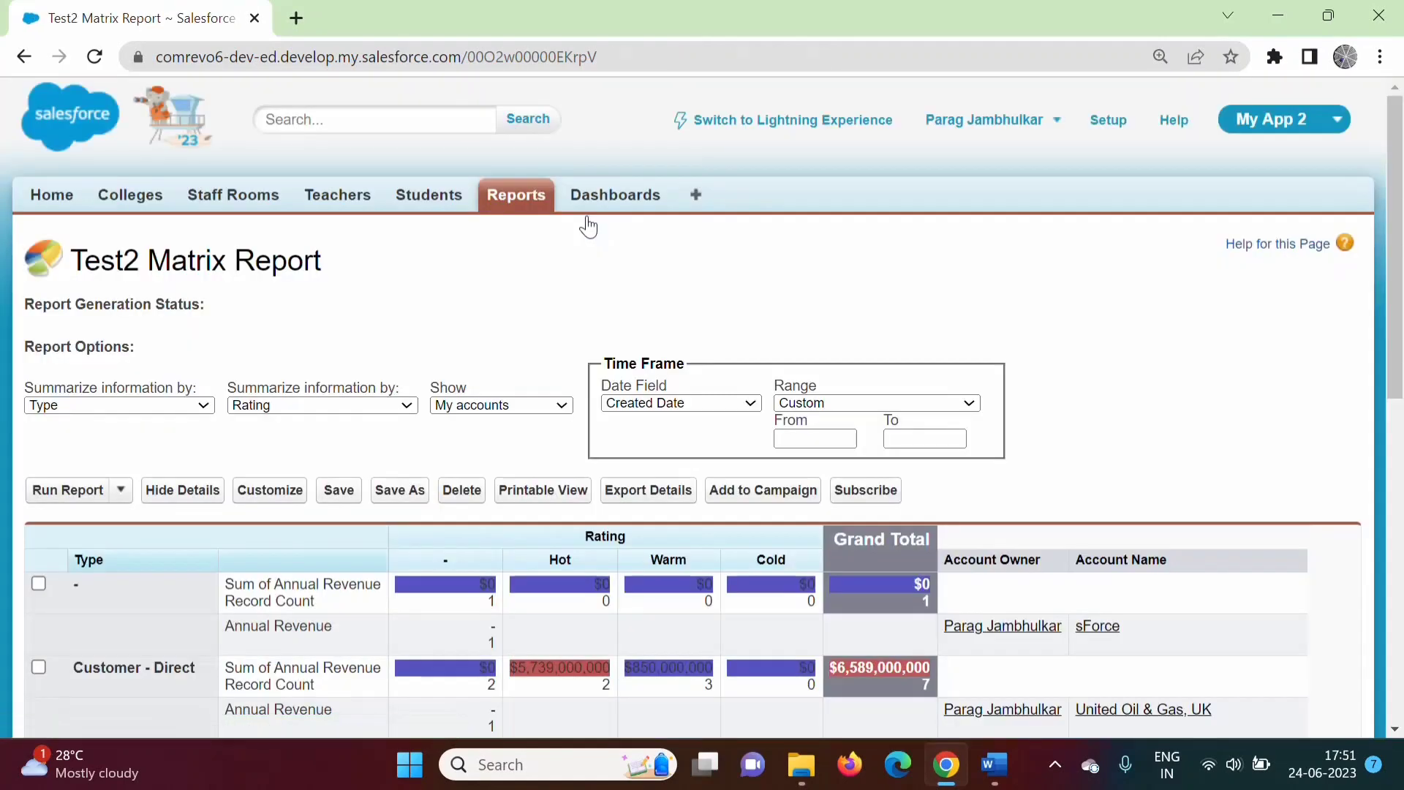
drag(1401, 340, 1401, 272)
click(271, 496)
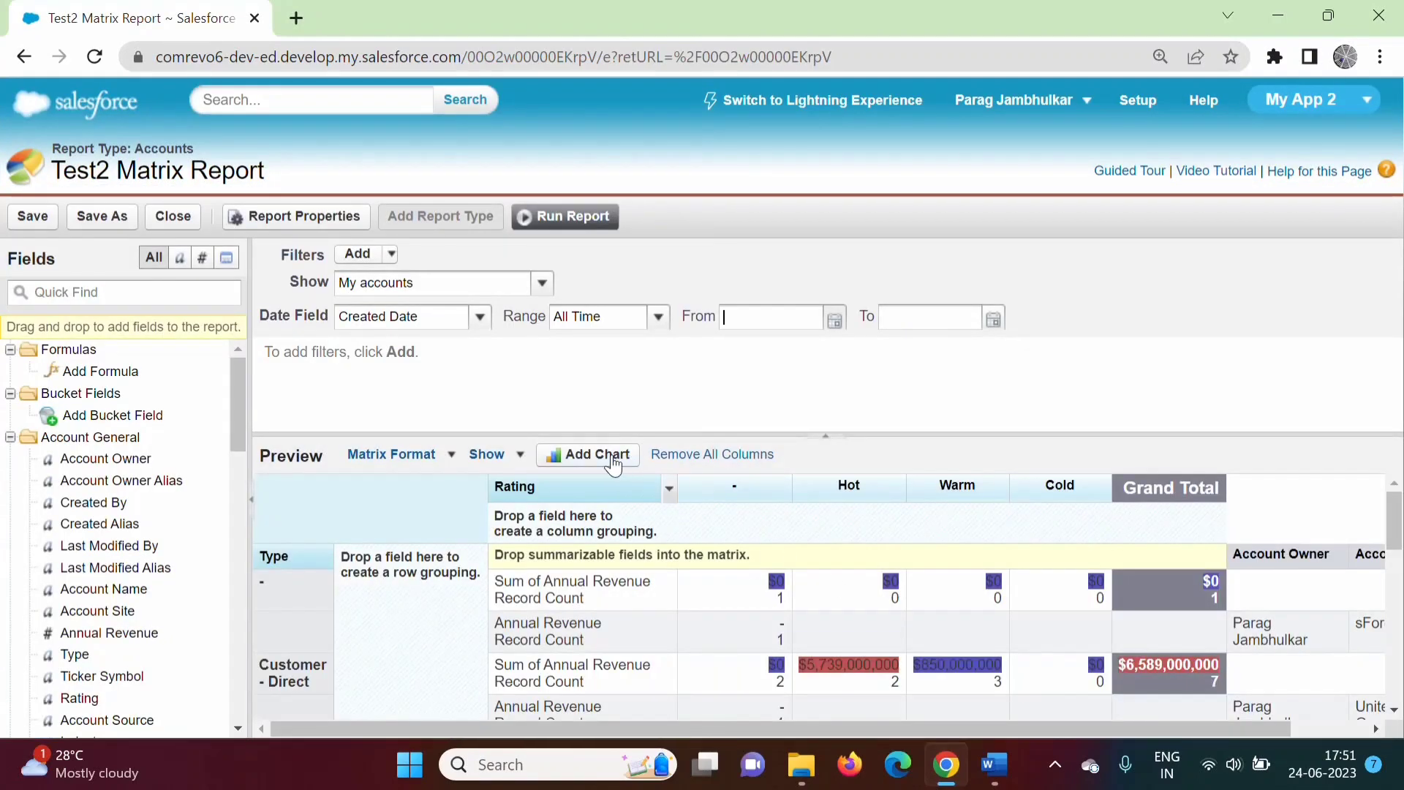
Add a vertical bar chart with Type on the axis, grouped by Rating.
click(613, 464)
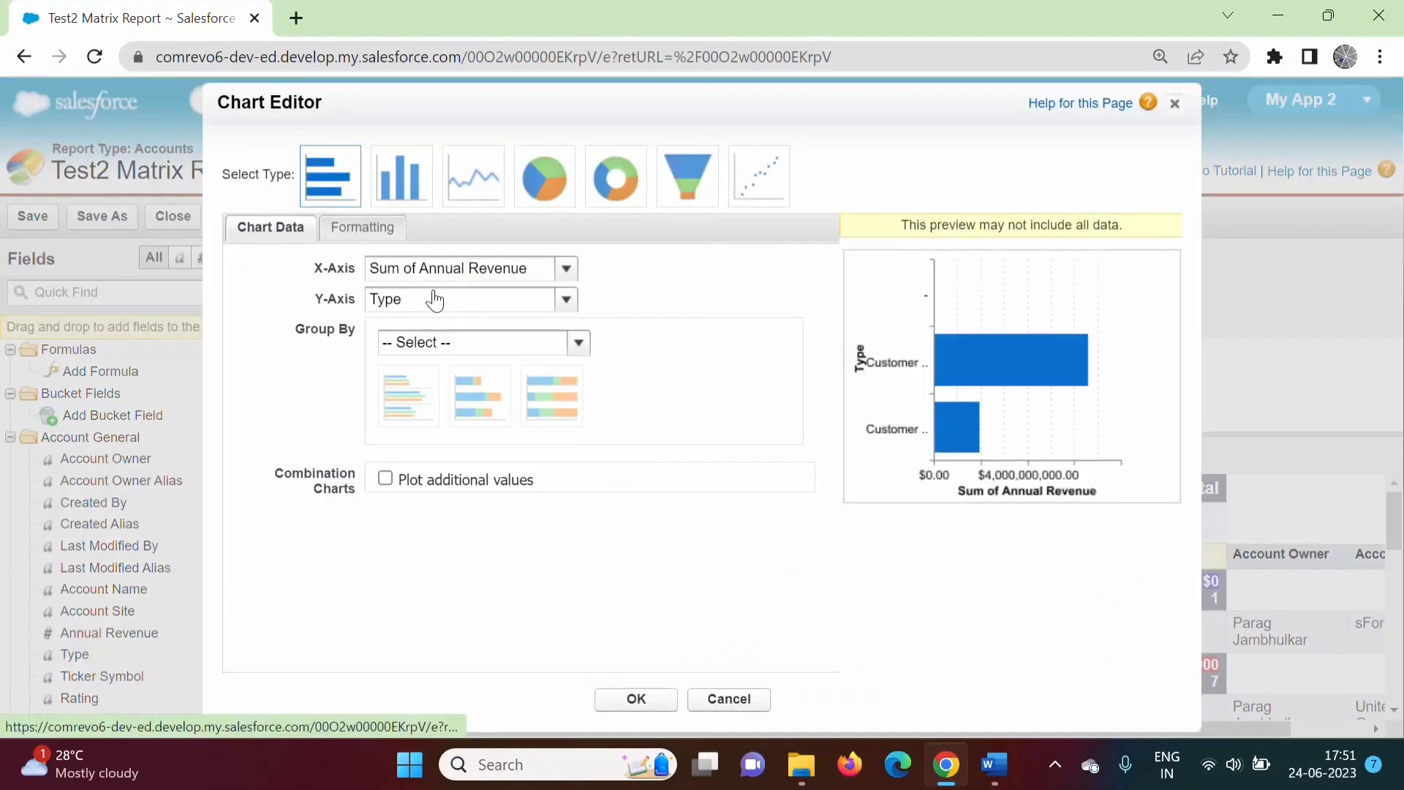
click(432, 298)
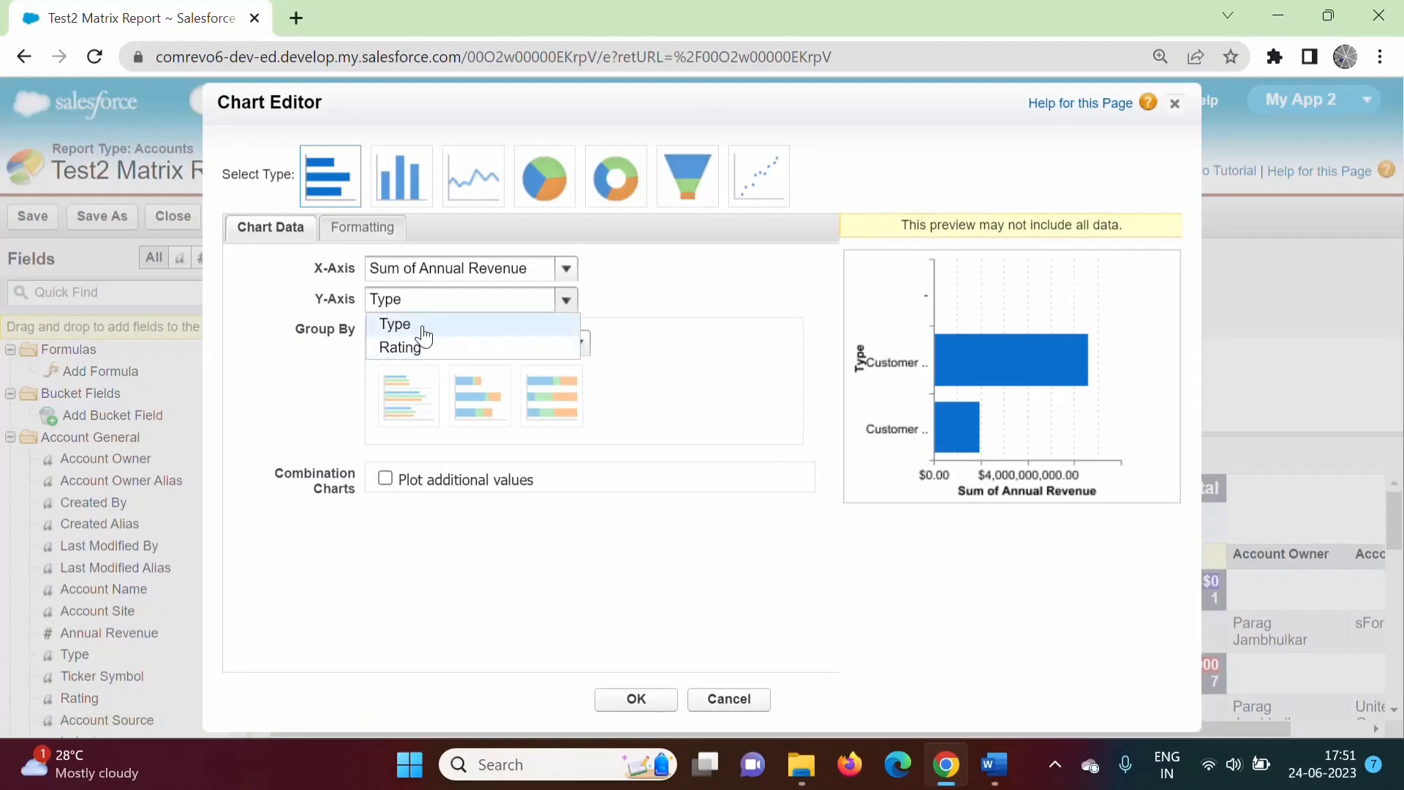
click(421, 327)
click(472, 343)
click(411, 414)
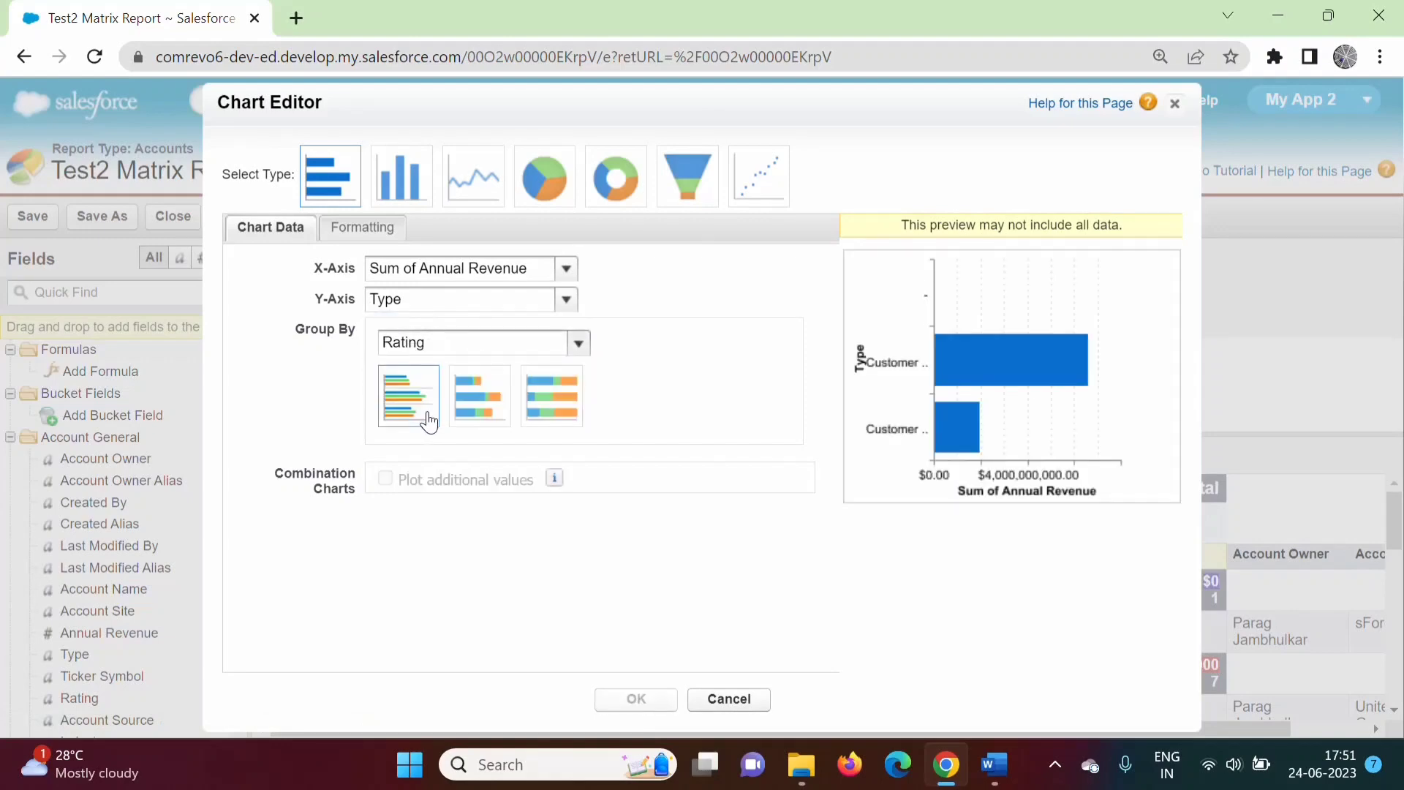
click(417, 175)
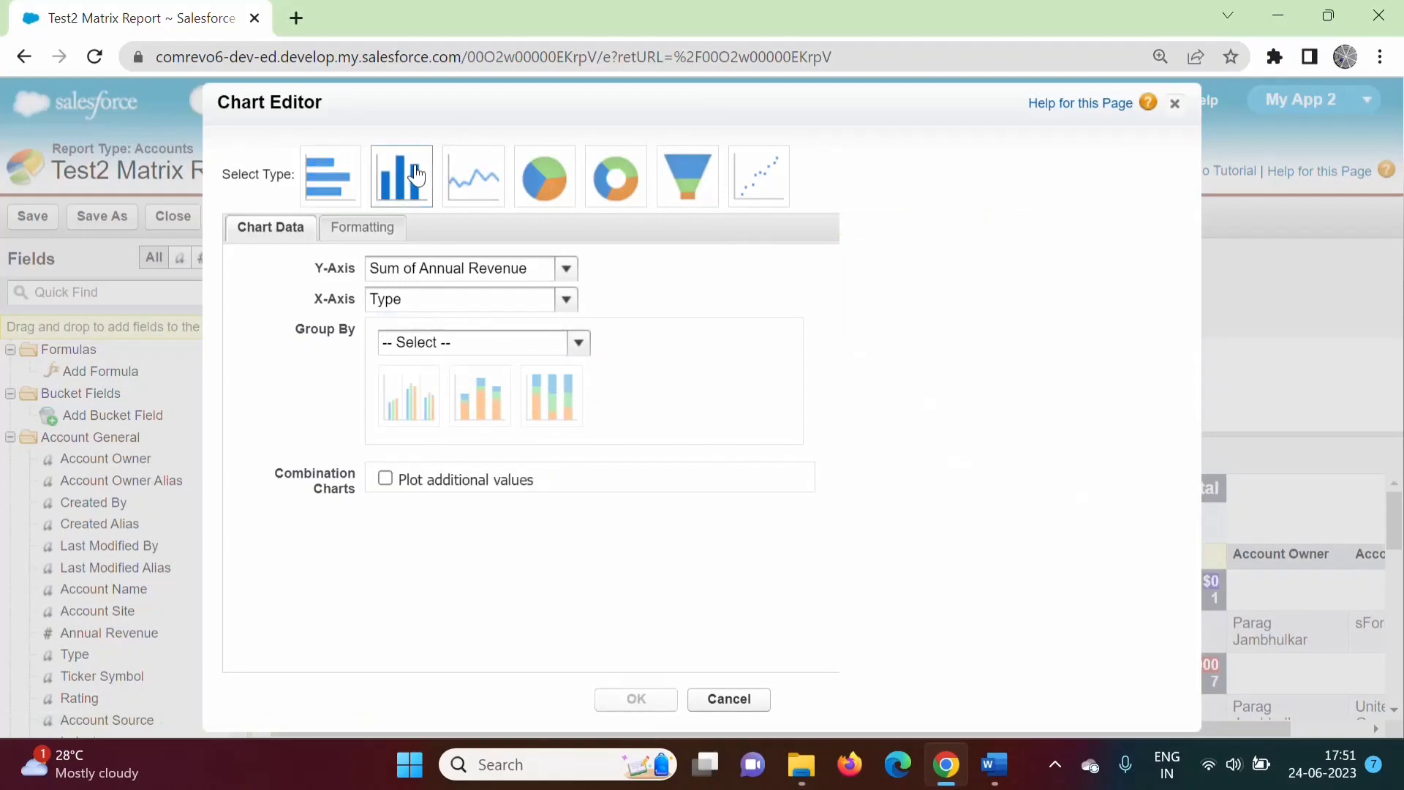
click(635, 700)
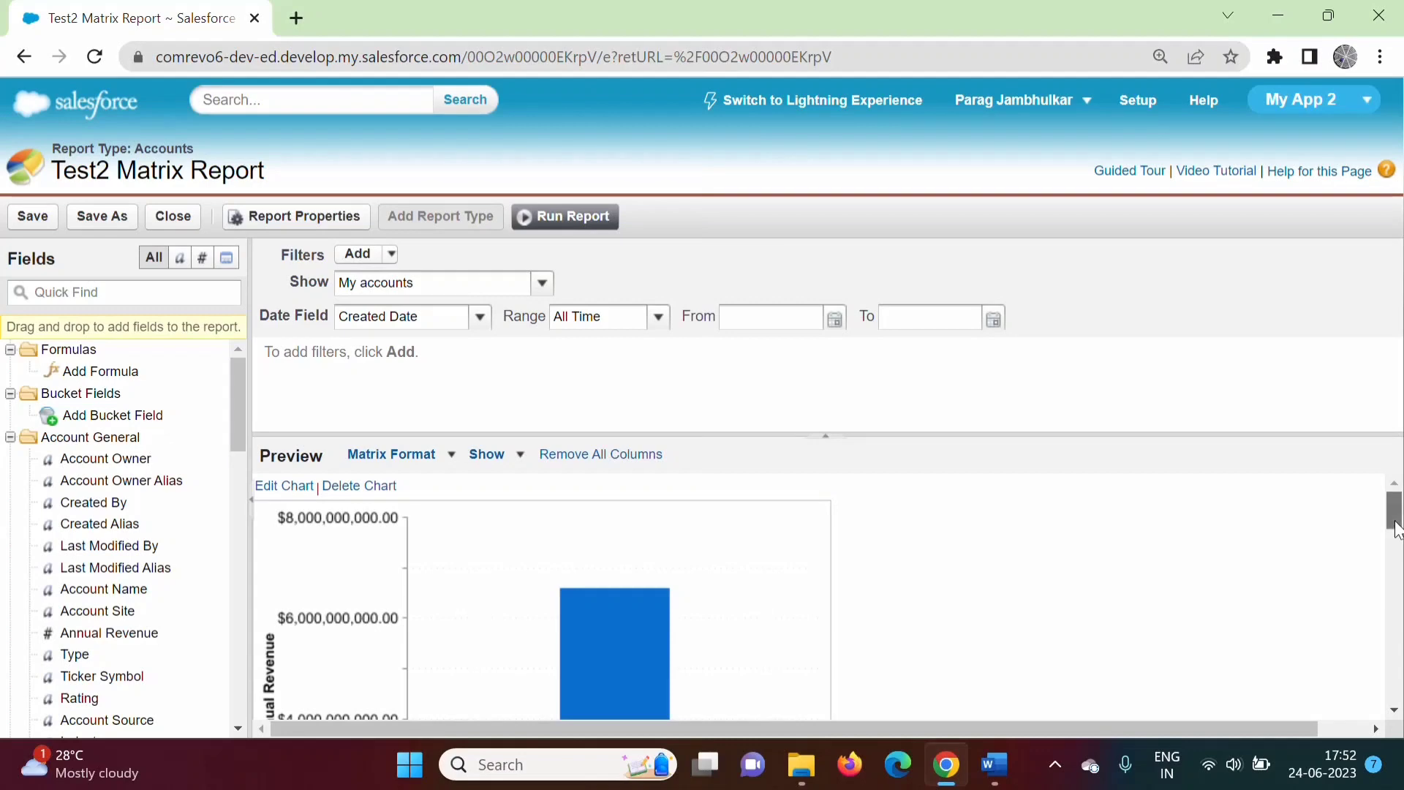
mouse_move(1397, 528)
mouse_down()
mouse_move(1397, 599)
mouse_move(1397, 528)
mouse_up()
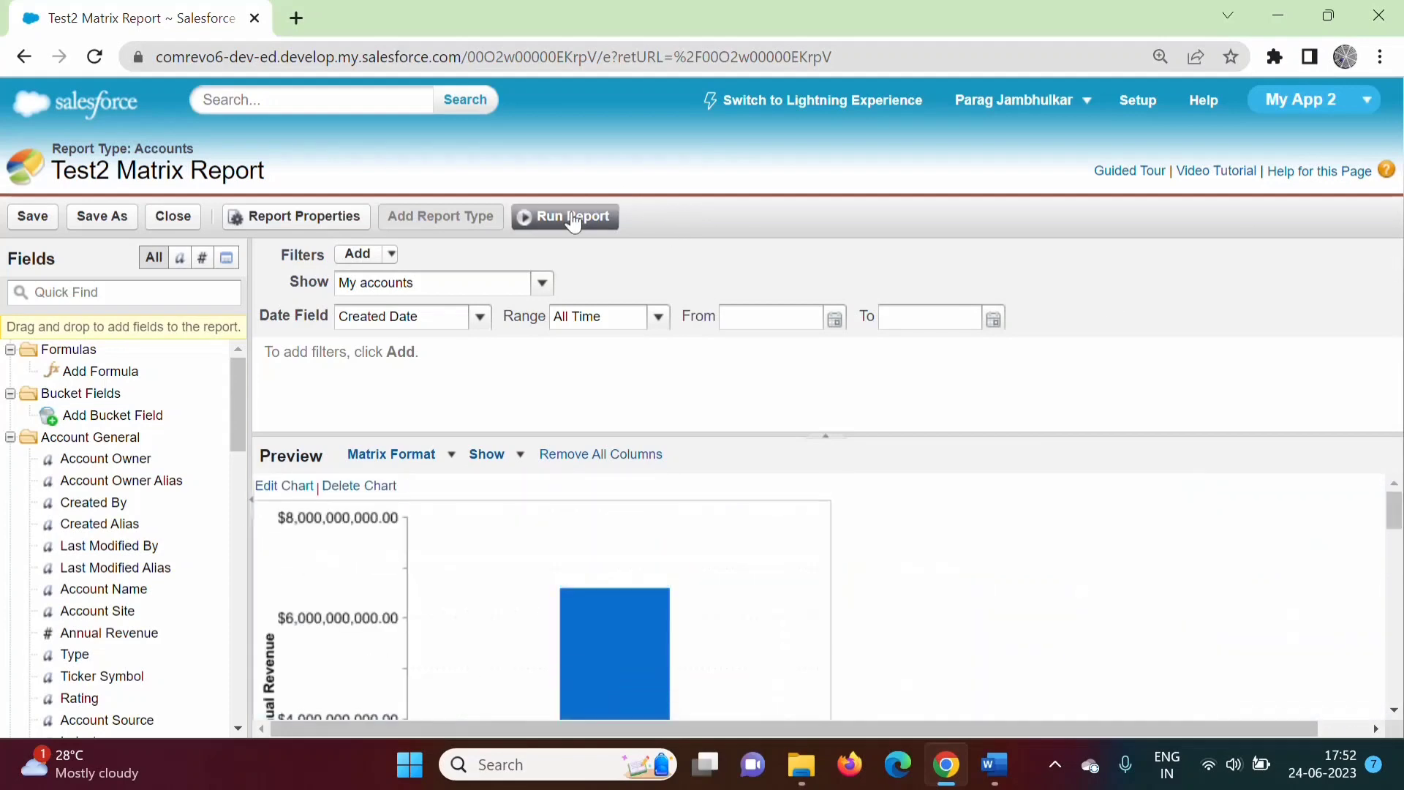
Run the report and save it under its current name, Test2 Matrix Report.
click(571, 218)
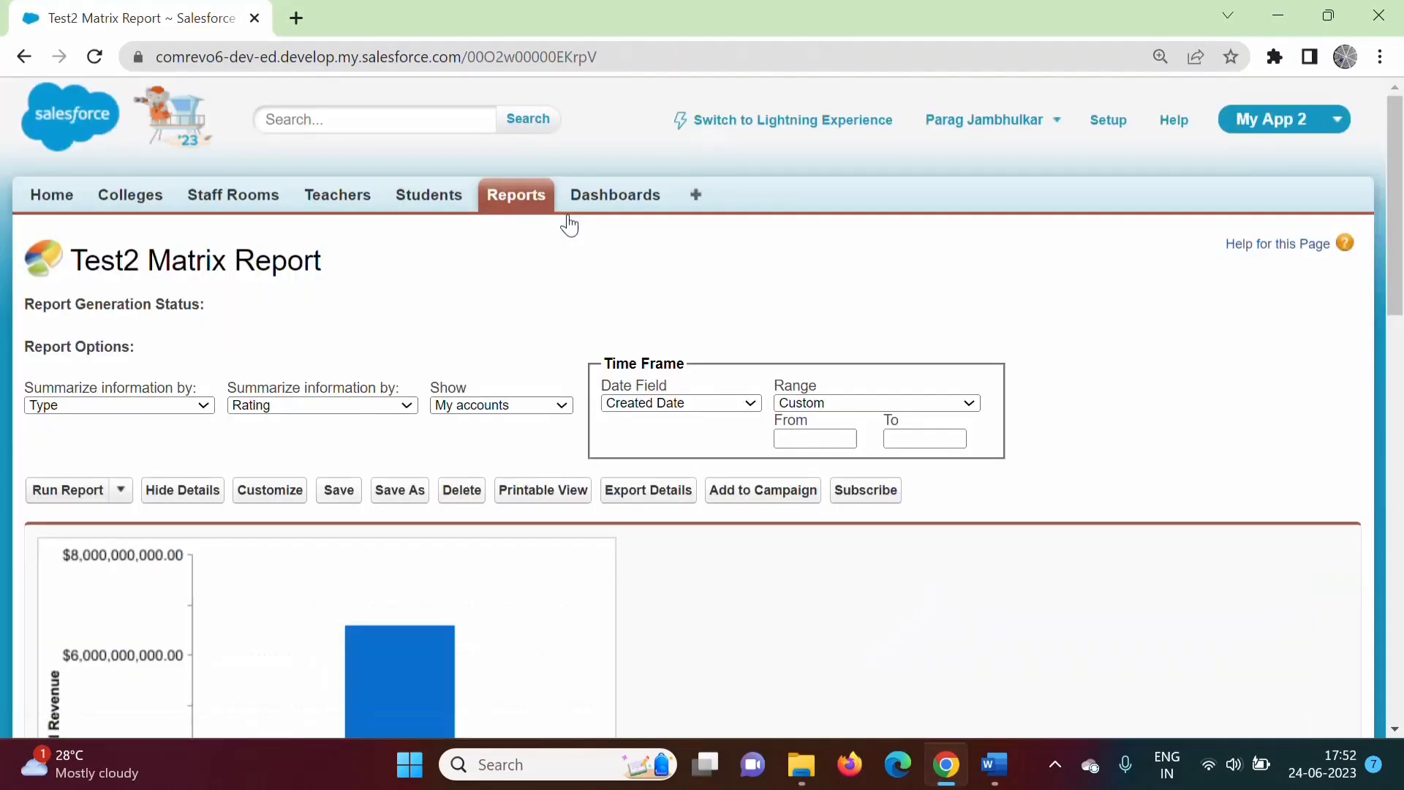
click(339, 490)
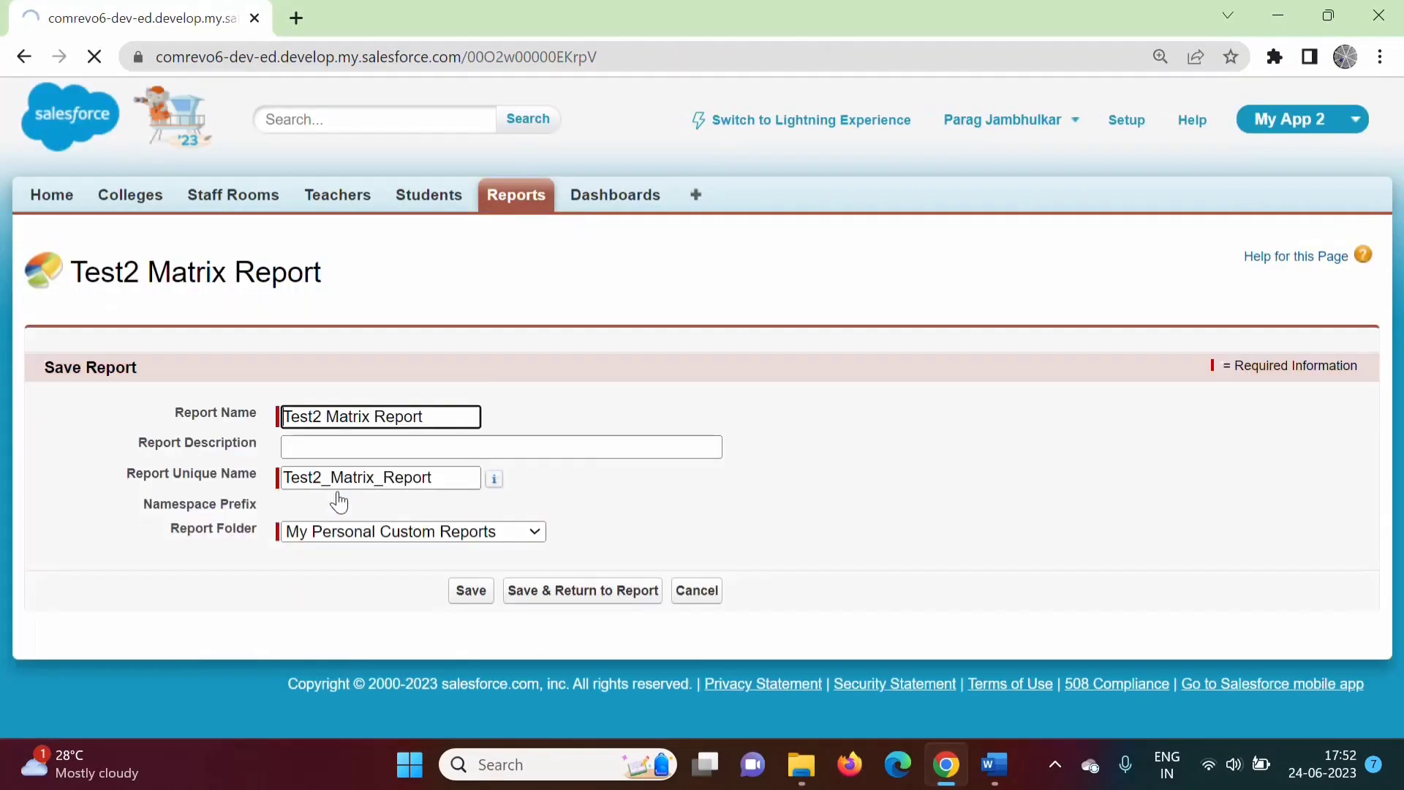
click(476, 599)
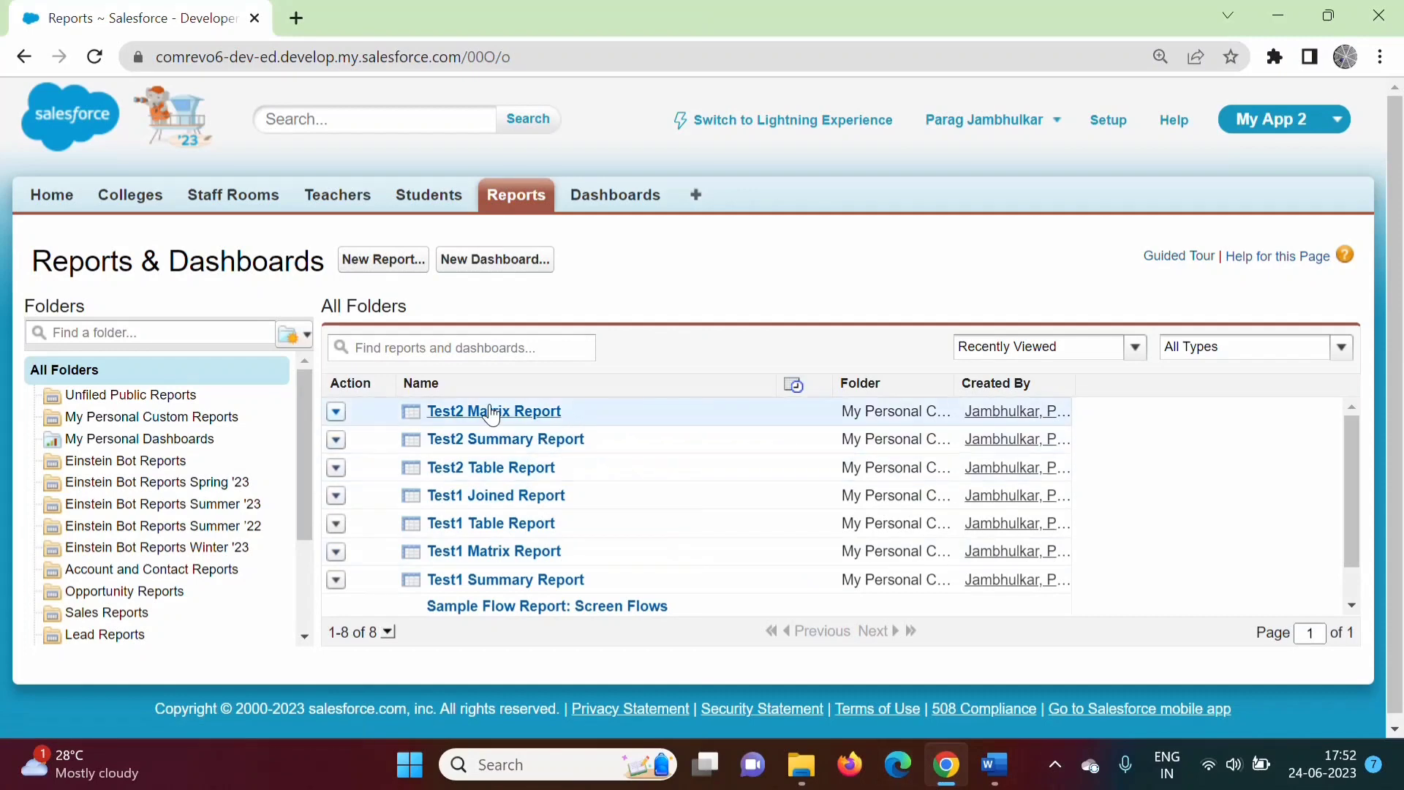
In the Word notes, highlight the Matrix Reports description and its Features line.
click(994, 764)
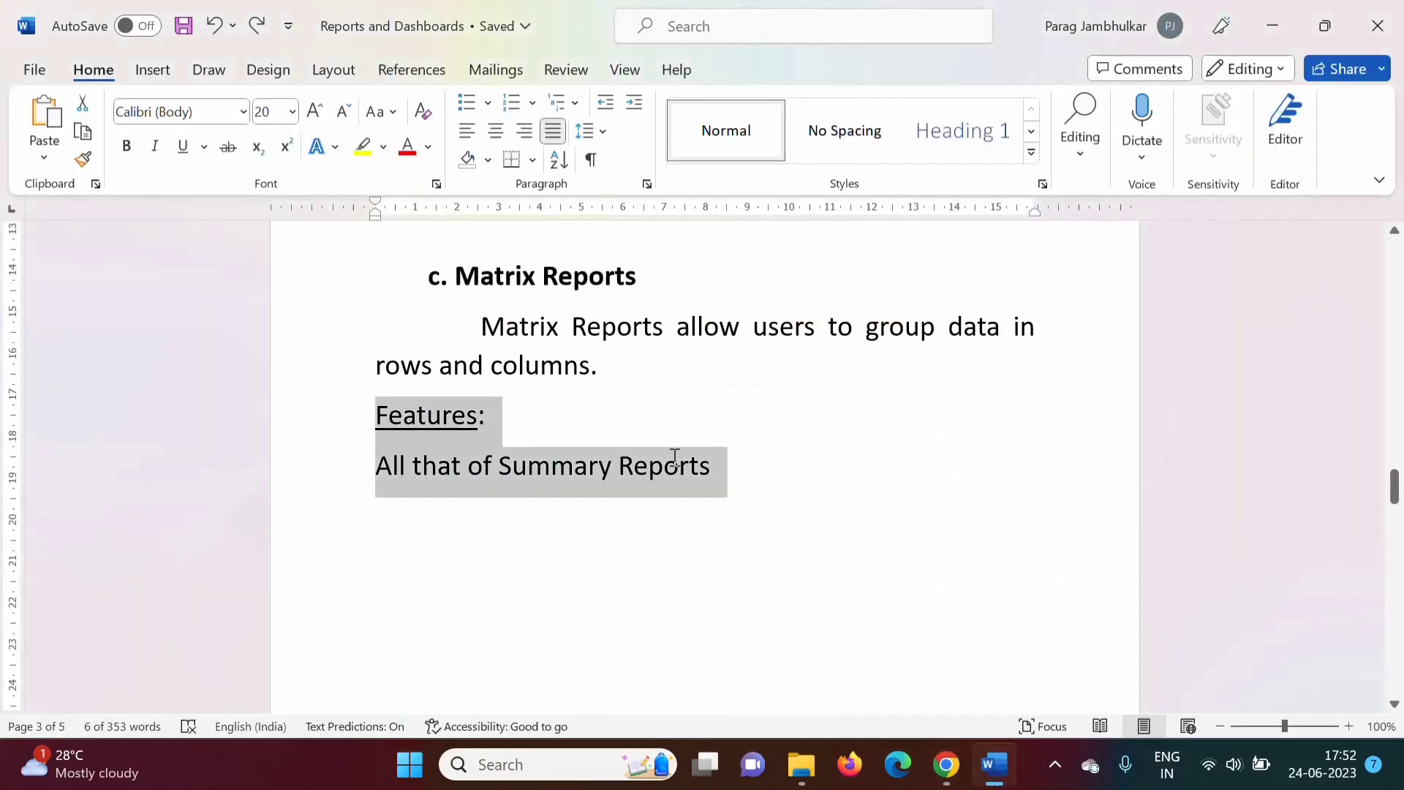
drag(482, 324, 674, 370)
click(674, 370)
drag(377, 415, 707, 472)
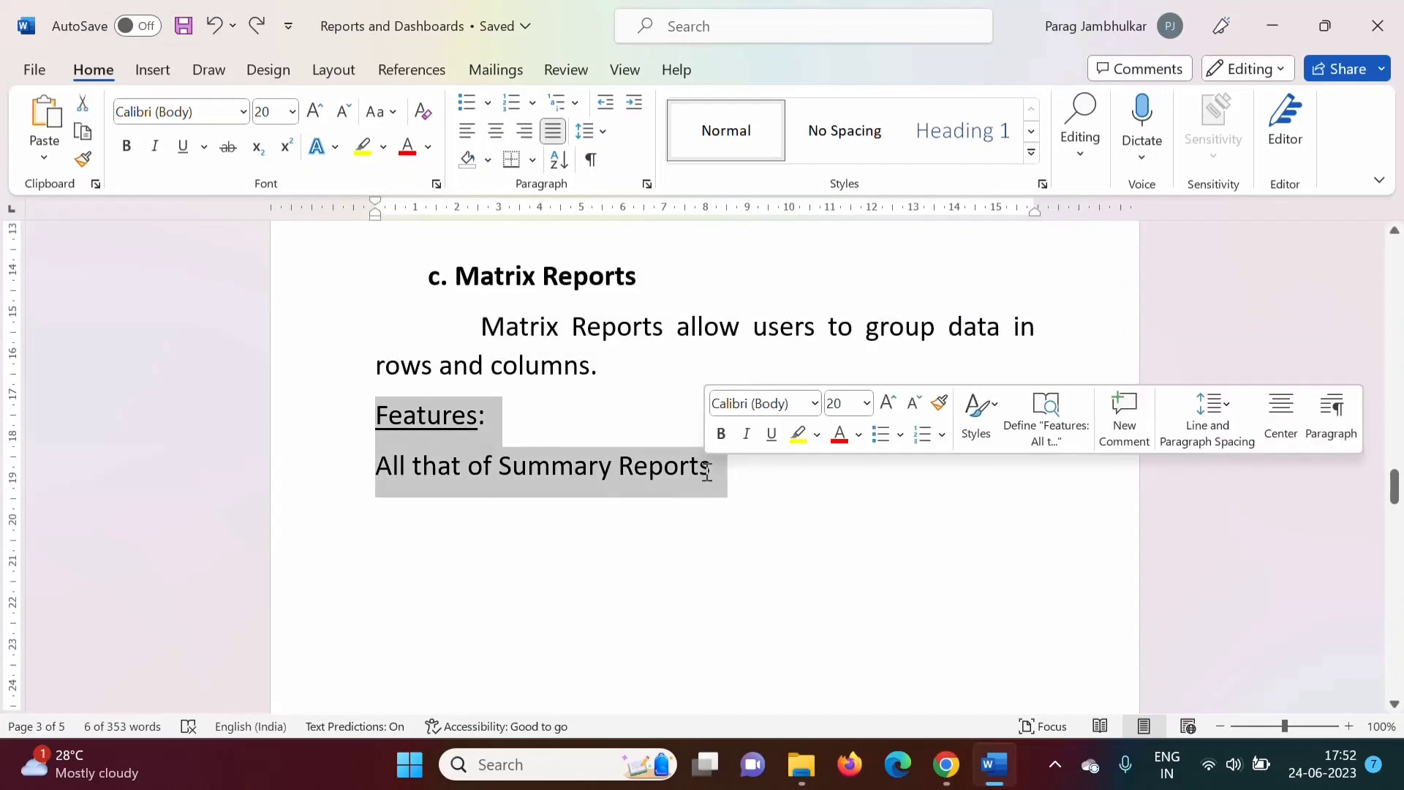
click(705, 533)
Highlight the Joined Reports heading, description, block-count sentence and the phrase 'report types'.
drag(1395, 503, 1398, 554)
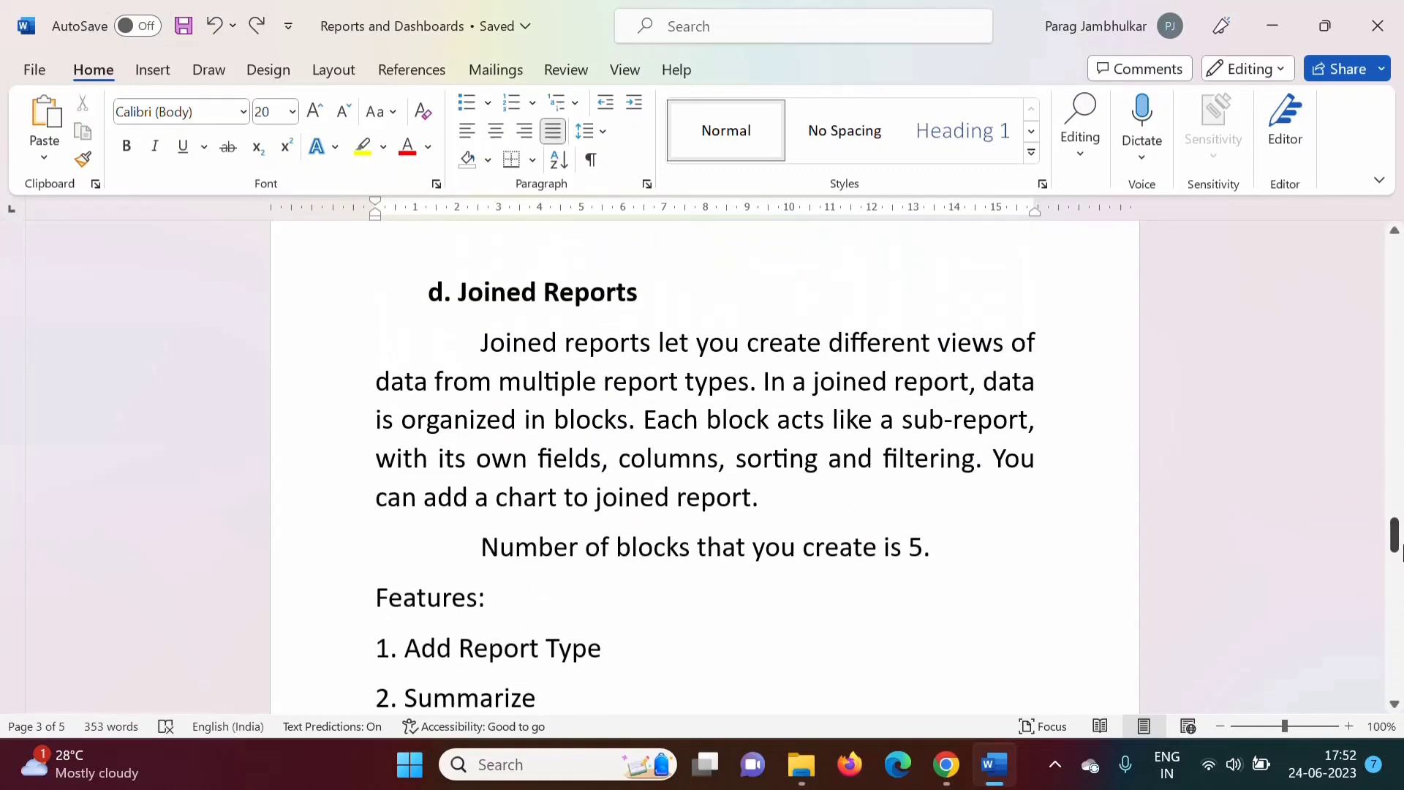
drag(459, 294, 645, 295)
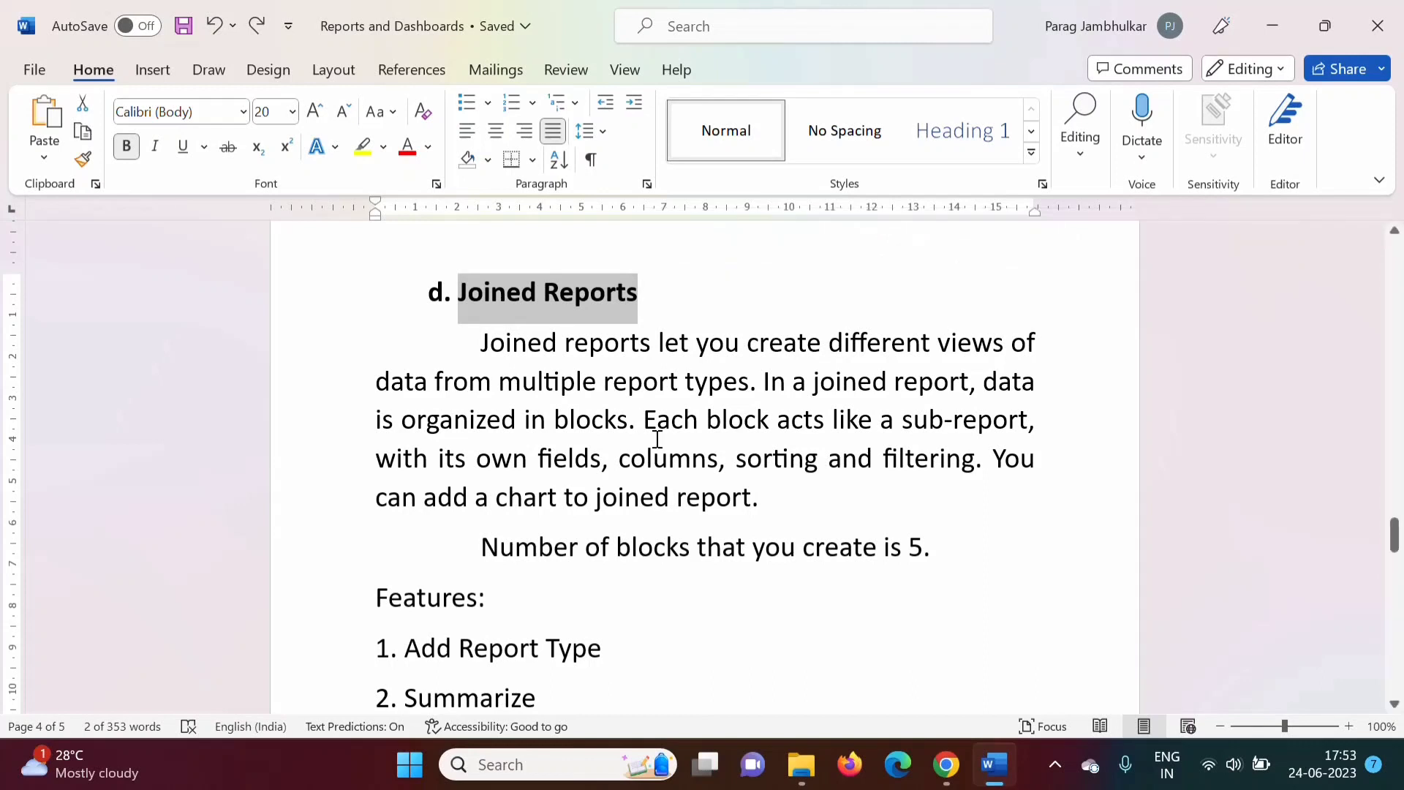
click(480, 343)
drag(479, 342, 995, 428)
drag(1013, 430, 1032, 484)
drag(814, 520, 813, 520)
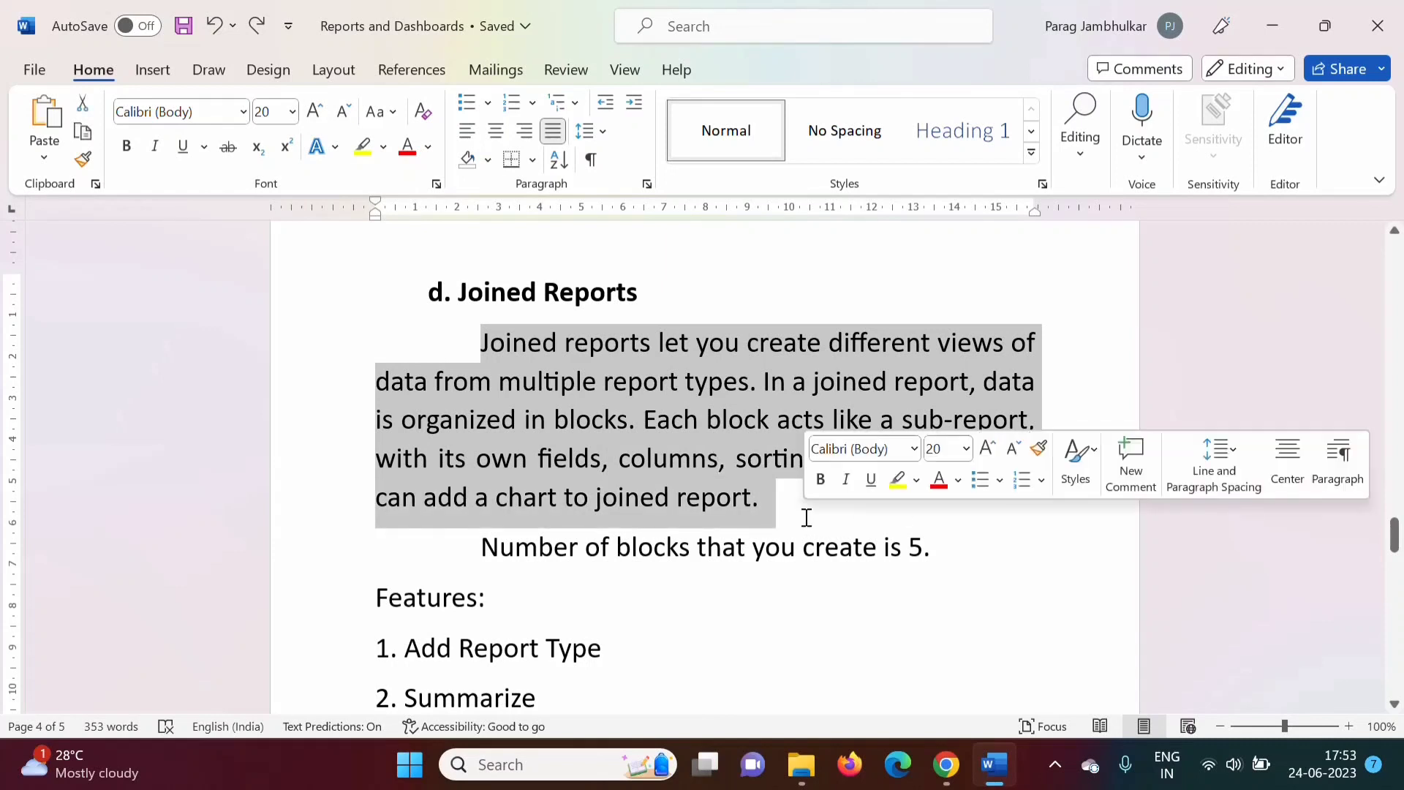
click(770, 614)
drag(483, 547, 929, 548)
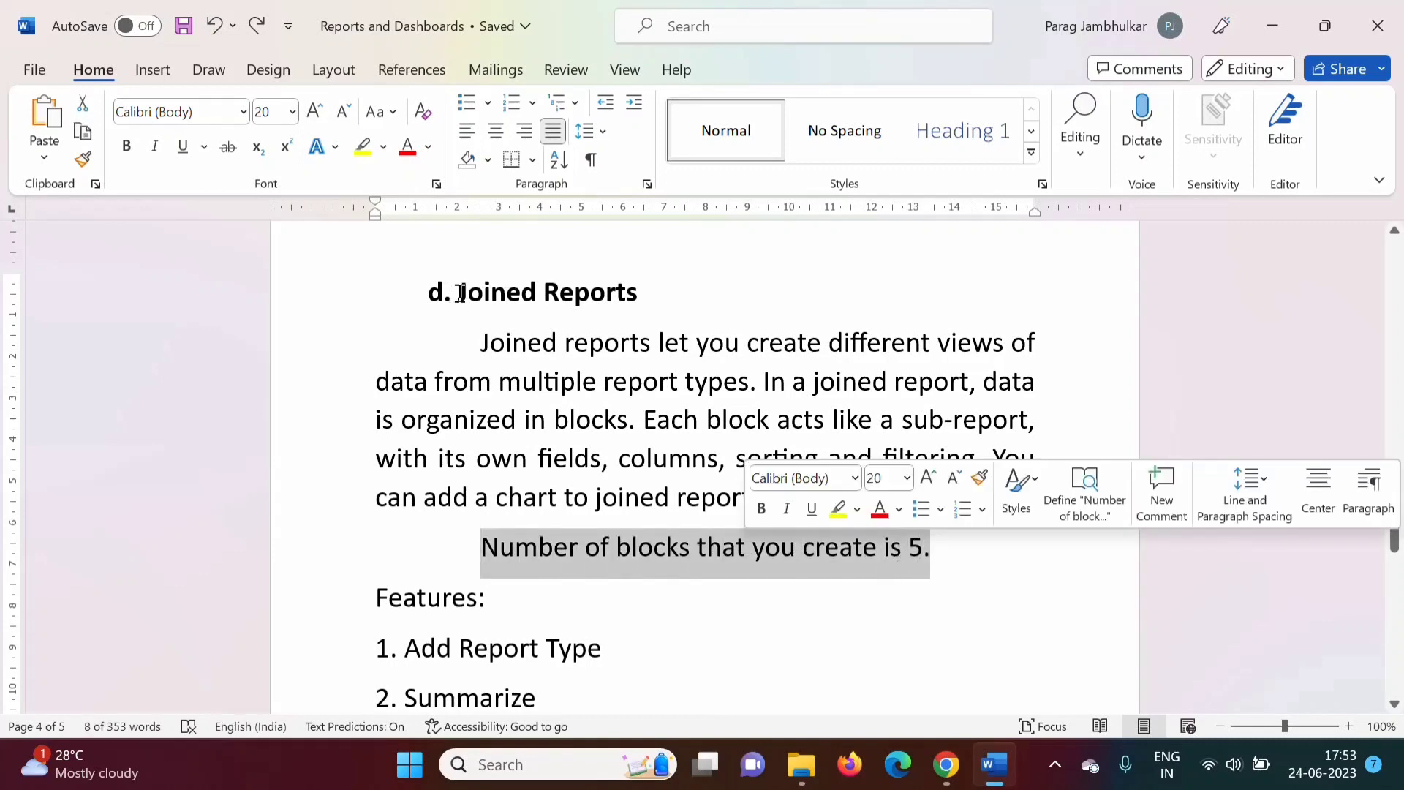
drag(460, 294, 642, 296)
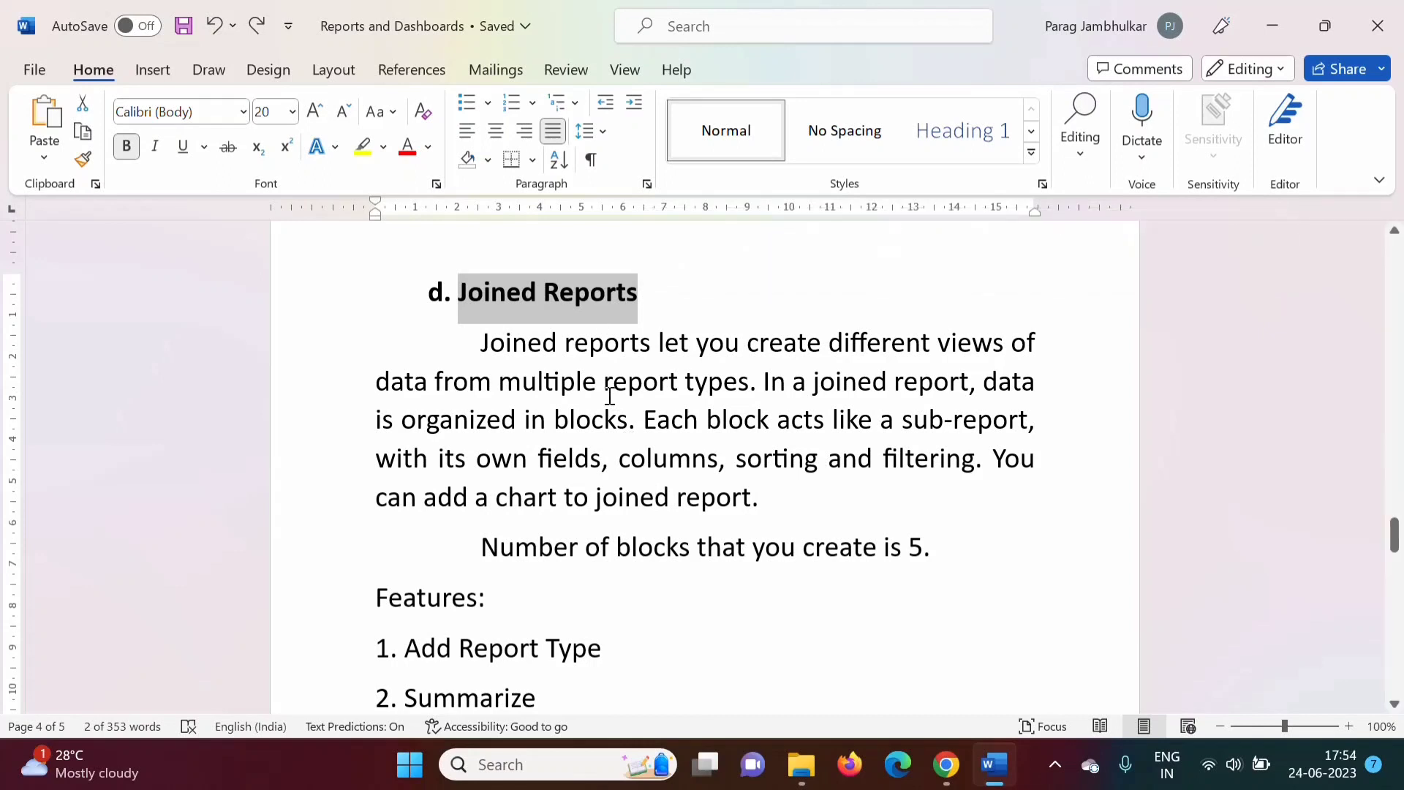
drag(604, 387, 748, 384)
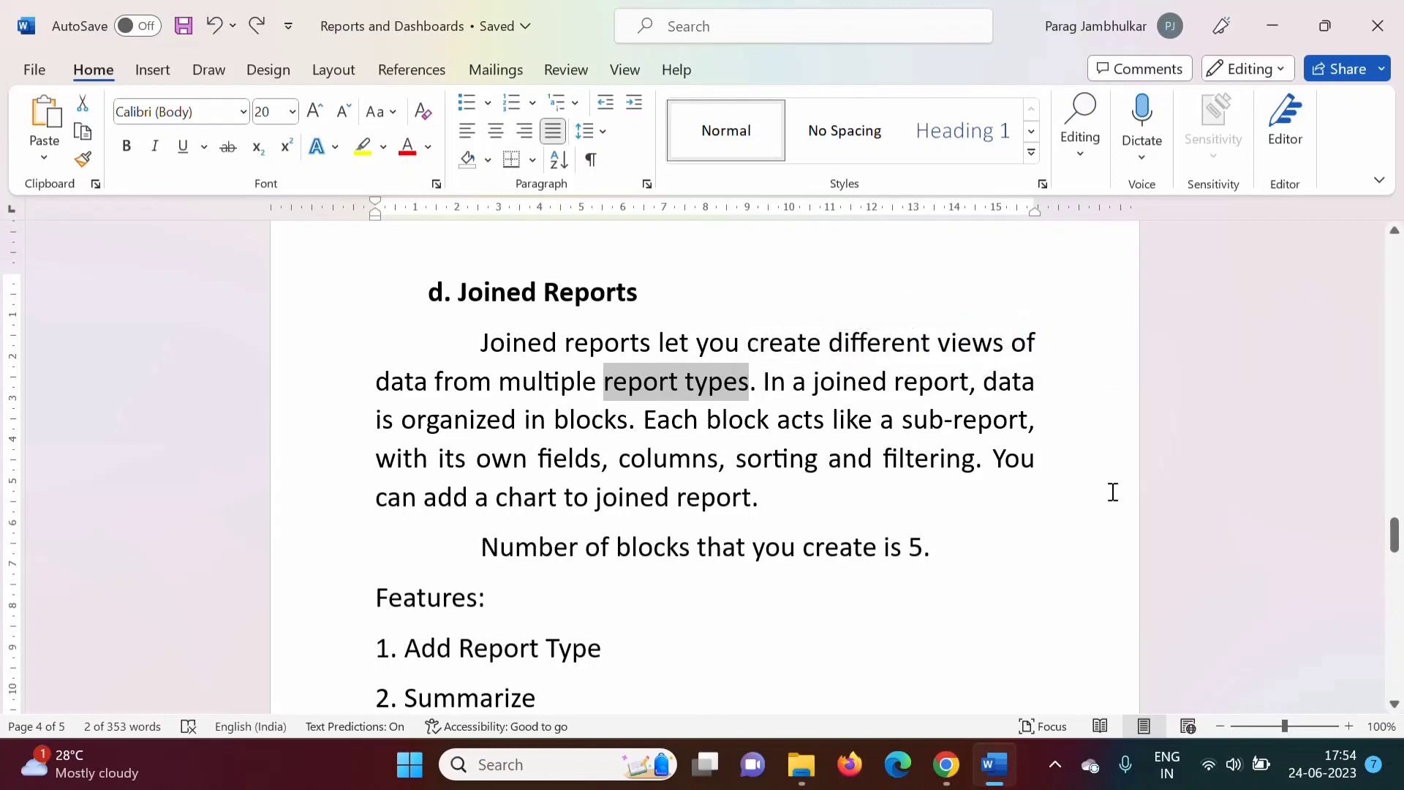
drag(1394, 539, 1395, 553)
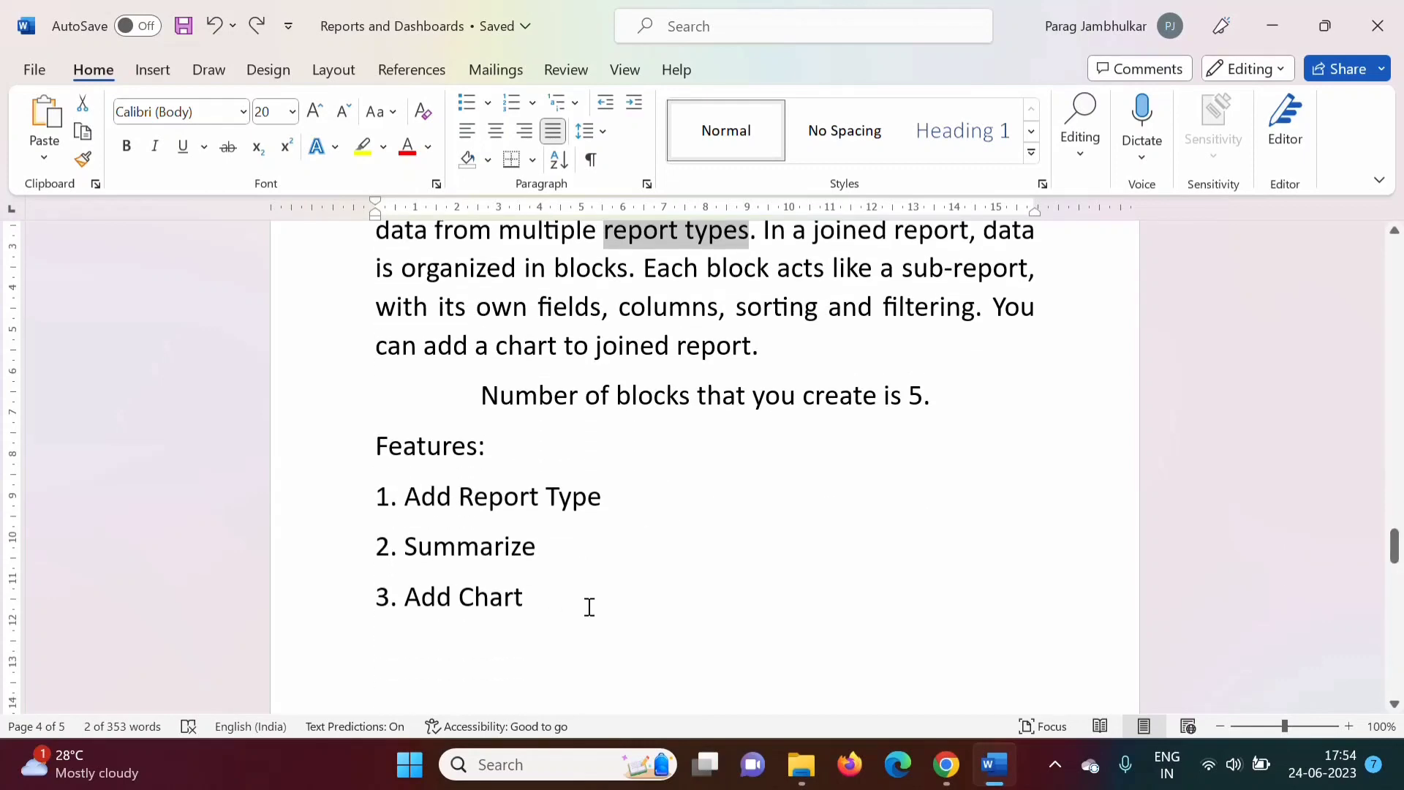
Create a new report from the Accounts report type with an All Time date range.
click(953, 772)
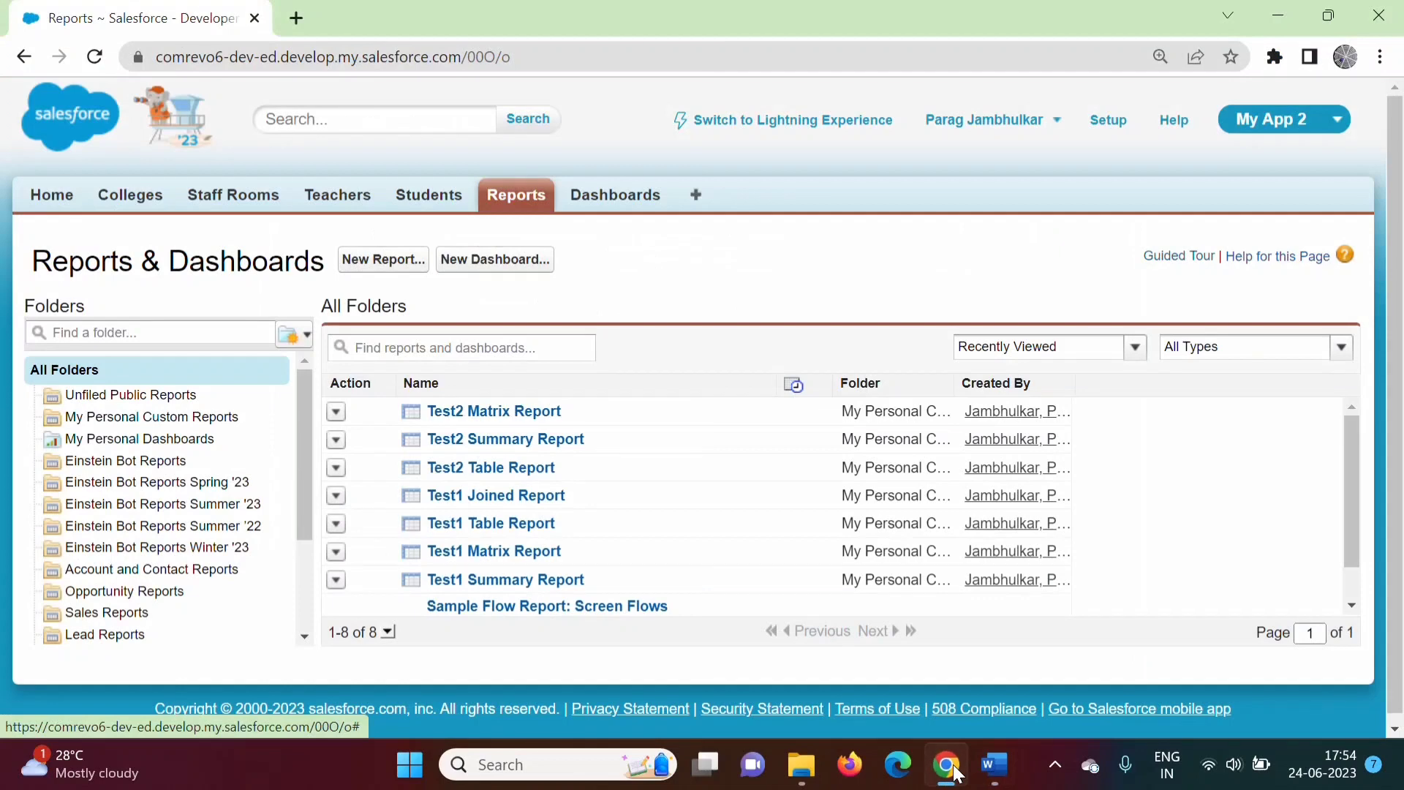
click(384, 262)
click(267, 454)
click(267, 454)
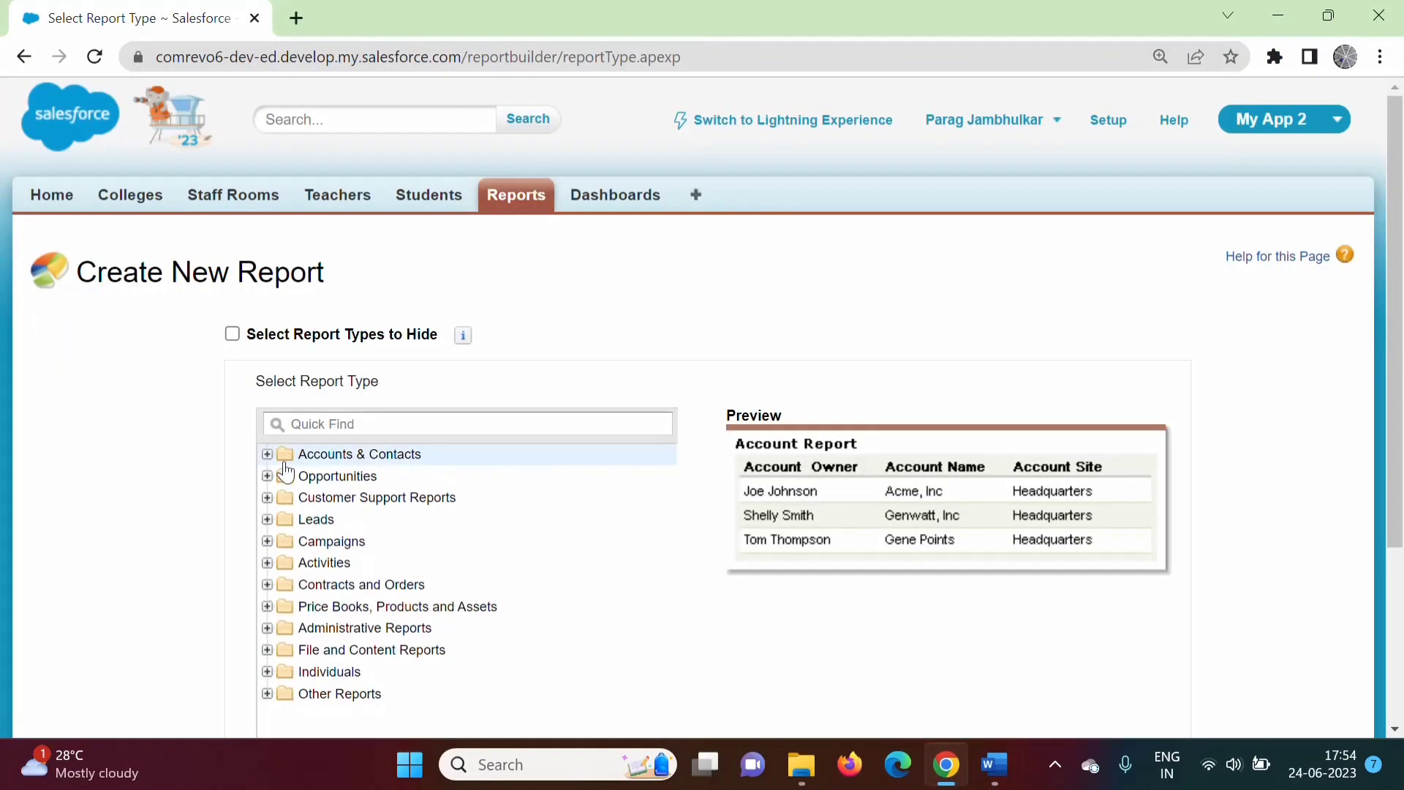
click(267, 454)
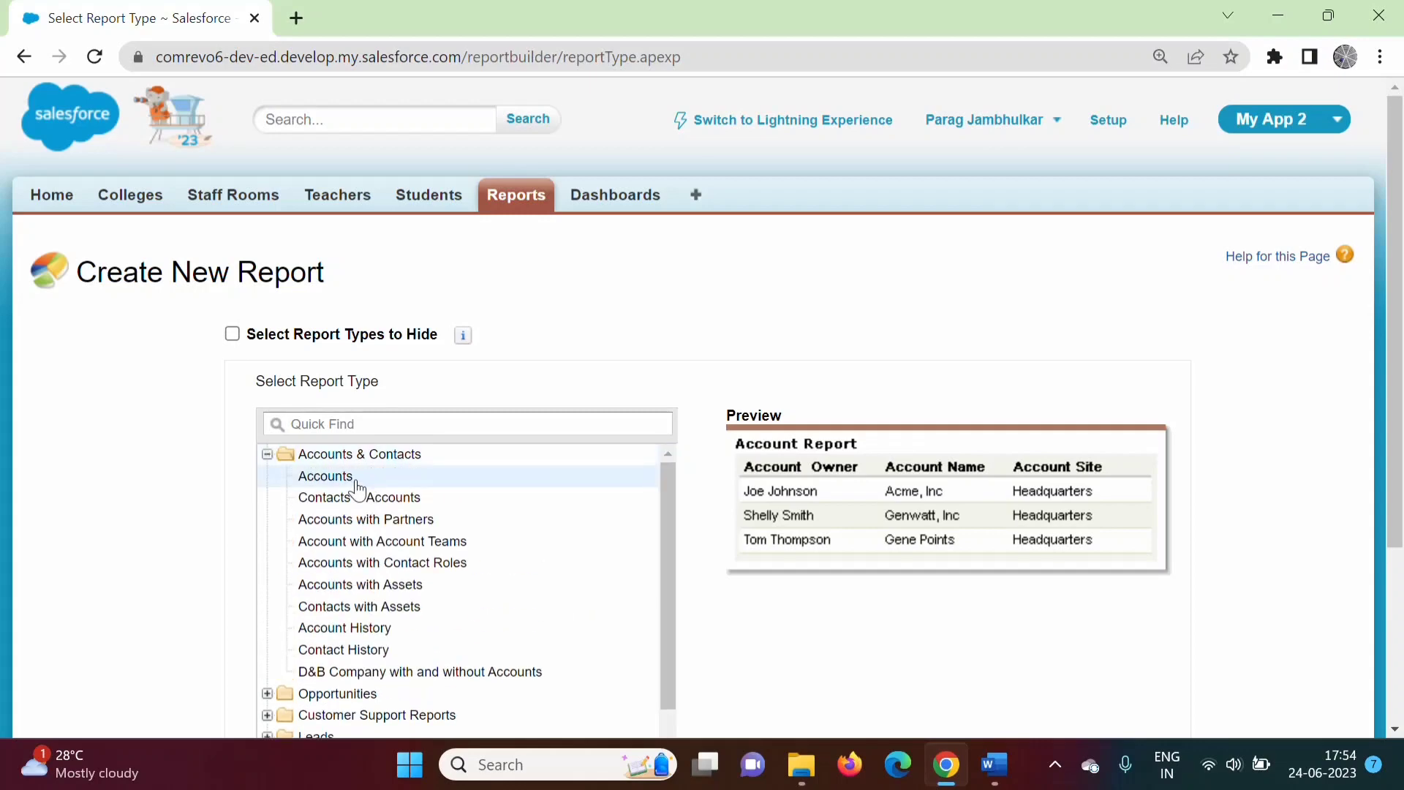
scroll(804, 548, down, 3)
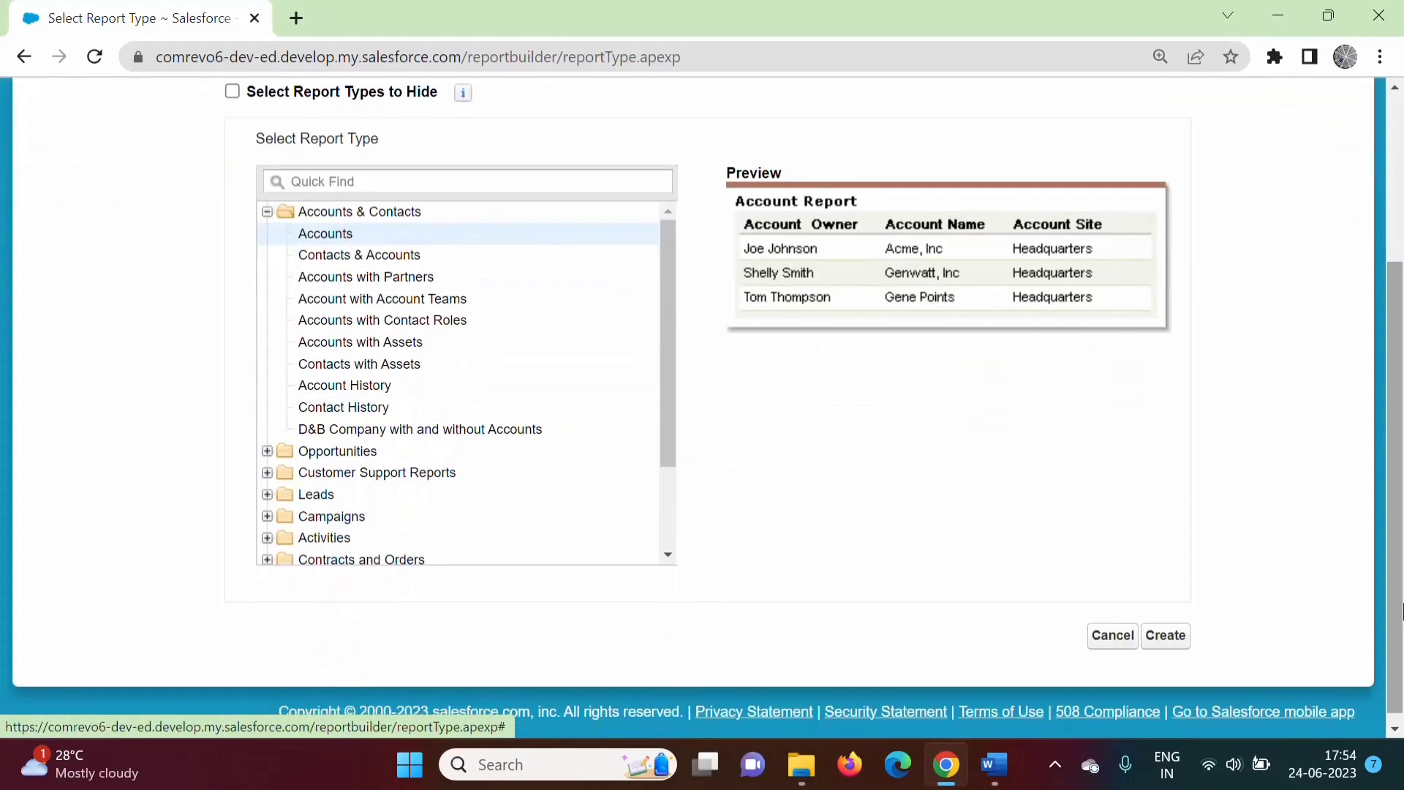
click(1166, 636)
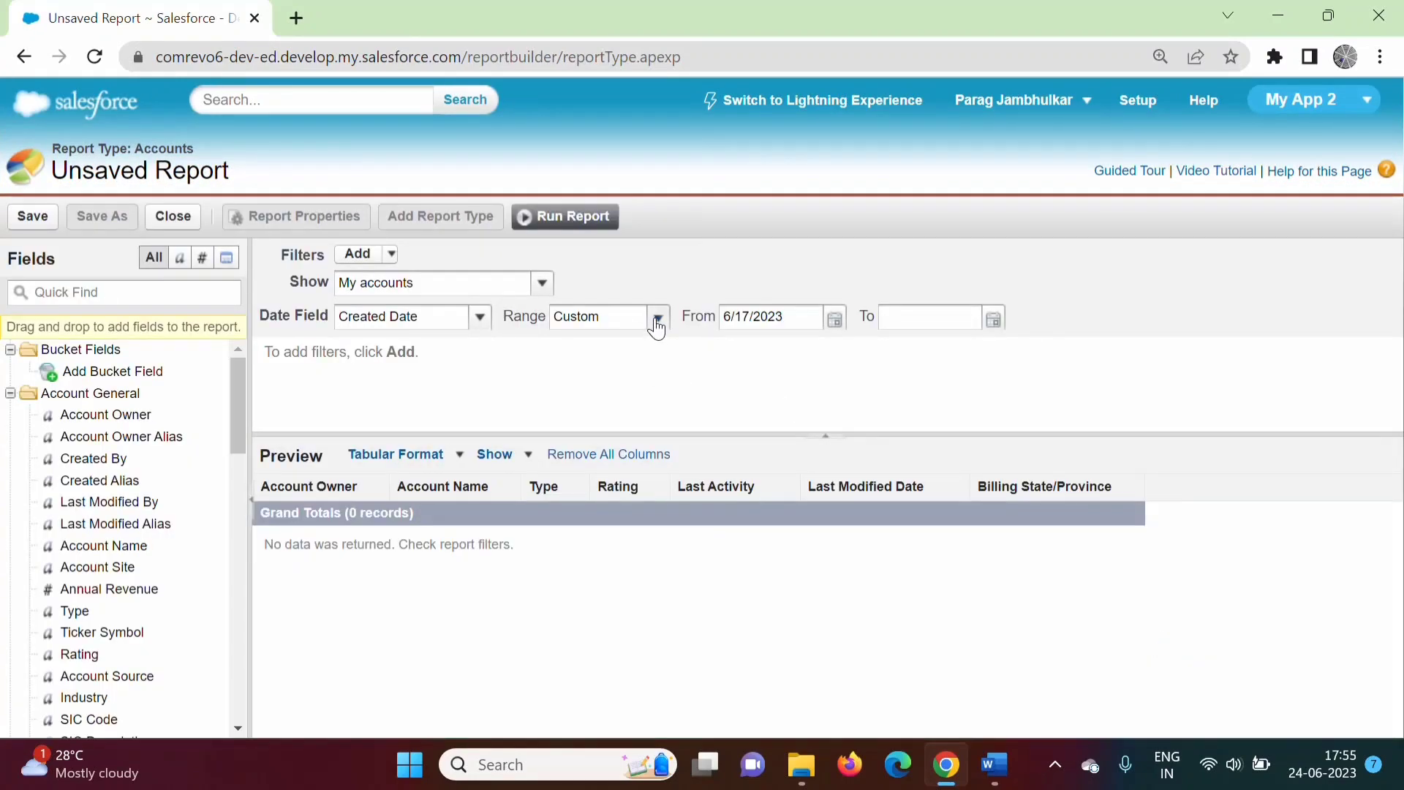
click(658, 317)
click(604, 348)
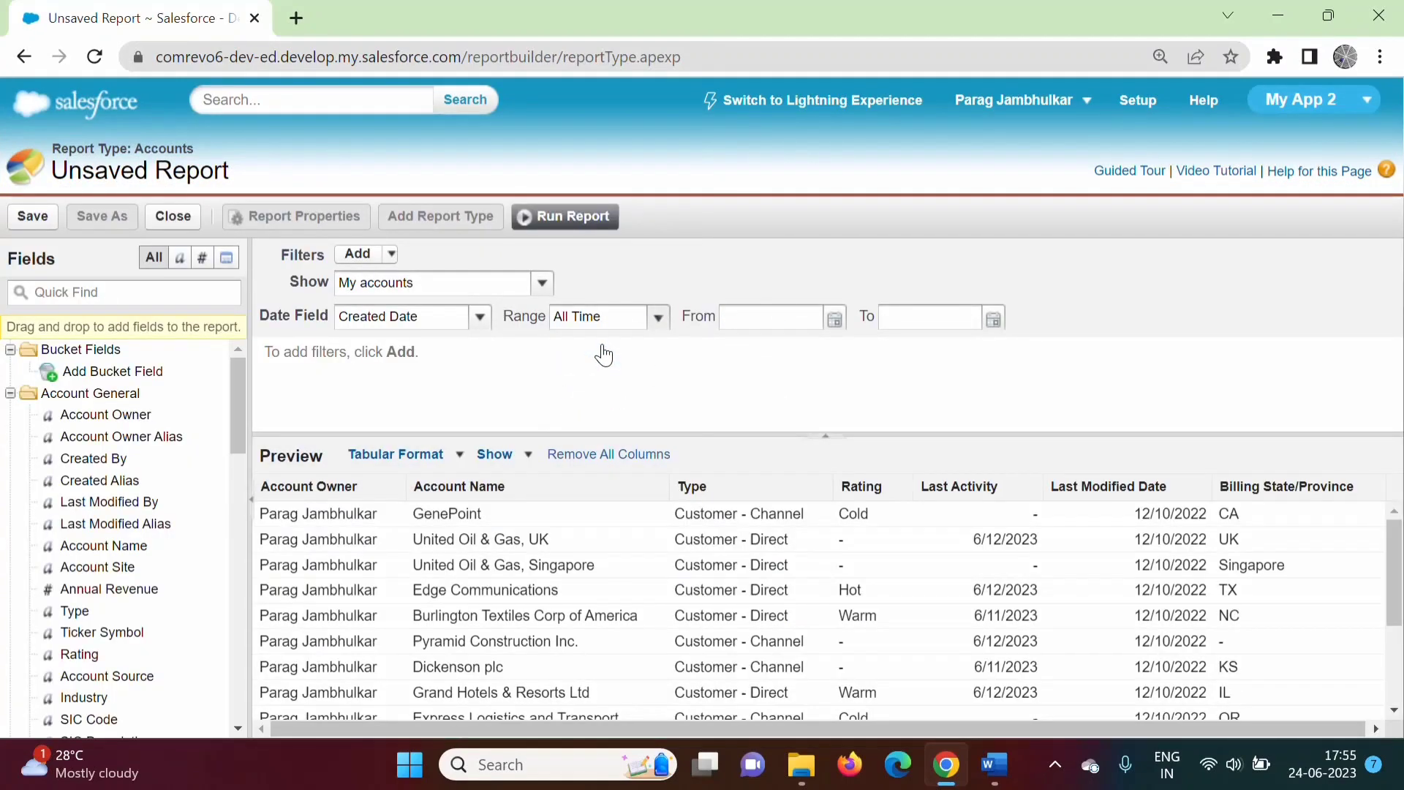
Remove Billing State/Province, Last Modified Date and Last Activity columns; add Annual Revenue after Type.
click(1375, 489)
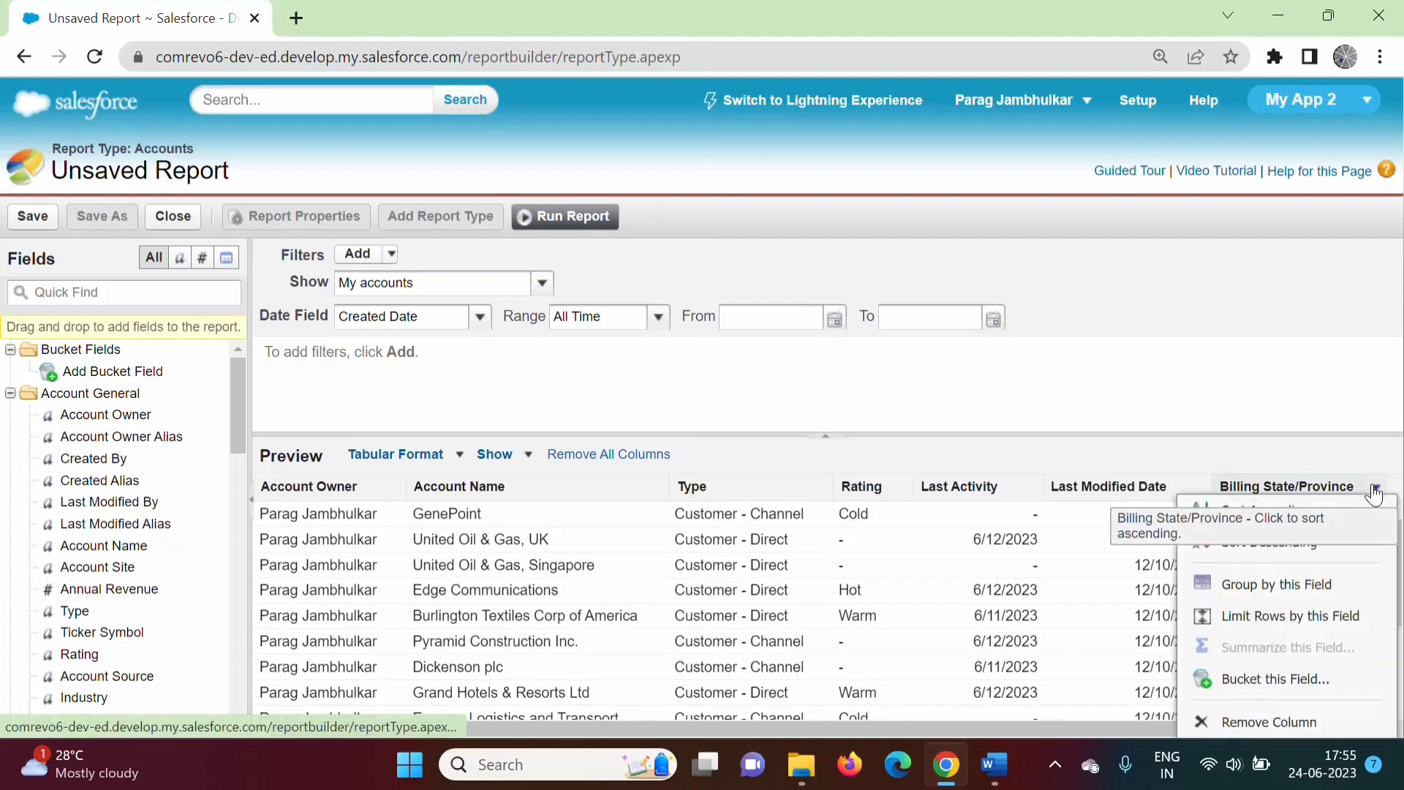
click(1264, 722)
click(1201, 487)
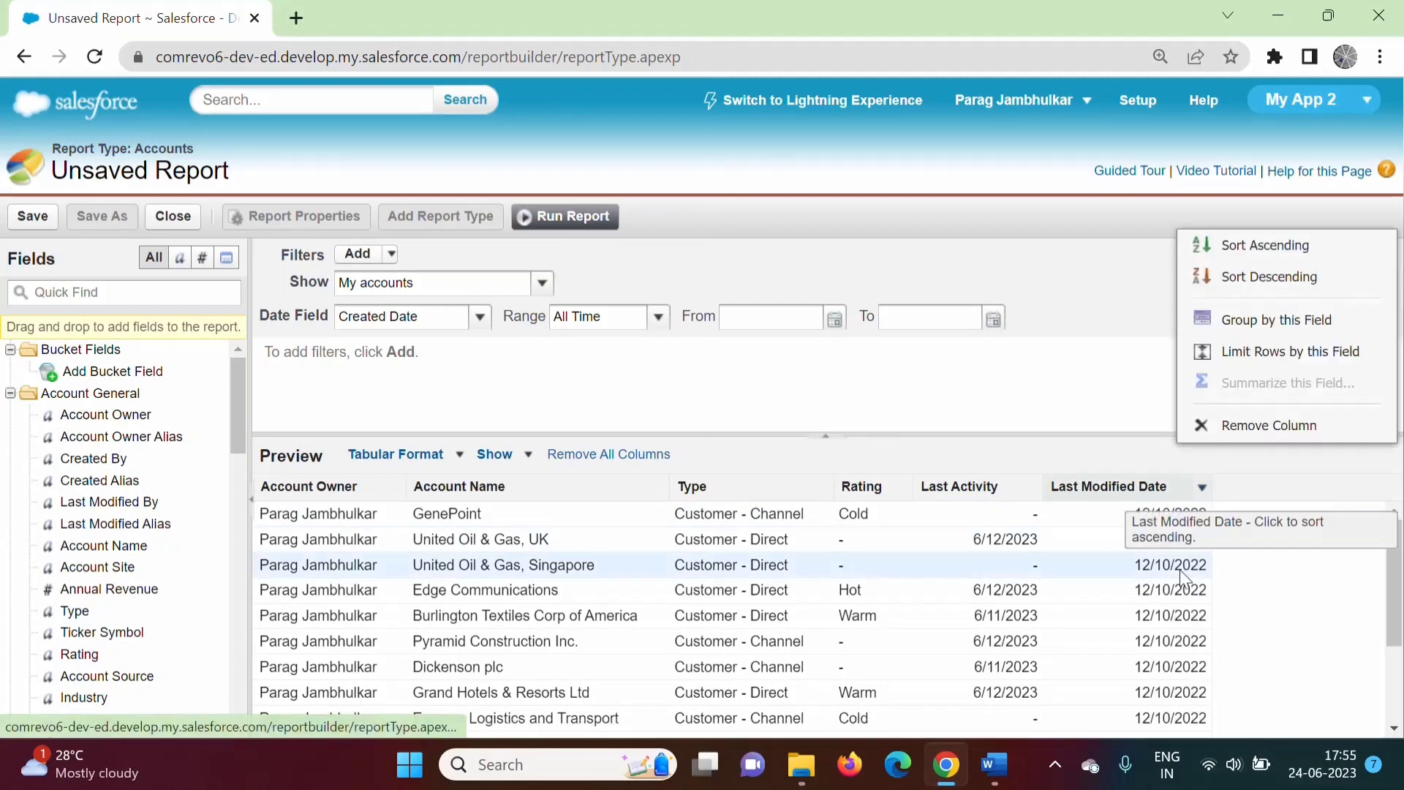
click(1271, 426)
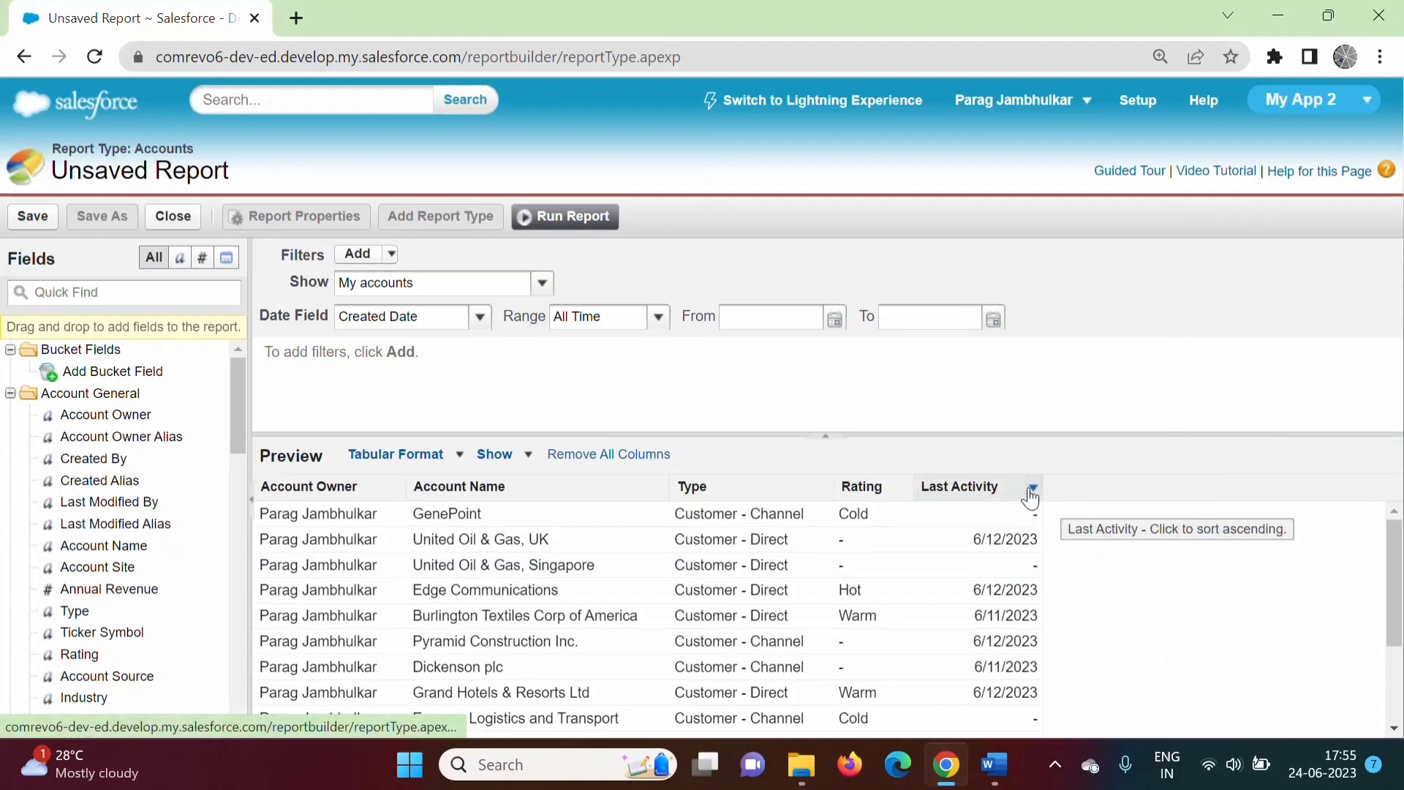
click(1032, 489)
click(1112, 707)
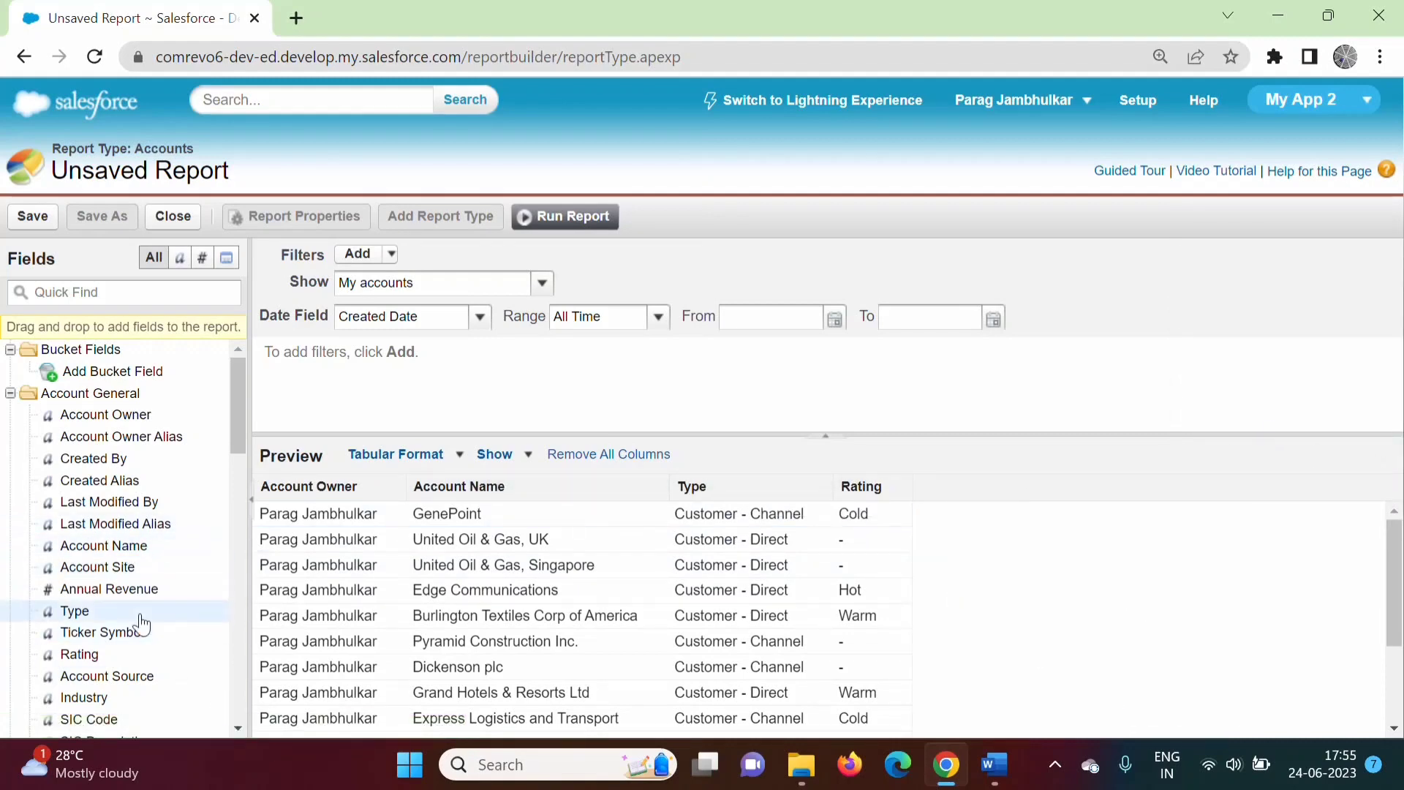
drag(110, 596, 797, 496)
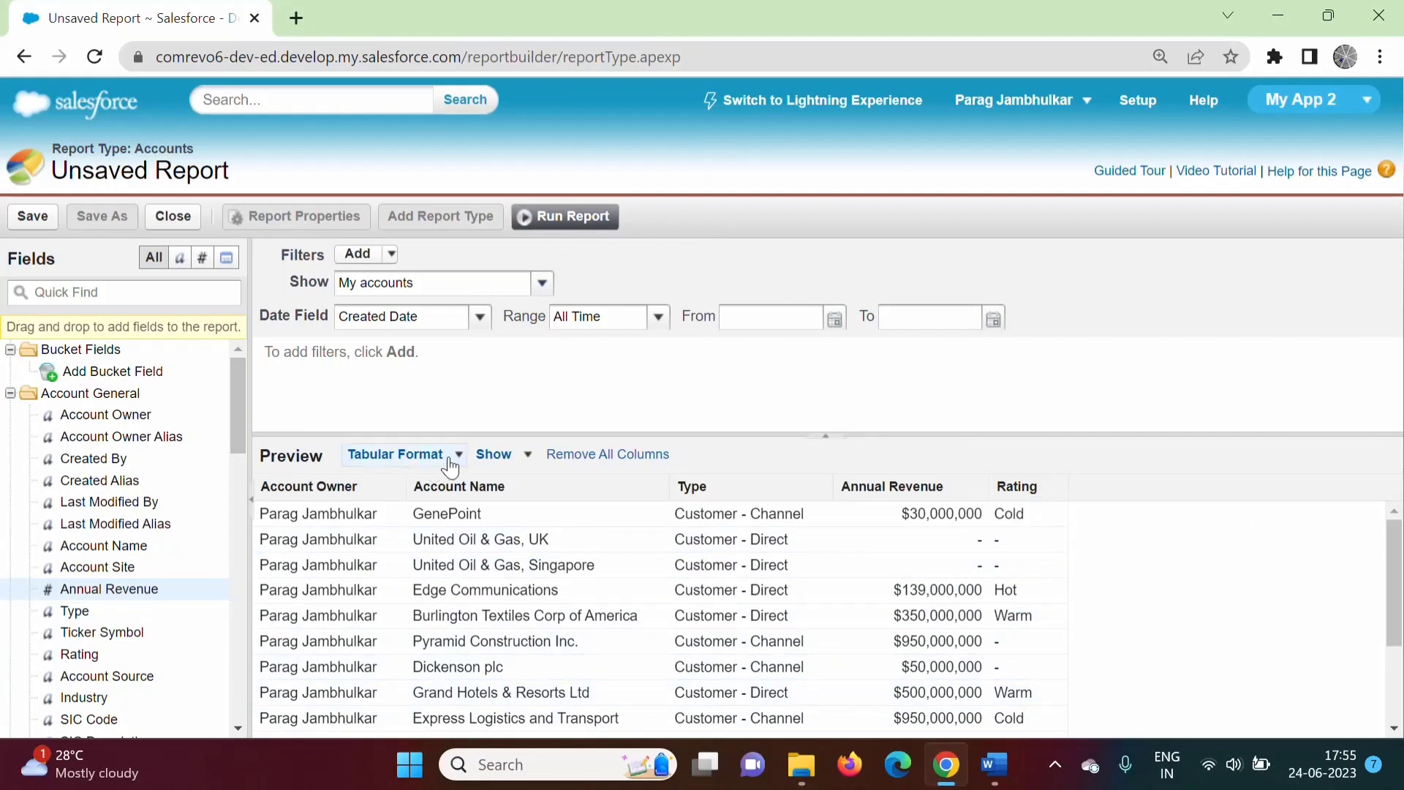
Switch the report to Joined format and create Accounts block 2 with an Account Owner column.
click(459, 454)
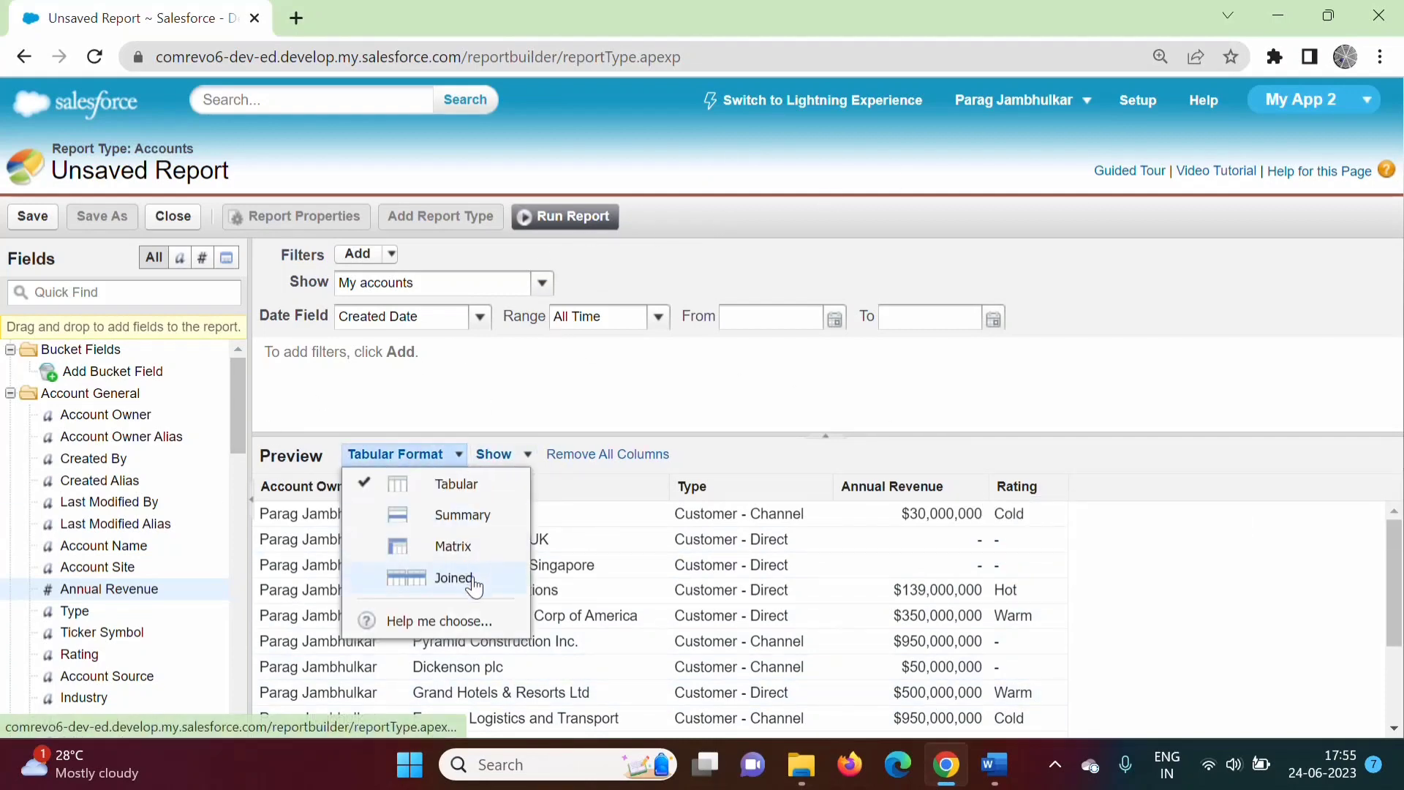
click(472, 588)
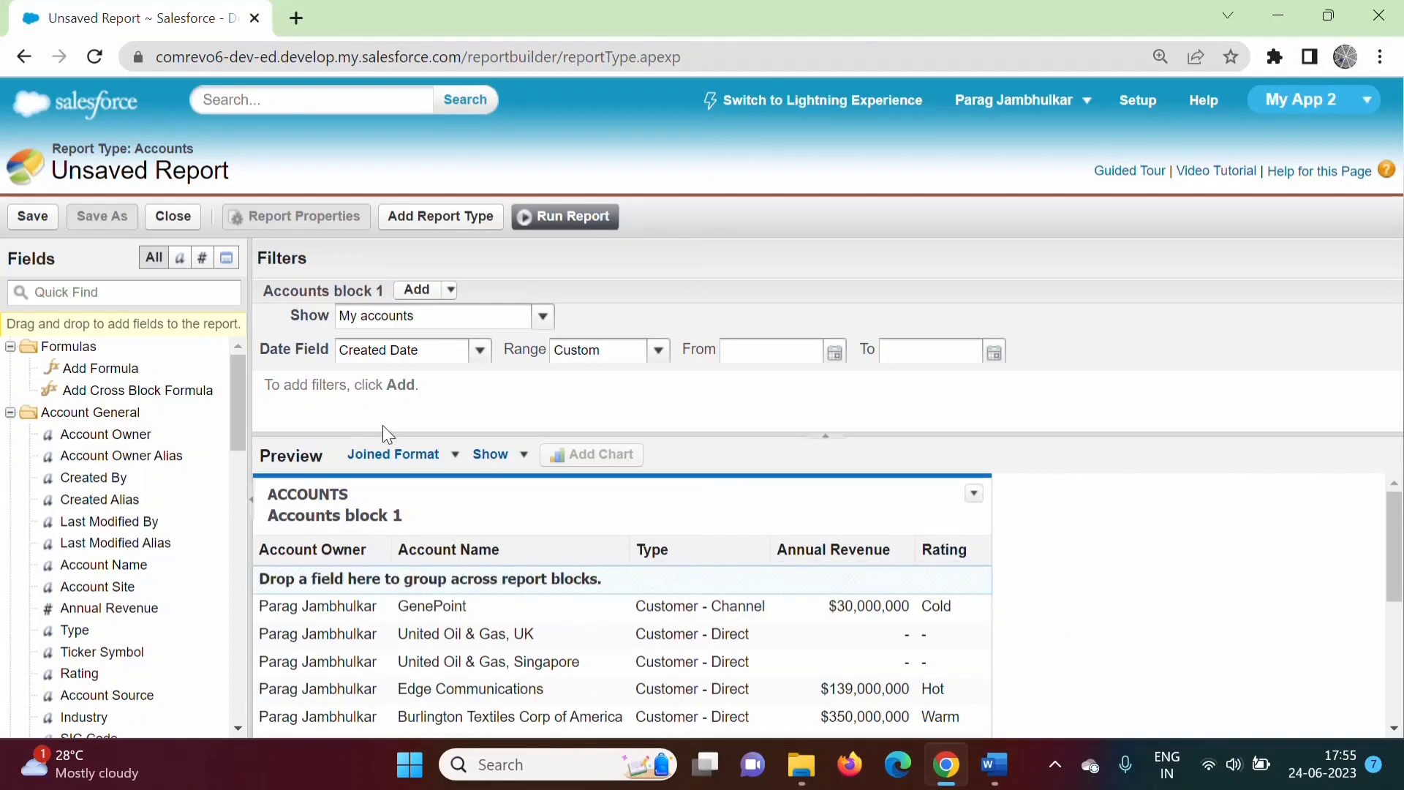
drag(93, 442, 1113, 521)
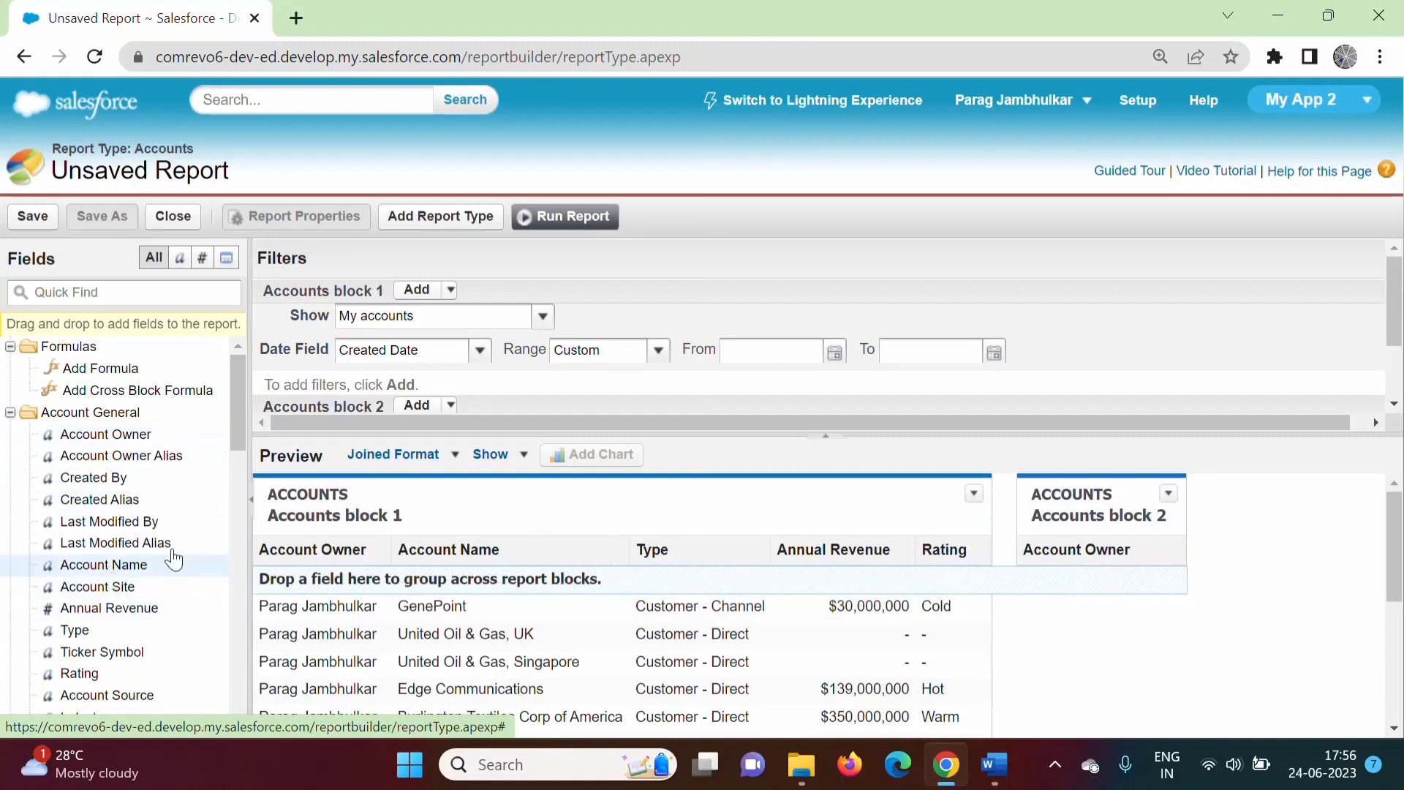
Drag Account Name and Type into Accounts block 2 next to Account Owner.
drag(173, 560, 1175, 556)
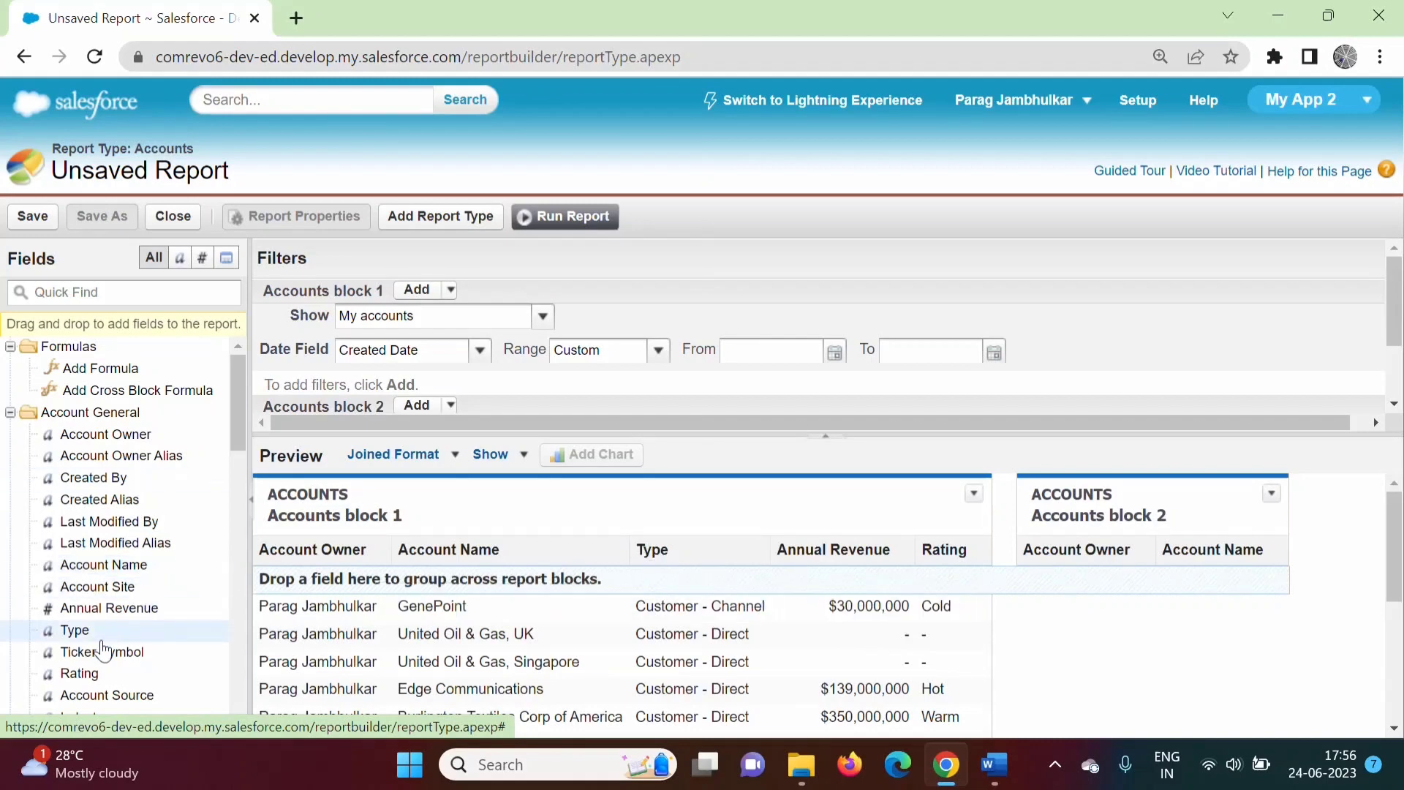
drag(96, 634, 1281, 557)
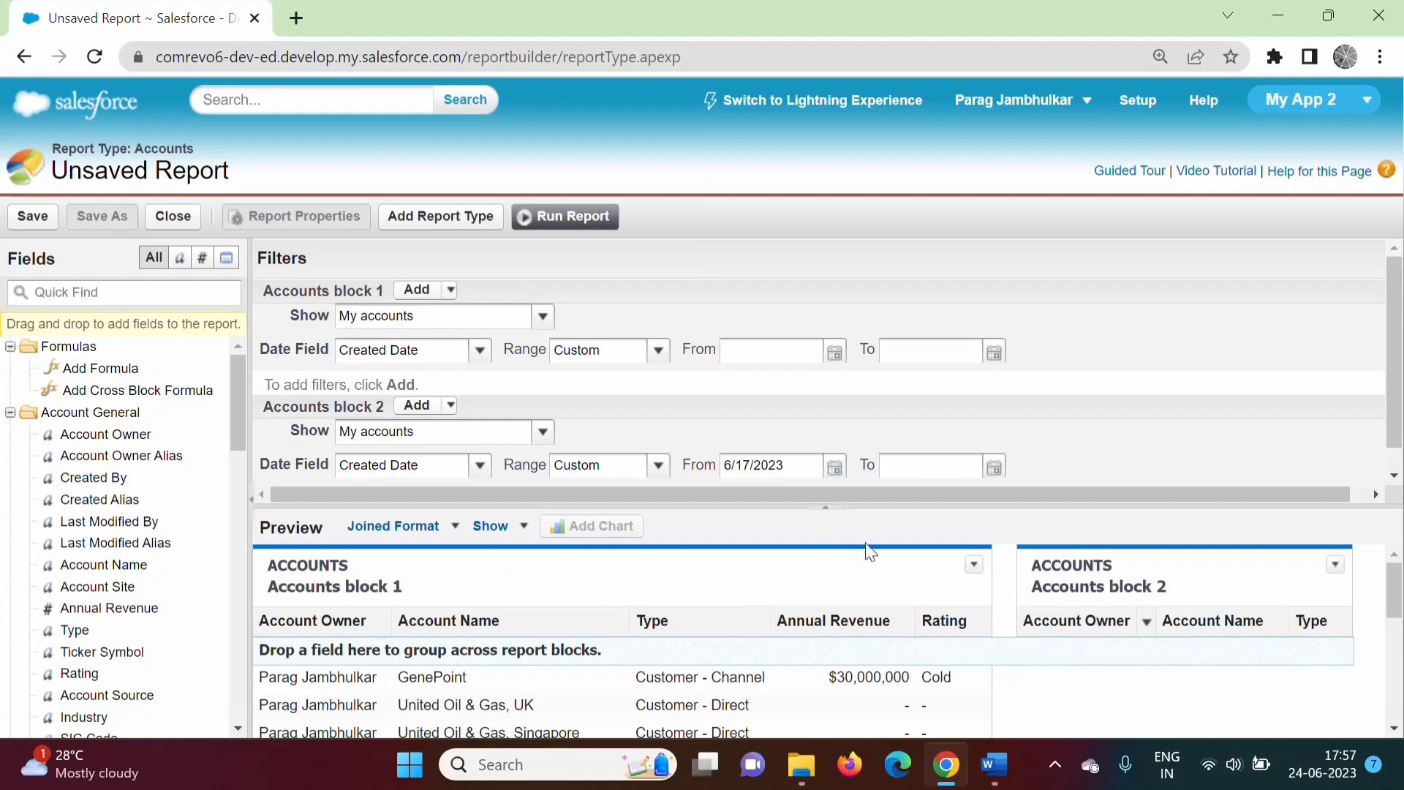
Set Accounts block 2's date range to All Time and enlarge the preview area.
click(659, 465)
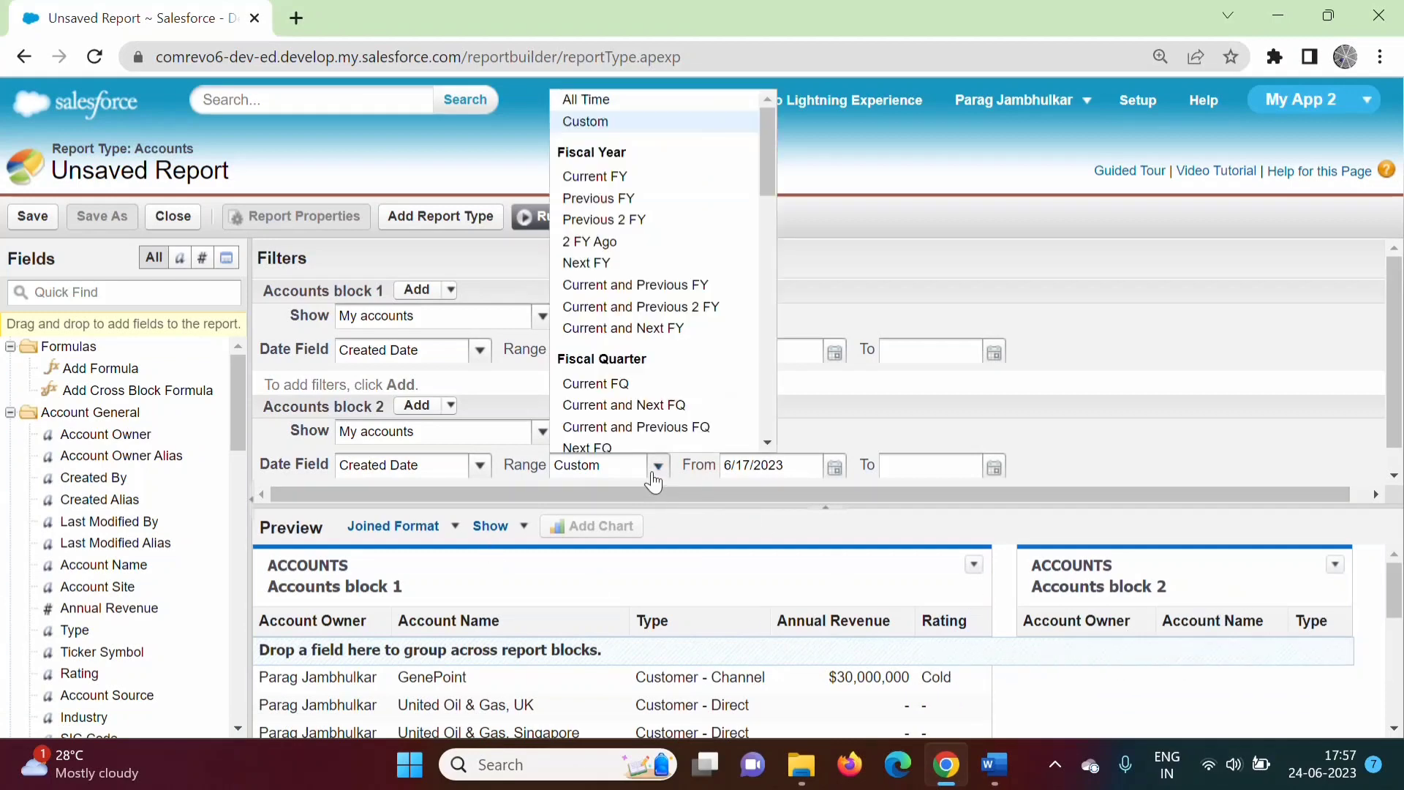
click(583, 107)
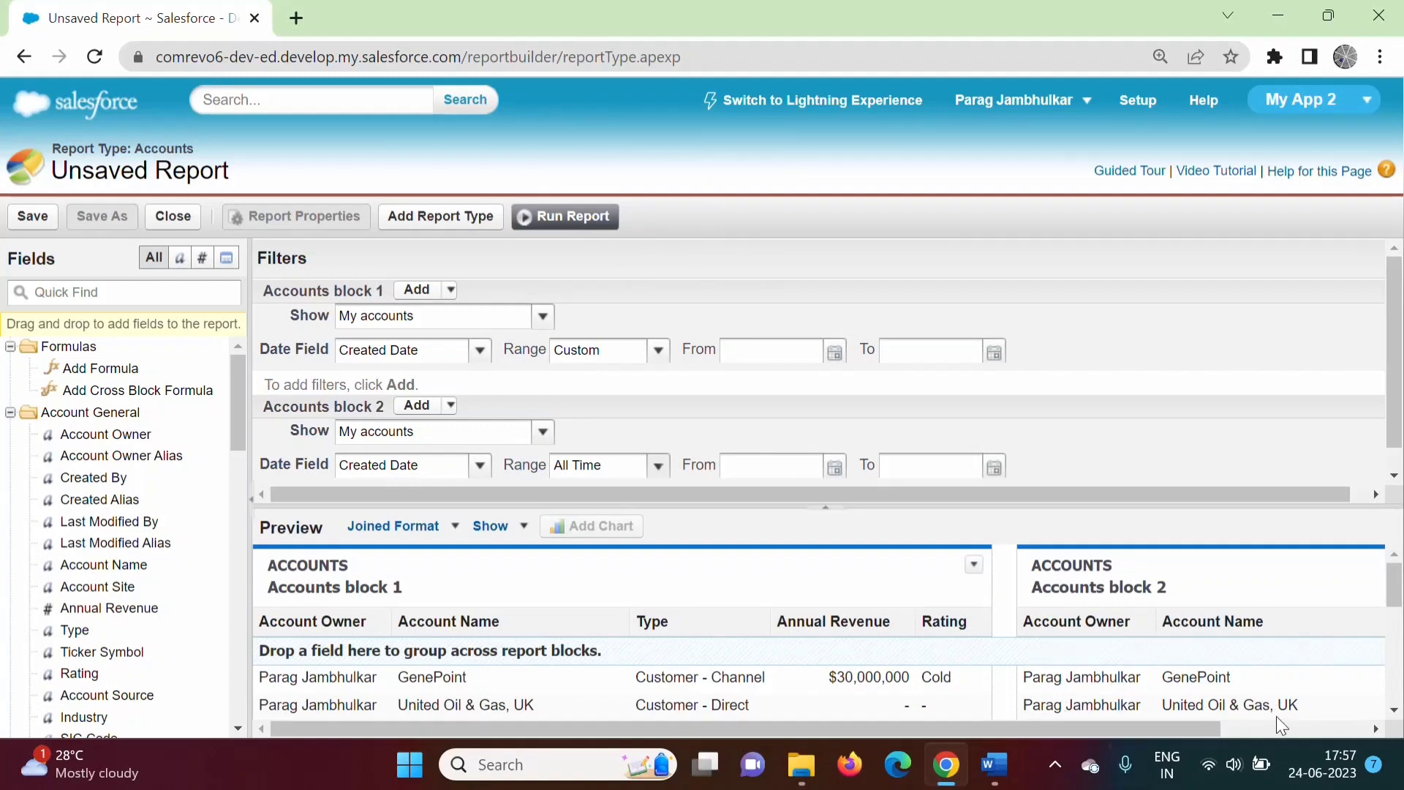
mouse_move(1396, 601)
mouse_down()
mouse_move(1396, 620)
mouse_move(1396, 598)
mouse_up()
drag(896, 504, 895, 428)
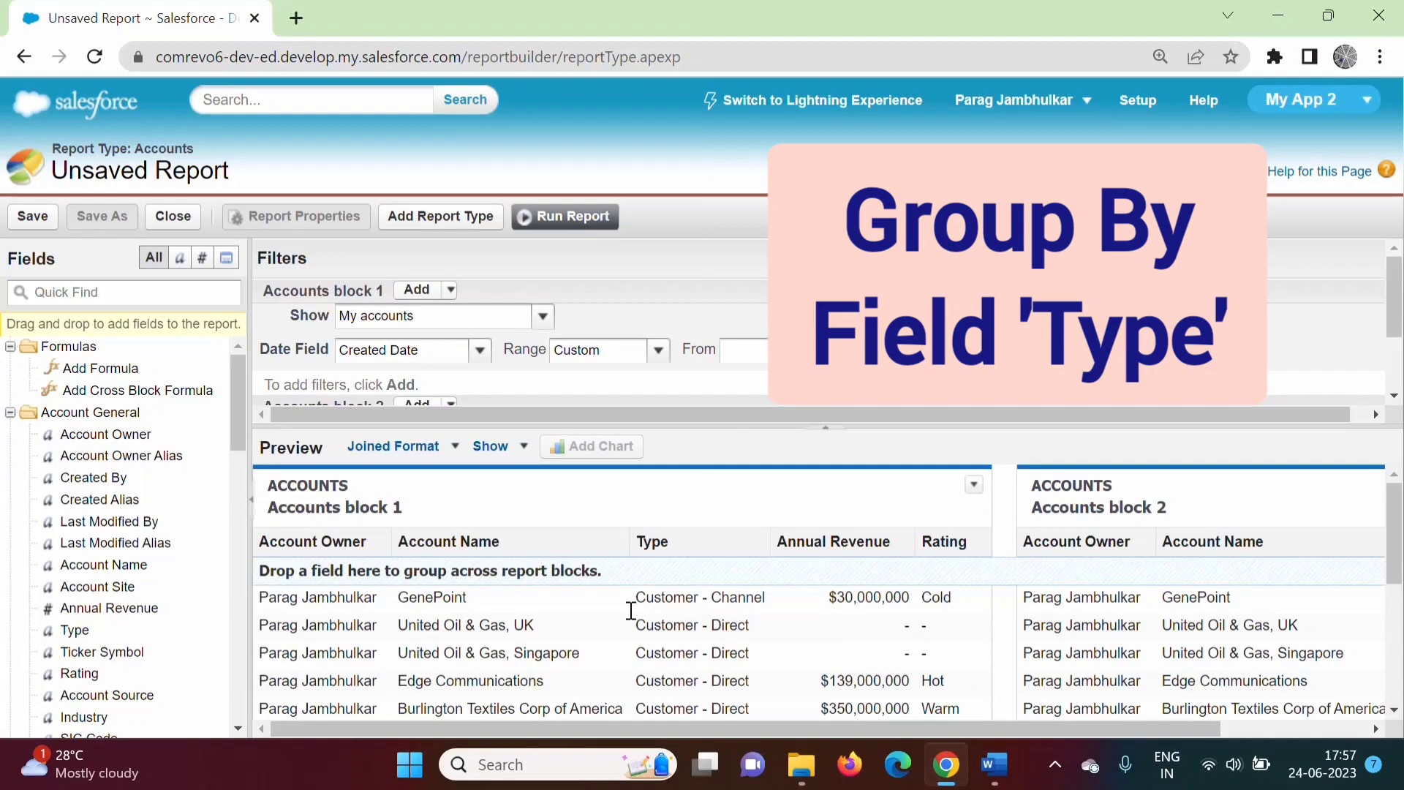
Find the Type field and use it to group across all report blocks.
click(88, 299)
text(type)
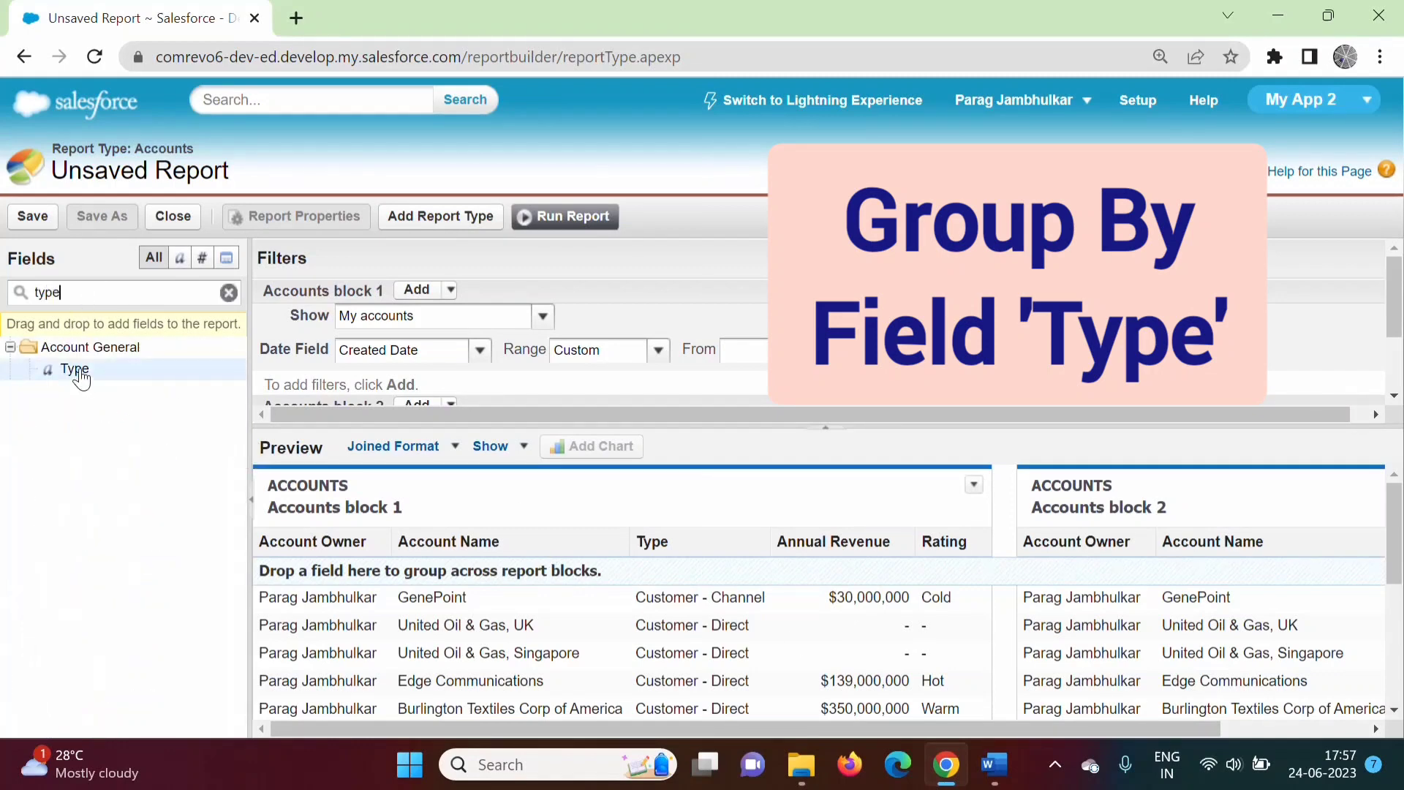
drag(82, 379, 620, 574)
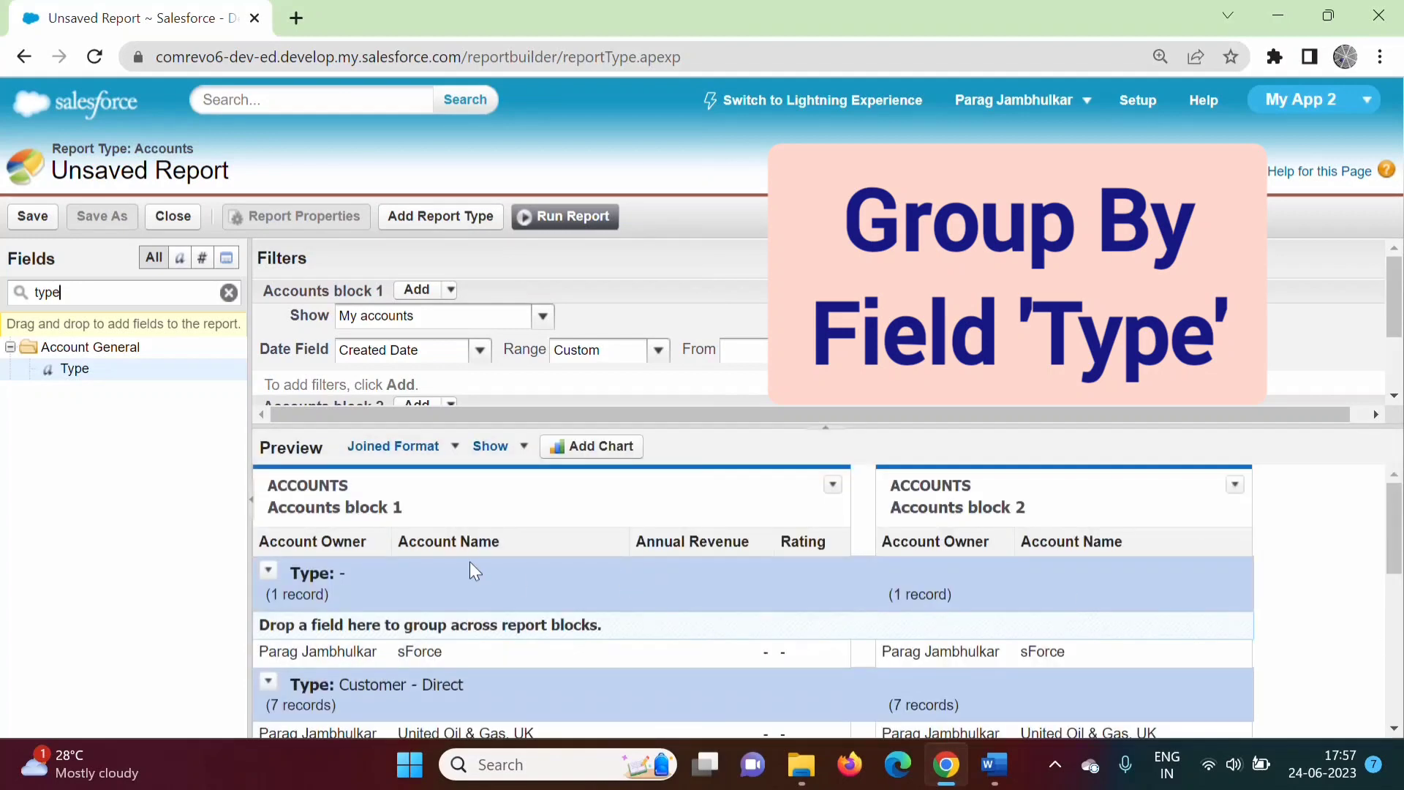
drag(1395, 528, 1402, 455)
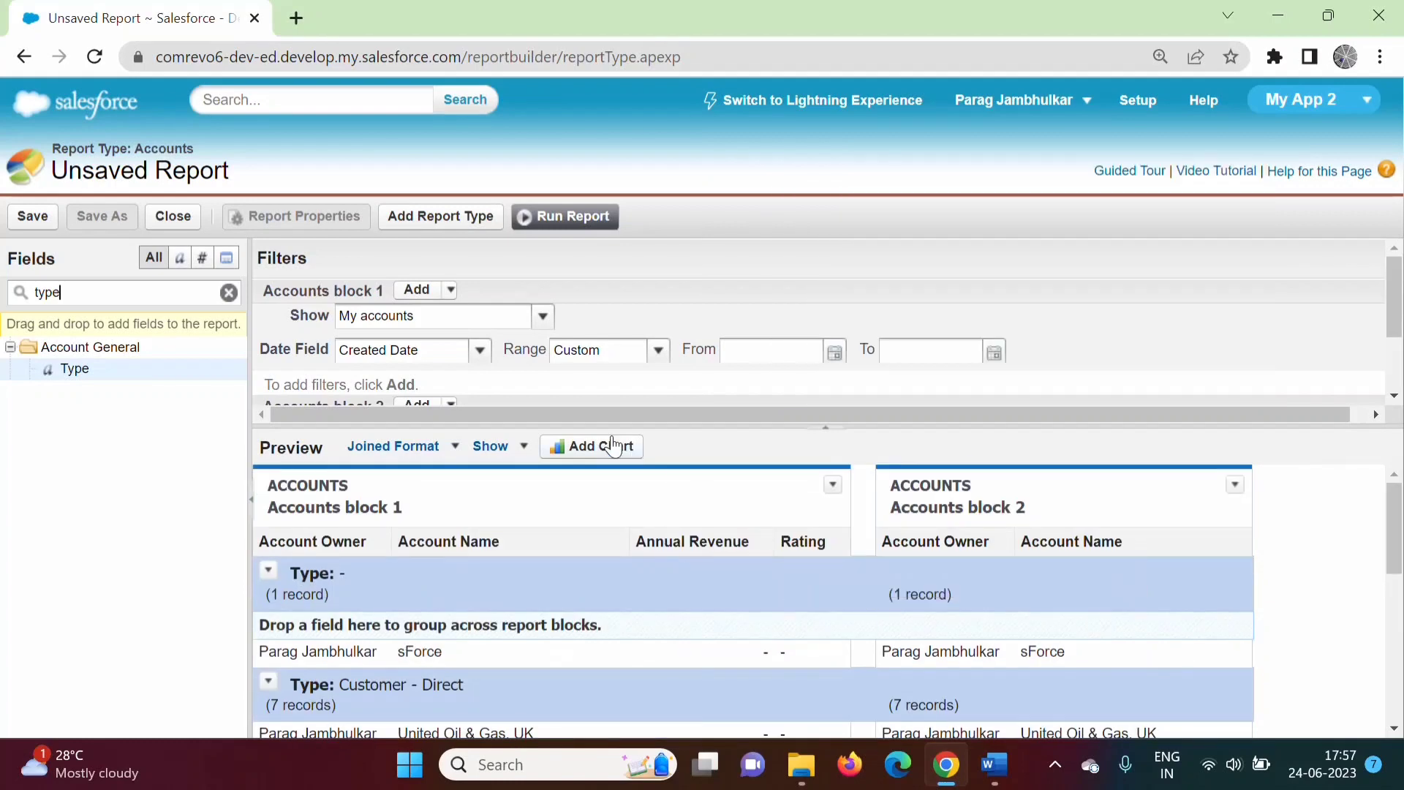
Add the proposed chart to the joined report, then bring up the Word notes.
click(613, 448)
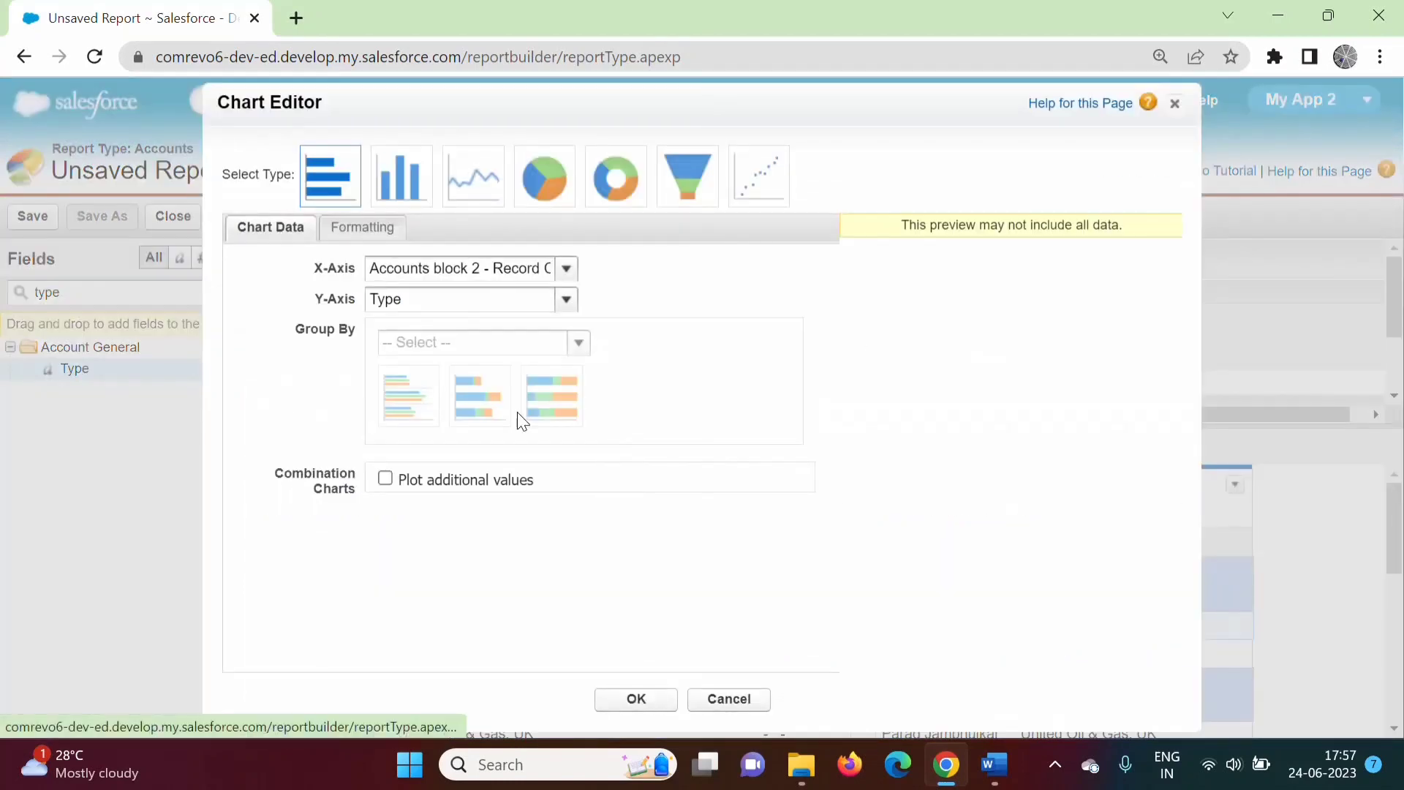
click(637, 702)
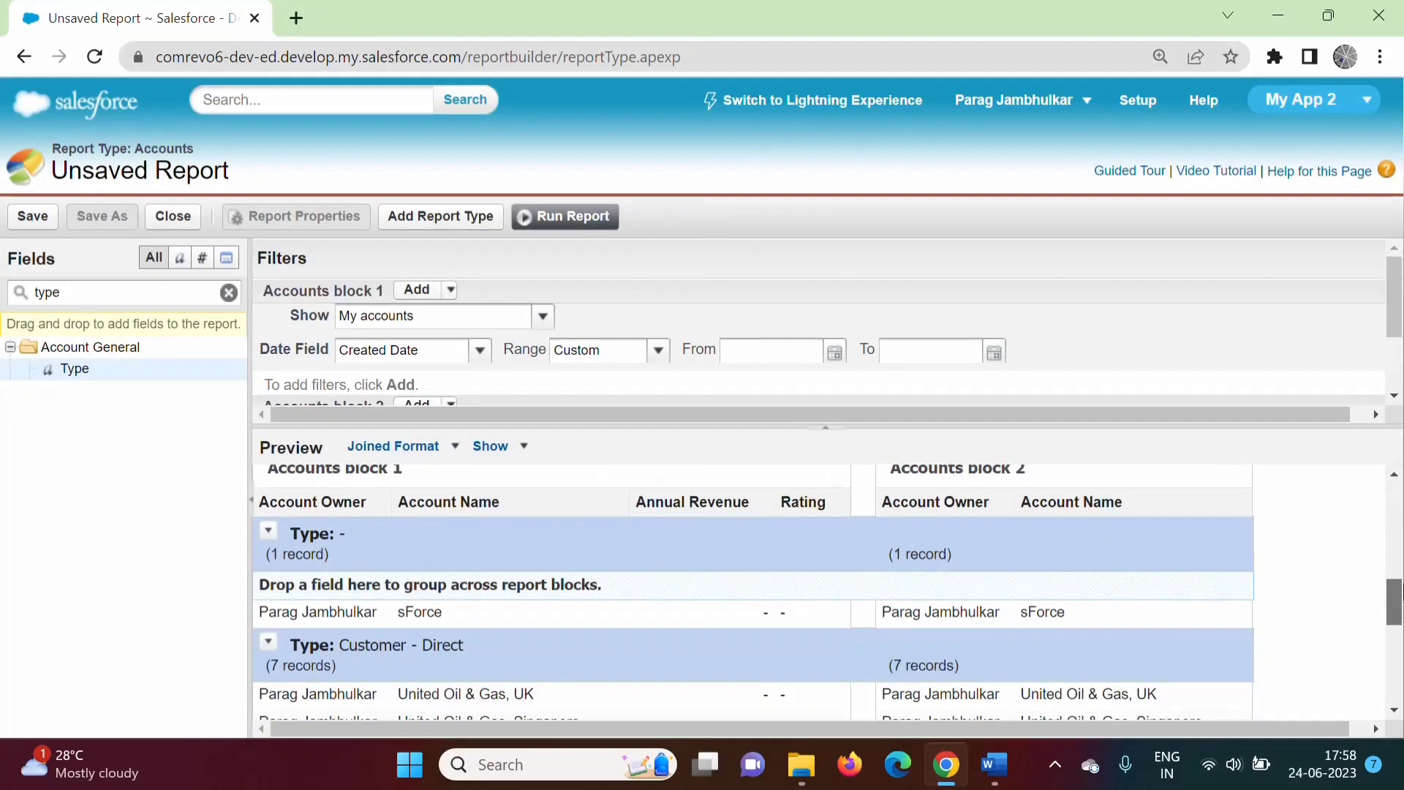
click(387, 485)
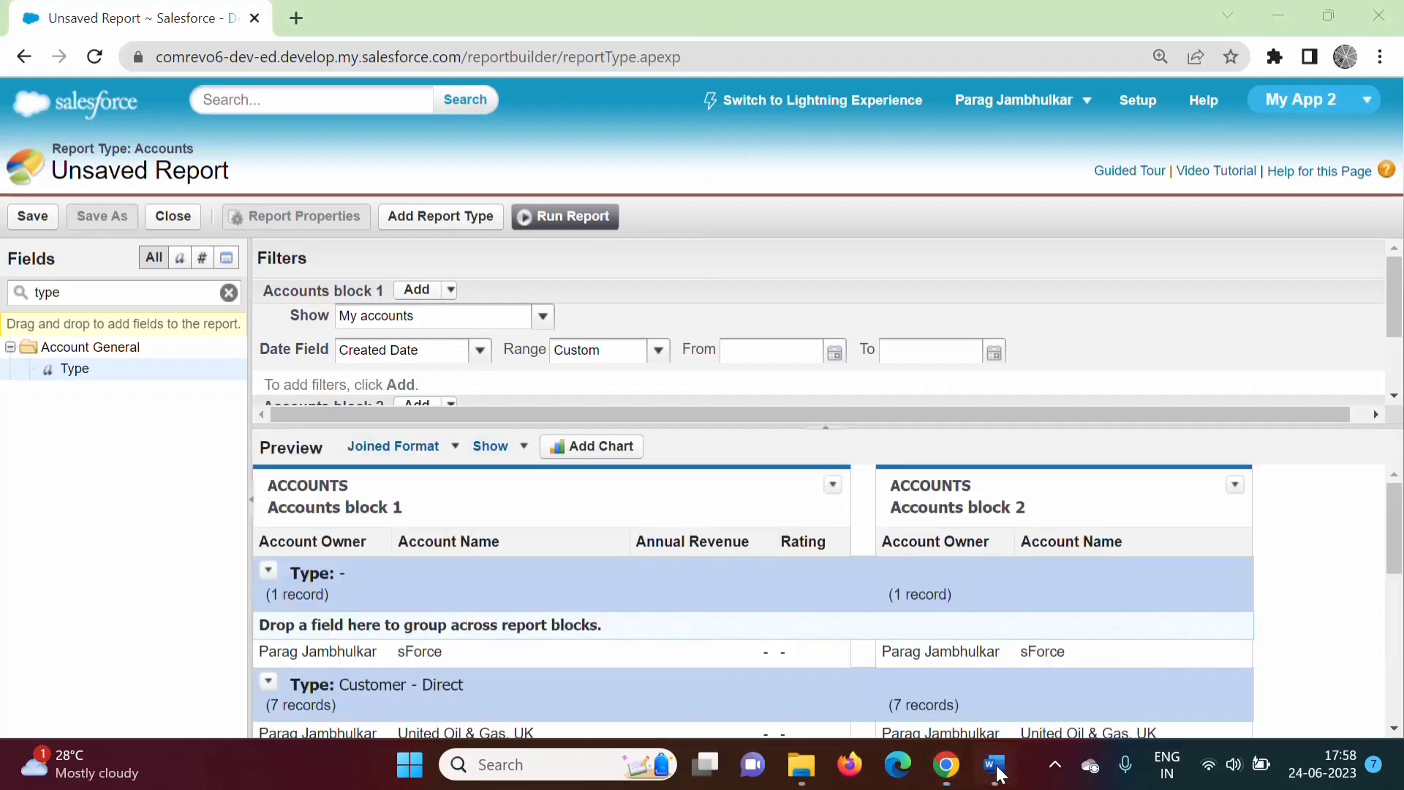
Mark the Joined Reports feature list, heading and 'report types' phrase, then return to Salesforce.
key(alt+Tab)
drag(408, 548, 538, 546)
drag(408, 599, 561, 589)
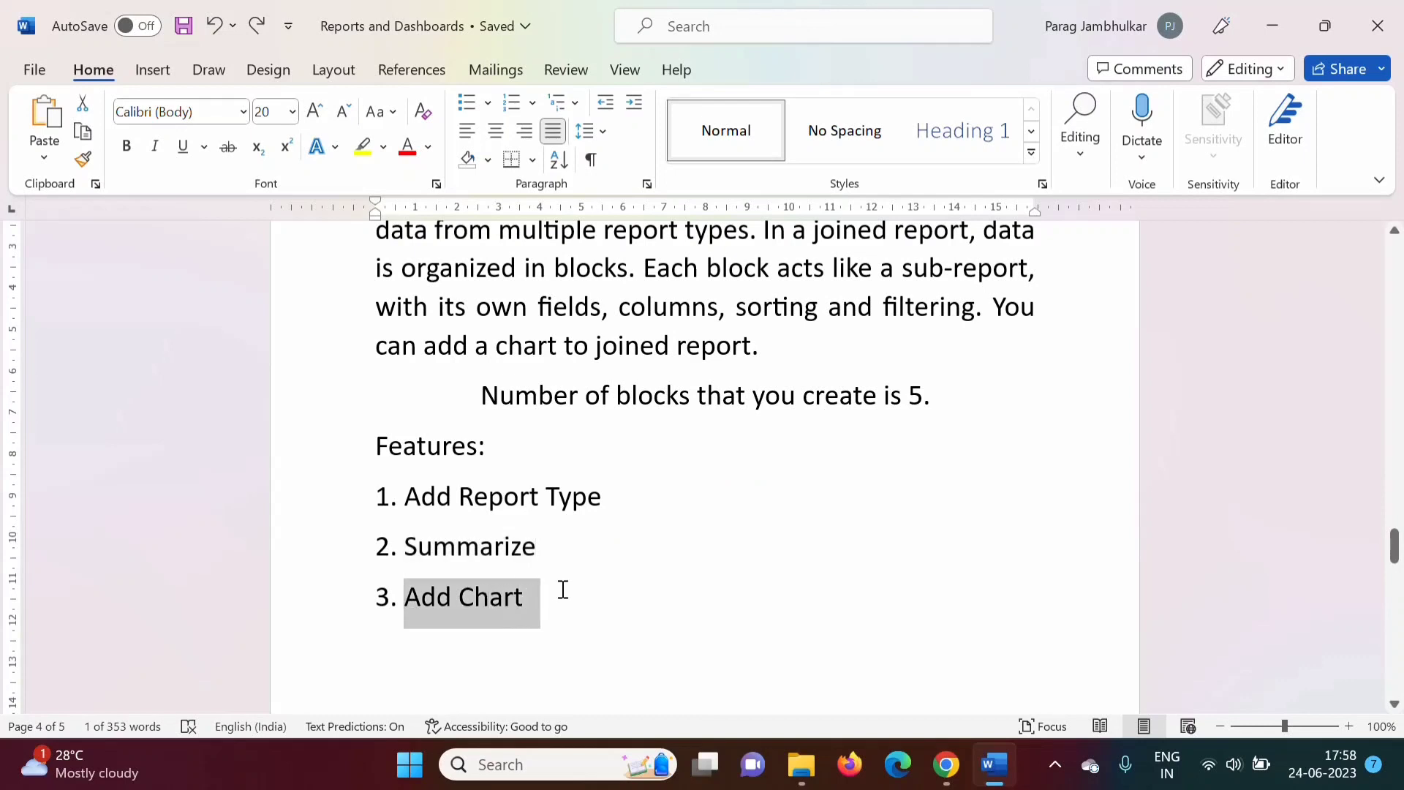
drag(411, 495, 607, 493)
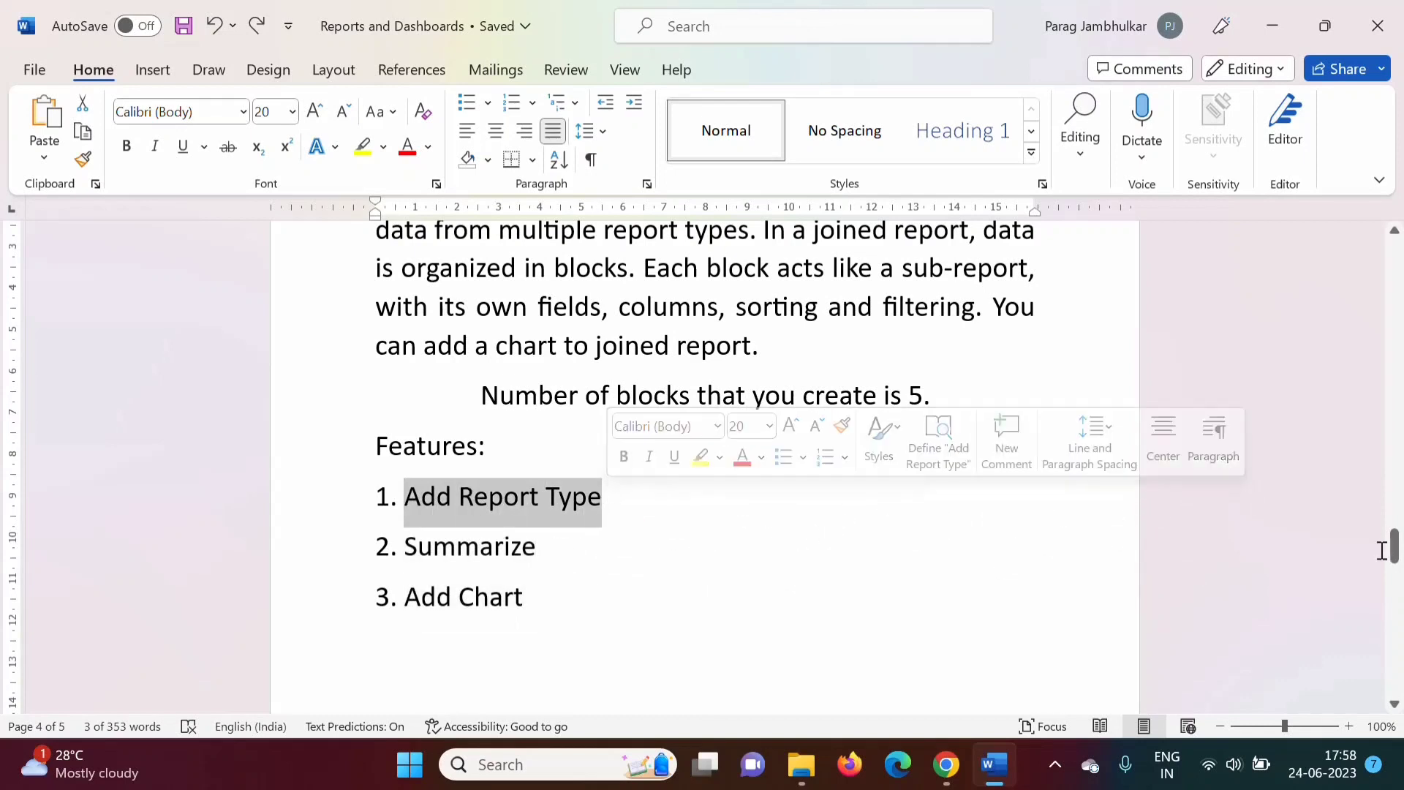
drag(1395, 553, 1394, 546)
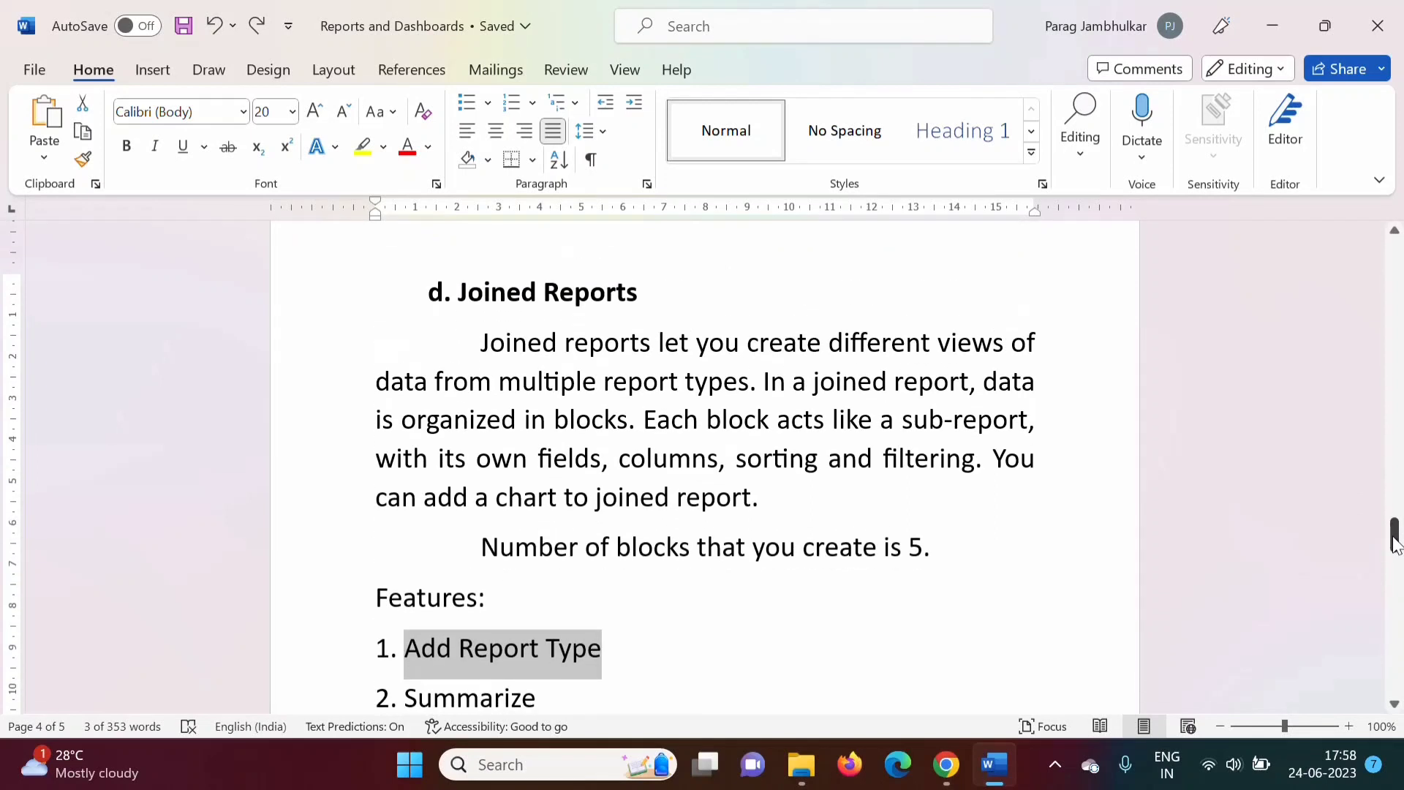
drag(465, 290, 636, 293)
drag(607, 381, 743, 379)
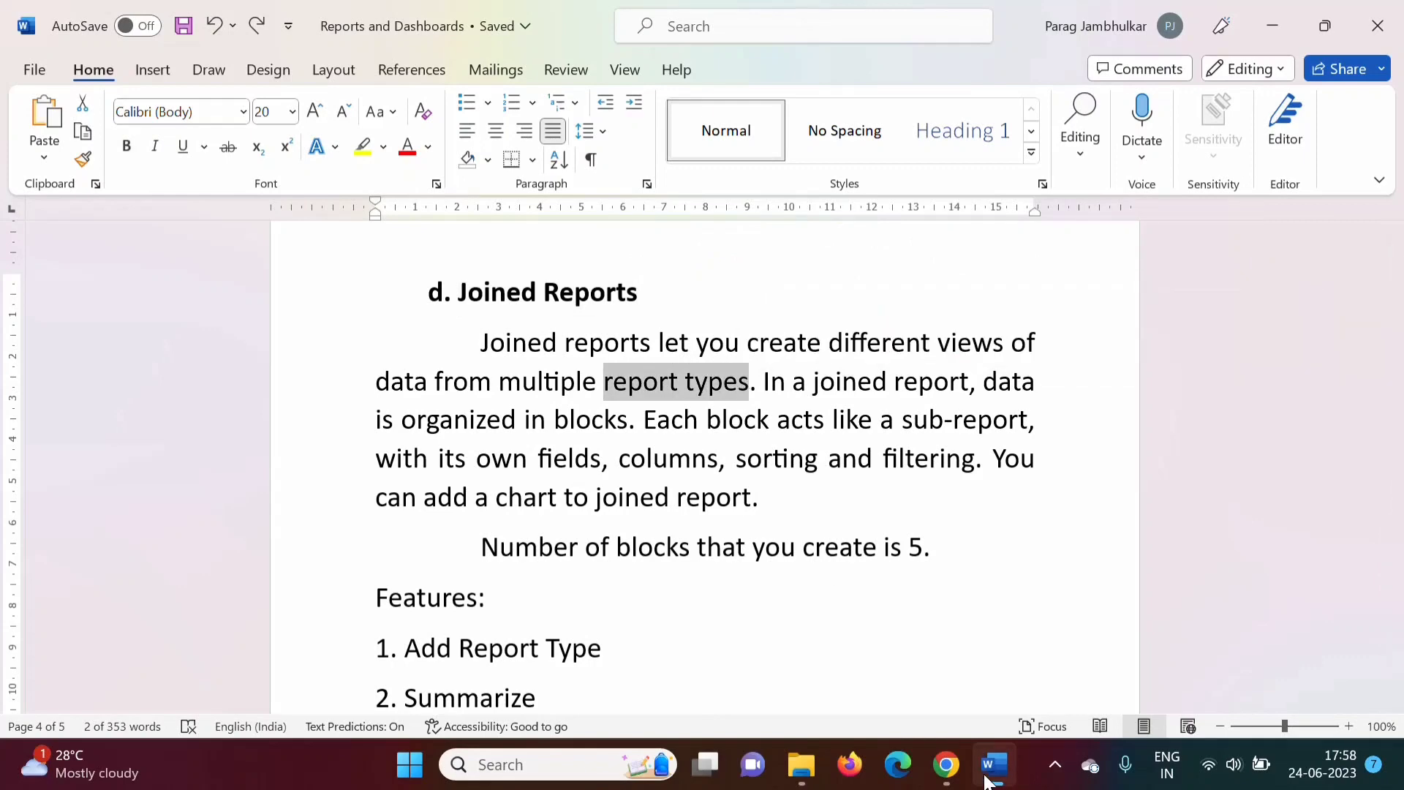
click(946, 765)
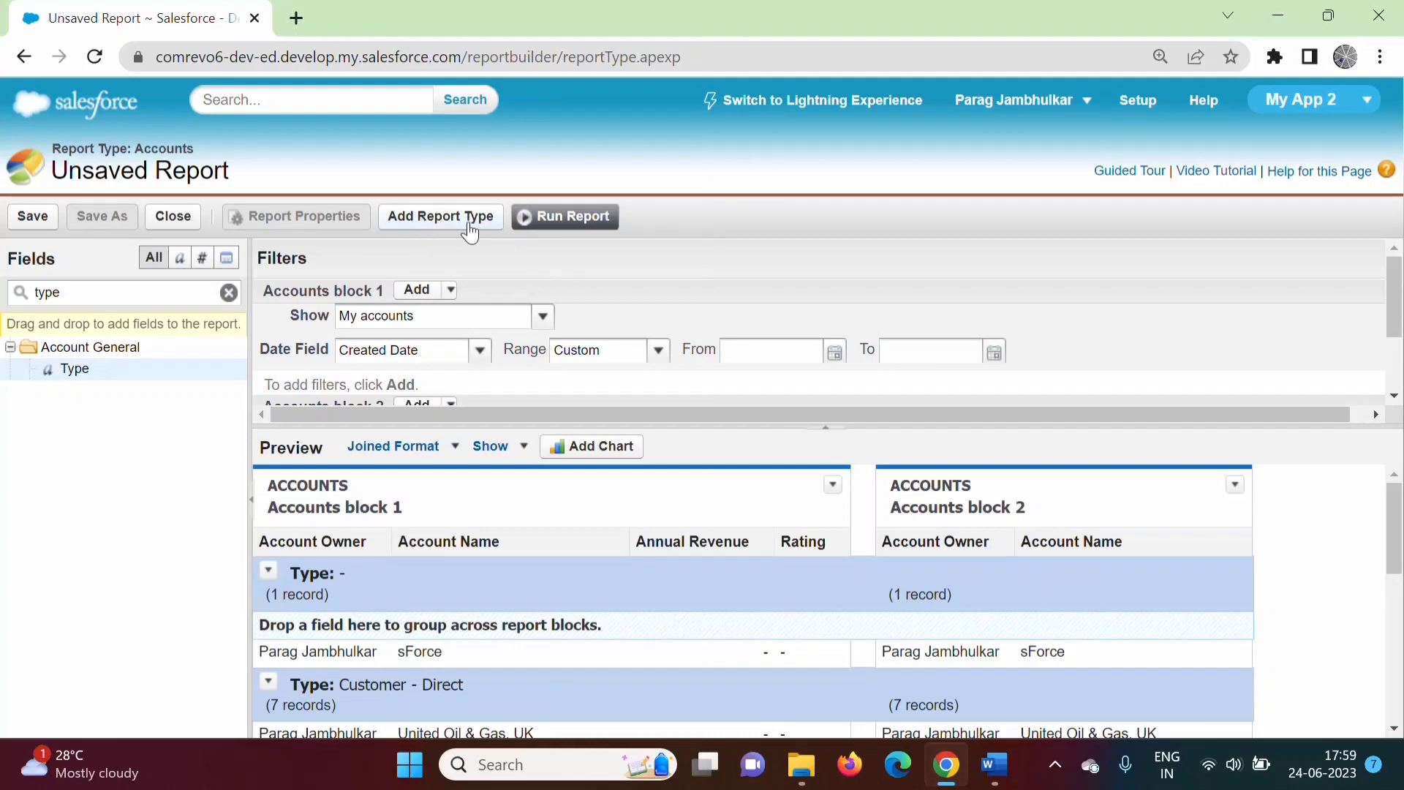
Add the Opportunities report type as a new block in the joined report.
click(442, 218)
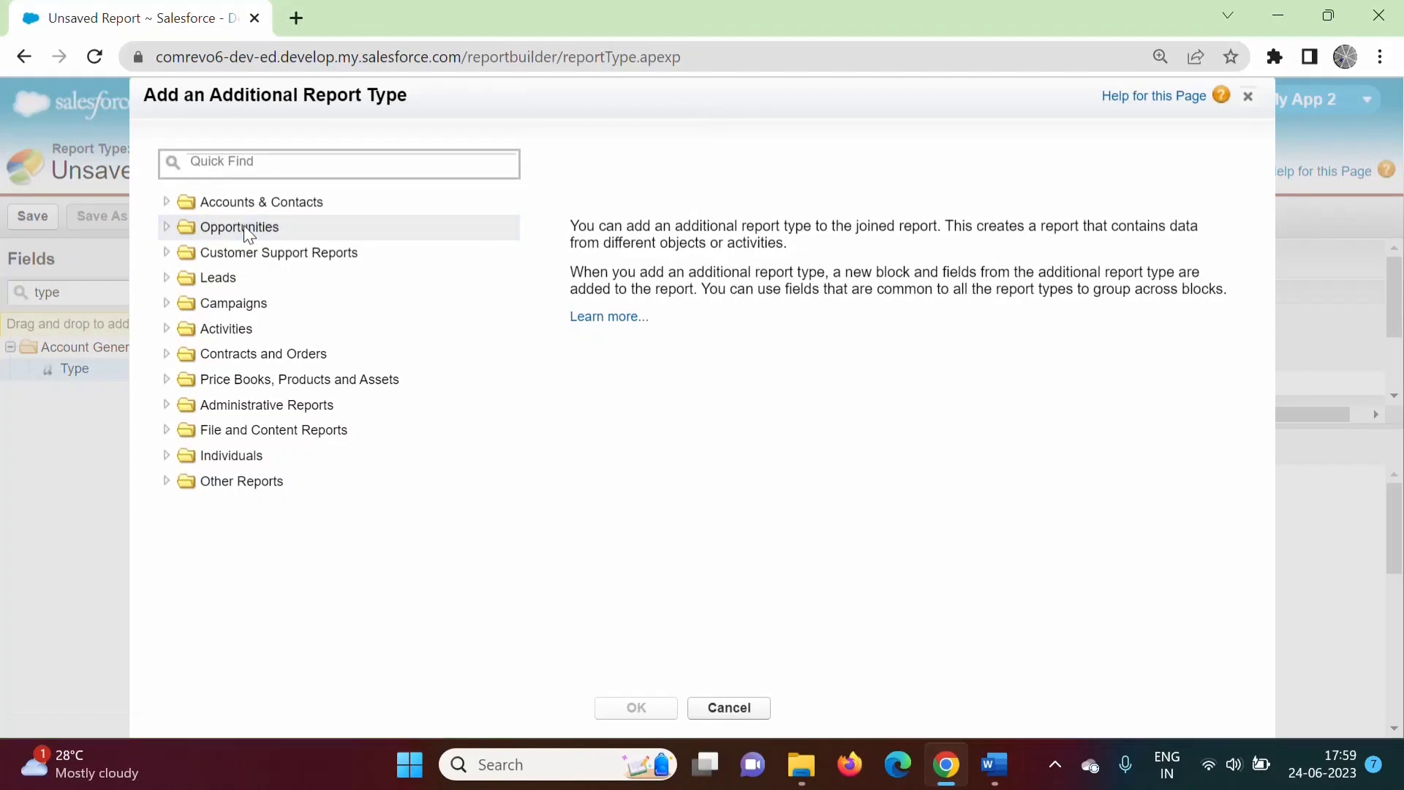
click(167, 226)
click(265, 251)
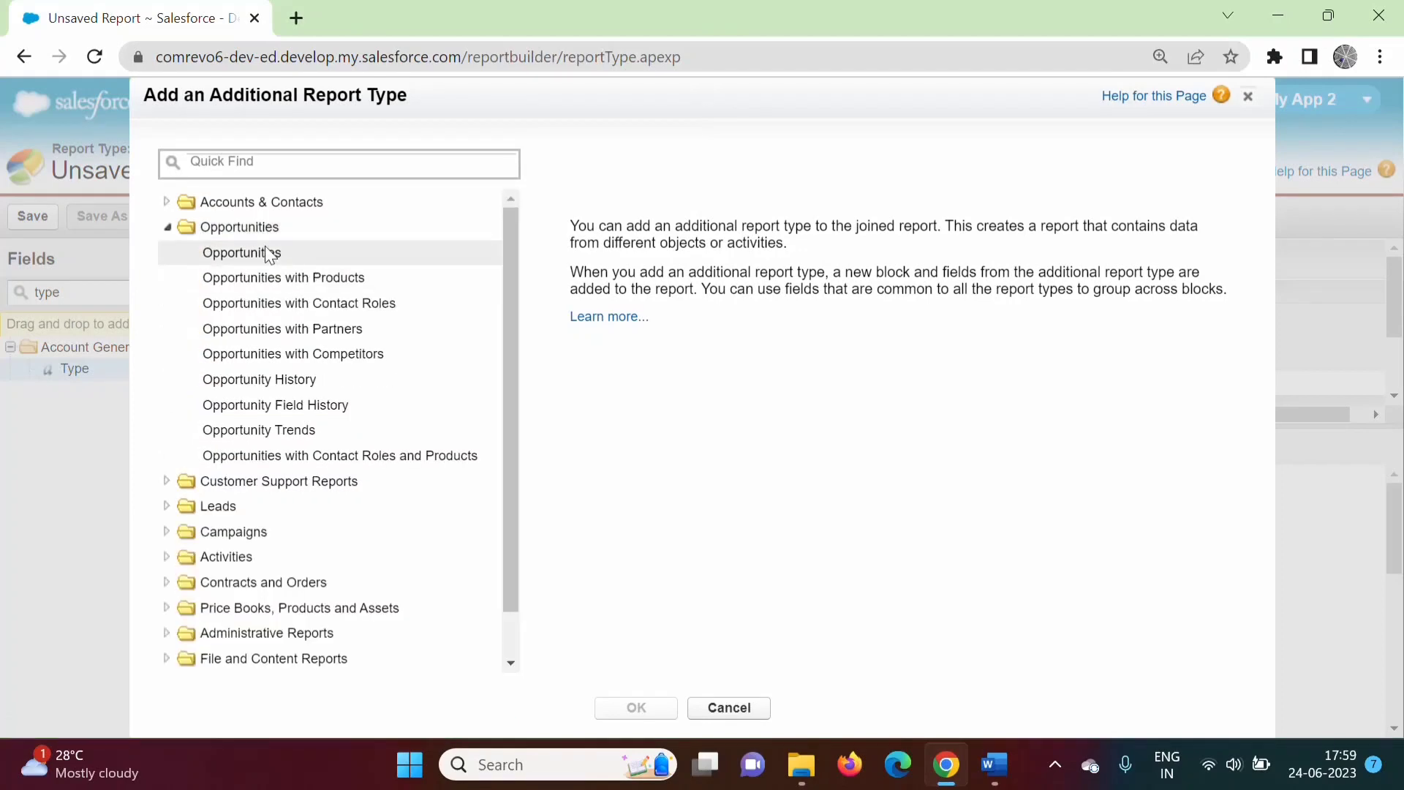
click(660, 708)
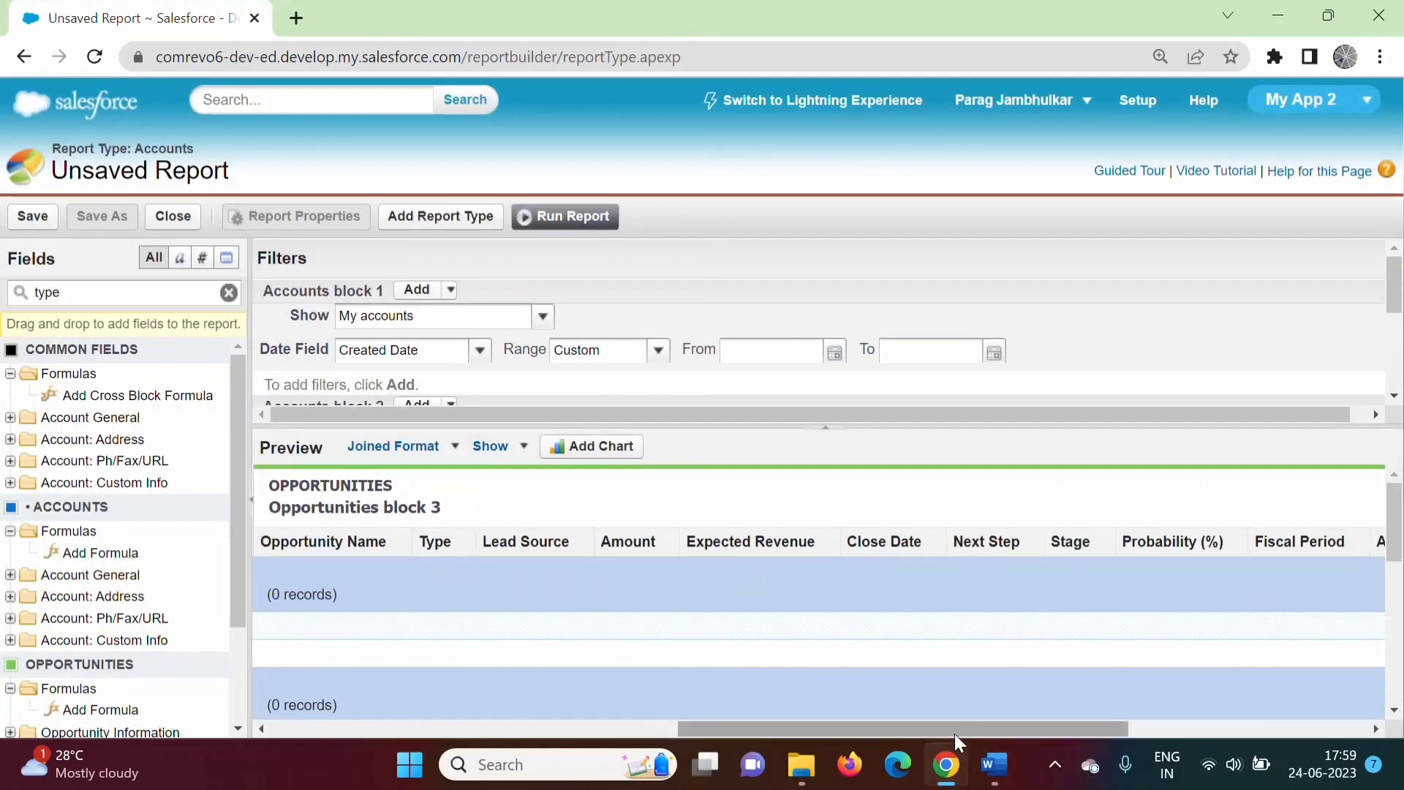
drag(954, 727, 722, 726)
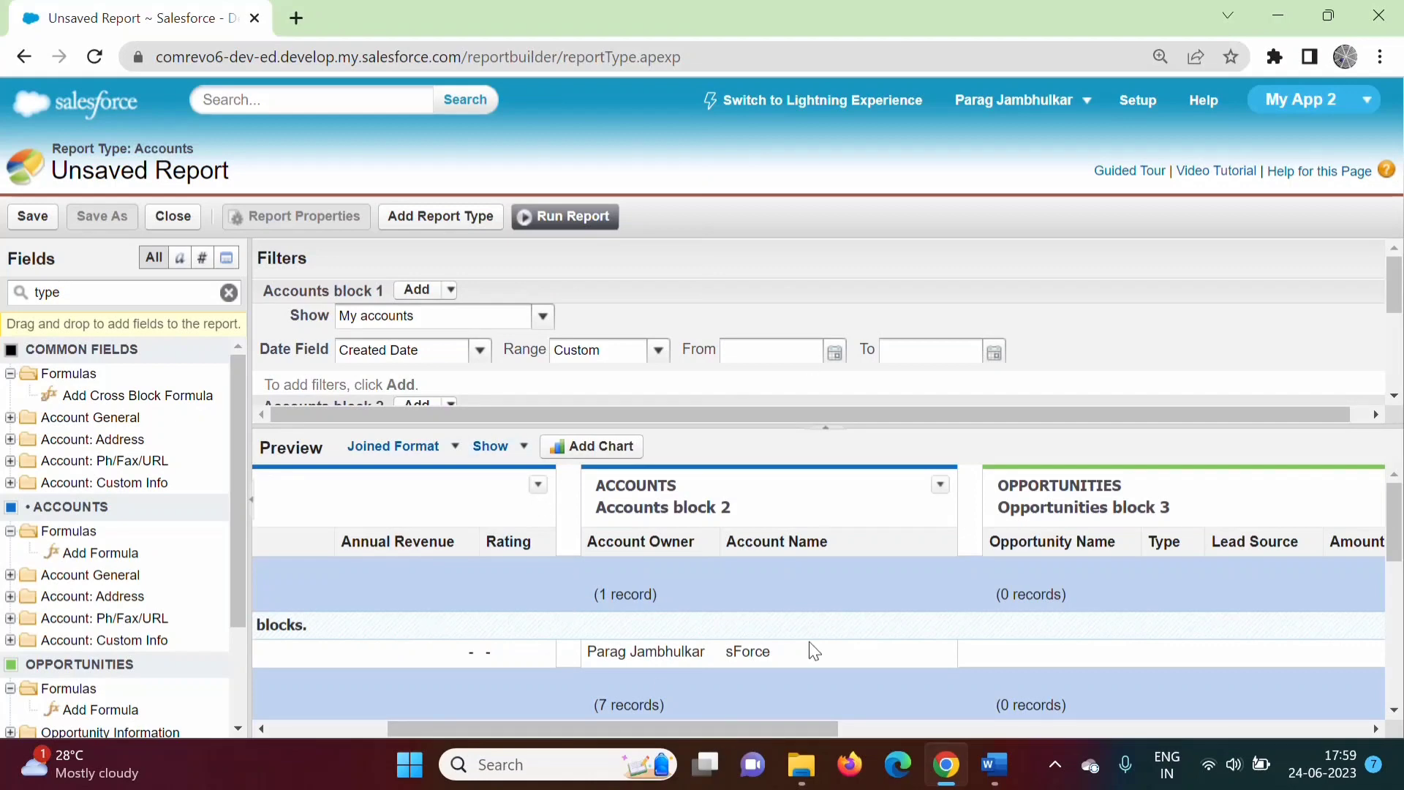
drag(567, 728, 690, 725)
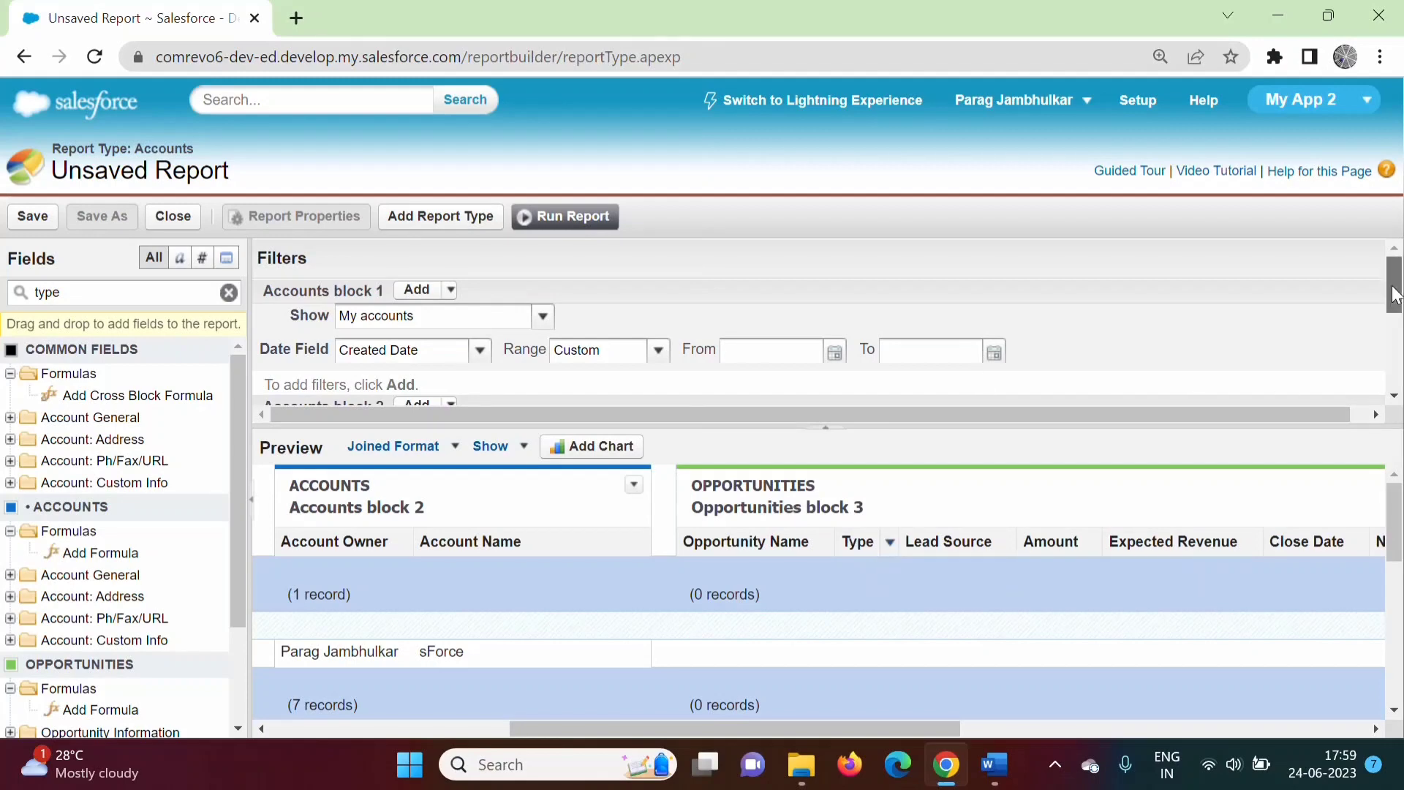
drag(1395, 294, 1399, 373)
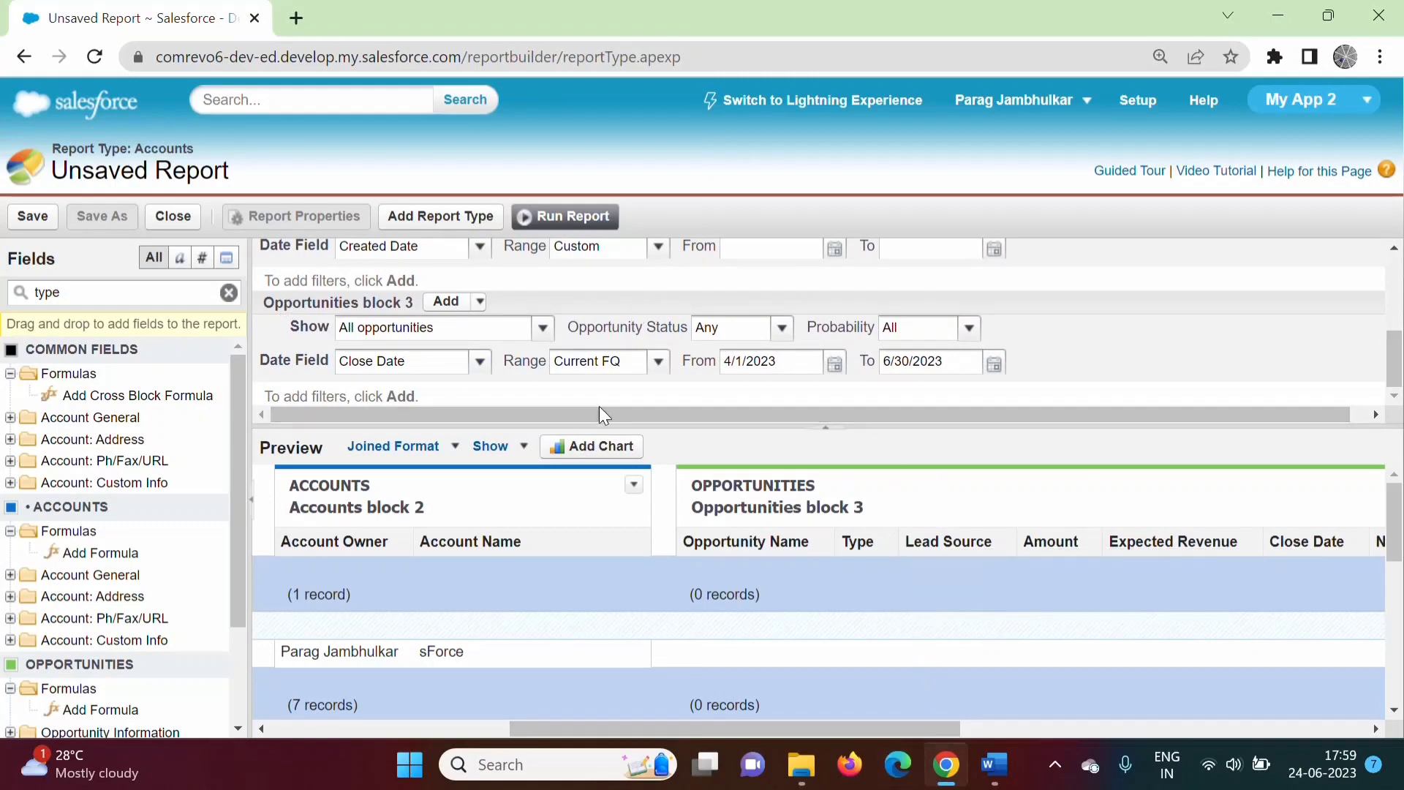
Set the Opportunities block's close-date range to All Time.
click(657, 362)
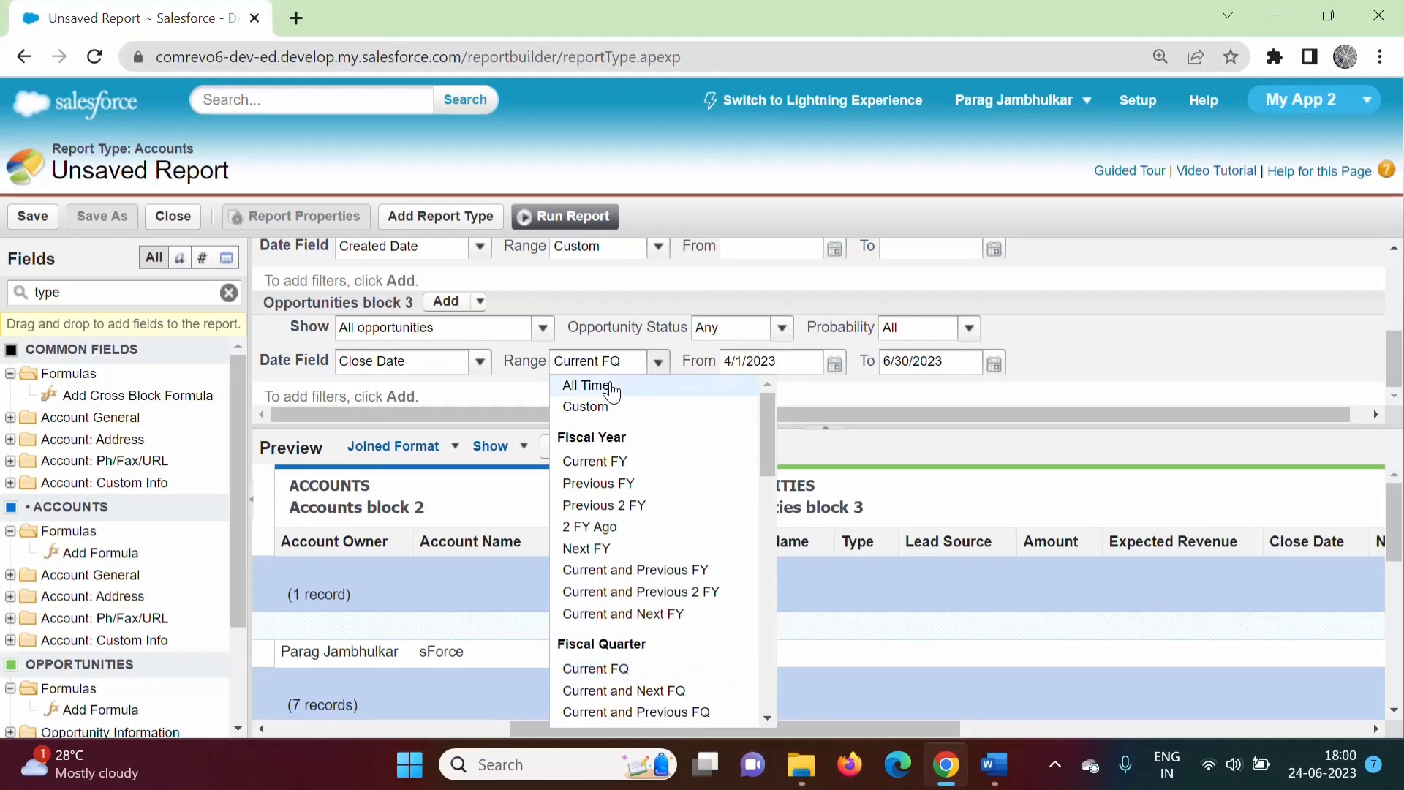
click(611, 387)
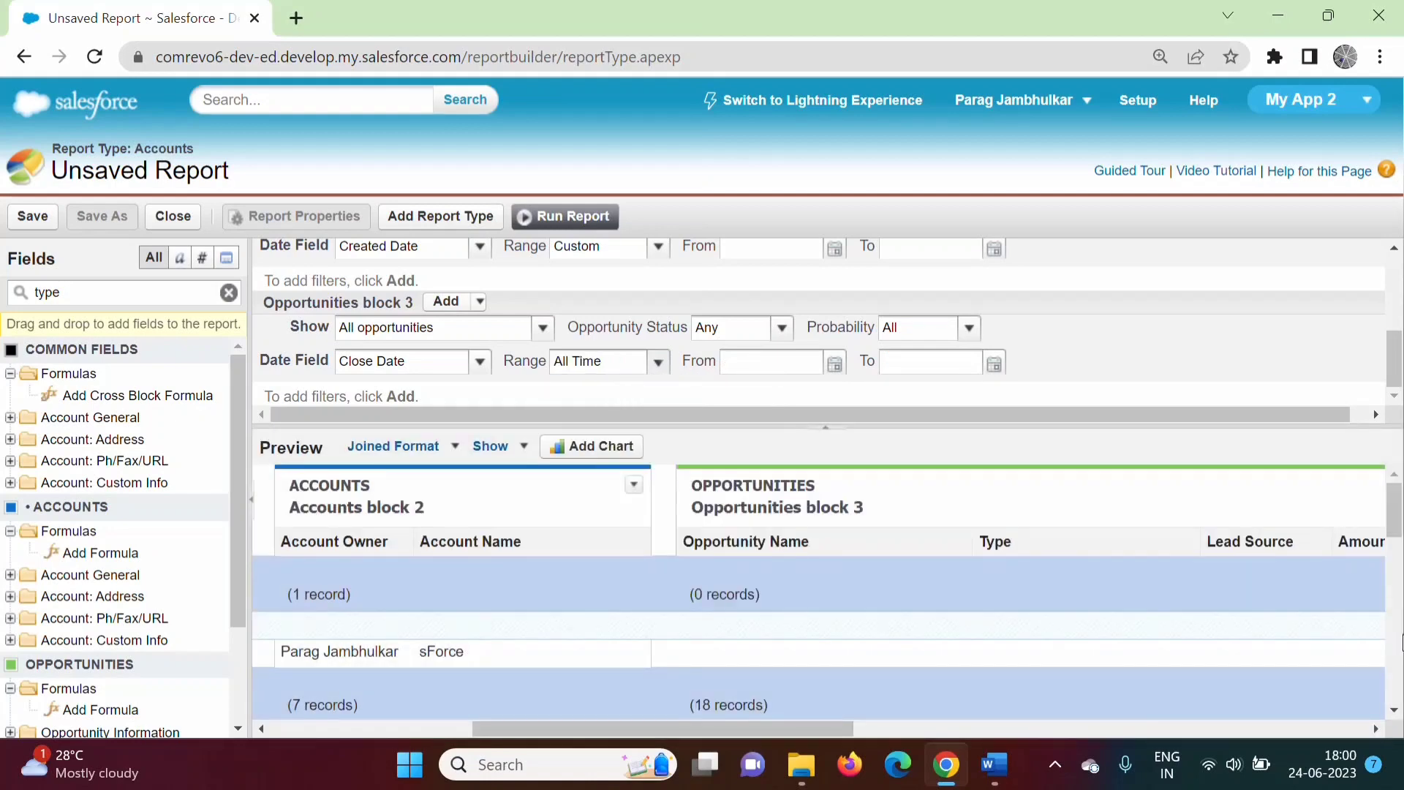
mouse_move(1400, 533)
mouse_down()
mouse_move(1403, 673)
mouse_move(1403, 512)
mouse_up()
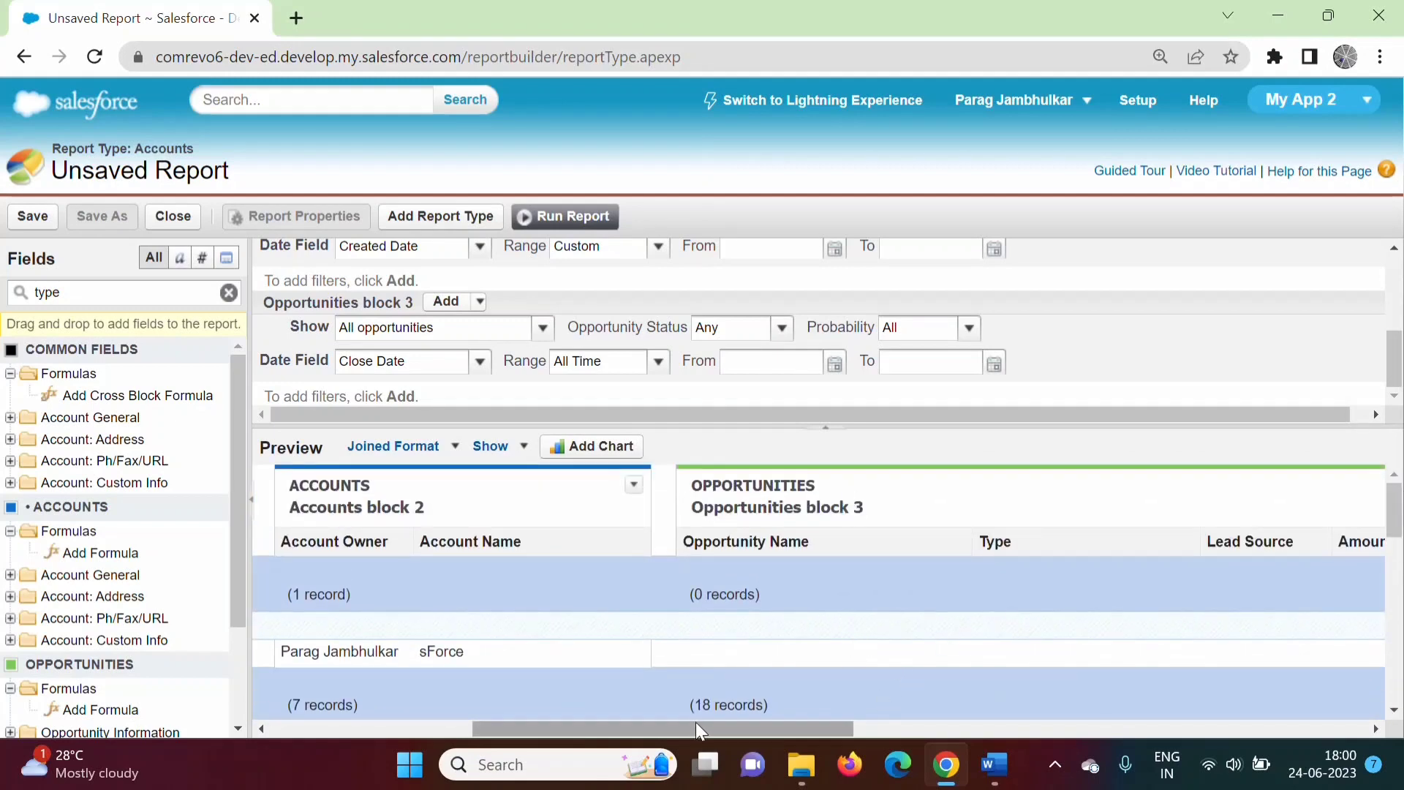
drag(692, 718, 210, 695)
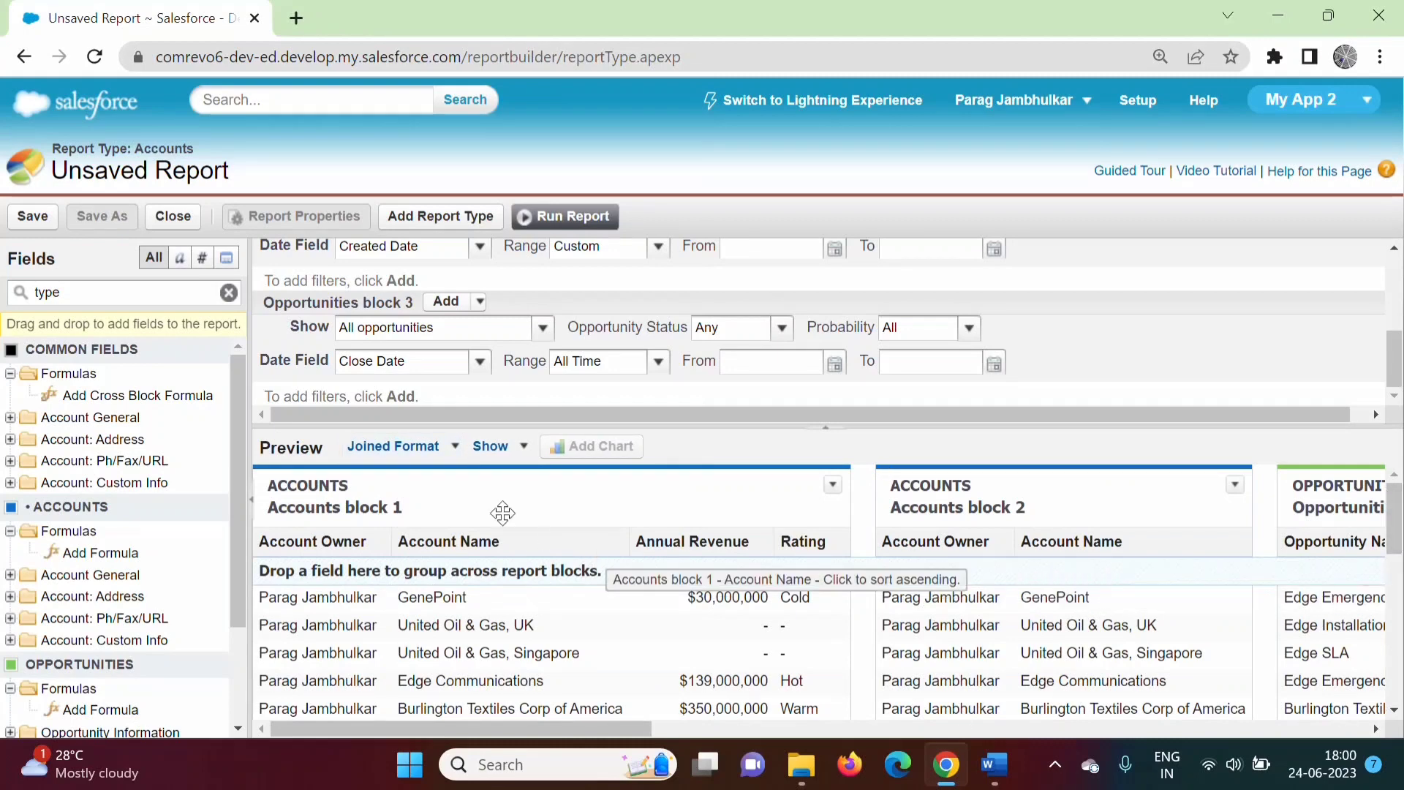
Rename the two Accounts blocks to 'First account block' and 'Second Account Blcok' in the report preview.
double_click(404, 512)
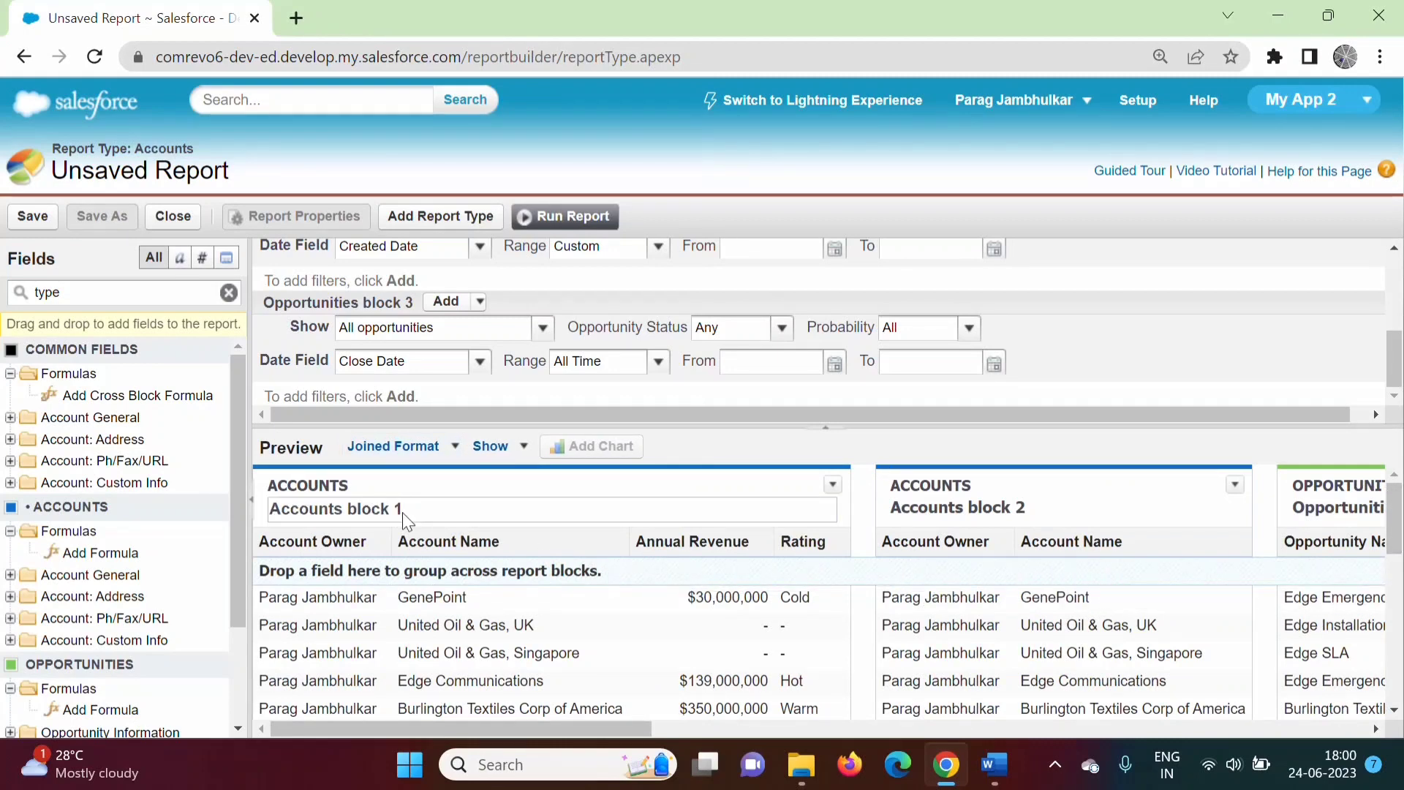
key(BackSpace)
key(BackSpace)
key(BackSpace)
key(BackSpace)
key(BackSpace)
key(BackSpace)
key(BackSpace)
key(BackSpace)
key(BackSpace)
key(BackSpace)
key(BackSpace)
key(BackSpace)
key(BackSpace)
key(BackSpace)
key(BackSpace)
key(BackSpace)
text(First )
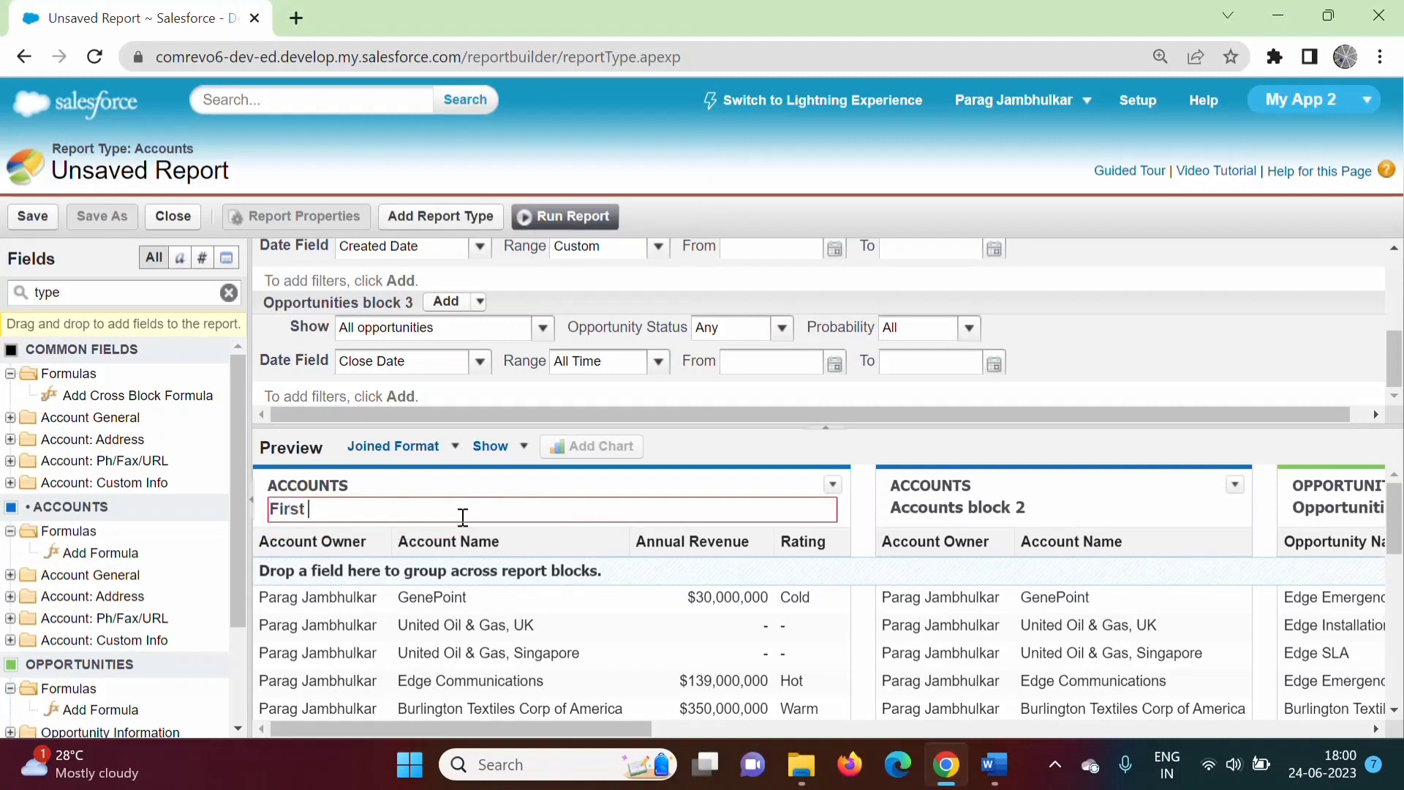
text(account block)
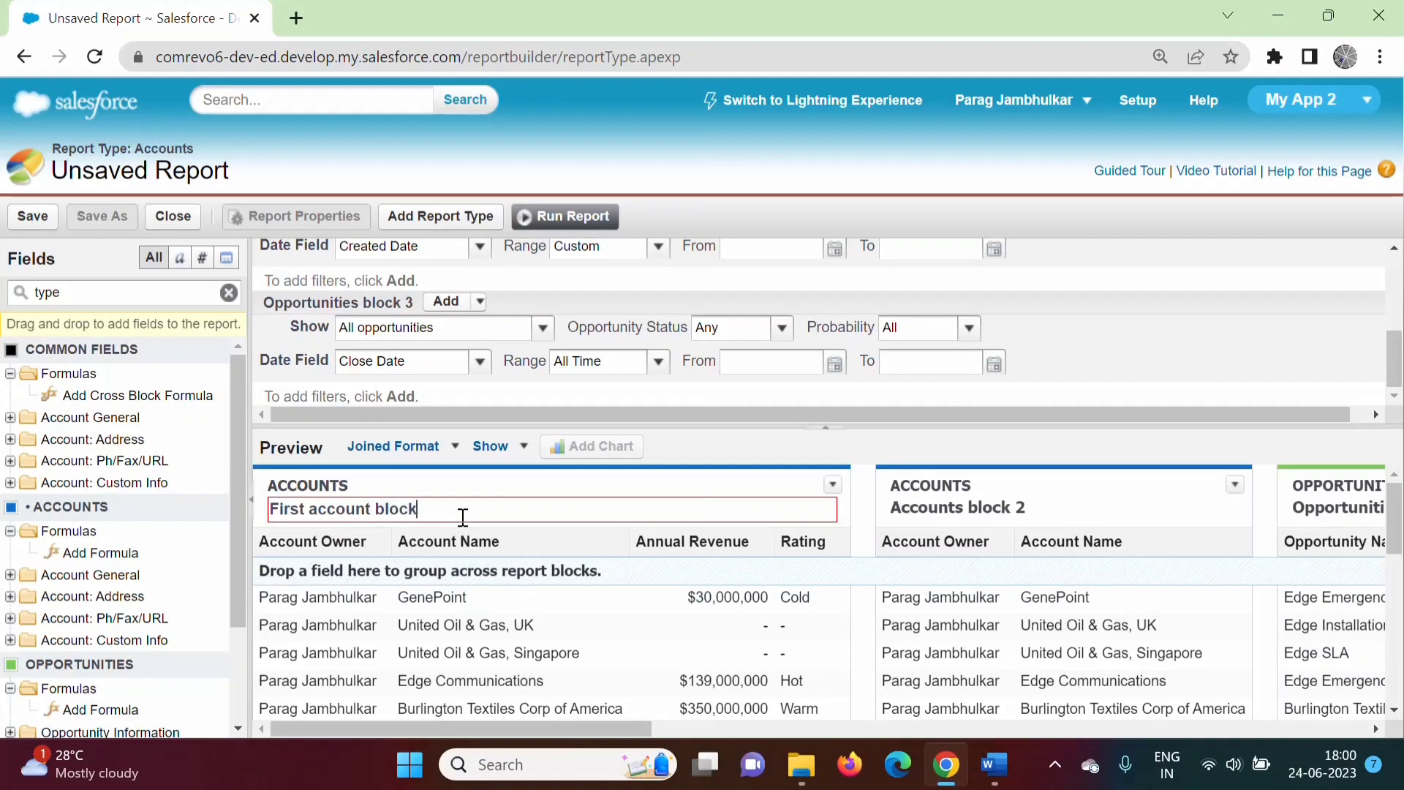
click(1073, 511)
key(BackSpace)
text(Se)
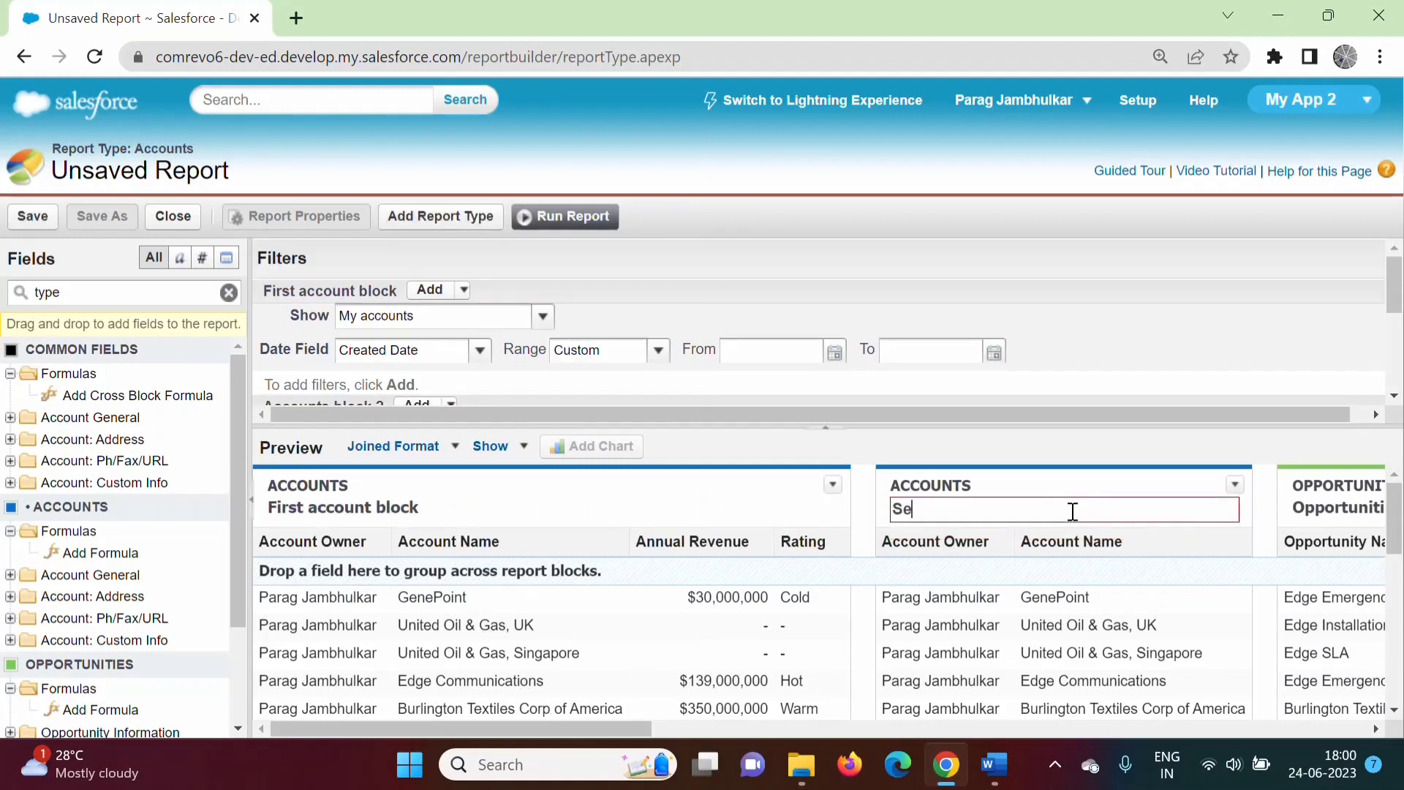
text(cond Account Blcok)
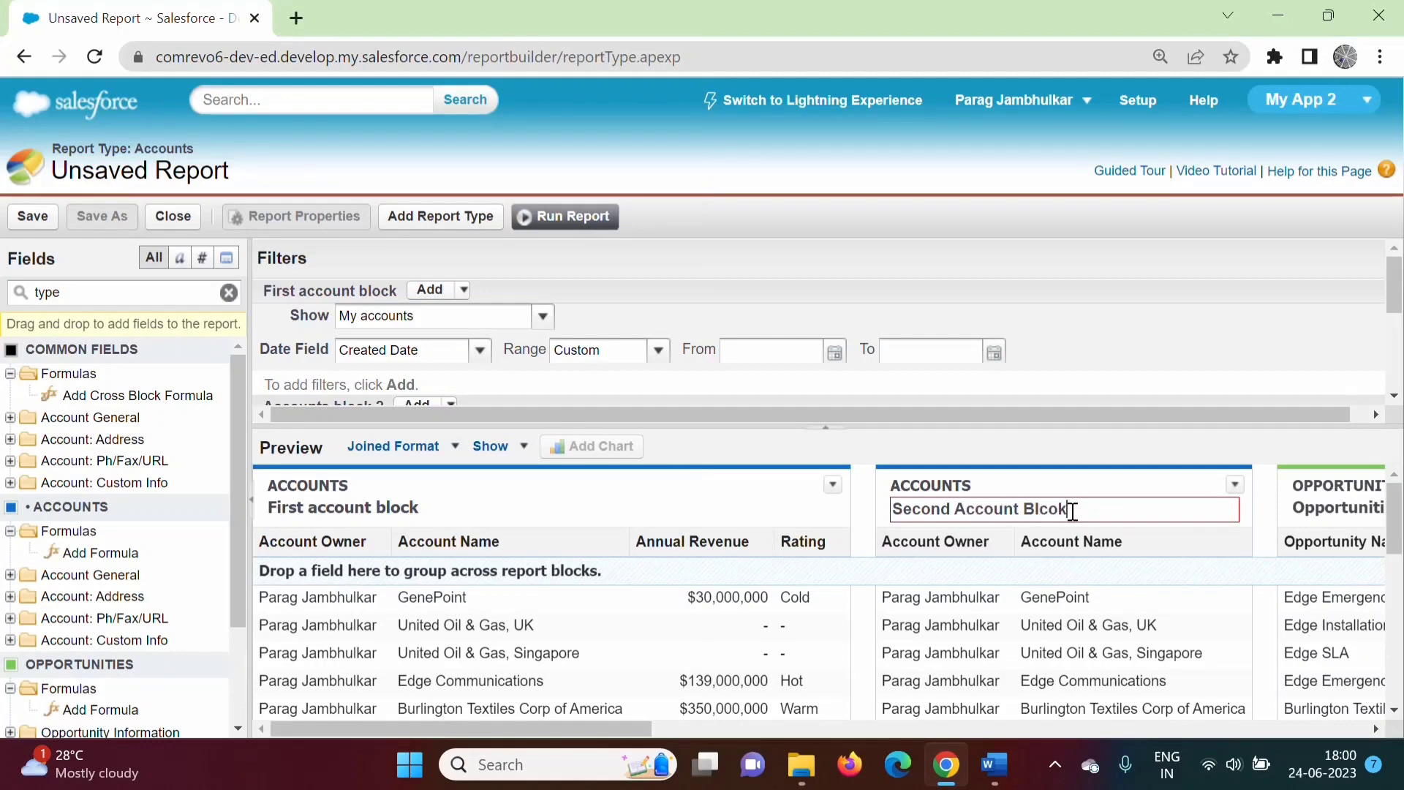
click(1116, 589)
drag(644, 728, 882, 569)
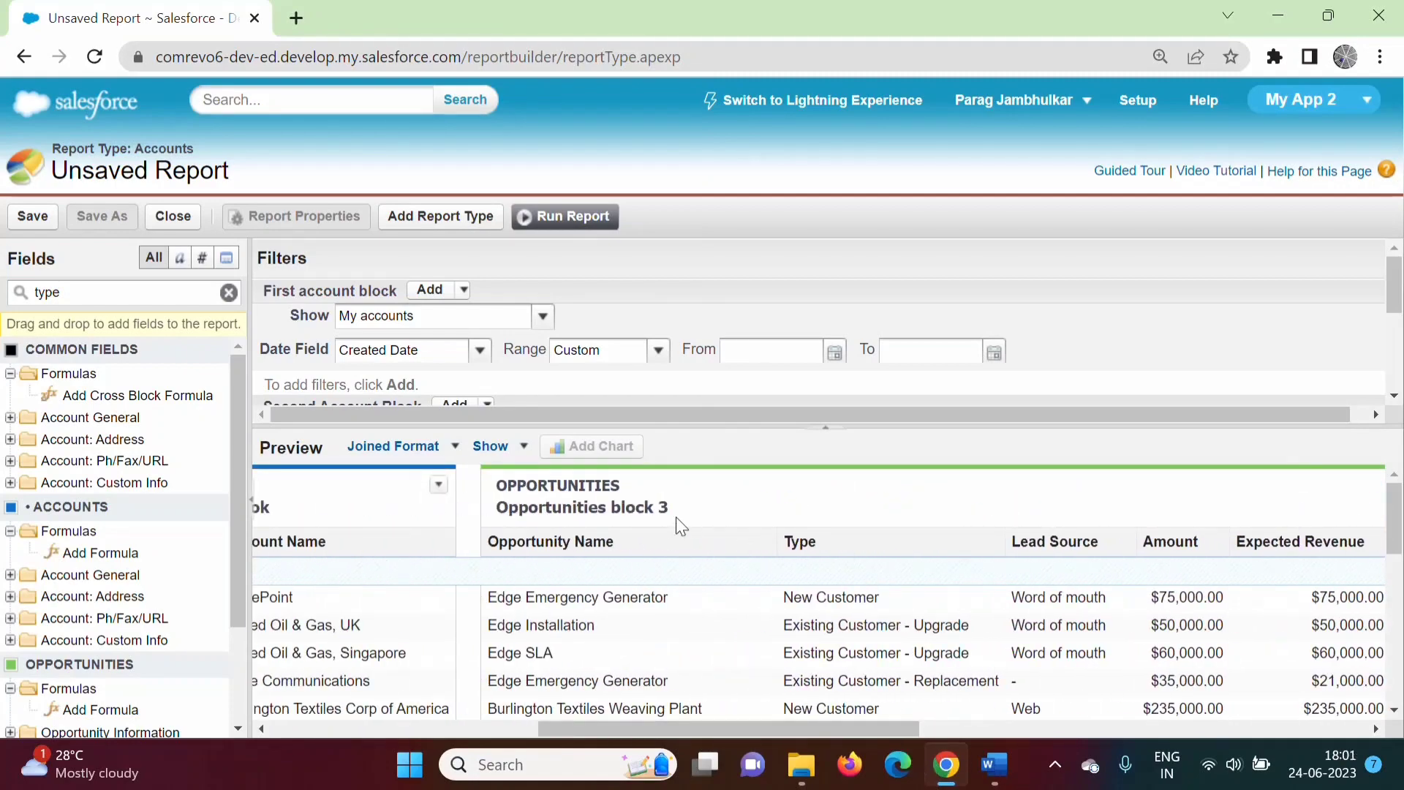
scroll(681, 525, right, 3)
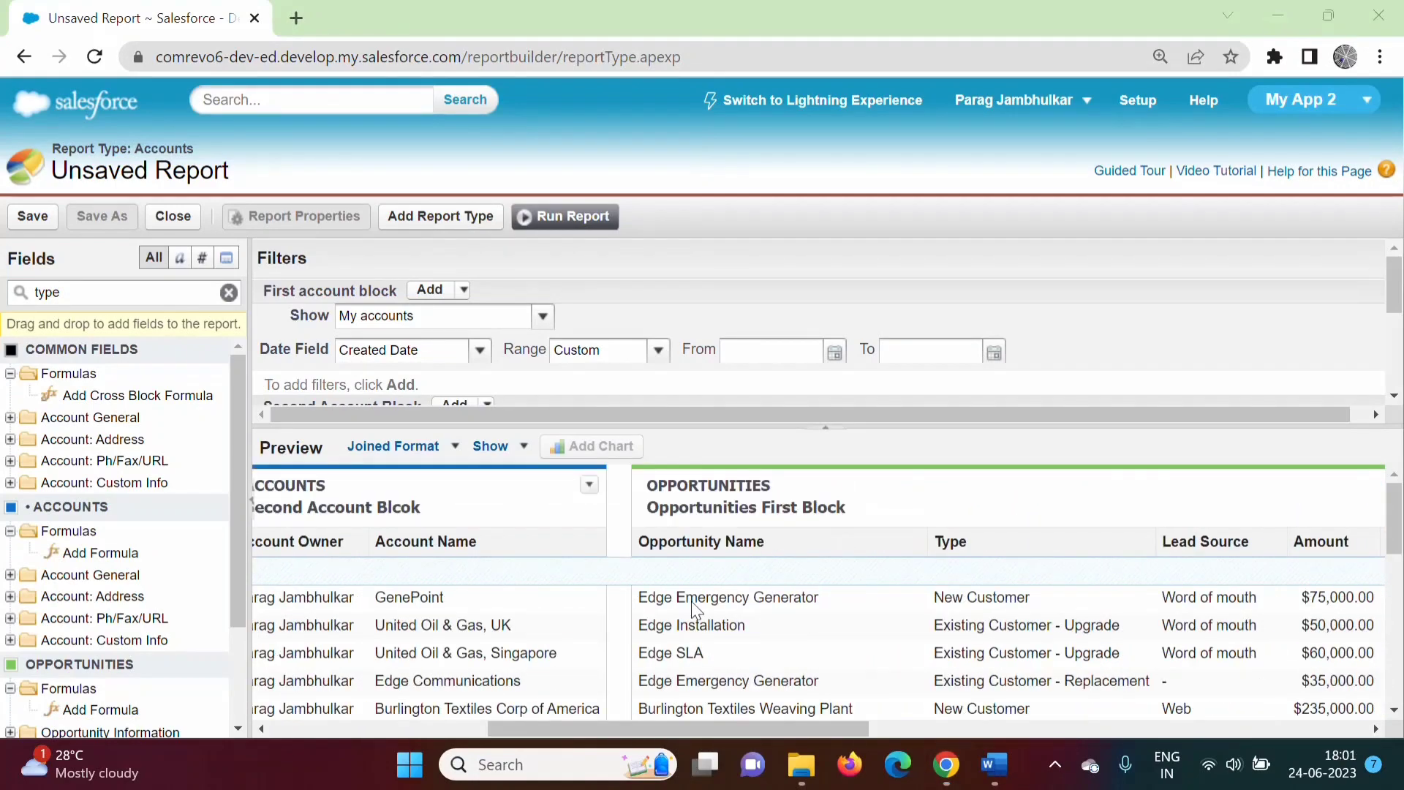
drag(648, 507, 816, 502)
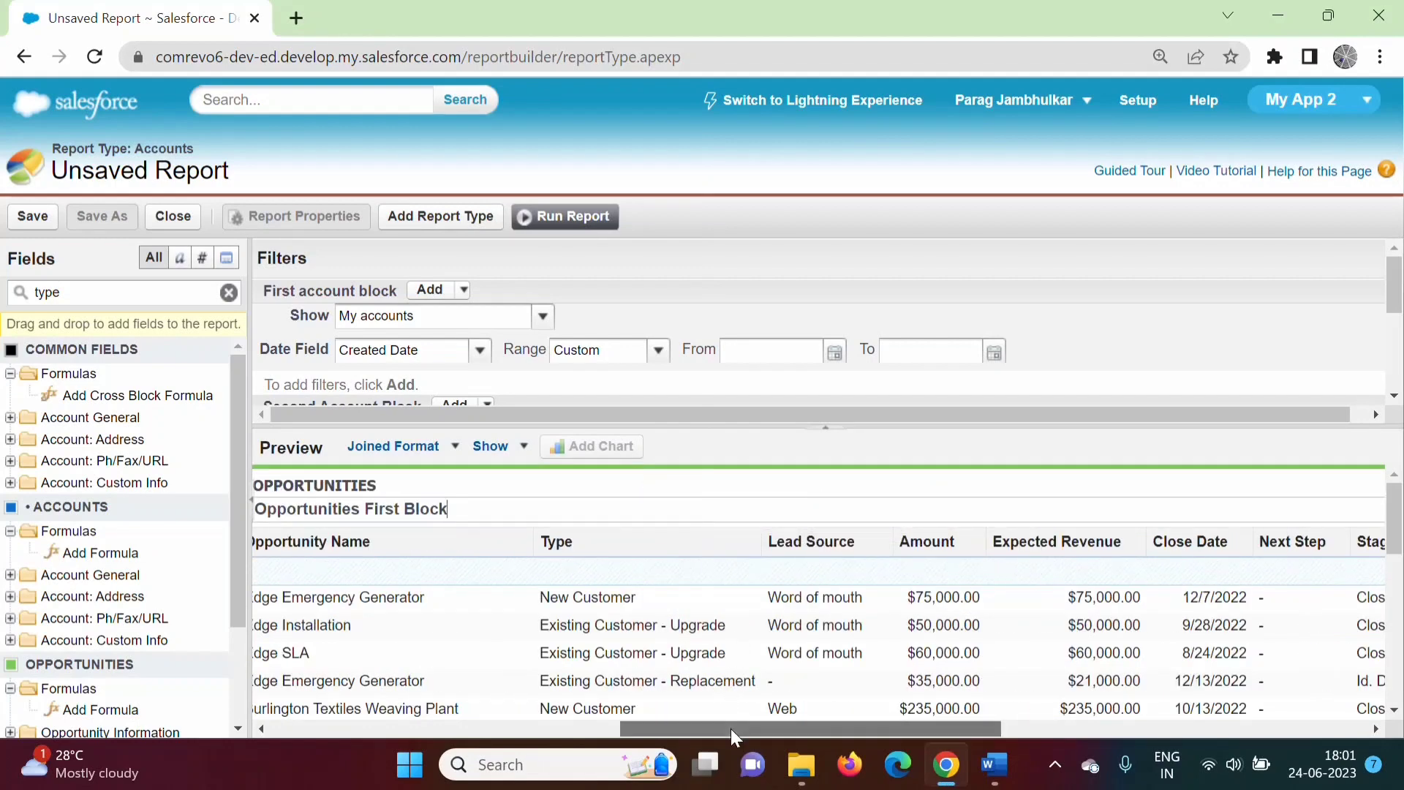
drag(730, 729, 238, 607)
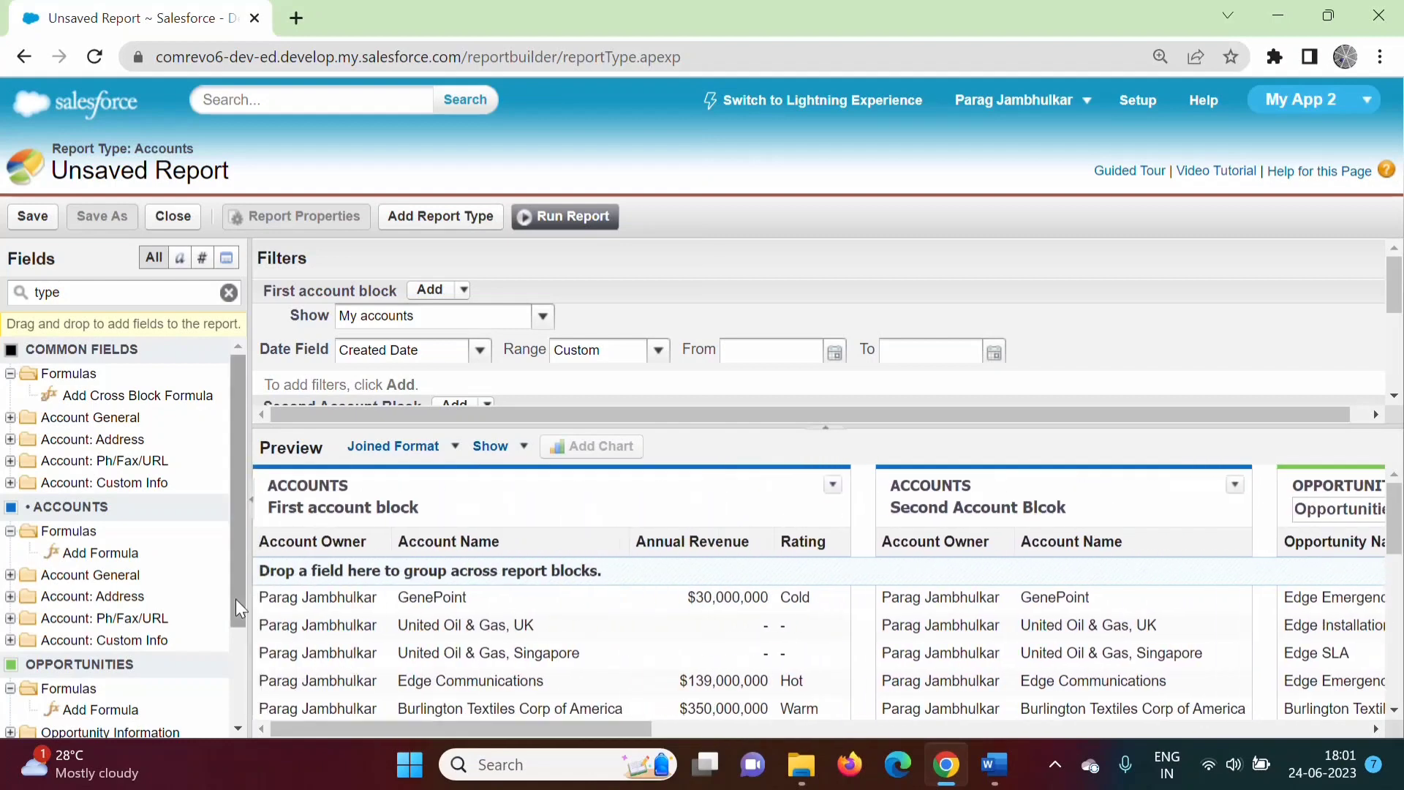
In the Word notes, select the Joined Reports and Types of Reports headings.
click(995, 765)
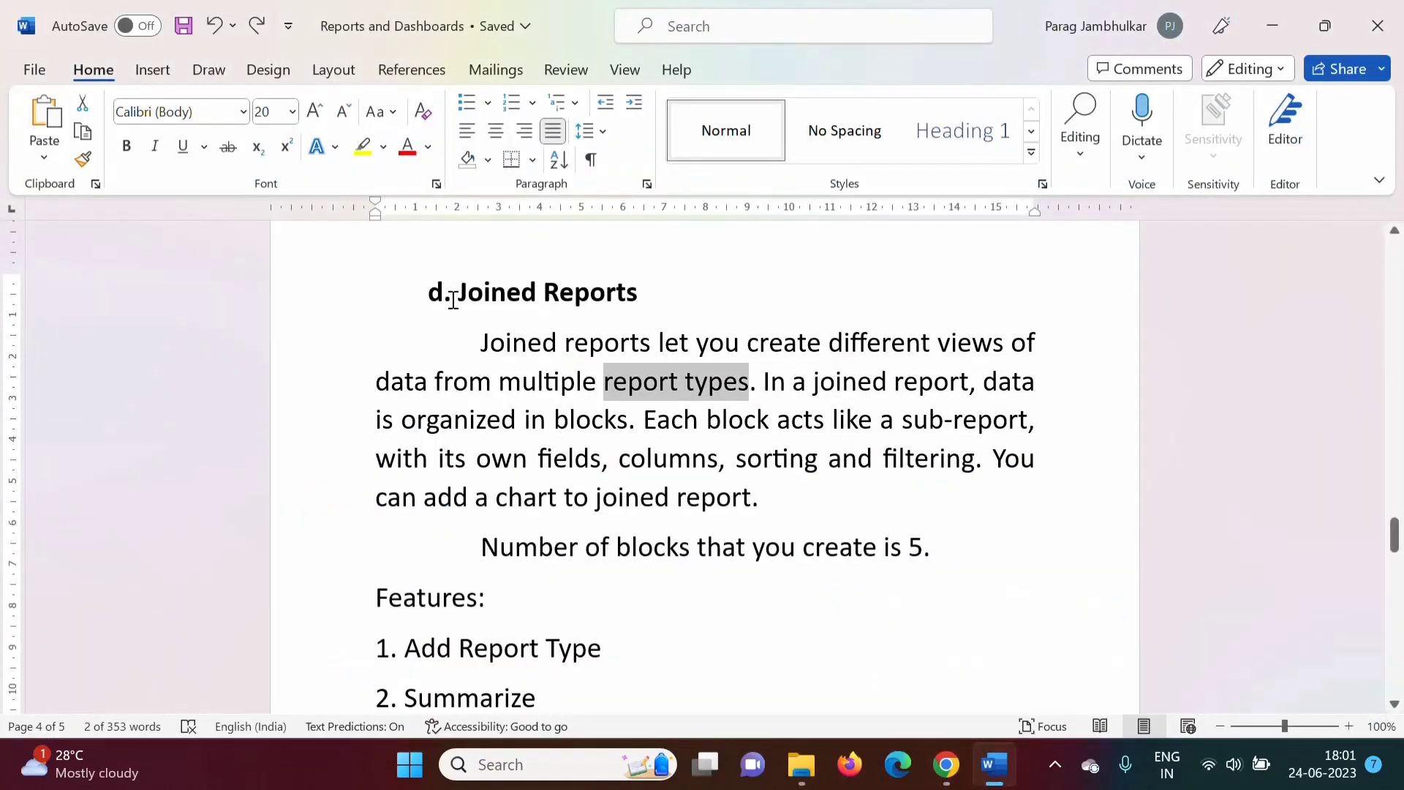
drag(445, 294, 694, 299)
drag(1395, 536, 1395, 351)
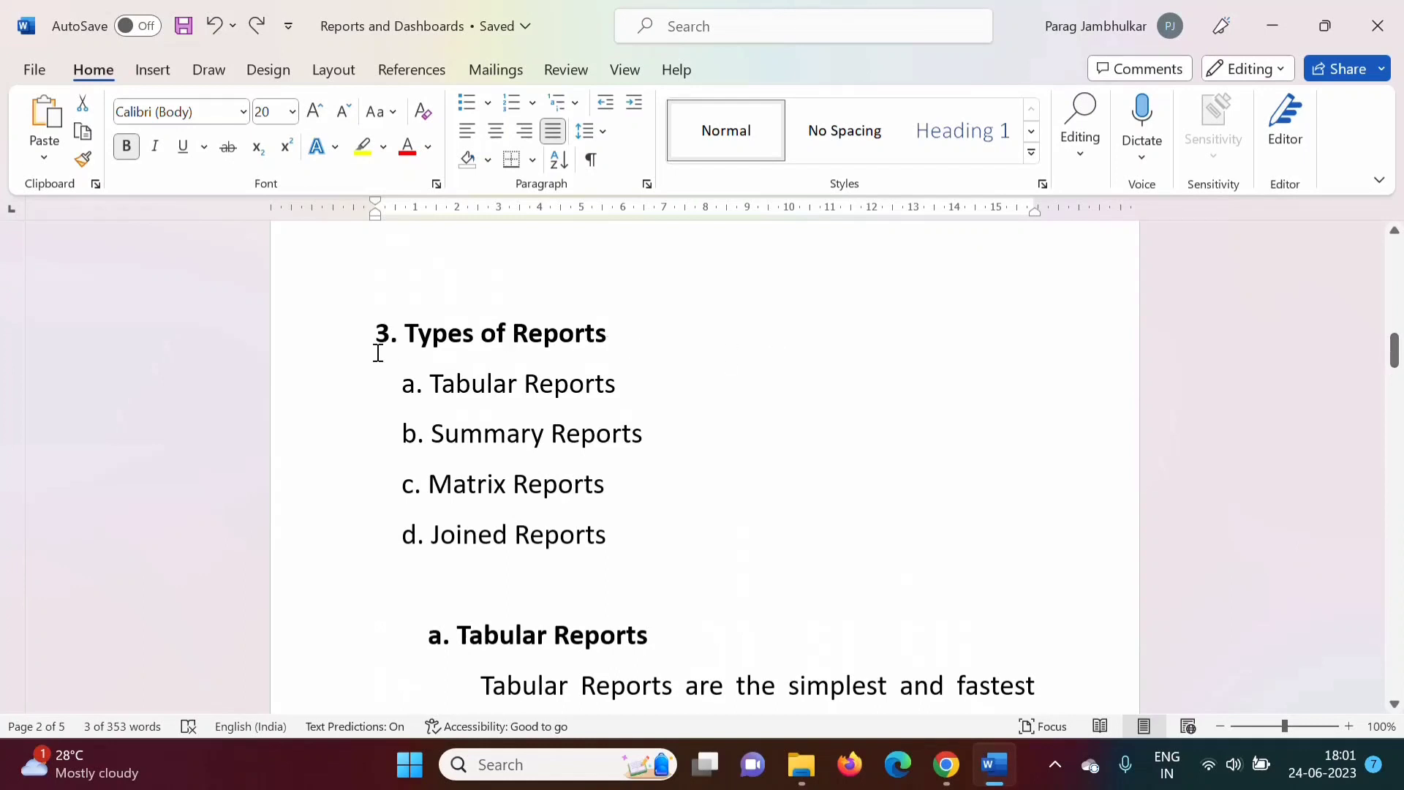
drag(371, 329, 621, 335)
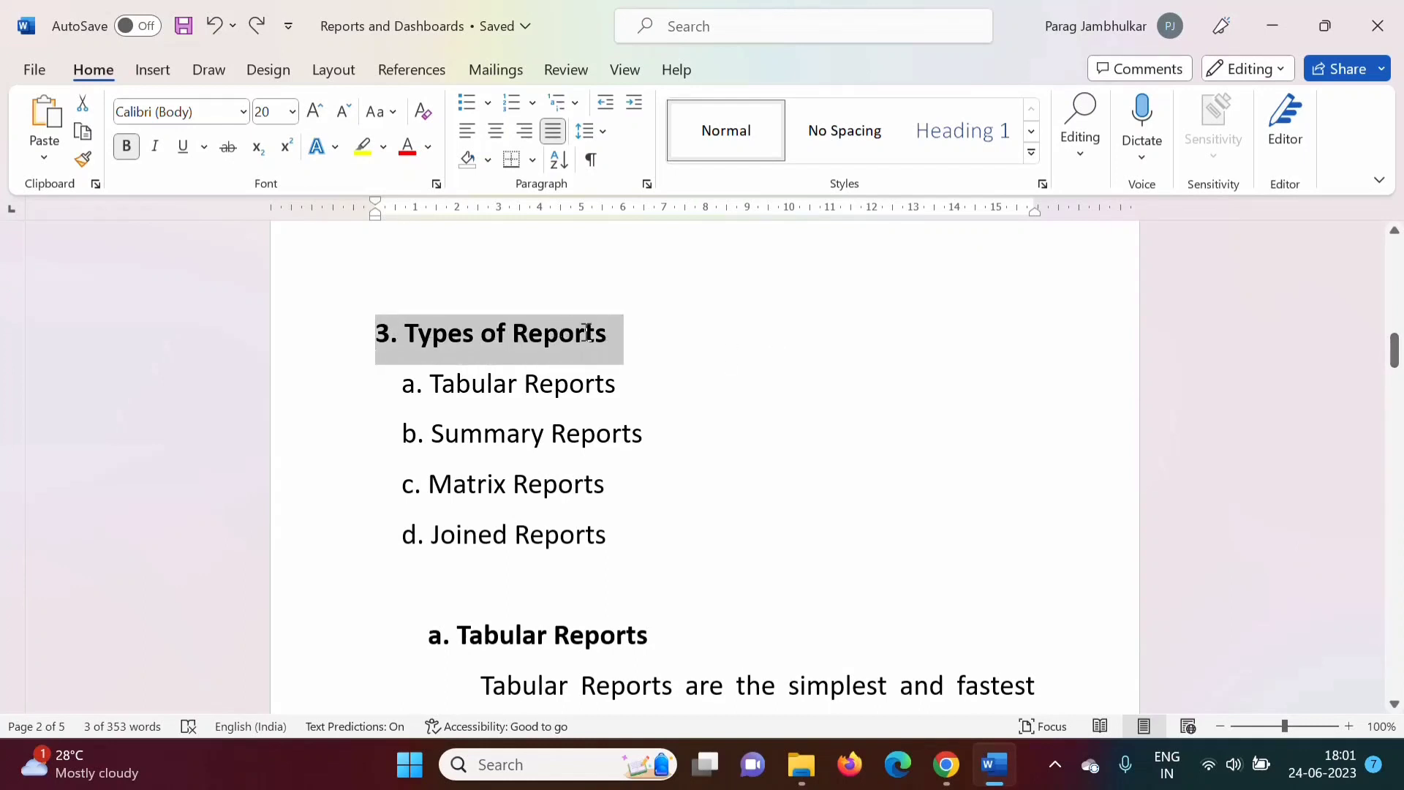